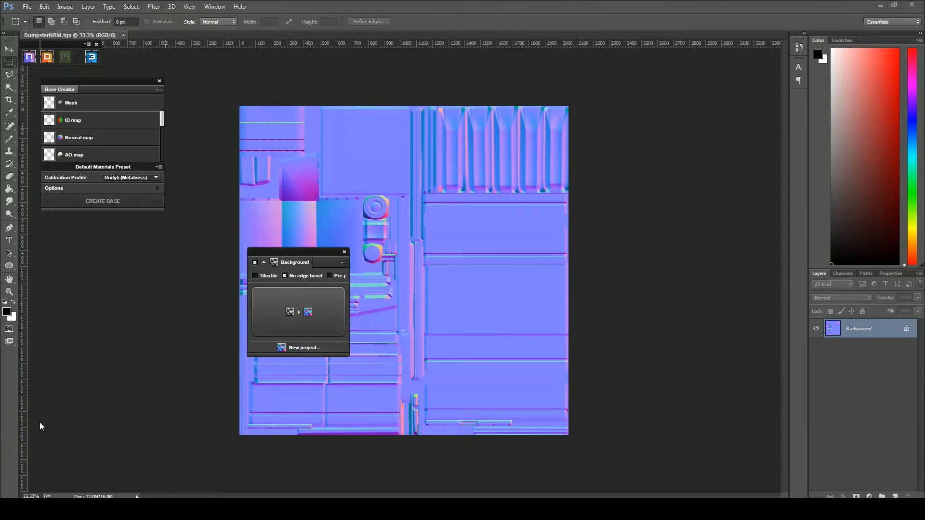
Generate an ambient occlusion map from the active normal map document with the Map Converter
click(187, 291)
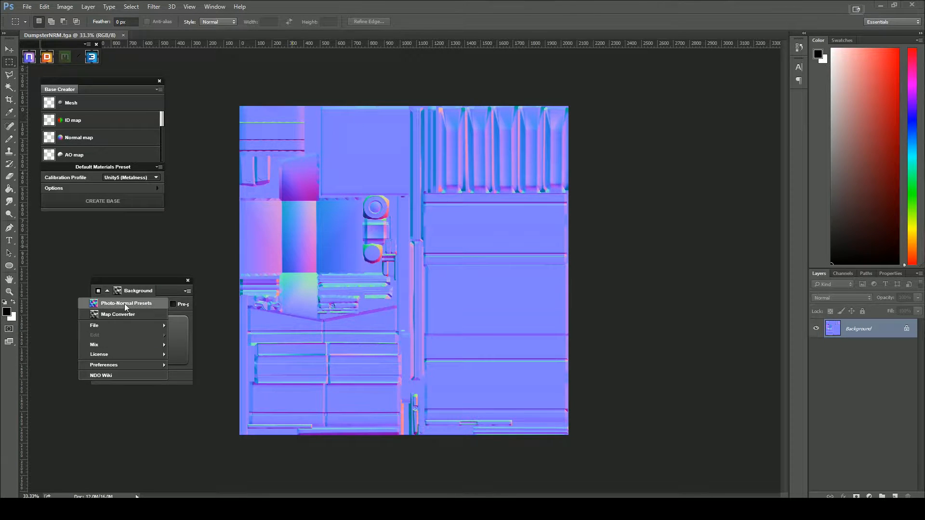
click(125, 314)
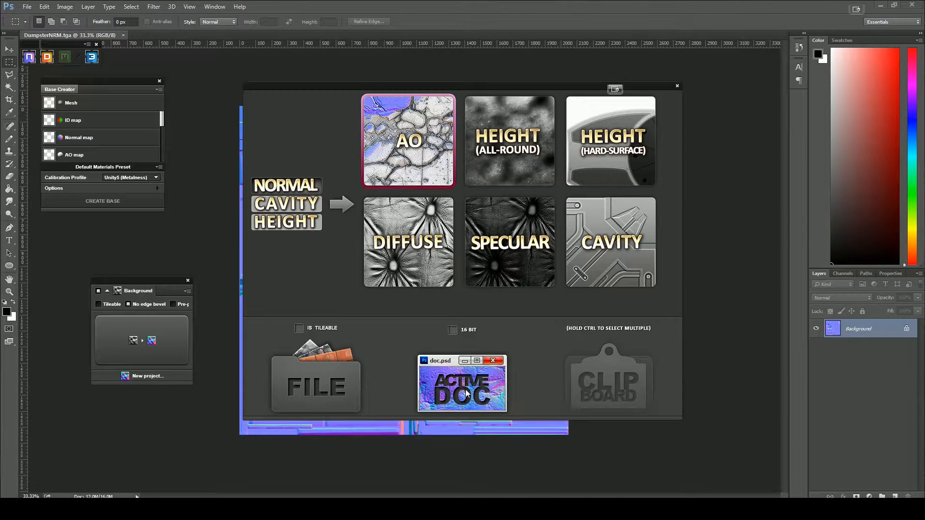
click(462, 386)
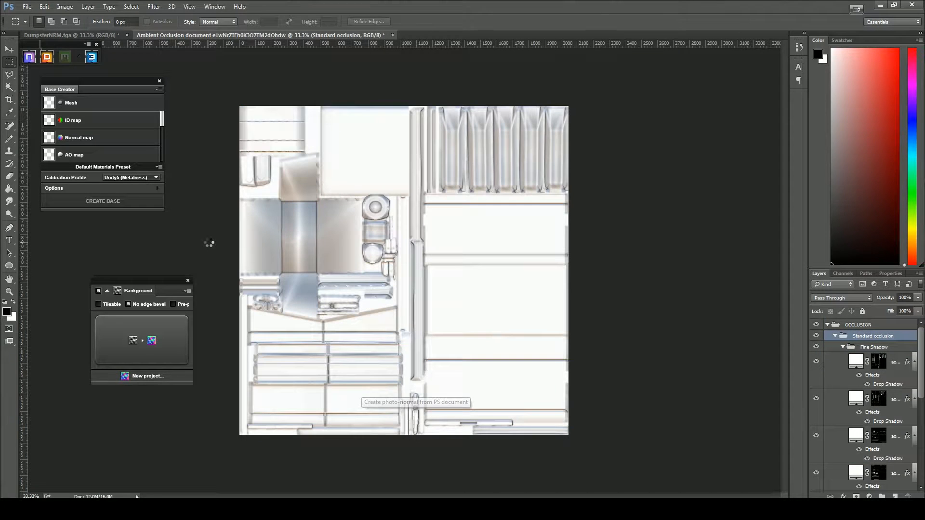
drag(156, 309, 131, 342)
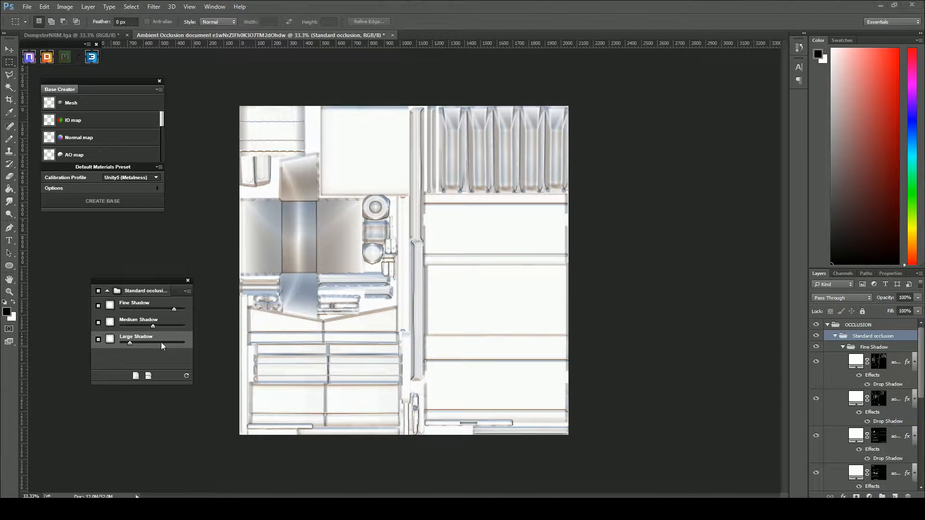
Save the occlusion map as a 24 bits/pixel Targa file with OCC in its name, and close the document without saving changes
click(27, 6)
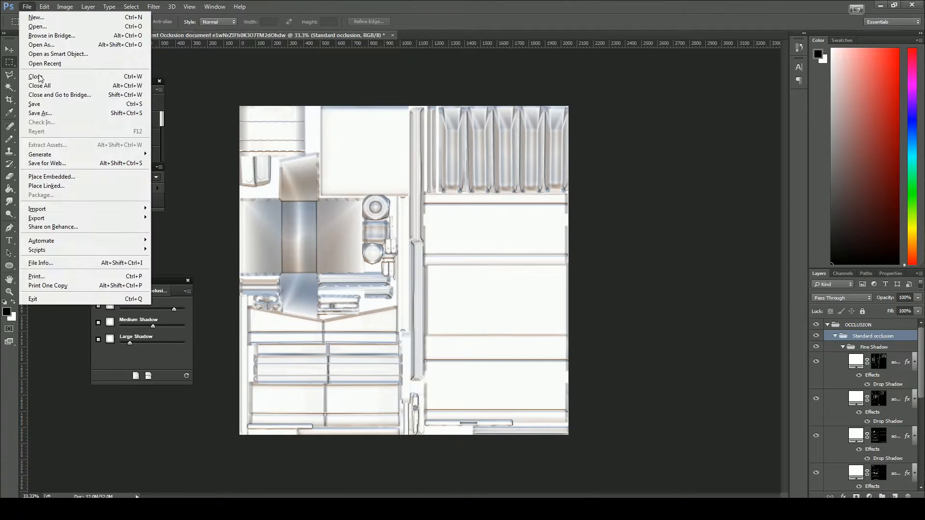
click(47, 114)
click(216, 310)
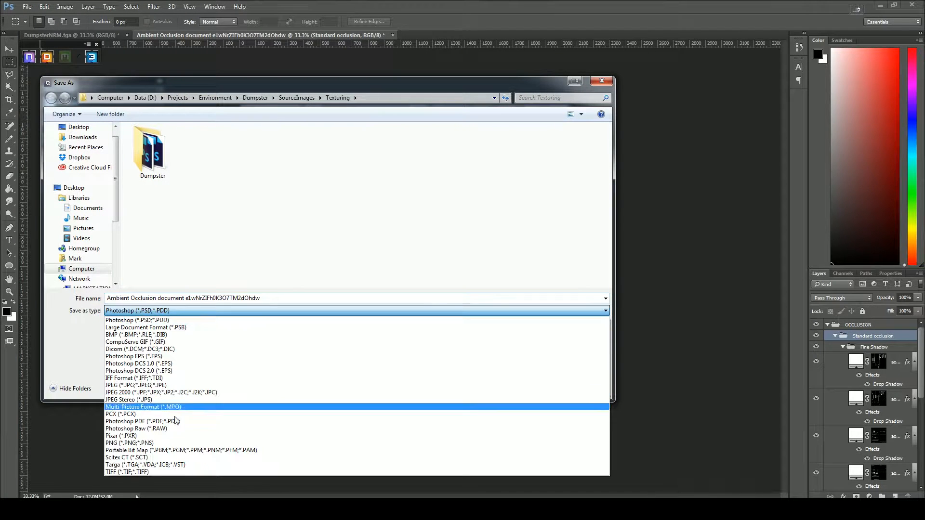
click(154, 451)
click(221, 177)
click(151, 297)
drag(151, 298, 132, 298)
text(OCC)
click(533, 386)
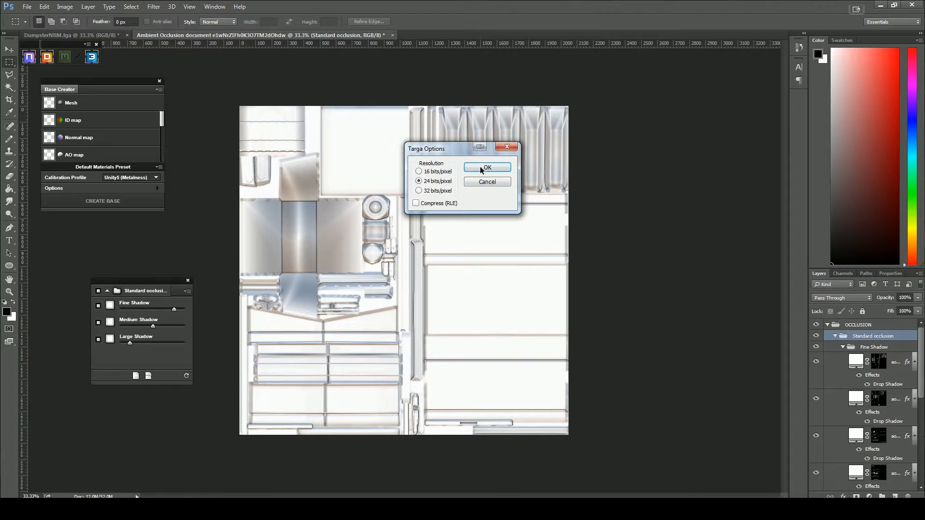
click(487, 168)
key(ctrl+w)
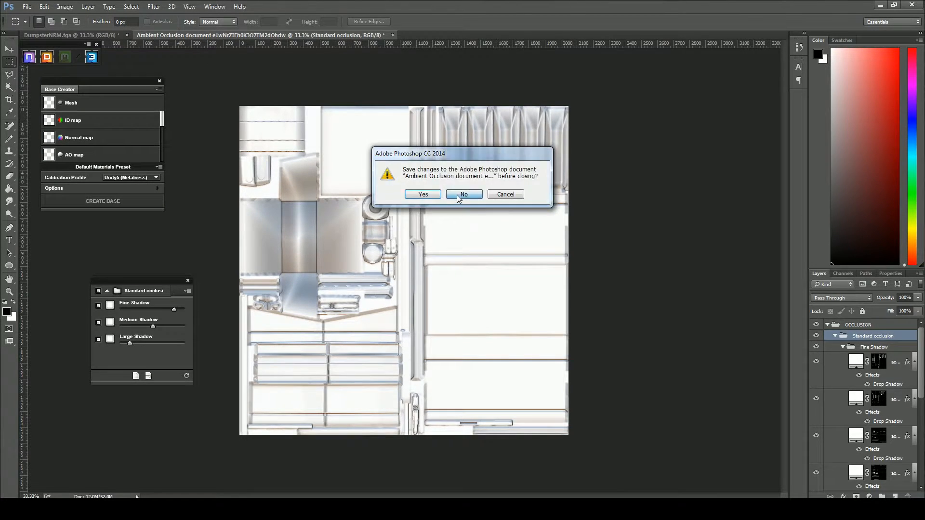
key(n)
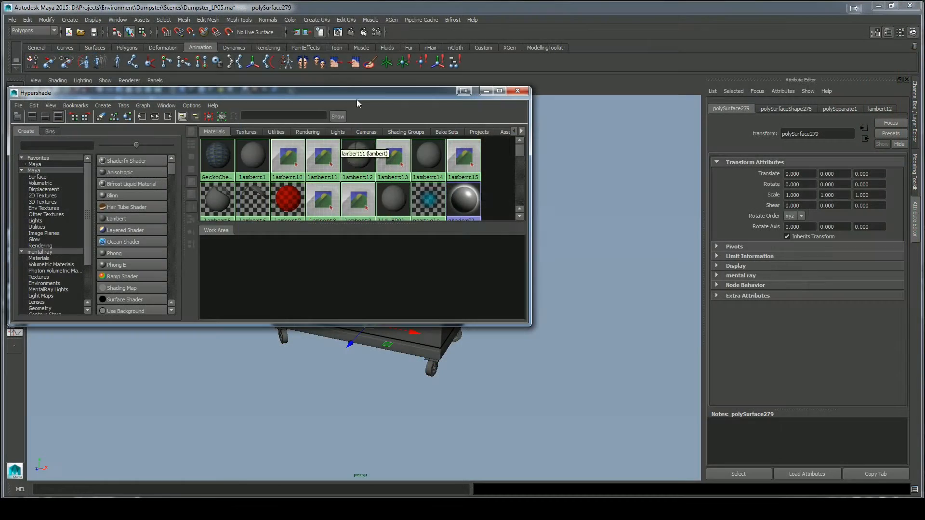
Switch to Maya and create a new Lambert material with a red colour in the Hypershade
scroll(491, 199, down, 1)
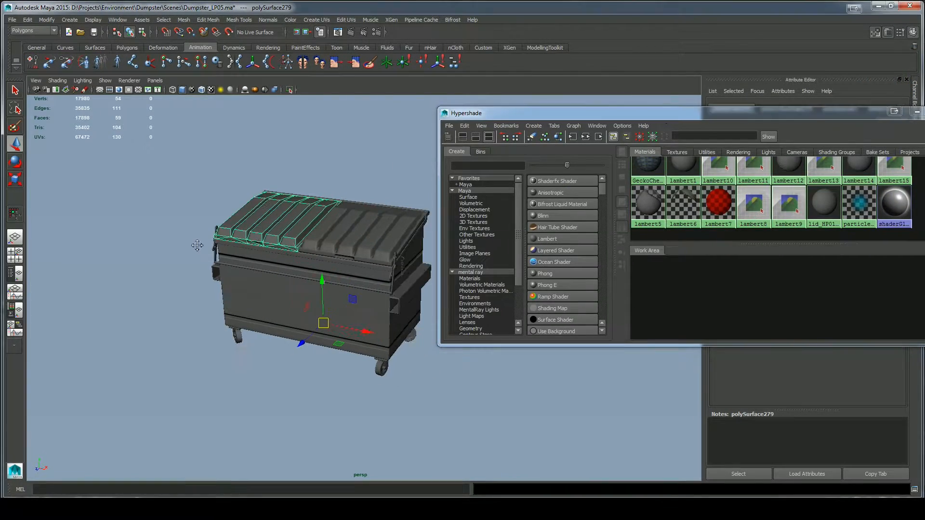
drag(777, 113, 508, 38)
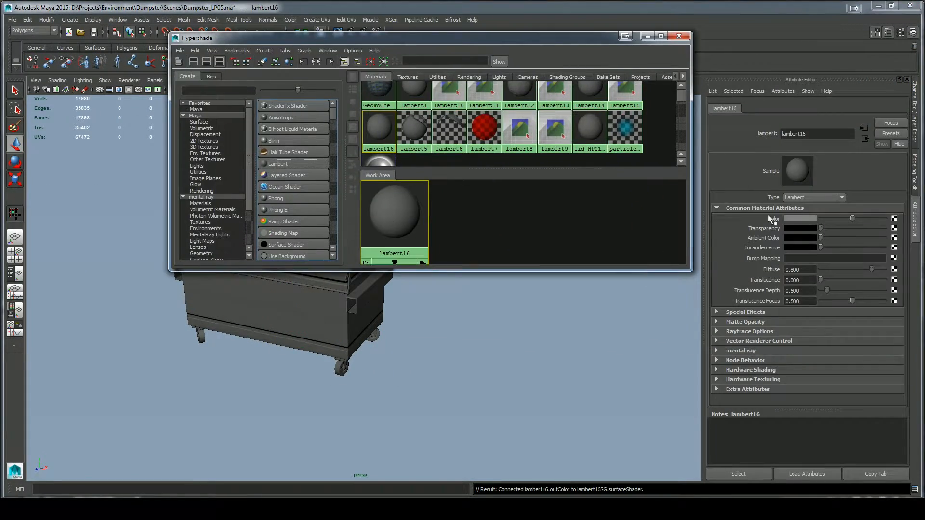
click(789, 221)
click(757, 191)
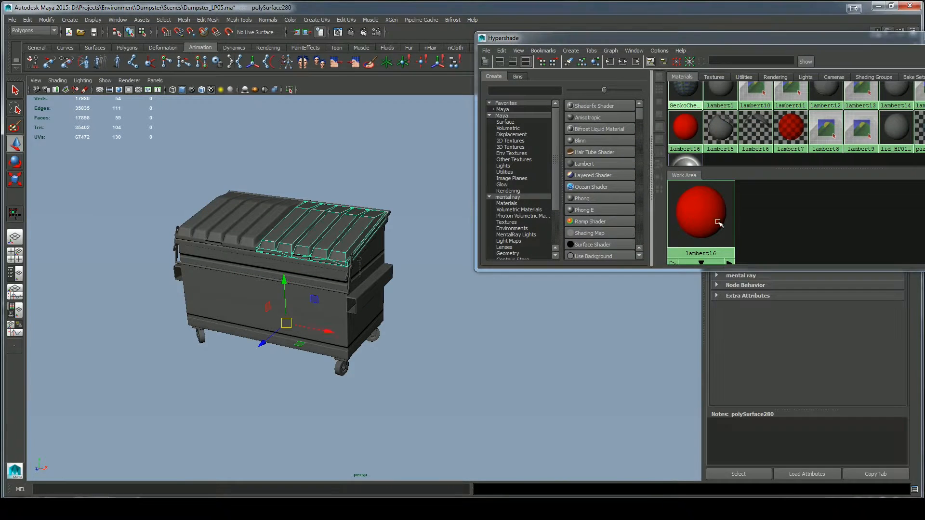
Assign the red Lambert material to both halves of the dumpster lid
drag(685, 127, 314, 242)
click(232, 226)
drag(685, 126, 236, 226)
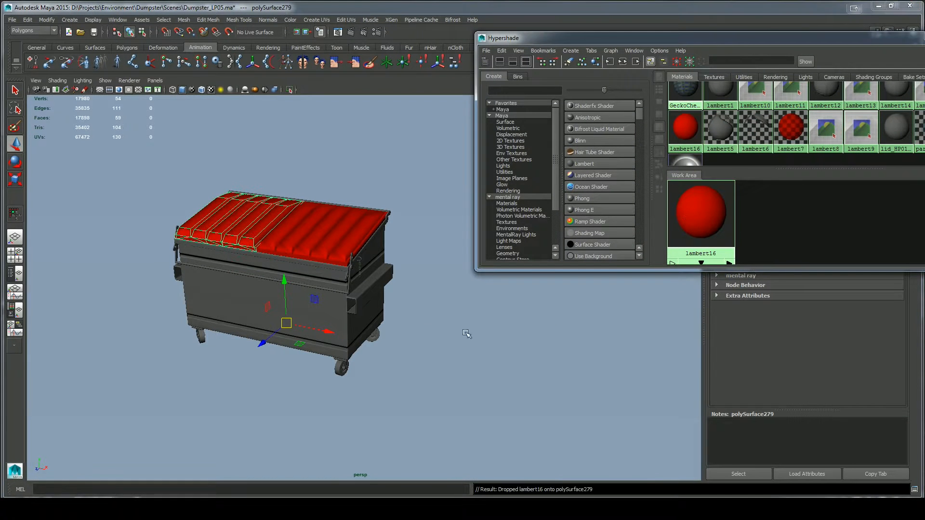
Create a second Lambert material and set its colour to yellow
drag(530, 39, 349, 42)
click(403, 168)
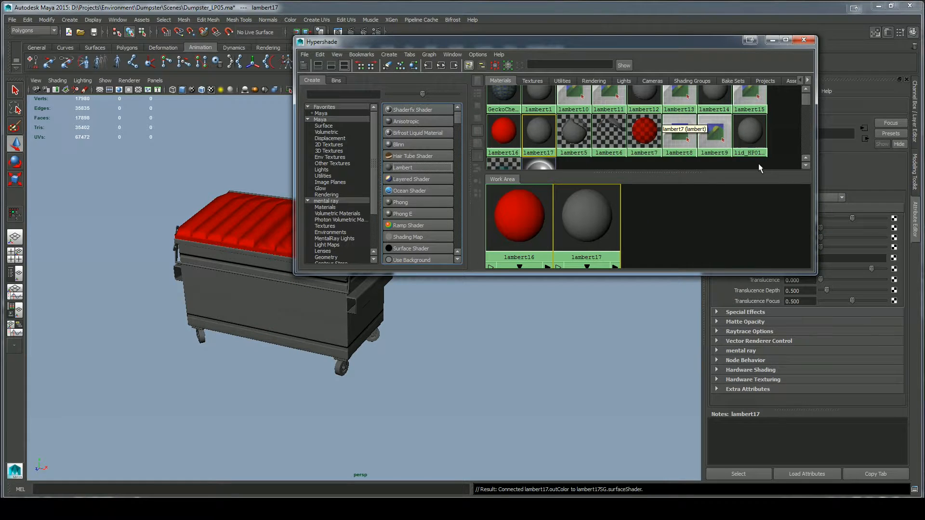
drag(627, 42, 600, 44)
drag(783, 112, 614, 112)
drag(513, 45, 546, 36)
drag(648, 112, 678, 112)
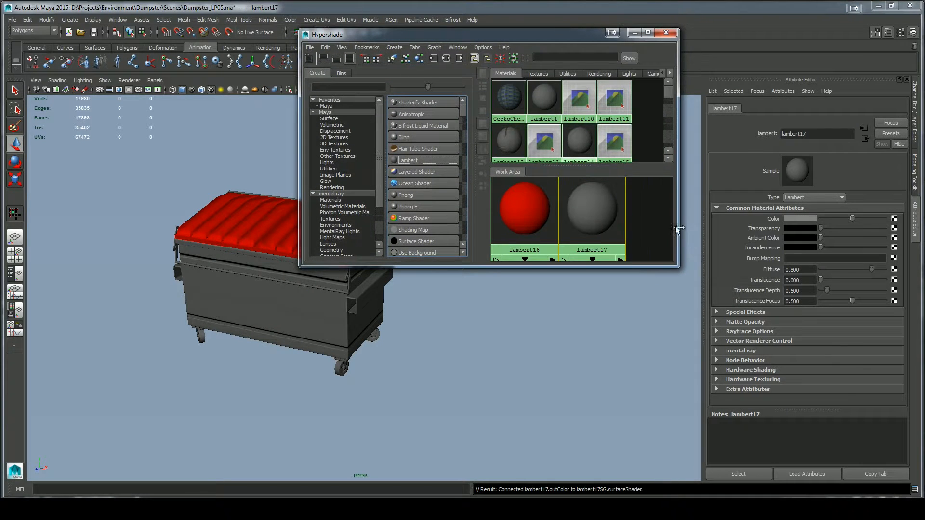
drag(607, 217, 567, 213)
click(803, 218)
click(774, 196)
Select the outer tyre faces of the front corner wheel, polySurface302, and assign the yellow Lambert material to them
drag(399, 372, 377, 367)
click(343, 369)
scroll(343, 369, up, 5)
scroll(371, 369, up, 3)
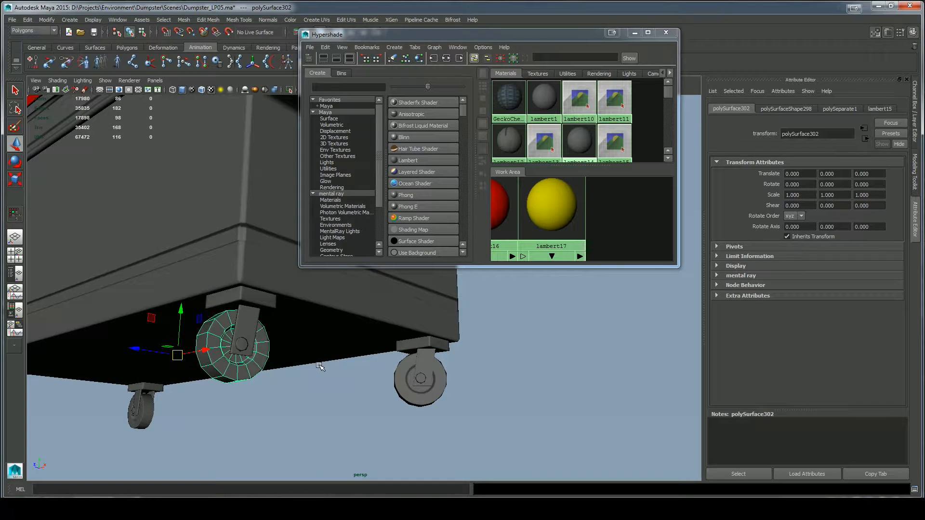
key(q)
drag(322, 361, 444, 351)
click(635, 34)
scroll(444, 350, up, 5)
drag(512, 343, 325, 253)
right_click(294, 292)
scroll(294, 285, down, 3)
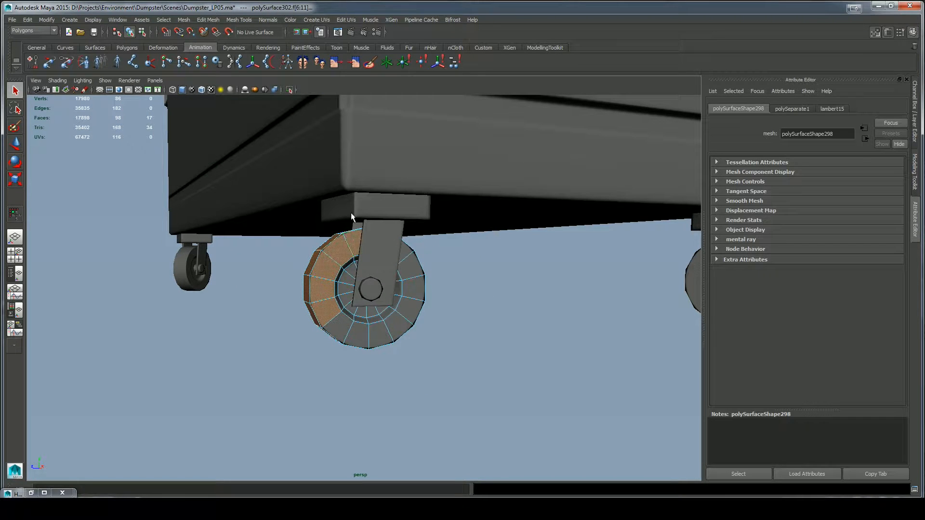
drag(413, 288, 411, 318)
drag(448, 386, 324, 337)
drag(391, 378, 526, 337)
click(31, 493)
right_click(558, 207)
click(583, 179)
Assign the yellow Lambert material to the outer tyre faces of the second wheel, polySurface287
click(451, 359)
click(470, 294)
right_click(469, 291)
click(469, 315)
mouse_move(408, 296)
mouse_down()
mouse_move(448, 365)
mouse_move(490, 339)
mouse_up()
drag(534, 348, 504, 311)
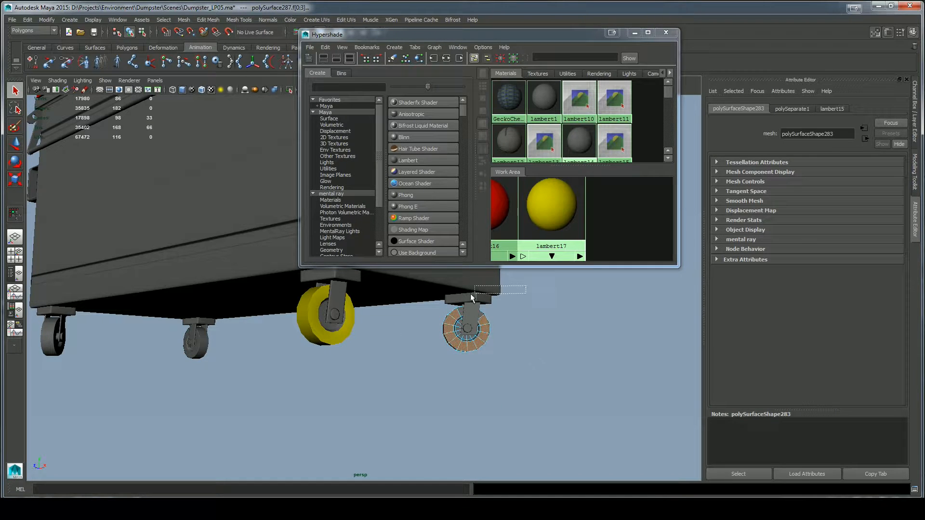
right_click(552, 207)
click(541, 233)
Assign the yellow Lambert material to the outer tyre faces of the third wheel, polySurface292
mouse_move(173, 318)
mouse_down()
mouse_move(211, 366)
mouse_move(219, 403)
mouse_up()
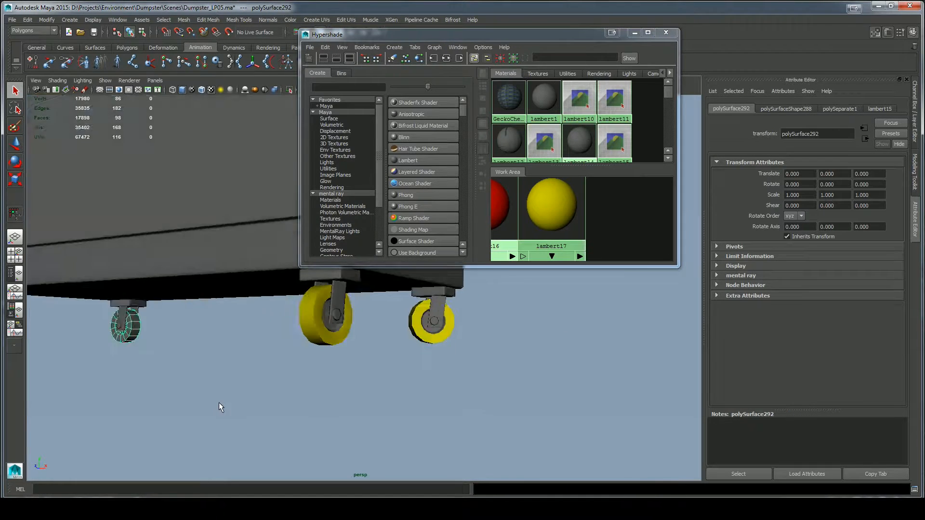
key(f)
drag(337, 405, 414, 406)
scroll(414, 406, down, 3)
right_click(363, 291)
click(363, 314)
drag(242, 384, 334, 232)
drag(318, 391, 424, 338)
drag(452, 333, 417, 260)
drag(486, 37, 730, 51)
drag(322, 211, 423, 236)
right_click(771, 240)
click(771, 213)
Assign the yellow Lambert material to the outer tyre faces of the remaining grey wheel
scroll(398, 417, down, 5)
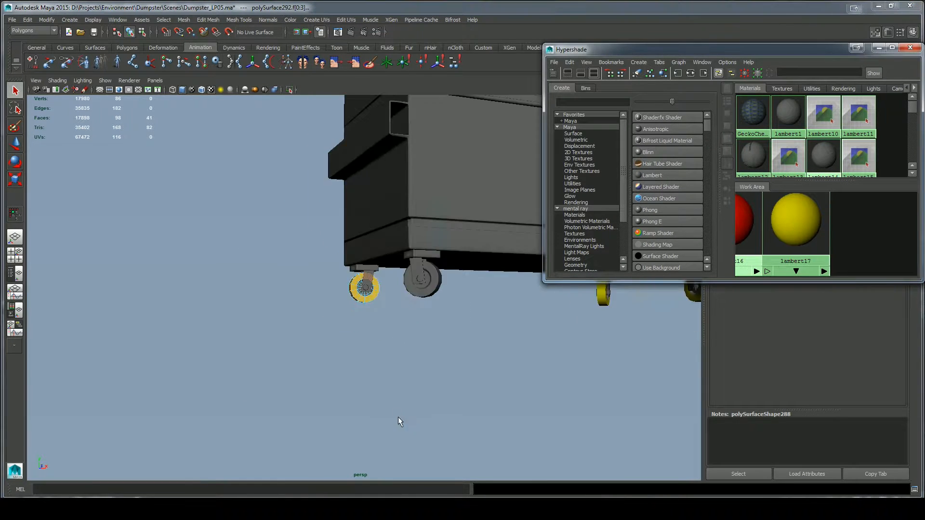
click(424, 274)
drag(398, 385, 456, 357)
key(f)
right_click(378, 308)
click(378, 332)
drag(291, 359, 332, 267)
mouse_move(332, 267)
mouse_down()
mouse_move(347, 258)
mouse_move(332, 269)
mouse_move(383, 268)
mouse_up()
drag(432, 251, 385, 323)
mouse_move(408, 371)
mouse_down()
mouse_move(379, 358)
mouse_move(354, 322)
mouse_up()
drag(468, 366, 430, 311)
right_click(775, 240)
click(775, 213)
scroll(274, 383, down, 5)
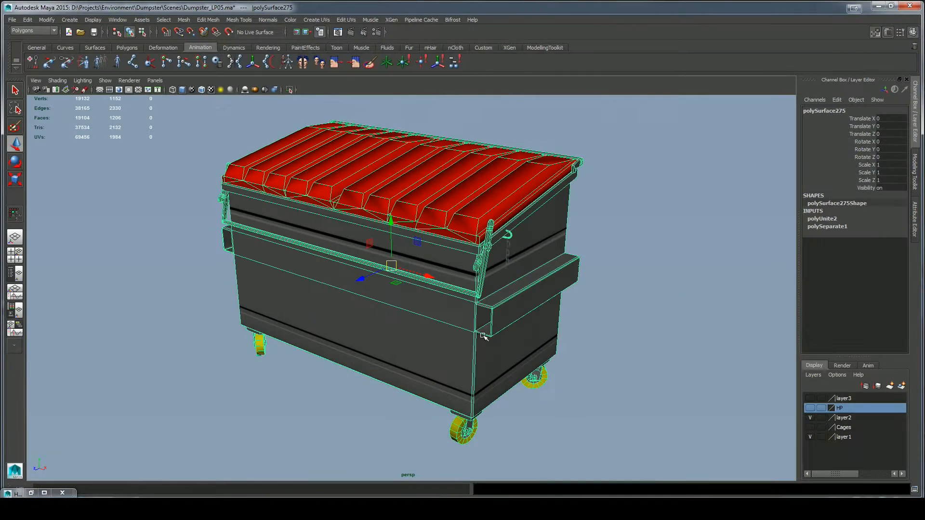
Open Transfer Maps for the dumpster mesh, set the target's display to Both, and reduce its search envelope to 1.9%
click(34, 31)
click(24, 64)
click(176, 20)
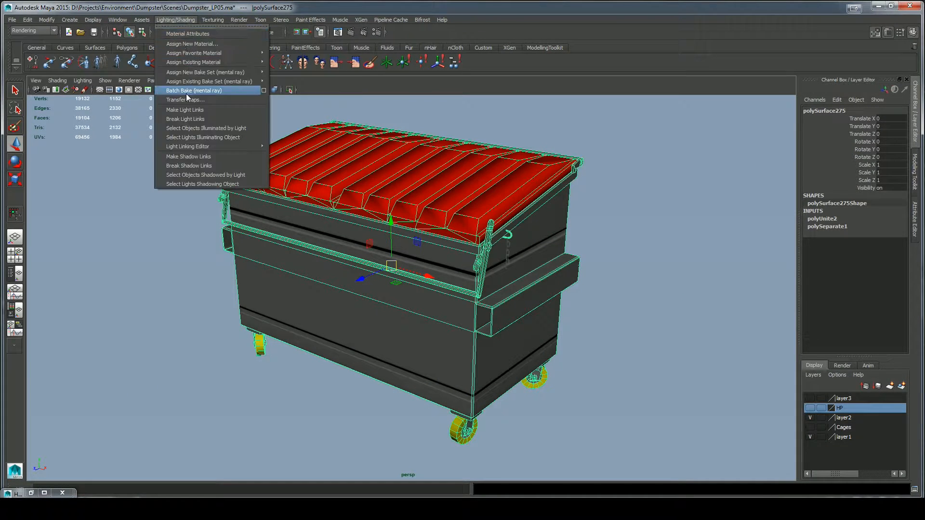
click(193, 90)
drag(222, 183, 219, 152)
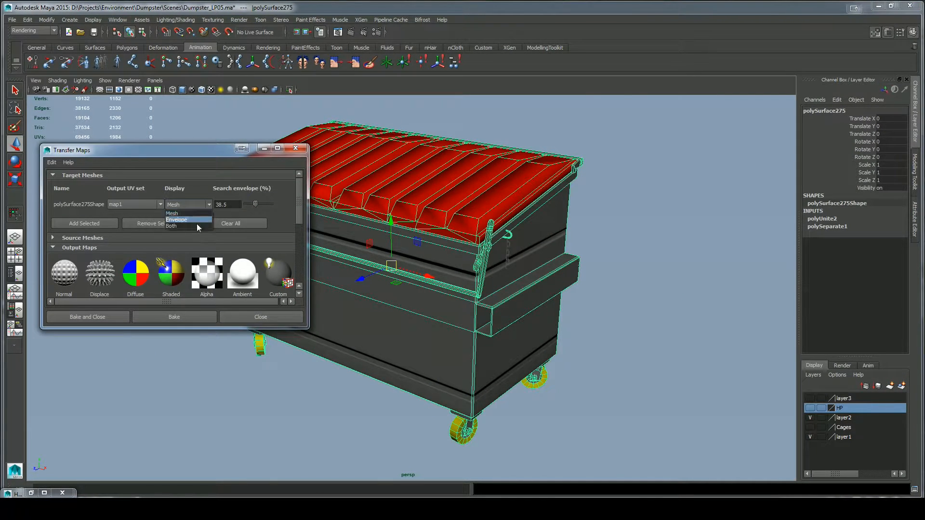
click(197, 226)
drag(255, 205, 295, 229)
Add a Diffuse output map and set its file to ColourID in PSD format inside the sourceimages Texturing folder
click(246, 244)
click(132, 210)
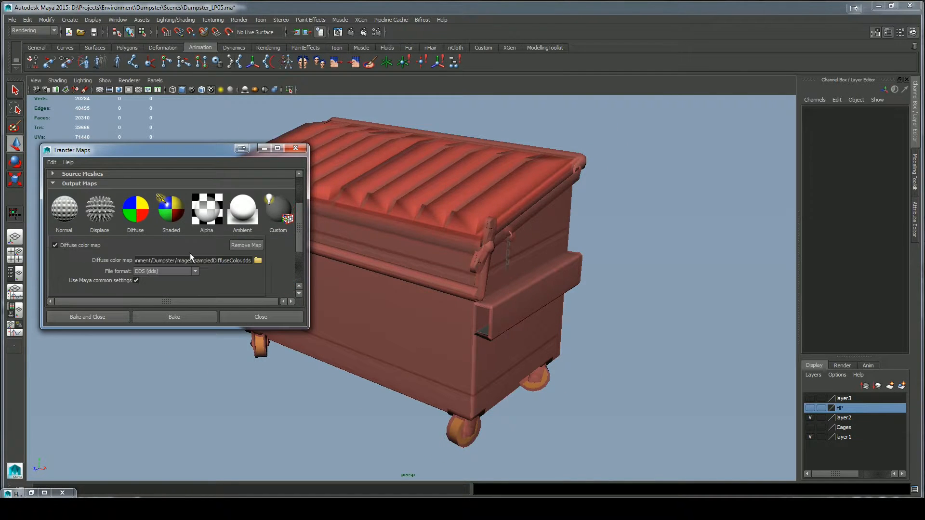
click(258, 260)
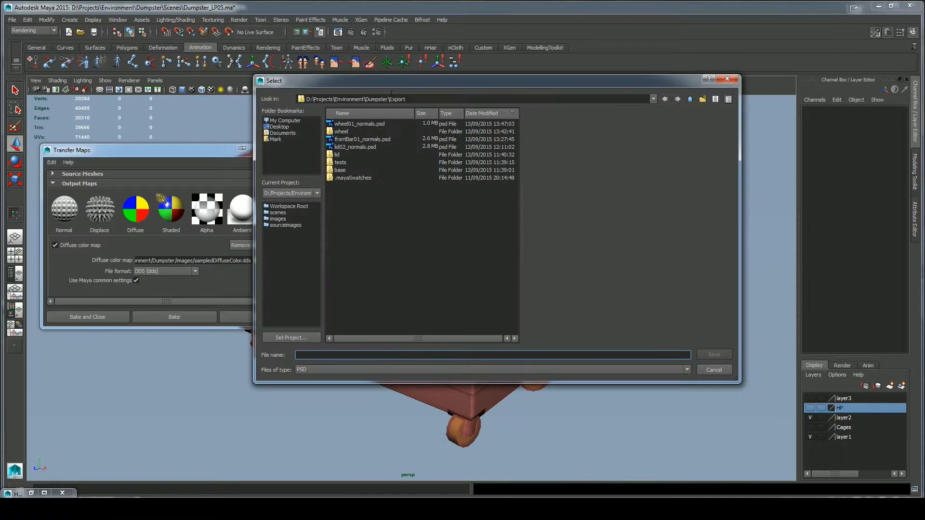
click(281, 225)
double_click(348, 124)
click(306, 369)
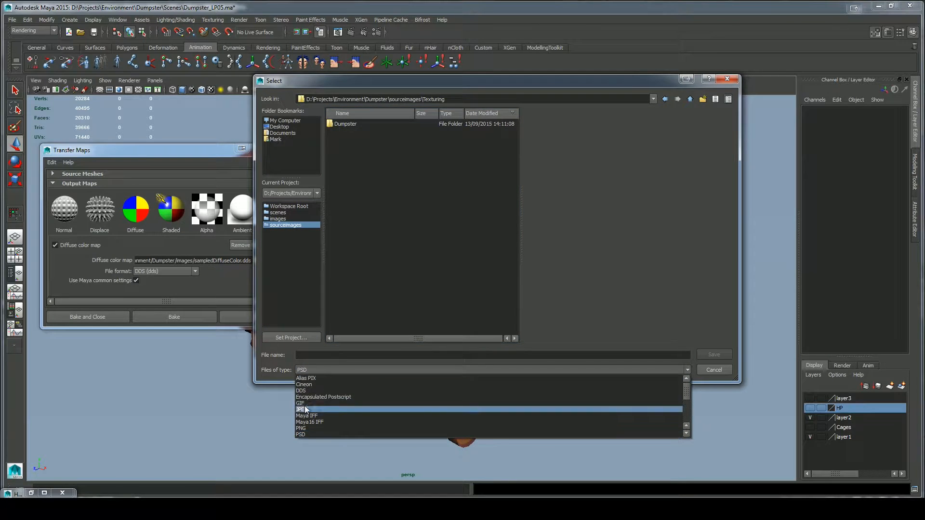
click(300, 435)
click(321, 356)
text(Colouer)
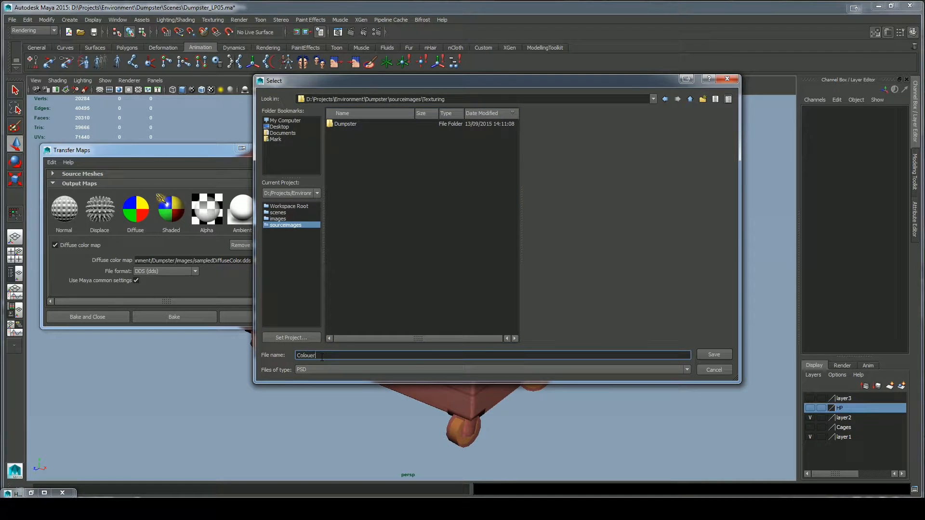
click(702, 356)
Add the dumpster mesh polySurface306 as the source mesh for the transfer
drag(299, 243, 299, 223)
click(83, 225)
click(416, 337)
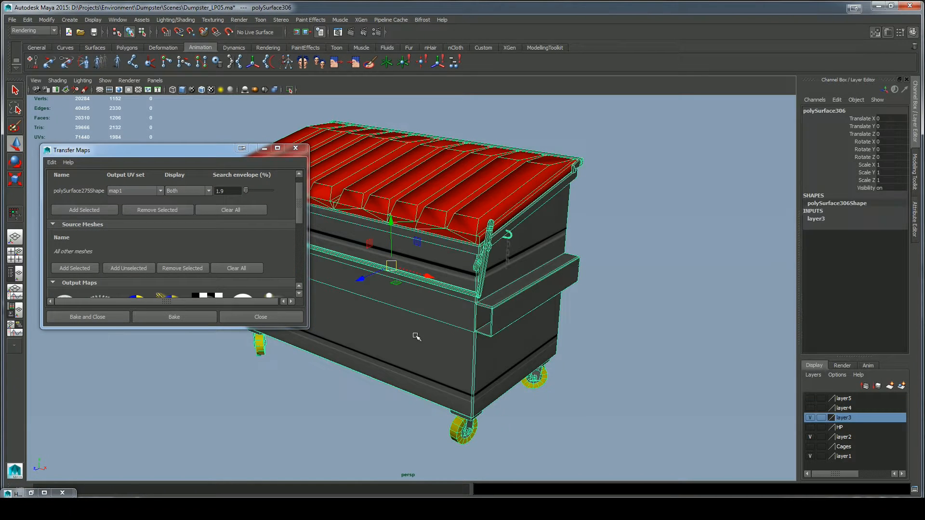
click(73, 269)
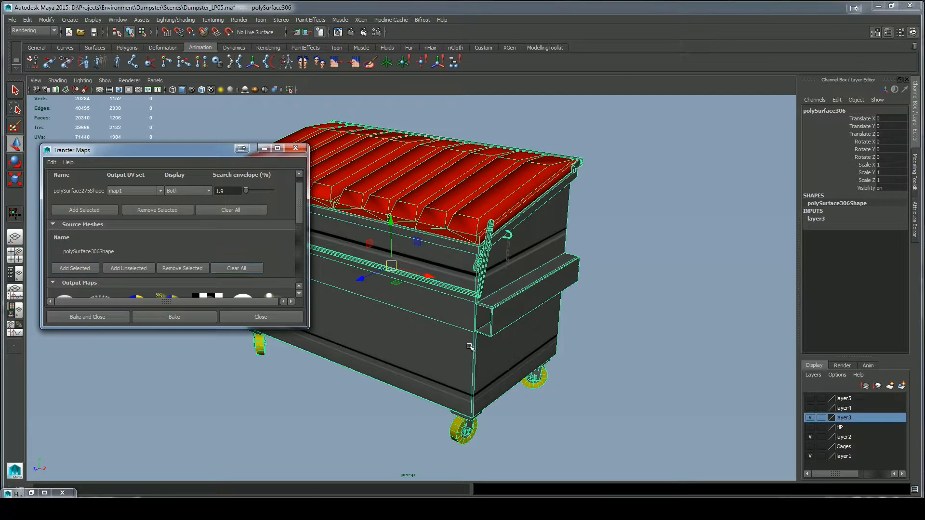
Show layer5 in place of layer3 to check polySurface275 against the target mesh, and switch back to layer3
click(809, 418)
click(810, 400)
click(488, 320)
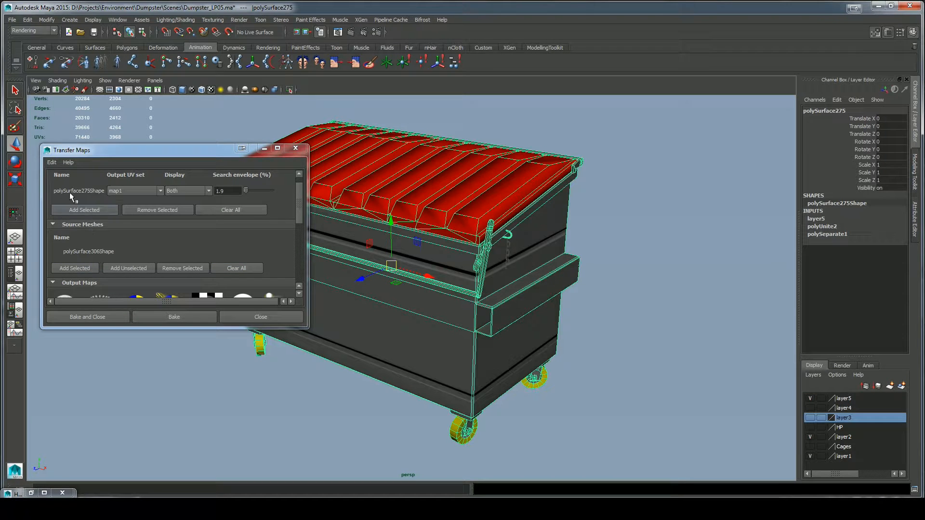
click(810, 399)
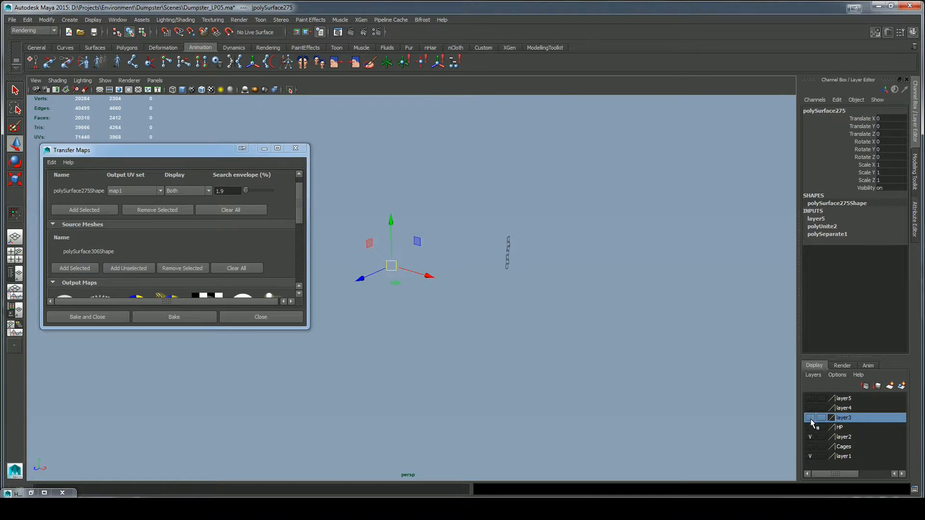
click(810, 418)
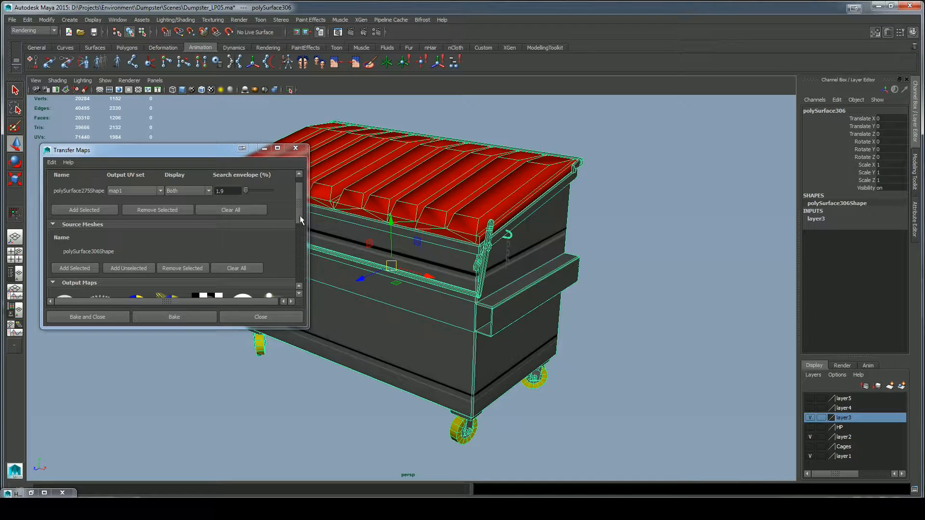
Set the map width in the Maya common output settings and bake the diffuse colour map to ColourID.psd
scroll(99, 276, down, 10)
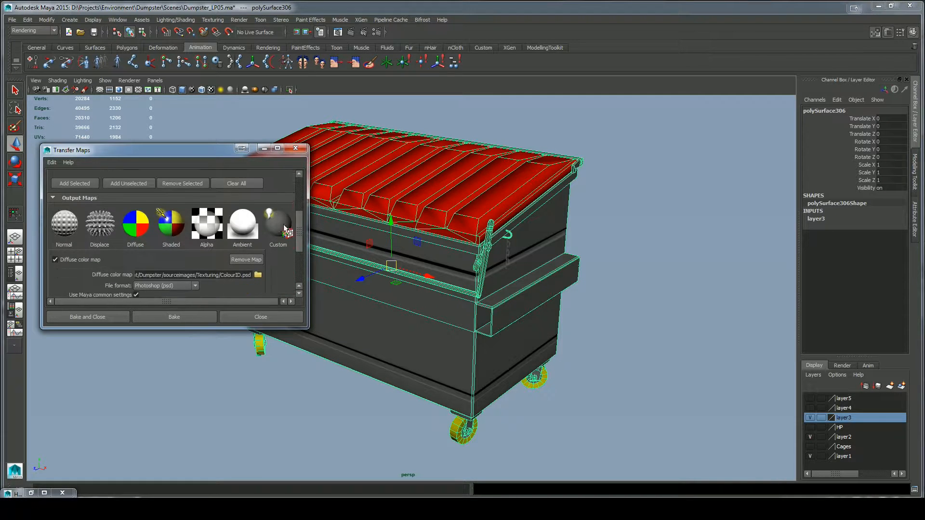
click(53, 272)
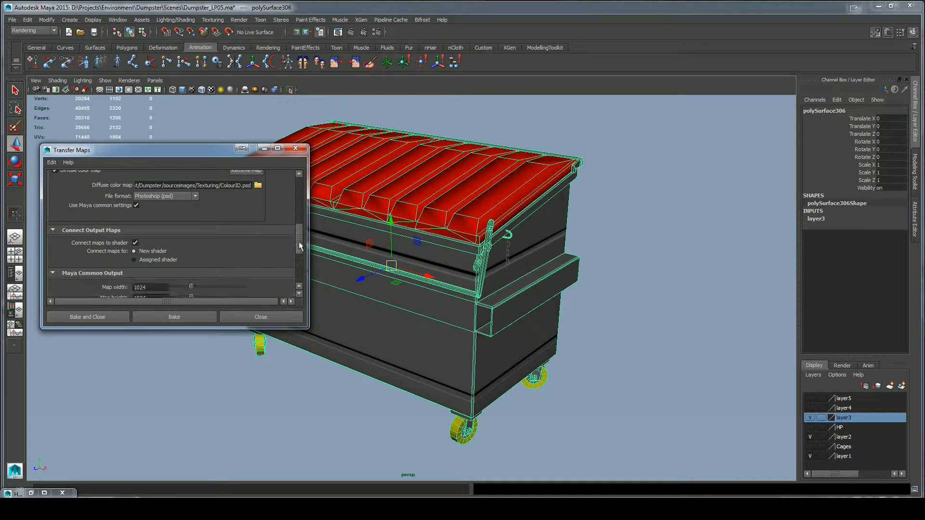
scroll(299, 241, down, 3)
click(143, 241)
key(Return)
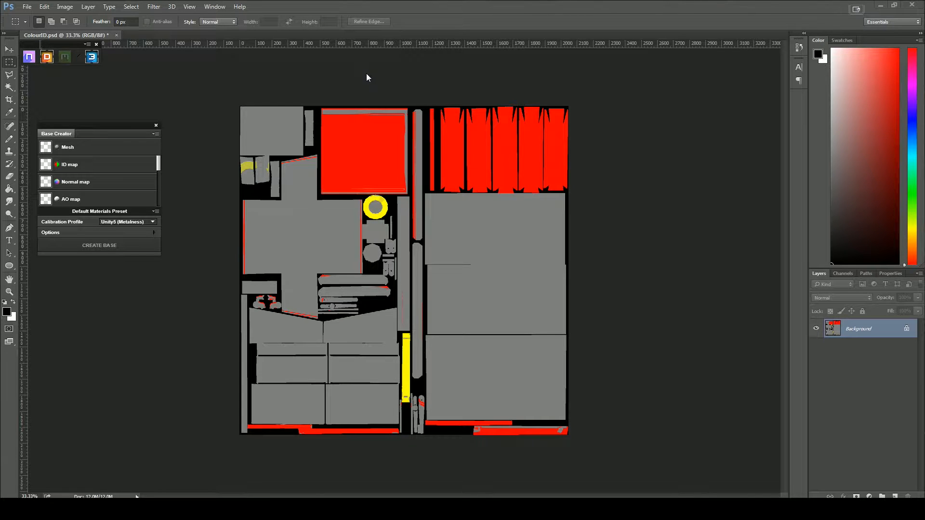
Inspect the textured dumpster's sides and wheels in the 3DO preview
drag(100, 125, 112, 123)
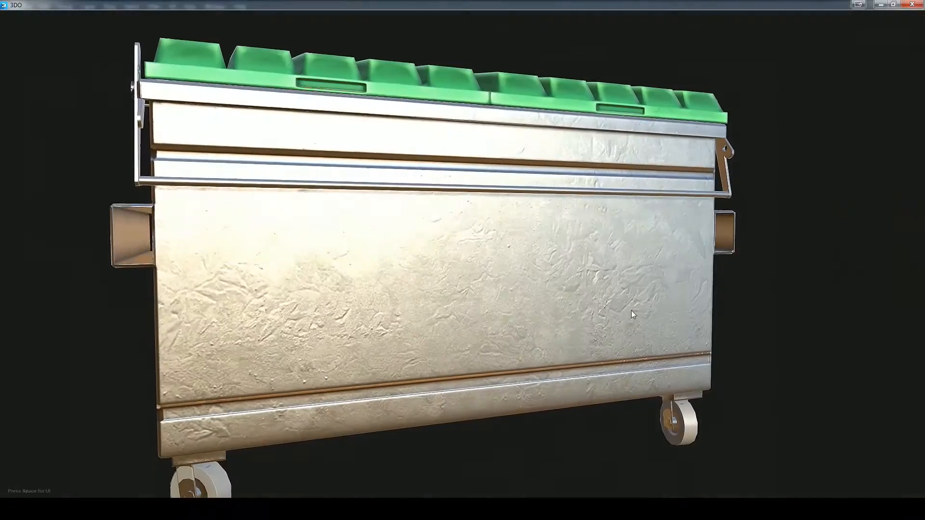
drag(622, 312, 684, 289)
drag(317, 369, 531, 406)
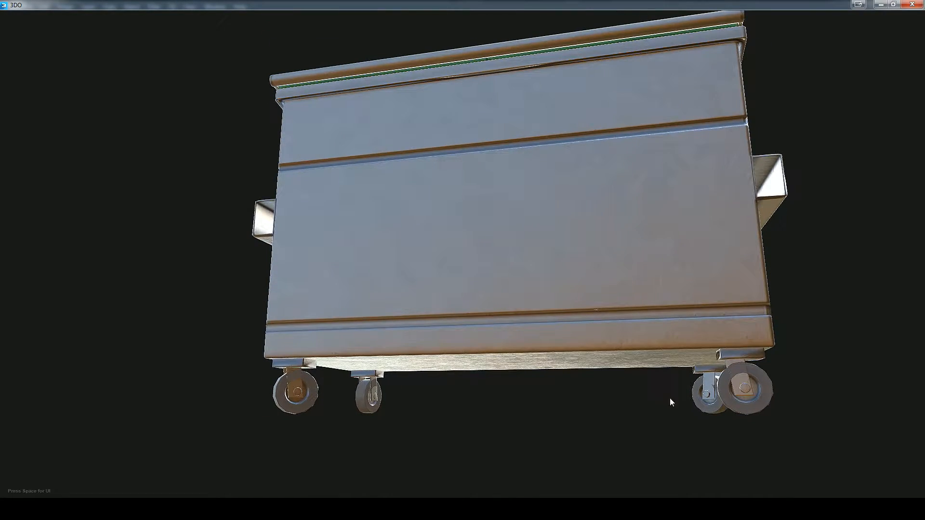
drag(741, 367, 729, 370)
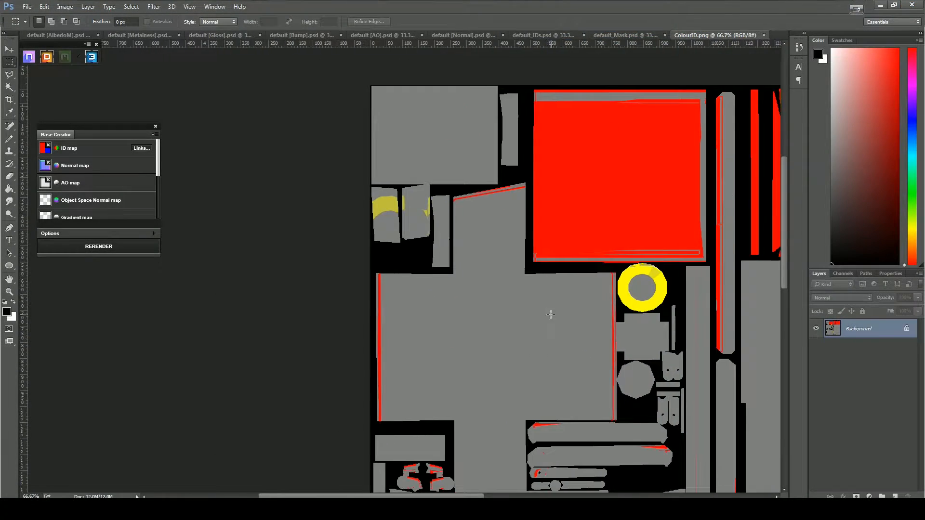
Unlock the ColourID background layer and paint the yellow patches on the two small upper-left UV islands with their sampled grey
click(907, 331)
drag(365, 190, 423, 305)
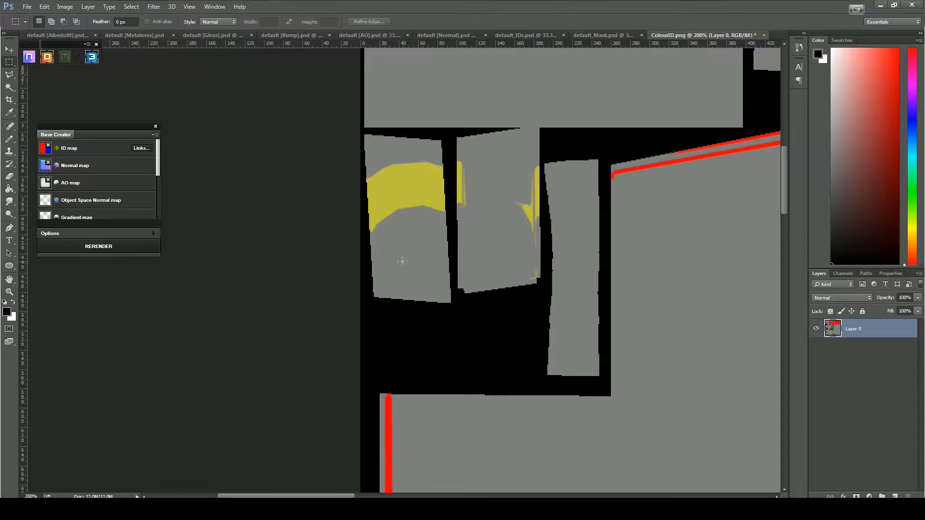
key(b)
alt+click(406, 234)
key(w)
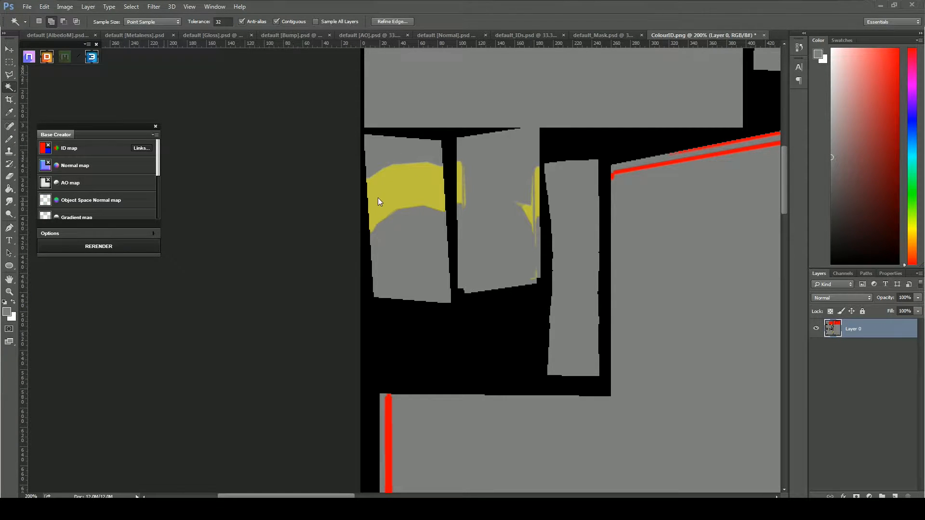
click(413, 240)
key(b)
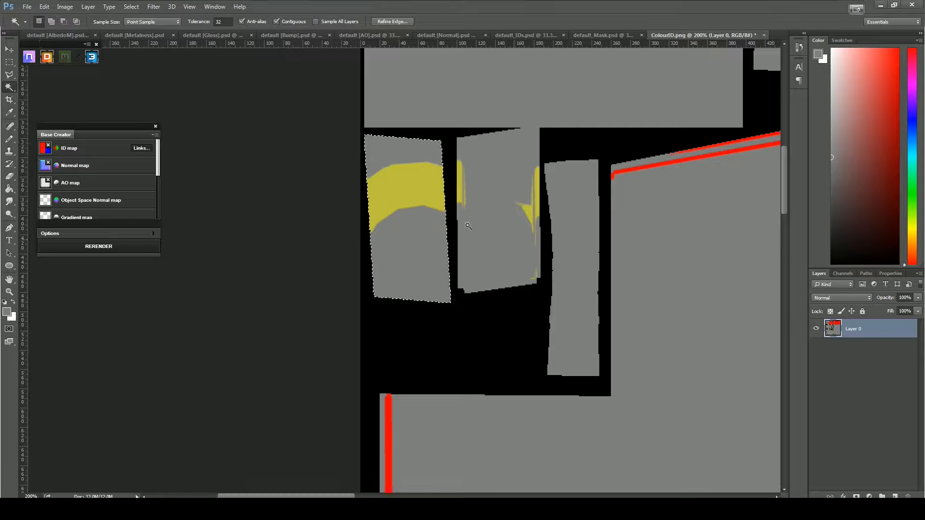
mouse_move(383, 221)
mouse_down()
mouse_move(384, 181)
mouse_move(428, 167)
mouse_up()
key(ctrl+d)
key(w)
Outline the smudged upper part of the wheel's yellow ring and fill it with the sampled solid yellow
key(m)
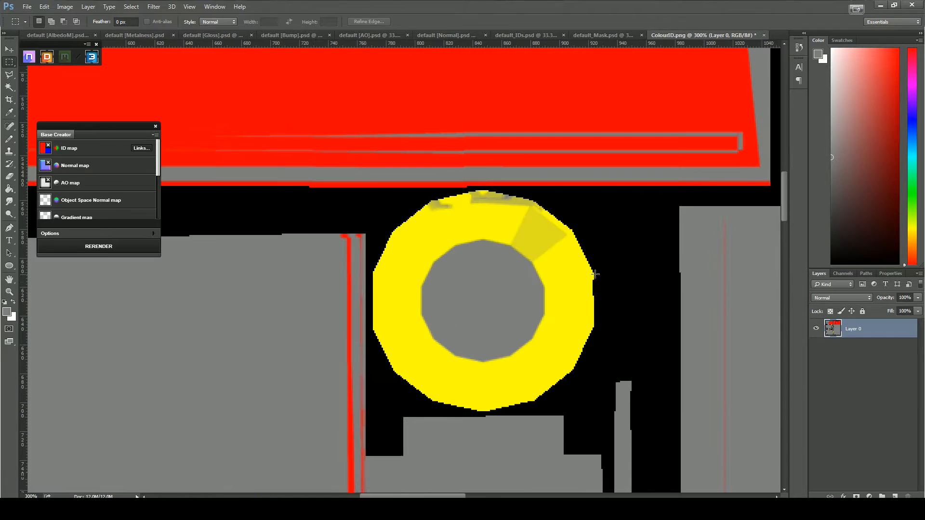
key(l)
click(419, 208)
click(436, 198)
click(487, 189)
click(538, 199)
double_click(491, 234)
key(b)
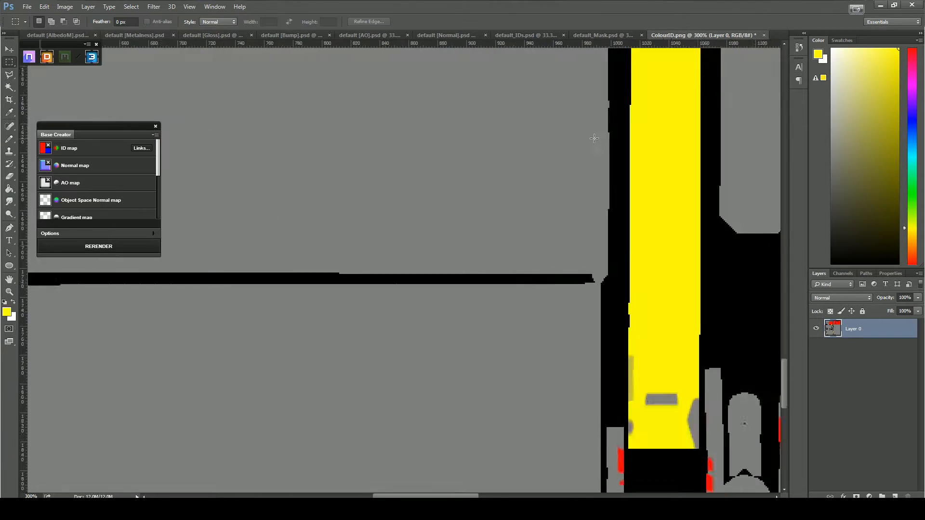
Select the lower end of the long yellow tyre strip and cover its grey patches with solid yellow
drag(539, 91, 466, 192)
key(b)
key(m)
drag(459, 305, 530, 405)
key(b)
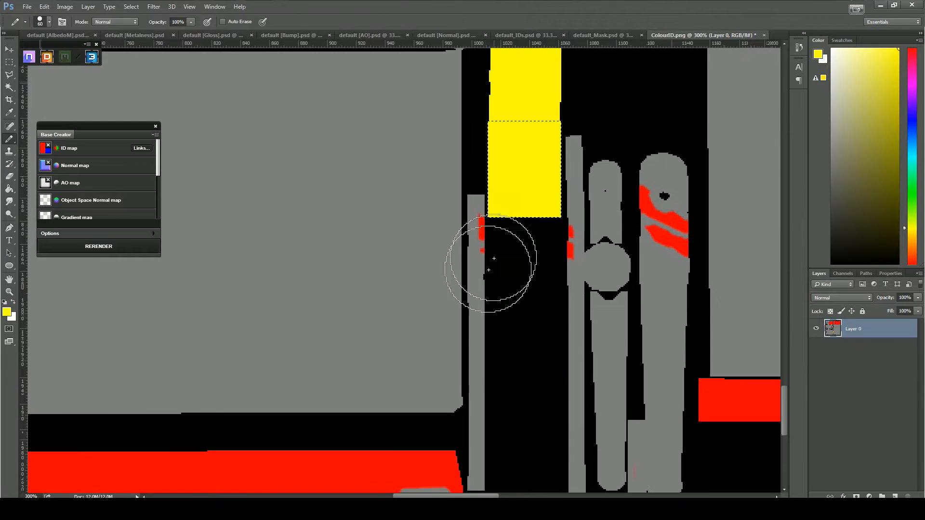
Sample grey and paint over the red patches on the narrow islands beside the yellow tyre strip
alt+click(477, 272)
drag(488, 221, 472, 288)
drag(564, 222, 585, 272)
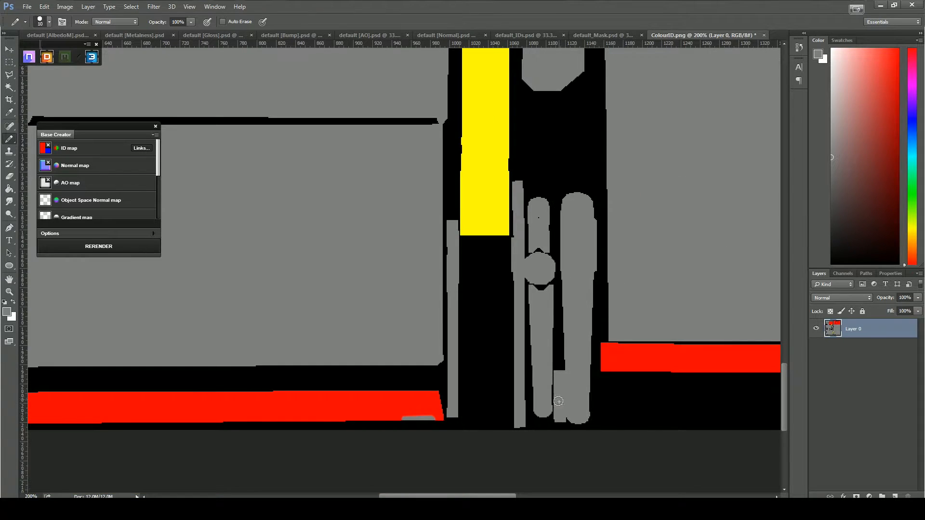
Fill the long bar island at the map's lower-right edge with solid red and deselect it
key(b)
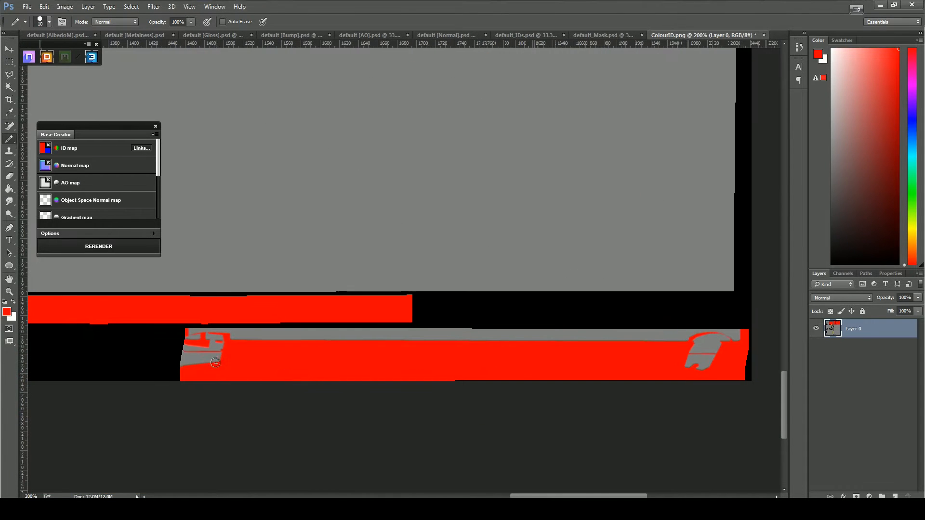
key(m)
drag(180, 325, 754, 384)
key(b)
key(alt+BackSpace)
key(ctrl+d)
scroll(458, 301, down, 4)
Fill the large square island at the top of the map with solid red and deselect it
key(m)
drag(321, 105, 410, 195)
key(alt+BackSpace)
key(ctrl+d)
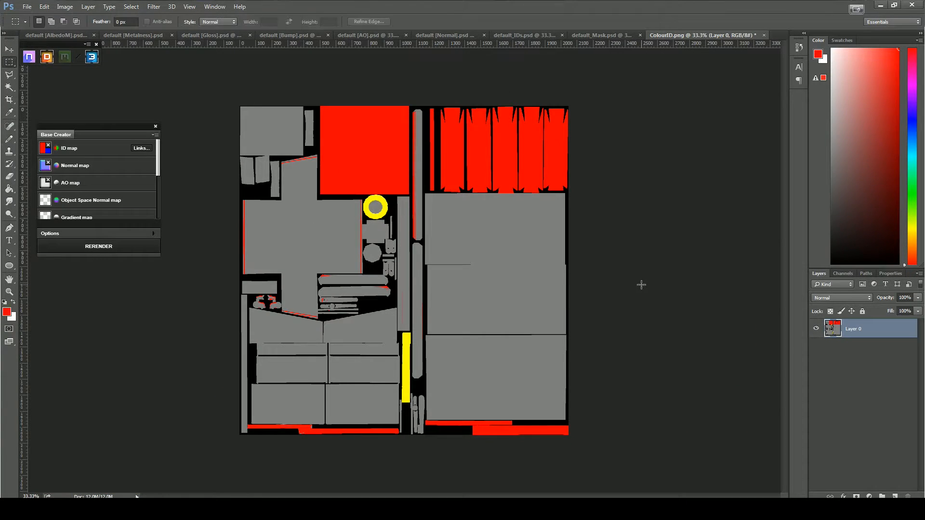
click(27, 7)
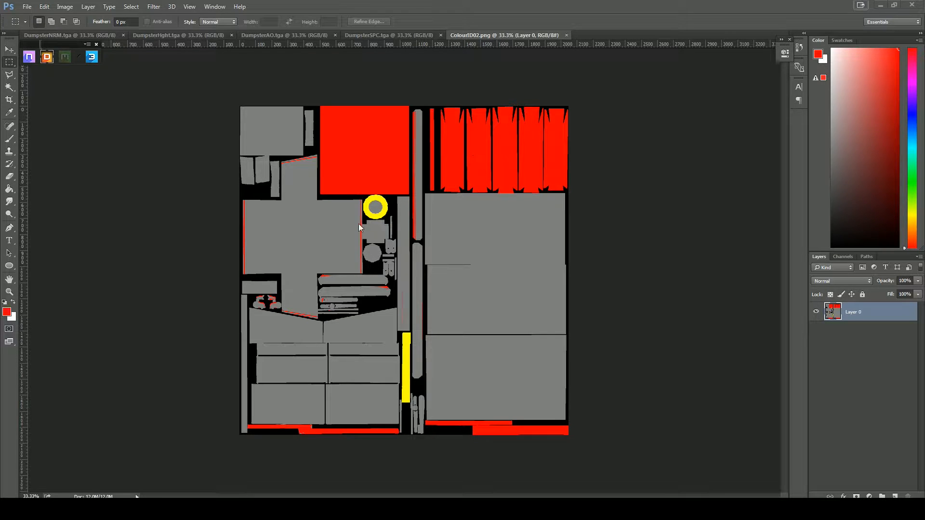
Review the DumpsterSPC, DumpsterAO, DumpsterHght and DumpsterNRM maps one after another
click(394, 38)
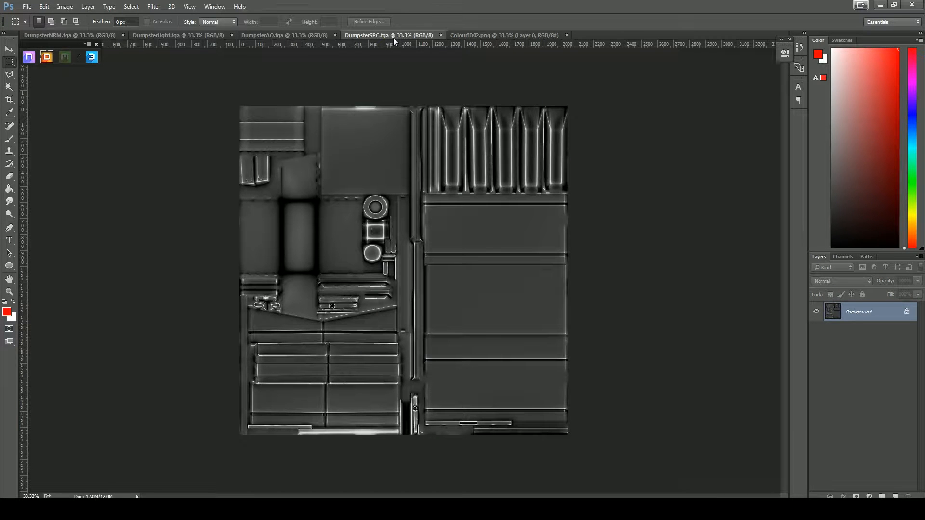
click(275, 37)
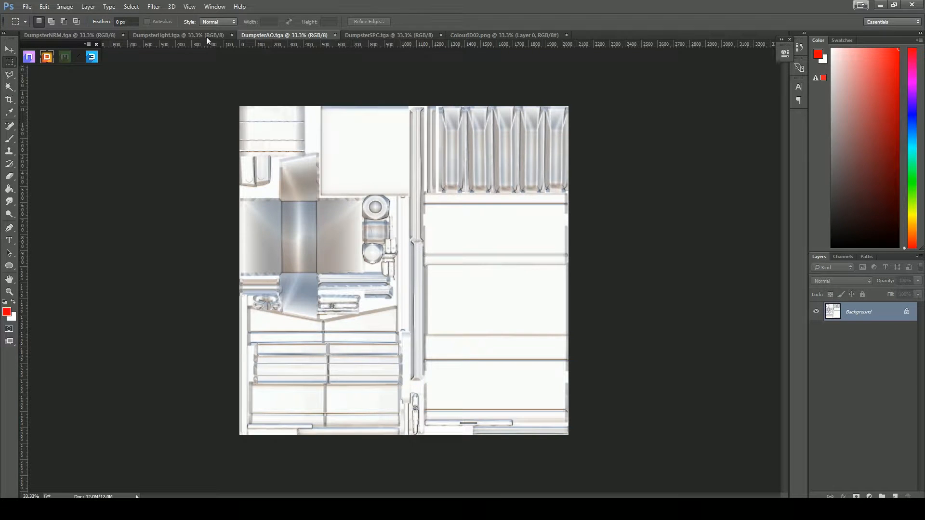
click(203, 35)
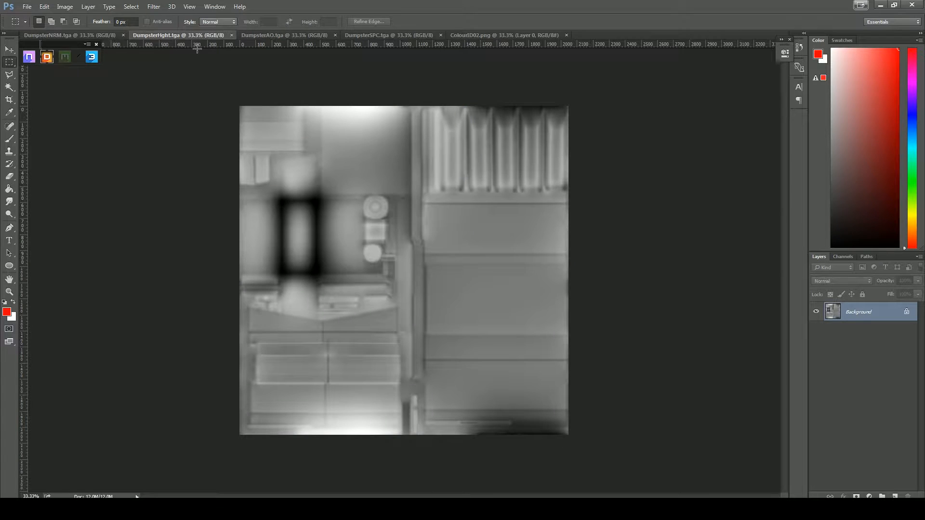
click(95, 34)
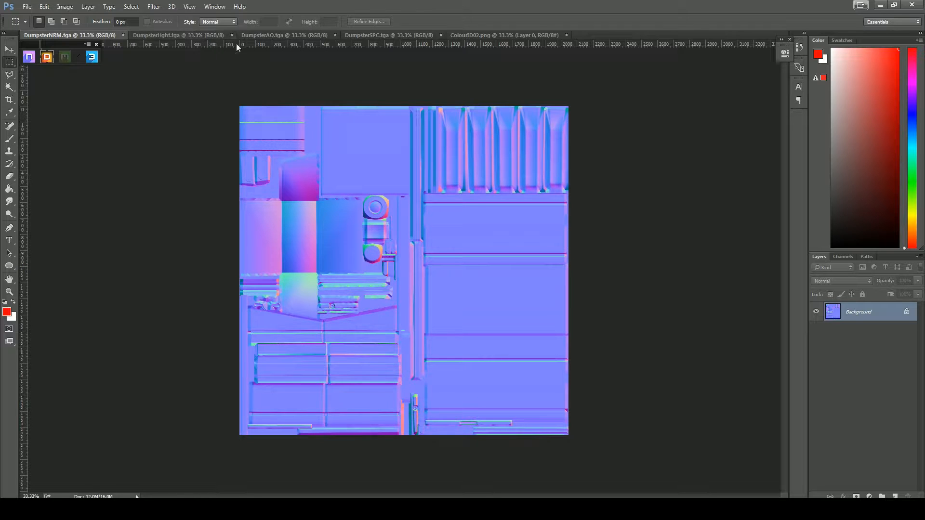
click(209, 33)
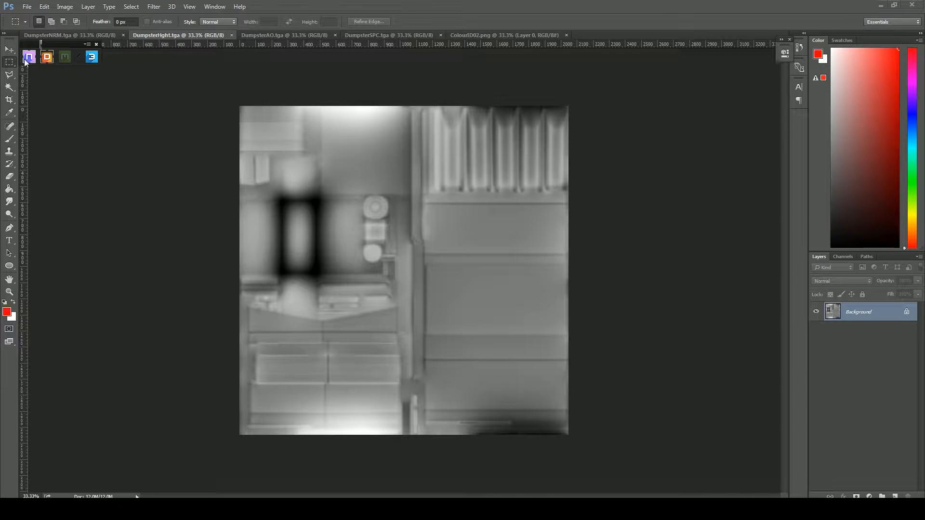
Convert the active DumpsterNRM normal map into a specular map with the nDo Map Converter
drag(327, 251, 123, 142)
click(90, 34)
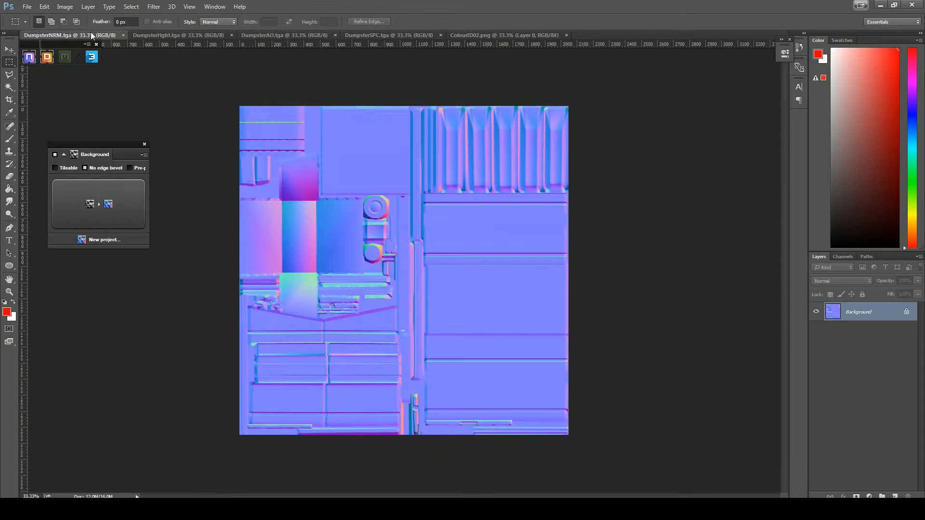
click(144, 155)
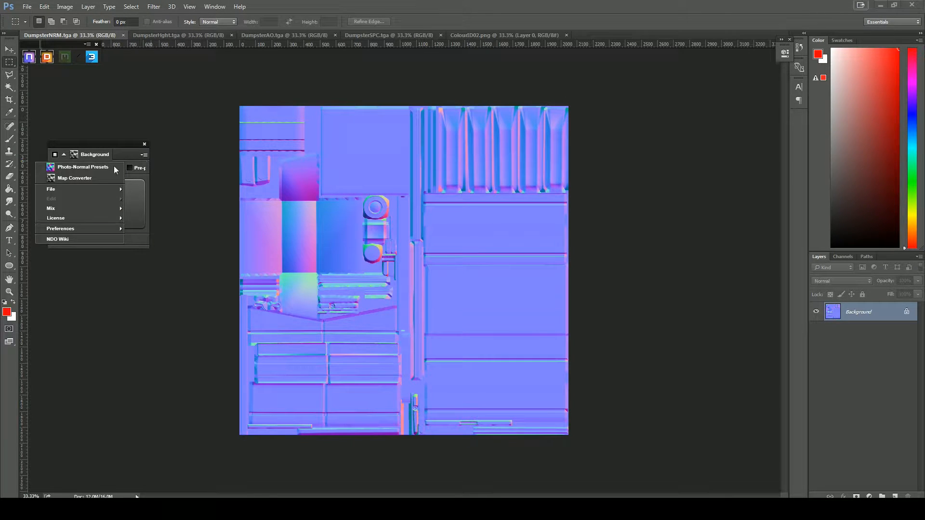
click(76, 180)
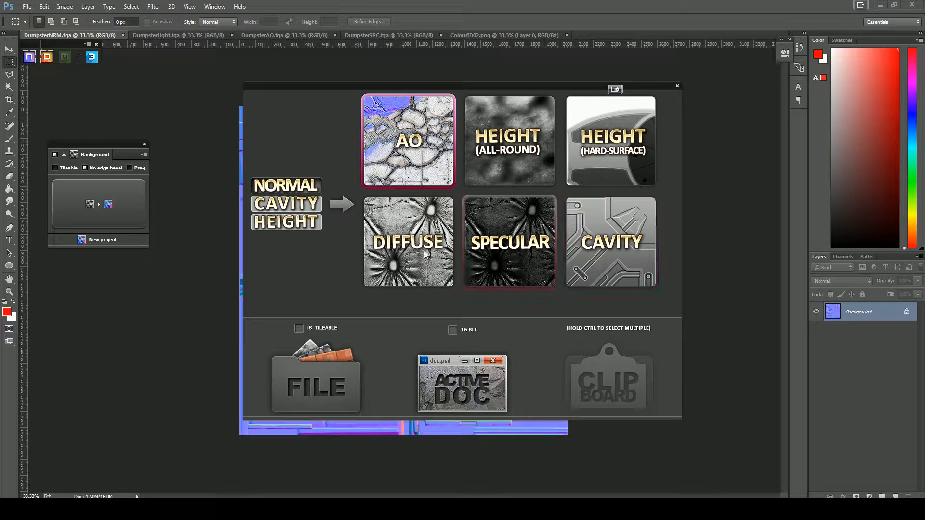
click(513, 243)
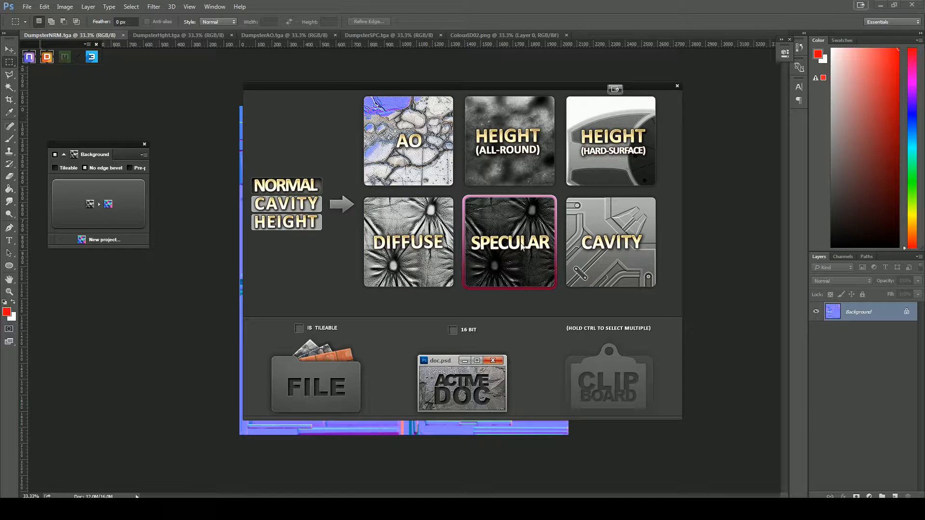
click(472, 377)
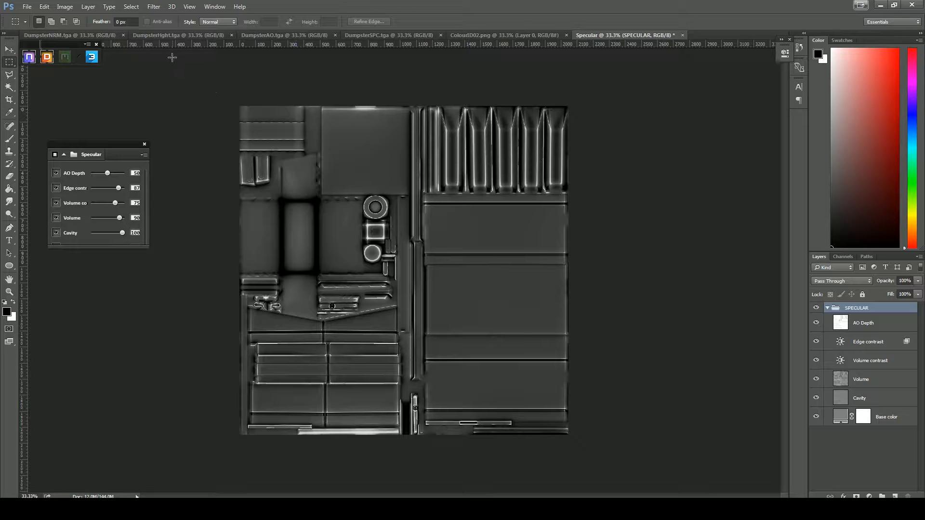
Compare the generated Specular document with DumpsterSPC and close it without saving
click(369, 33)
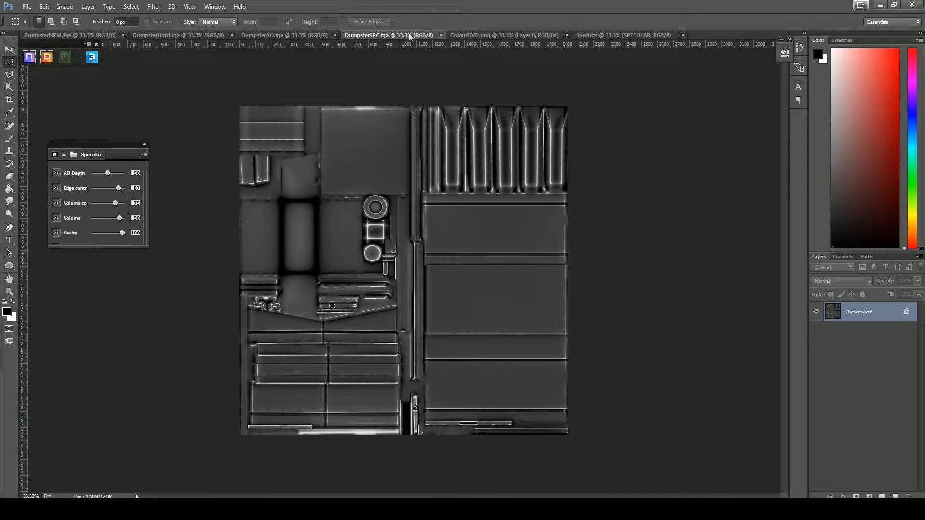
click(624, 36)
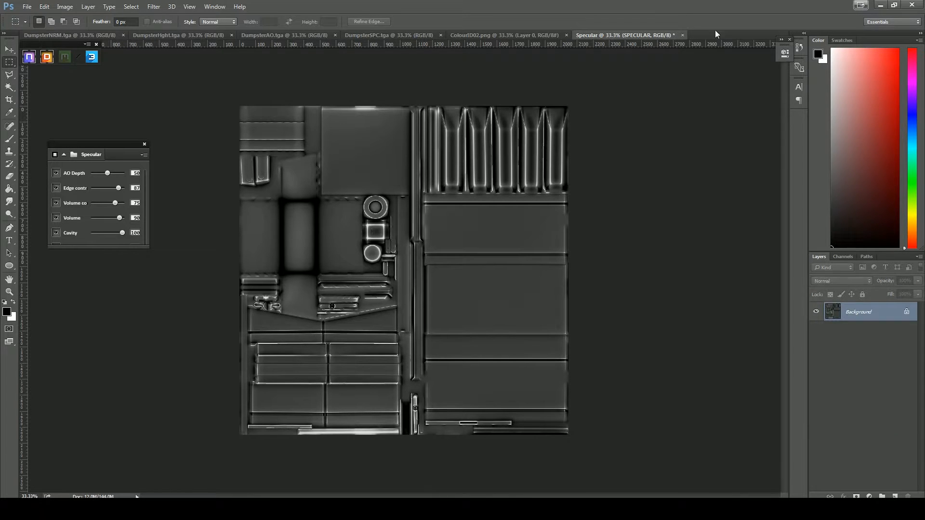
click(683, 35)
click(464, 195)
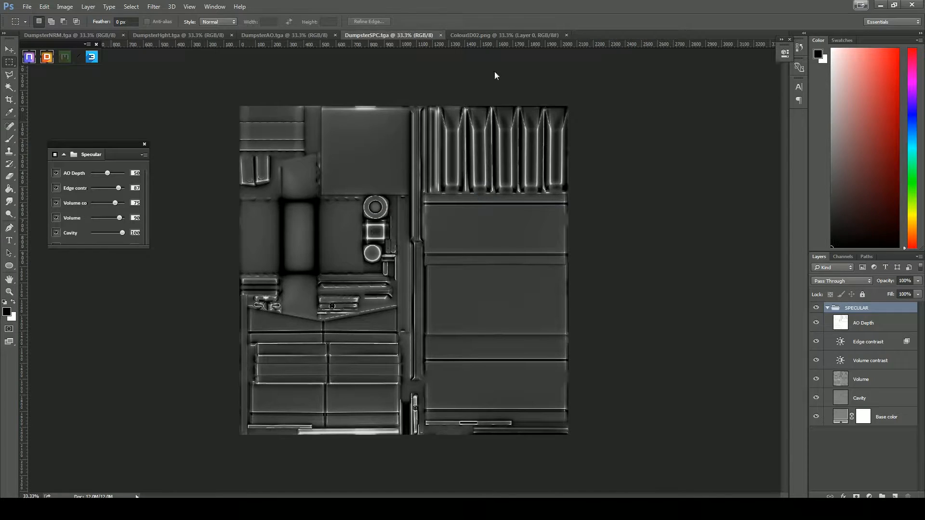
Check the ColourID02 and DumpsterSPC maps once more, and close all open documents and the Specular panel
click(472, 34)
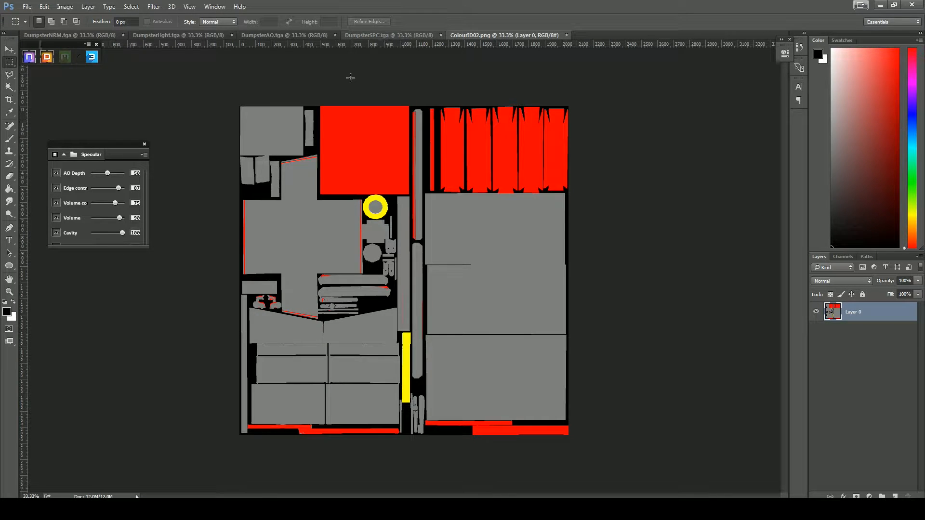
click(352, 35)
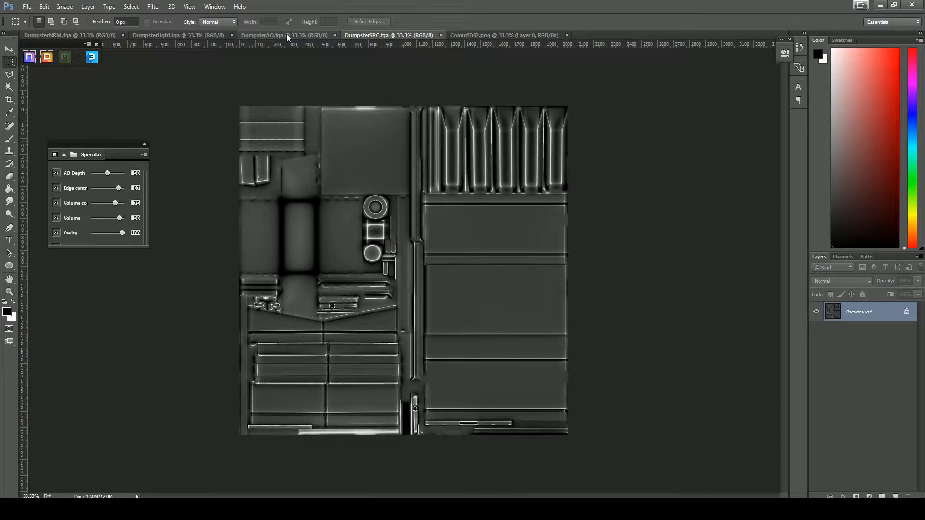
click(43, 6)
click(27, 6)
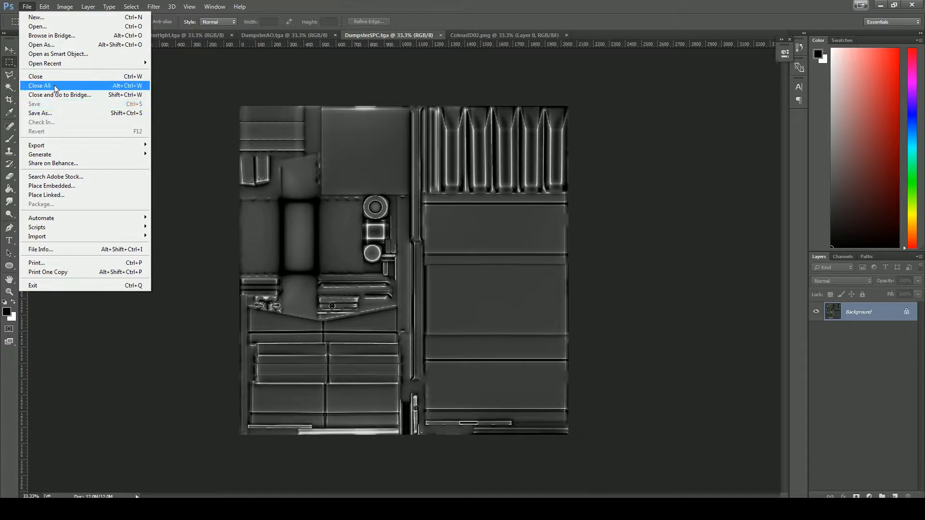
click(54, 86)
drag(124, 143, 137, 109)
click(151, 109)
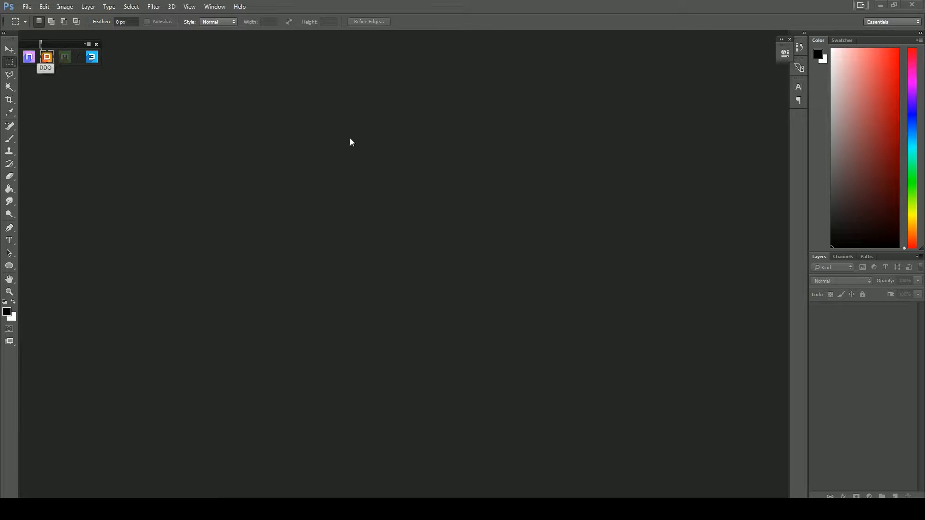
Place the DDO Base Creator beneath the Quixel launcher and choose the Unity5 (Metalness) calibration profile
drag(734, 262, 114, 90)
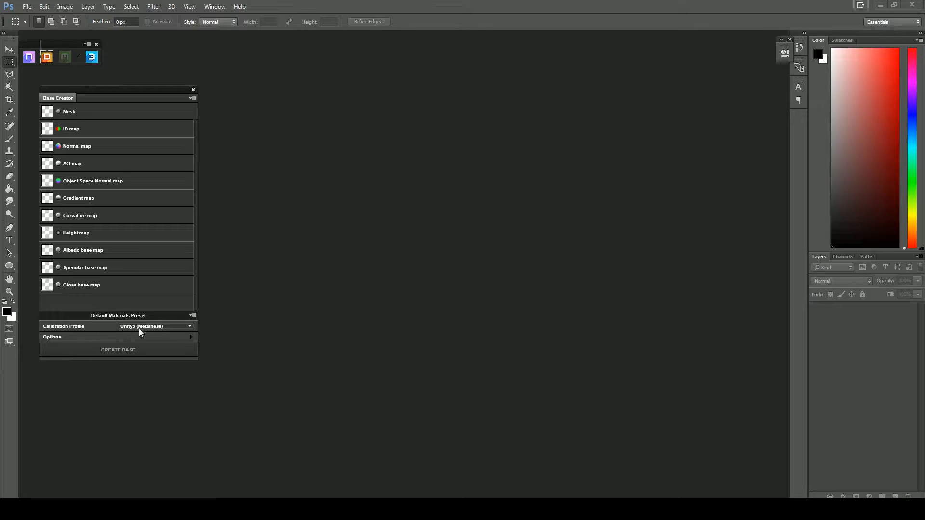
click(172, 328)
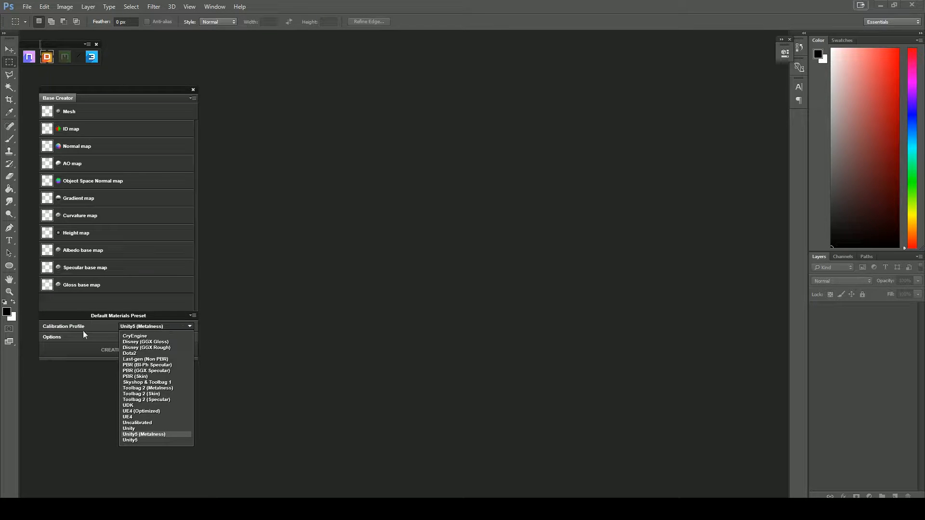
click(155, 435)
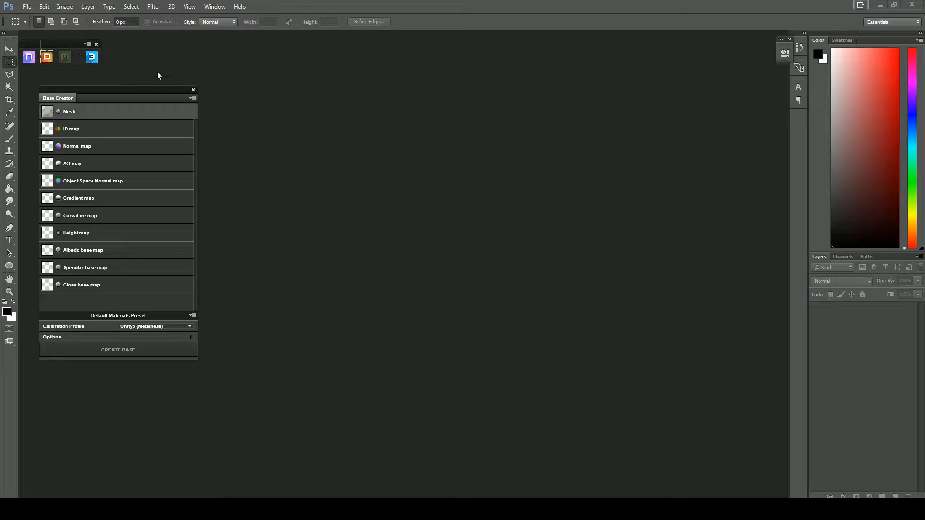
Load the Dumpster OBJ from the Texturing Inputs folder as the Base Creator's mesh
click(70, 110)
click(231, 166)
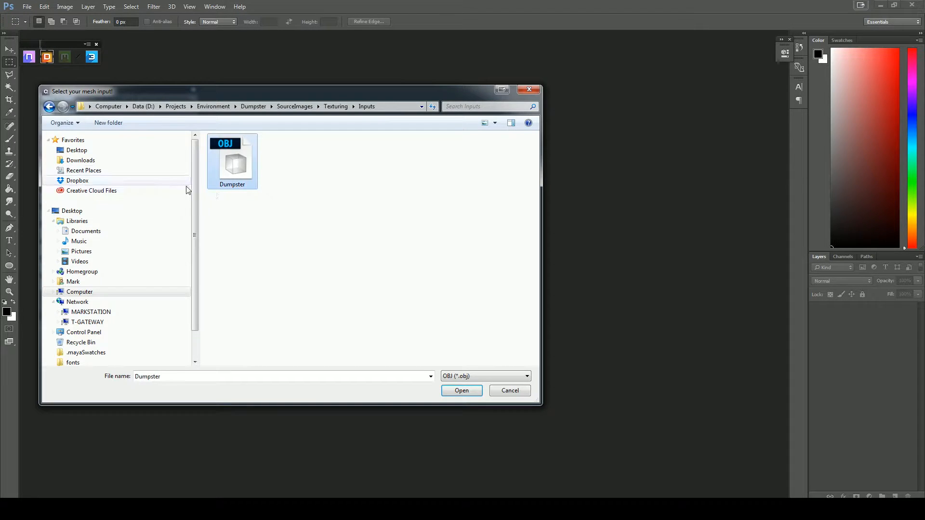
click(465, 391)
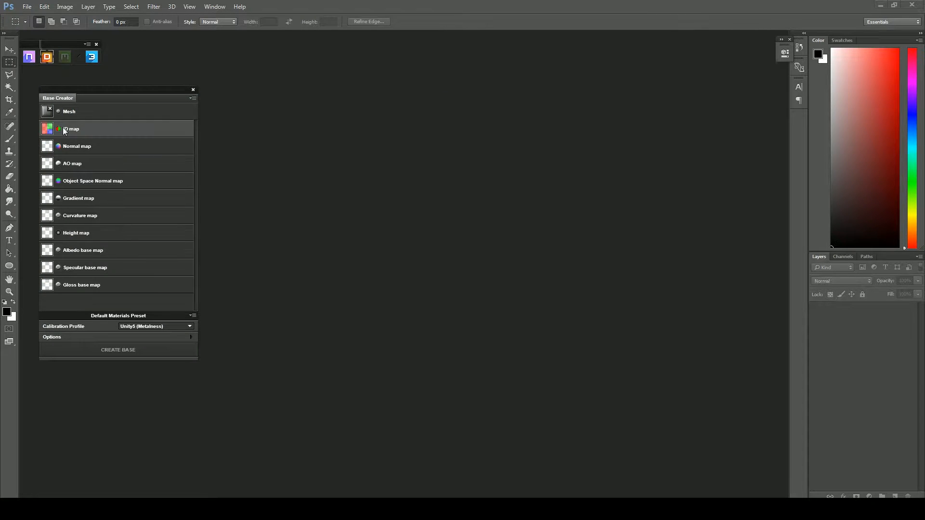
Load ColourID02 as the Base Creator's ID map and open its material link editor
click(97, 127)
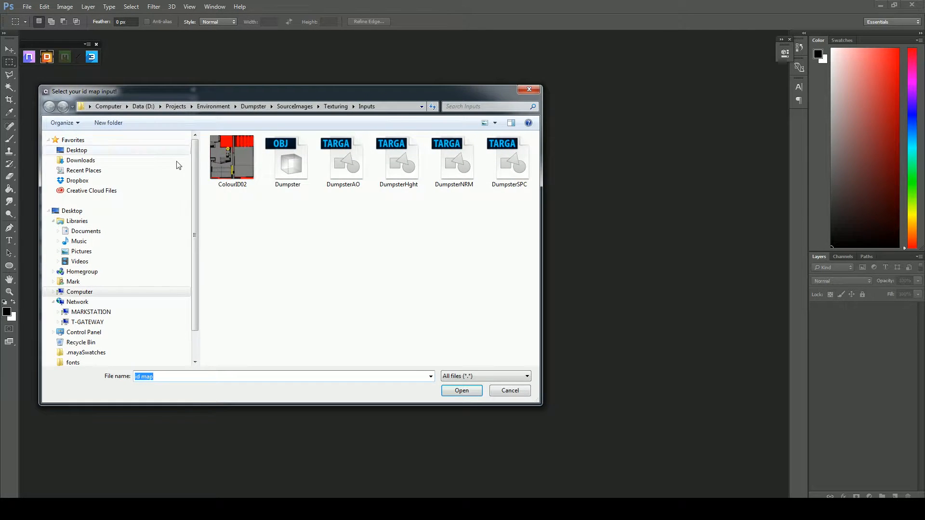
click(238, 153)
click(462, 392)
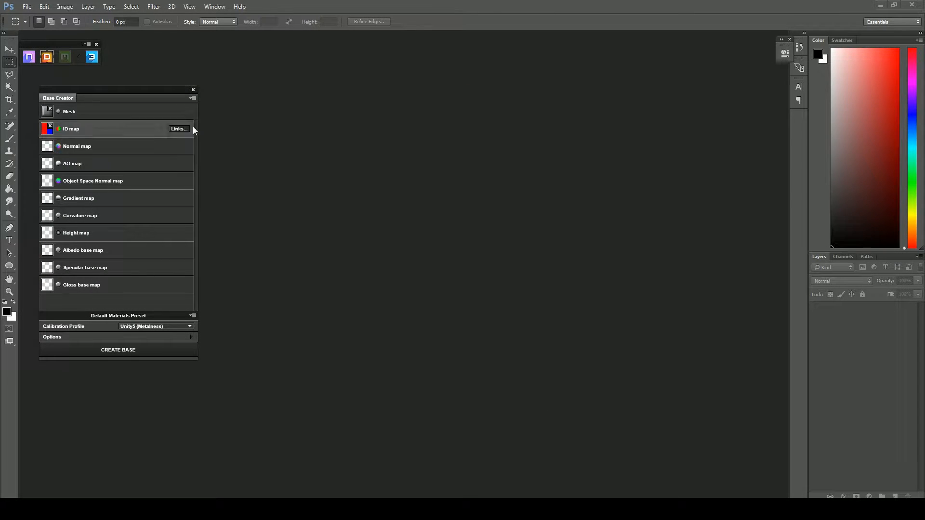
click(182, 128)
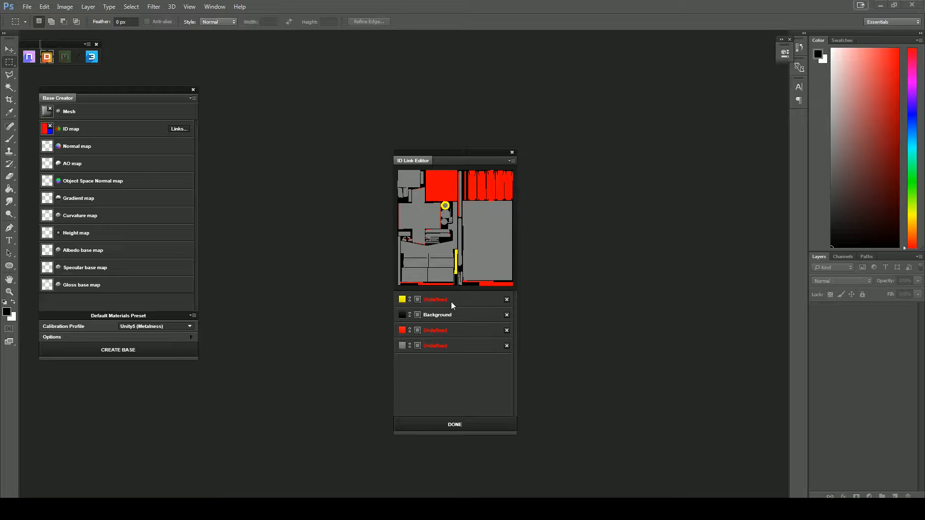
Link the yellow ID colour to the Tire rubber material
click(415, 299)
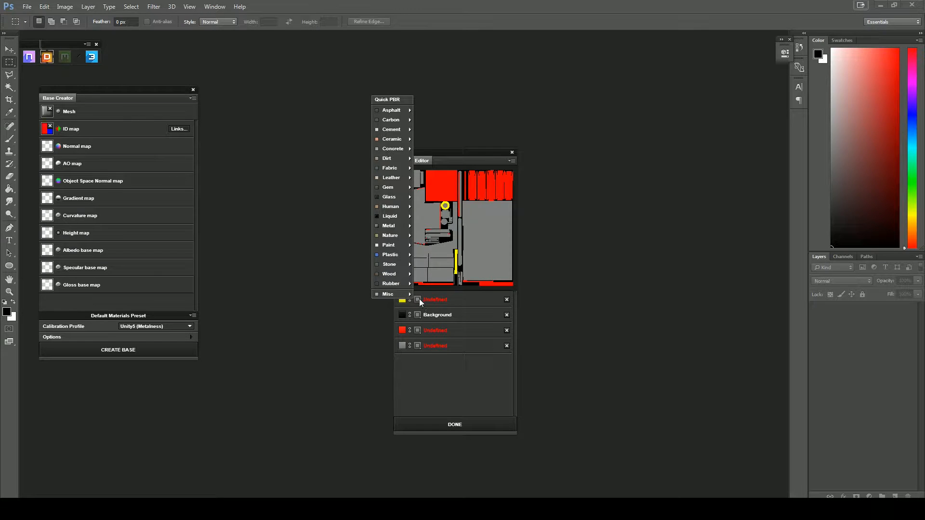
click(416, 300)
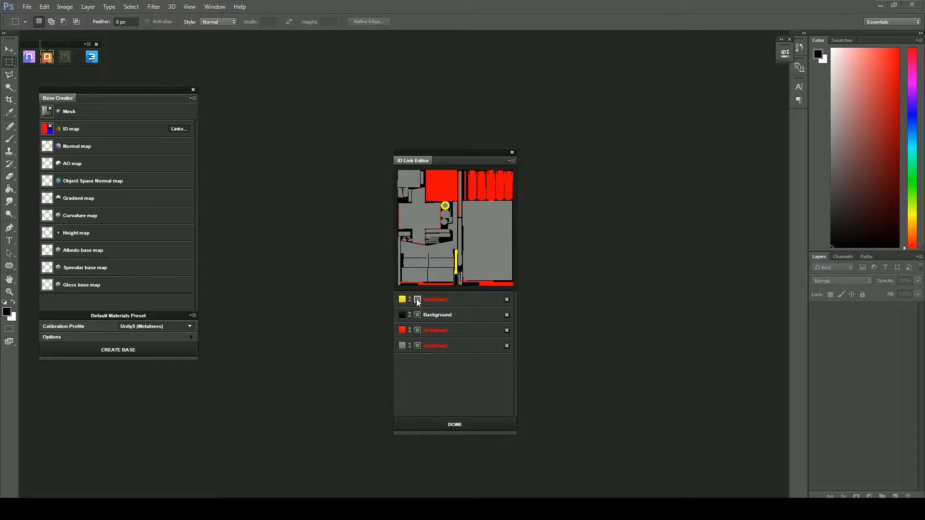
click(417, 298)
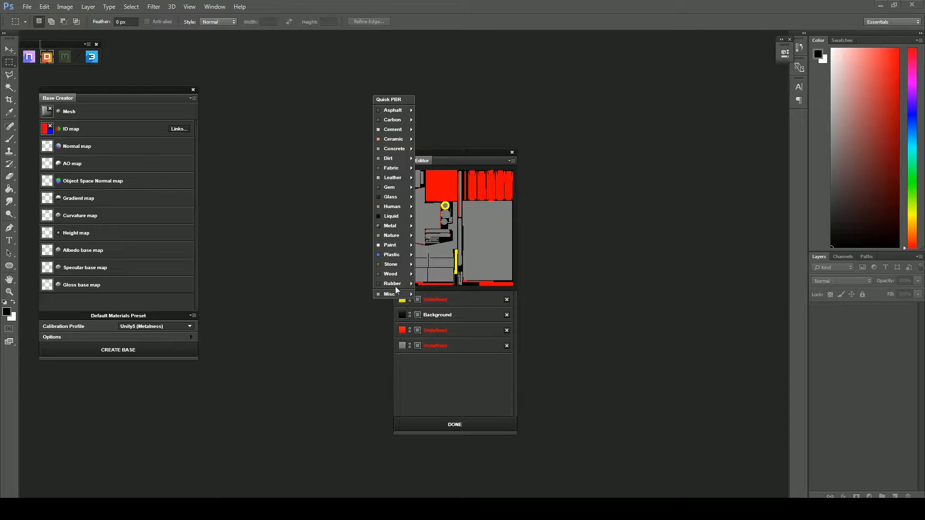
mouse_move(396, 285)
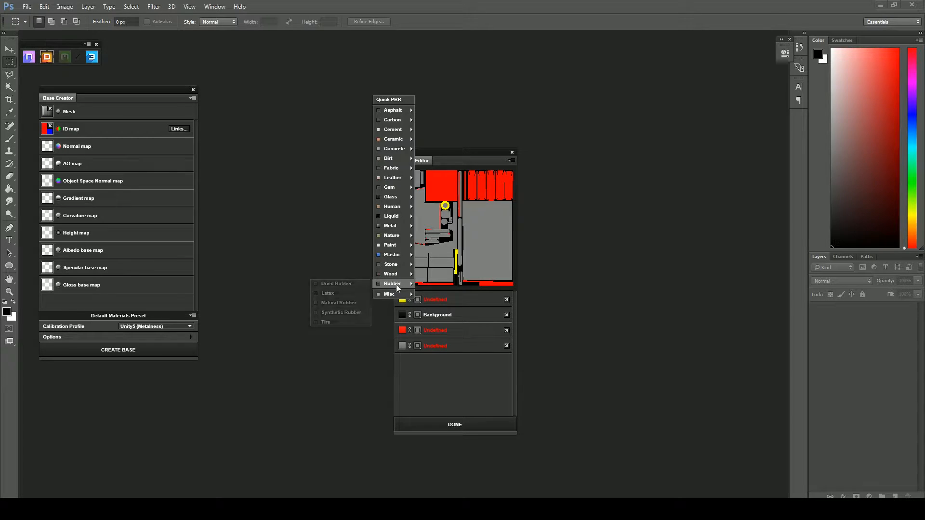
click(332, 326)
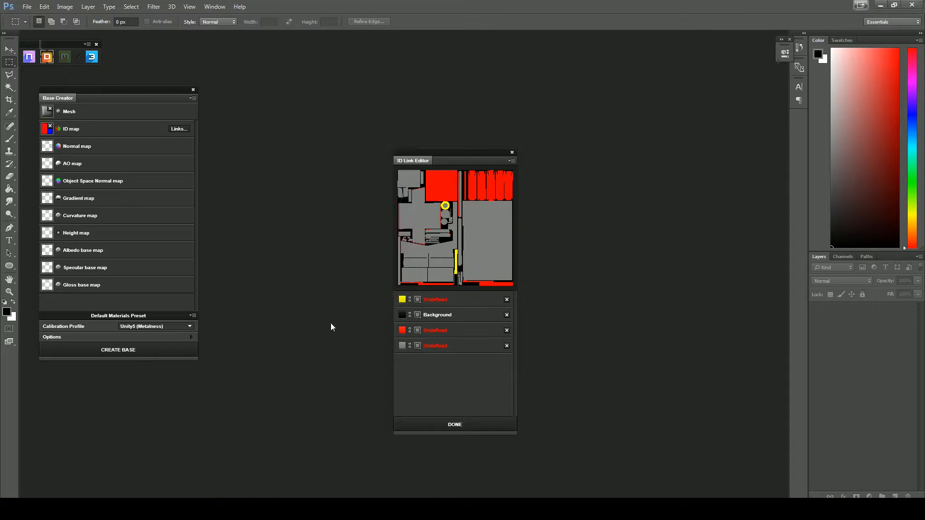
Link the red ID colour to the Polyethylene plastic material
click(416, 330)
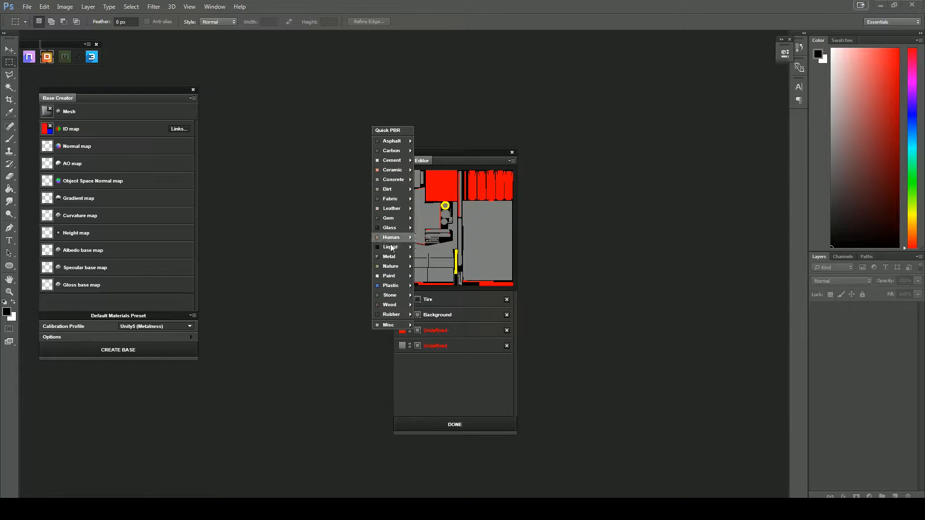
click(390, 286)
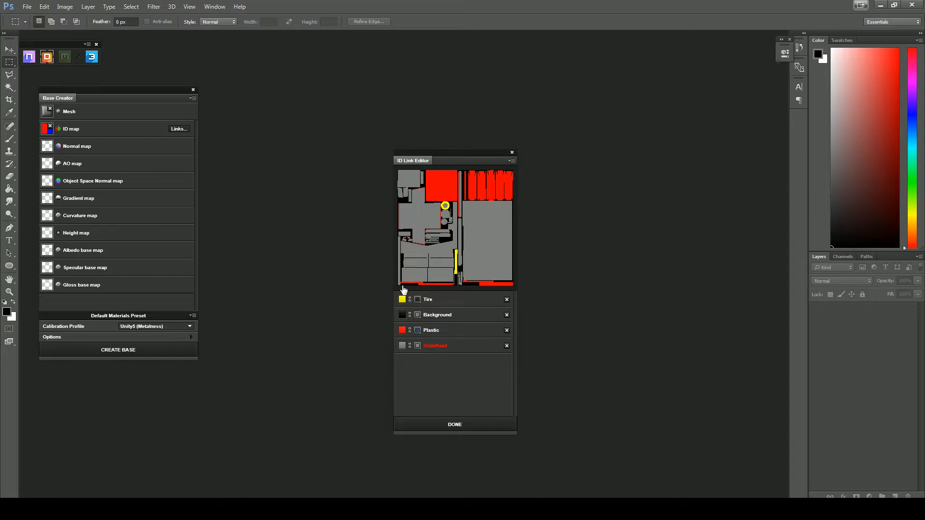
click(416, 331)
mouse_move(400, 286)
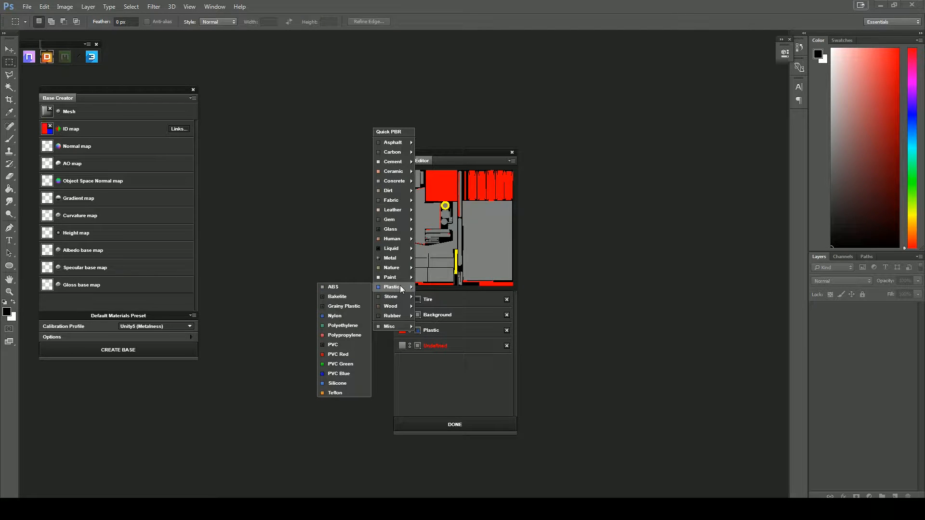
click(351, 326)
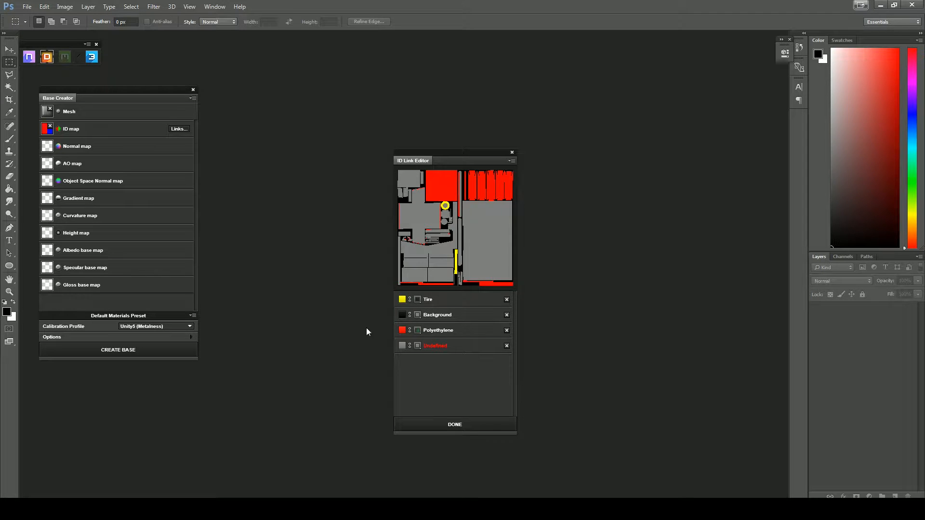
Link the grey ID colour to the Galvanized Metal material and finish editing the ID links
click(417, 346)
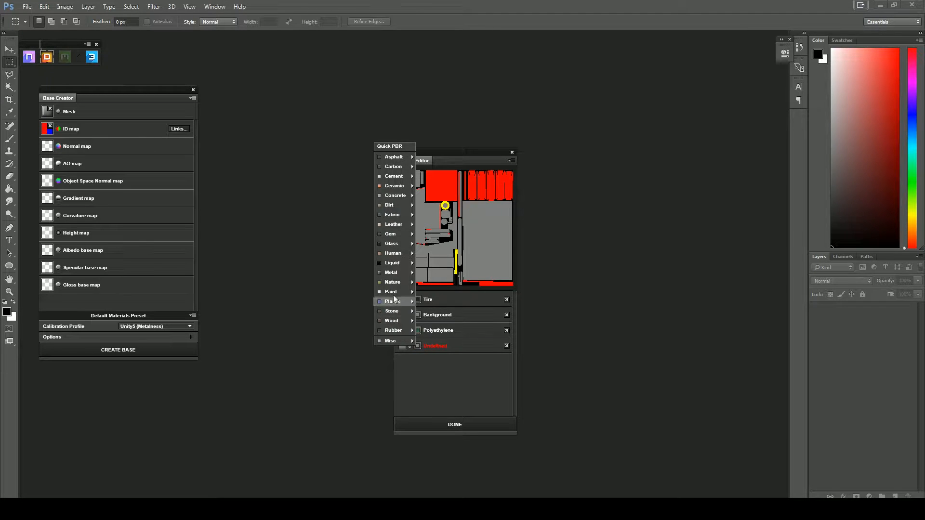
mouse_move(395, 270)
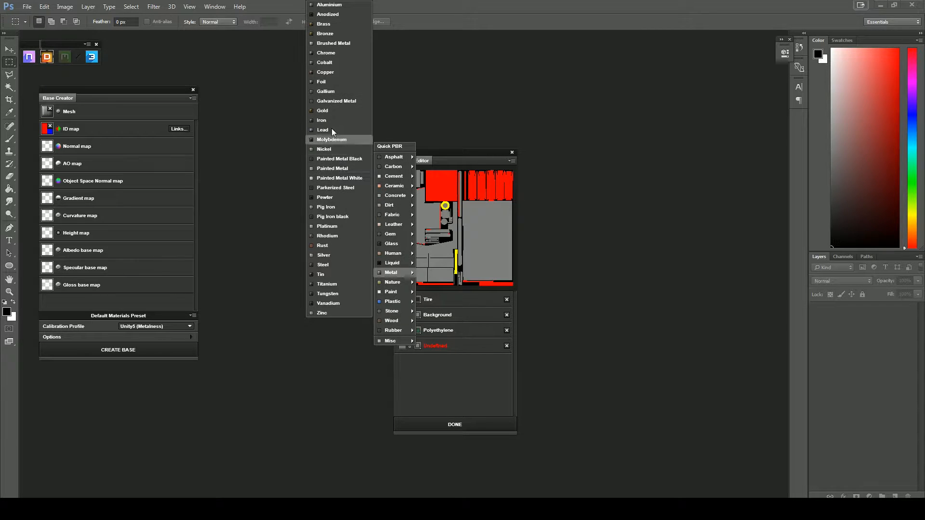
click(335, 100)
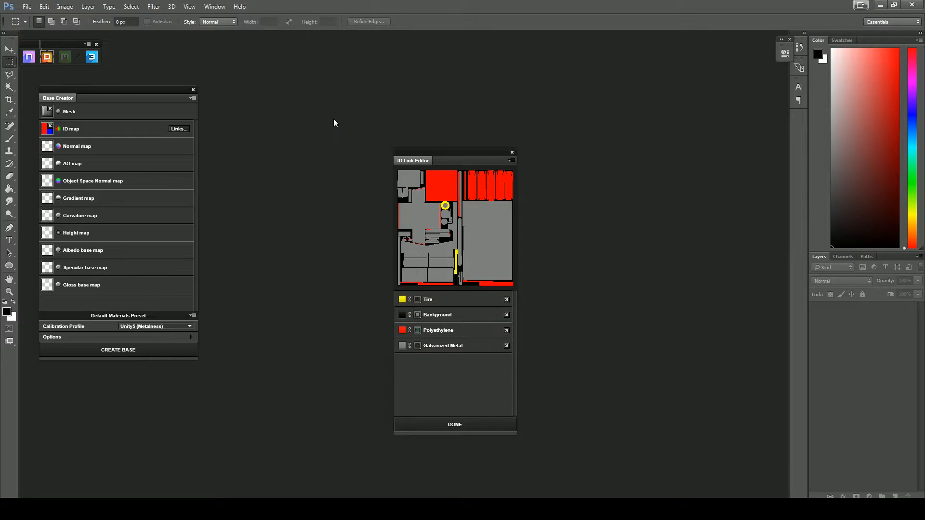
click(462, 422)
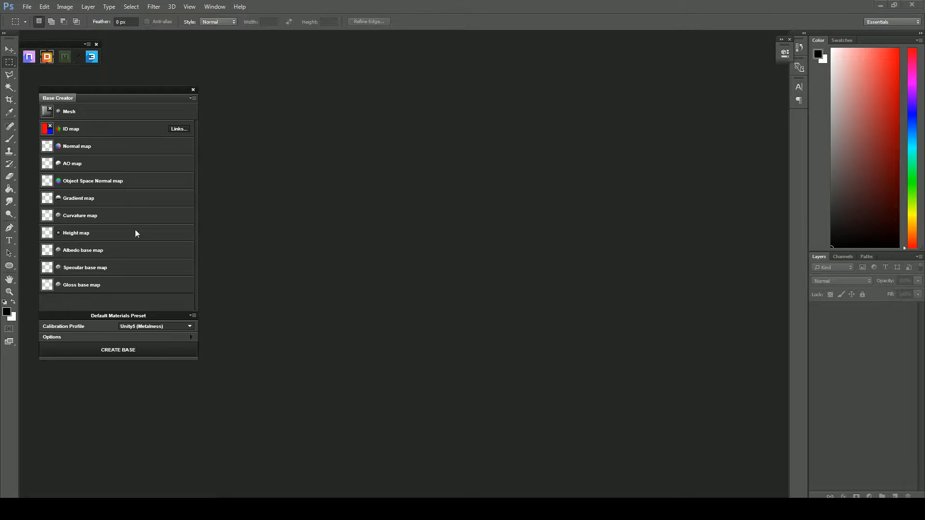
Load DumpsterNRM as the normal map and DumpsterAO as the AO map
click(93, 148)
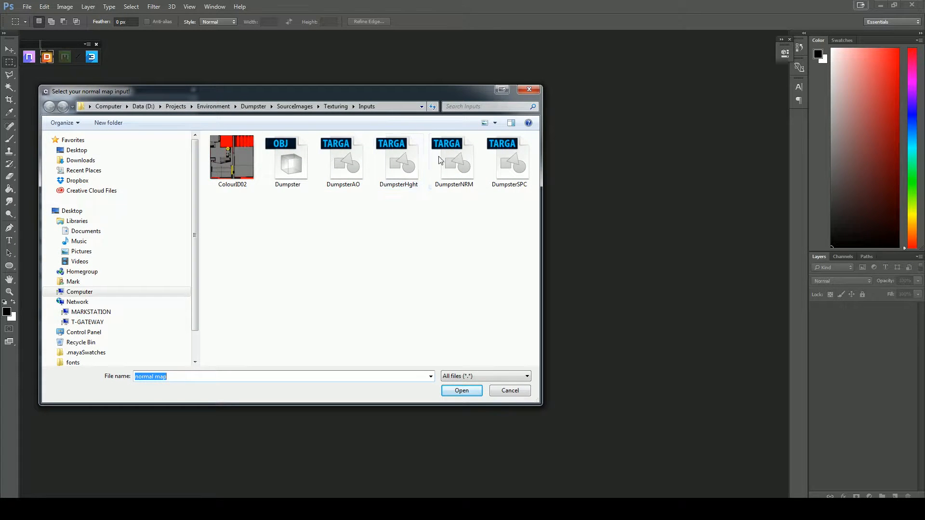
double_click(456, 156)
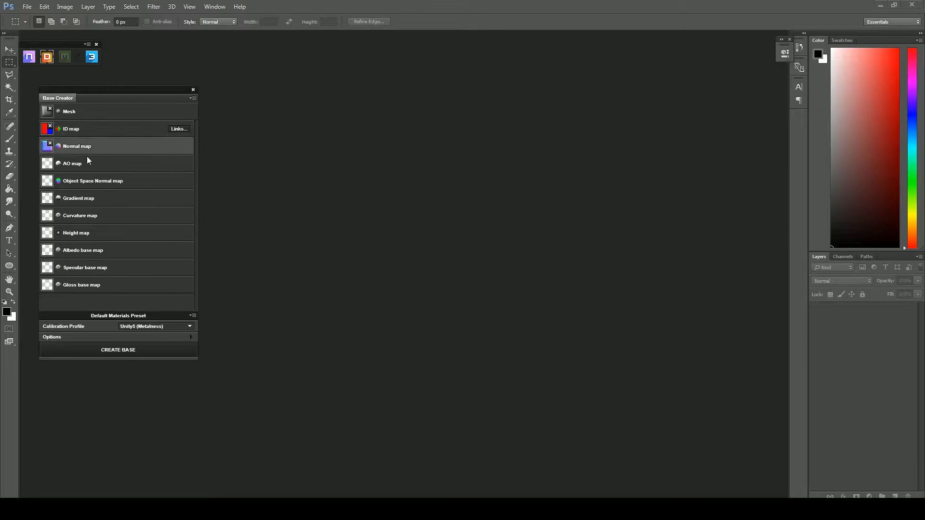
click(85, 166)
click(347, 156)
double_click(347, 156)
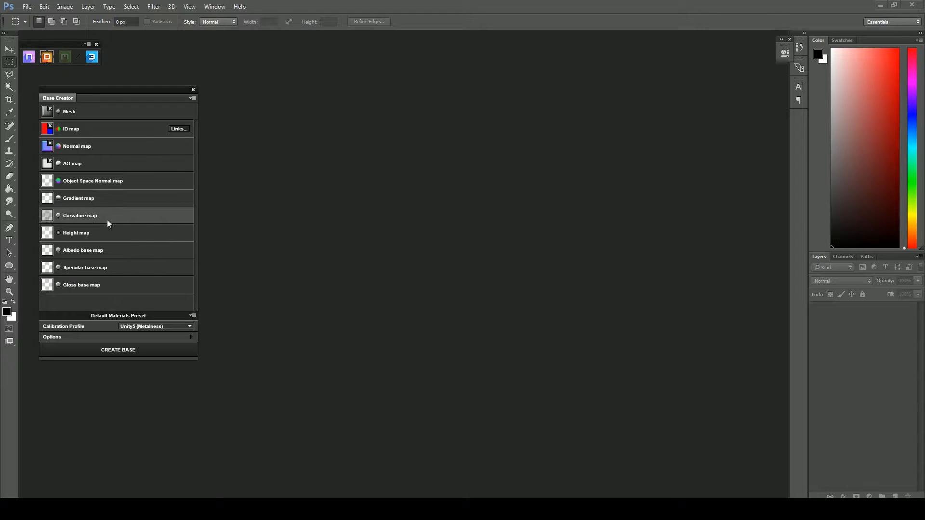
Load DumpsterHght as the height map and DumpsterSPC as the specular base map
click(98, 237)
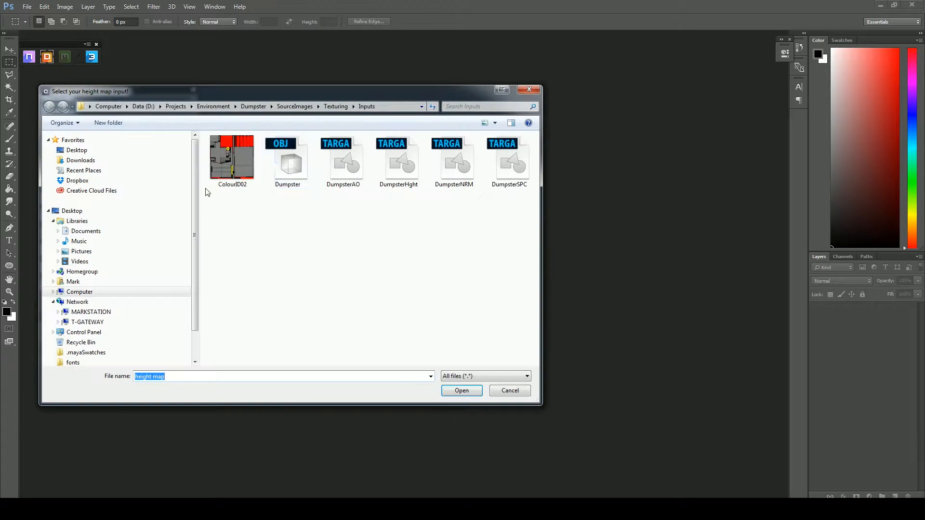
double_click(384, 159)
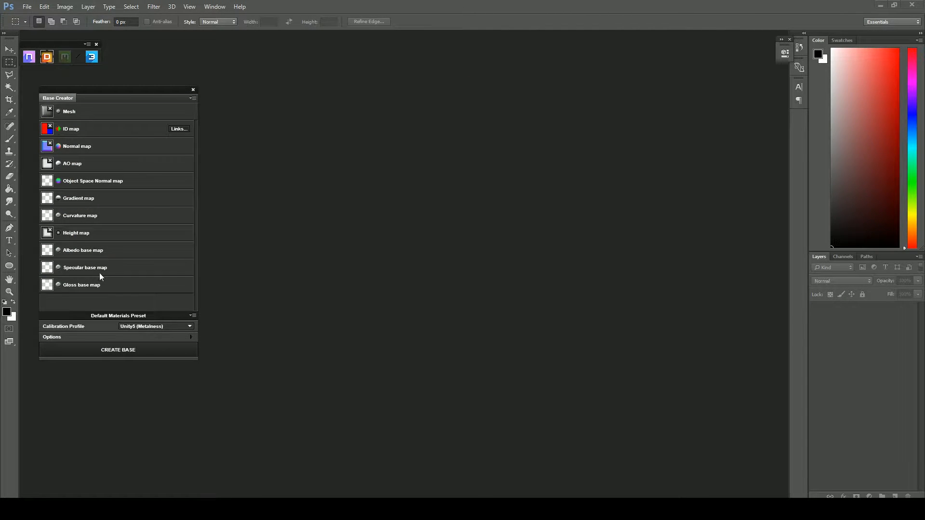
click(101, 267)
click(509, 170)
double_click(510, 170)
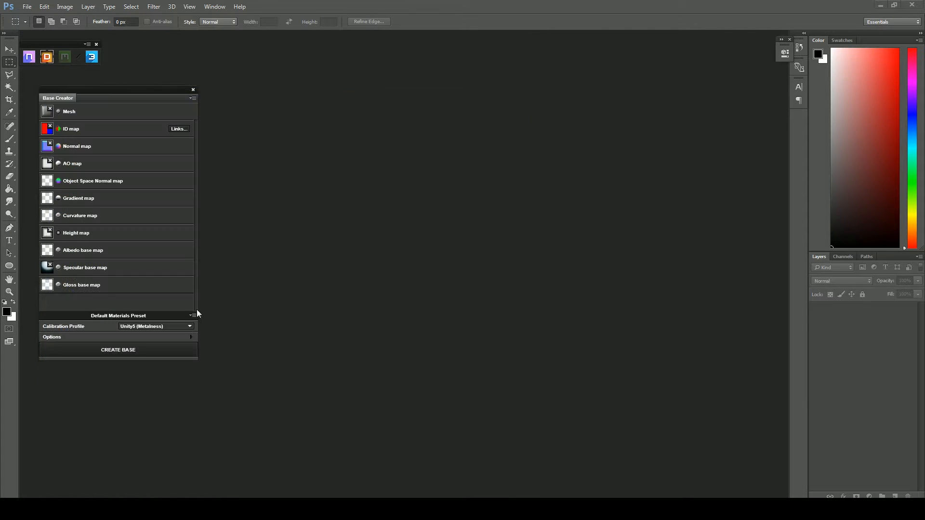
Leave the gloss base map empty and create the base from the loaded mesh and maps
click(73, 284)
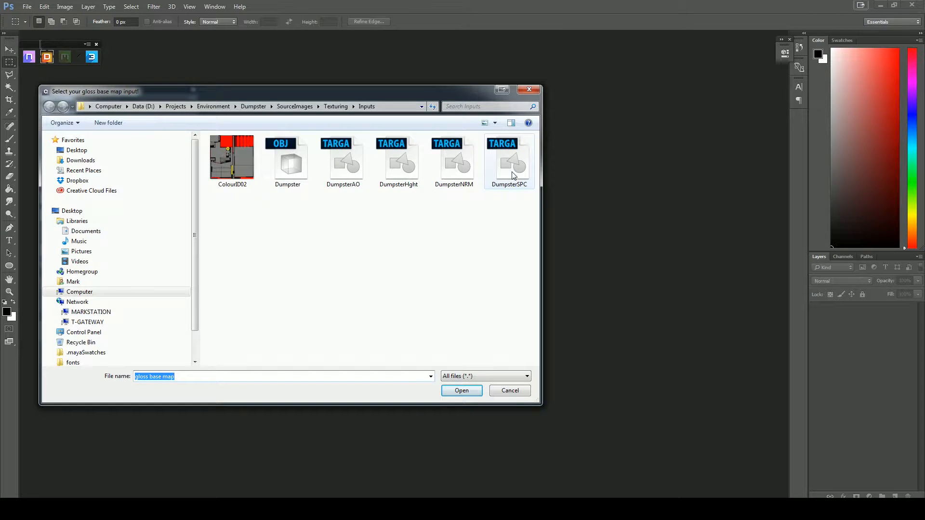
click(511, 392)
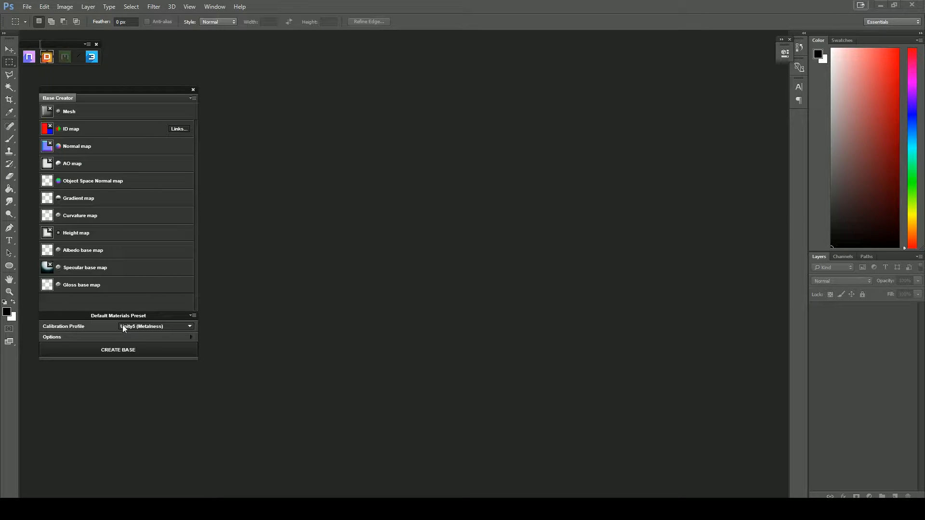
click(124, 350)
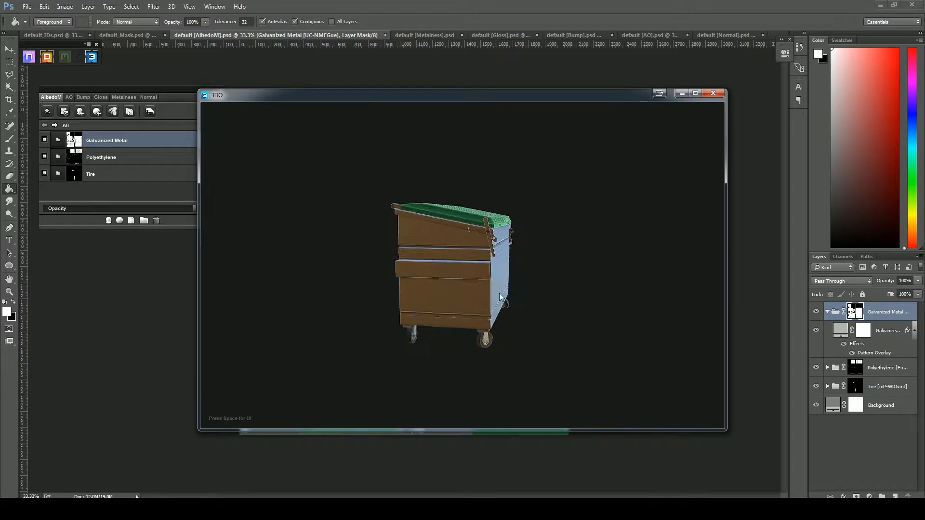
Inspect the whole textured dumpster in the 3DO preview from several angles and distances
scroll(492, 281, up, 5)
drag(554, 285, 529, 247)
scroll(555, 273, down, 8)
drag(664, 229, 650, 257)
drag(413, 241, 354, 273)
drag(477, 305, 450, 270)
drag(371, 265, 446, 248)
drag(650, 295, 614, 281)
scroll(637, 309, up, 3)
scroll(613, 318, down, 3)
scroll(615, 281, up, 3)
scroll(616, 285, down, 3)
drag(557, 258, 537, 273)
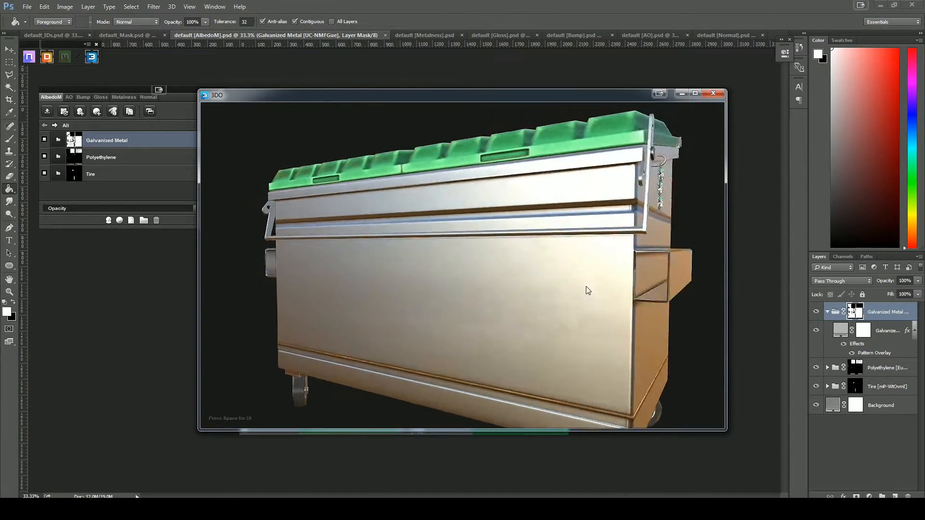
Examine the dumpster's side bracket, hook and chain, underside and caster wheels up close in the 3DO preview
scroll(575, 300, up, 3)
scroll(516, 277, up, 3)
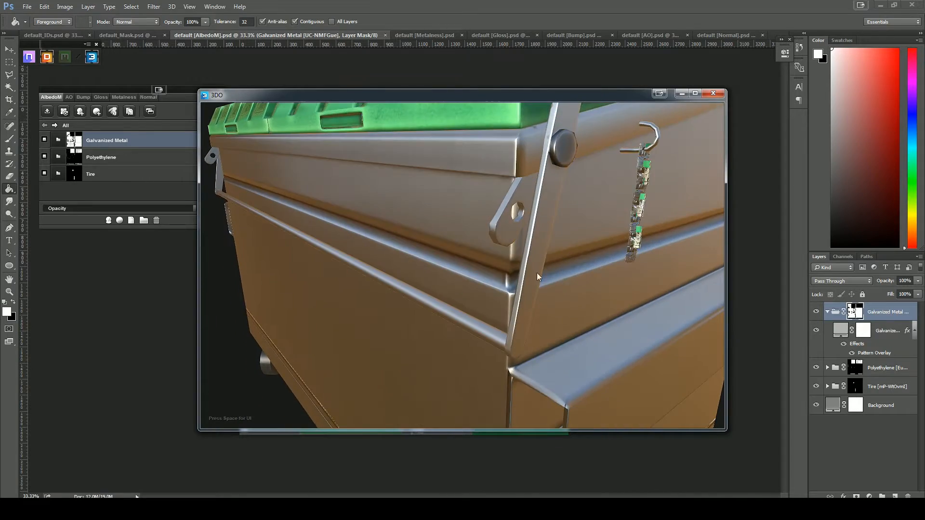
scroll(560, 258, down, 3)
drag(525, 342, 555, 357)
scroll(565, 332, up, 3)
drag(567, 322, 492, 289)
scroll(432, 264, down, 4)
drag(432, 264, 651, 239)
scroll(475, 228, up, 2)
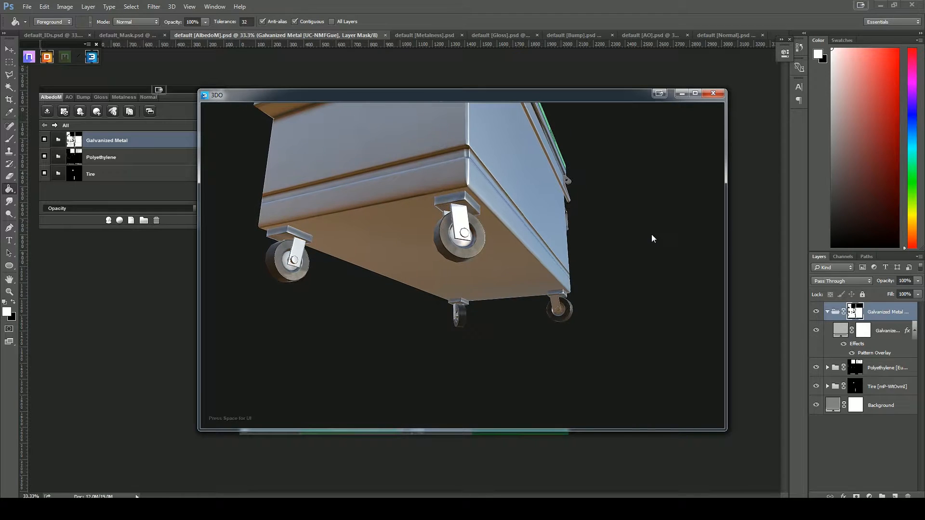
scroll(473, 266, up, 3)
drag(554, 286, 523, 286)
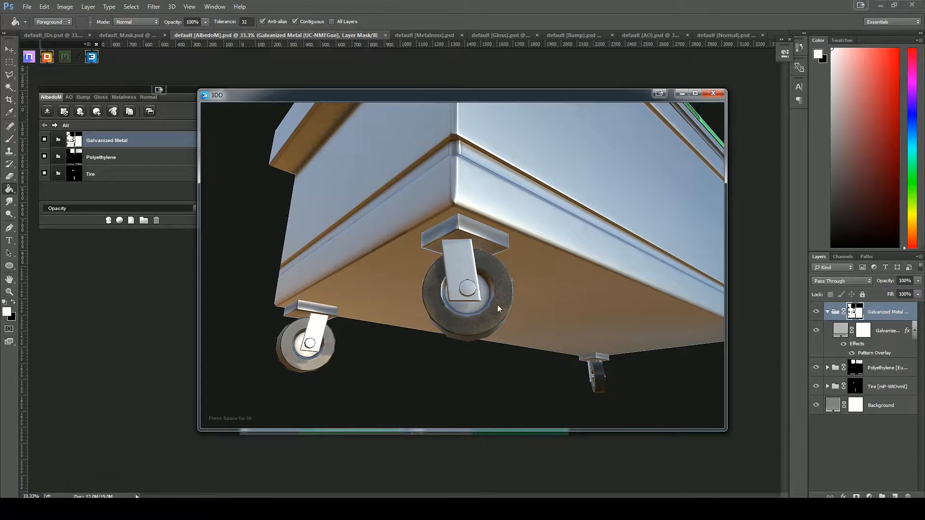
drag(462, 317, 540, 316)
drag(555, 282, 489, 286)
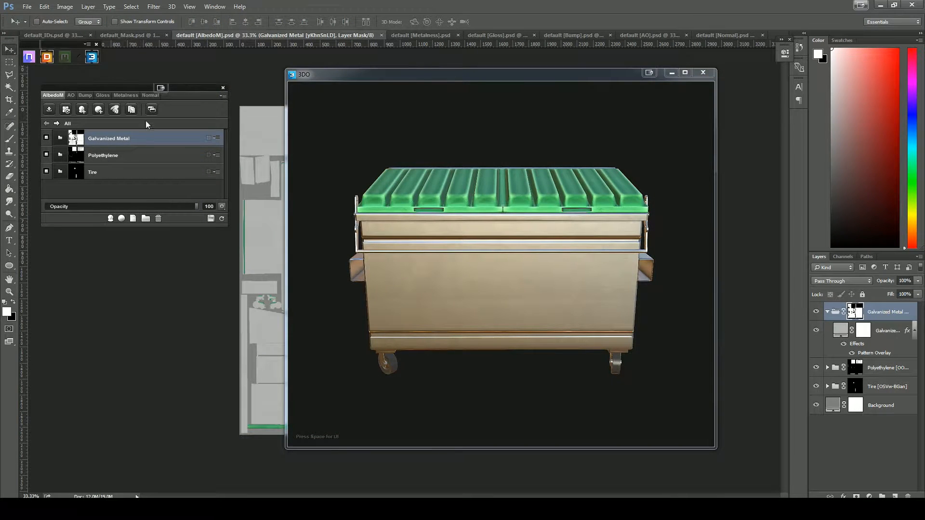
Rename the Galvanized Metal group to Body and the Polyethylene group to Lid
click(105, 139)
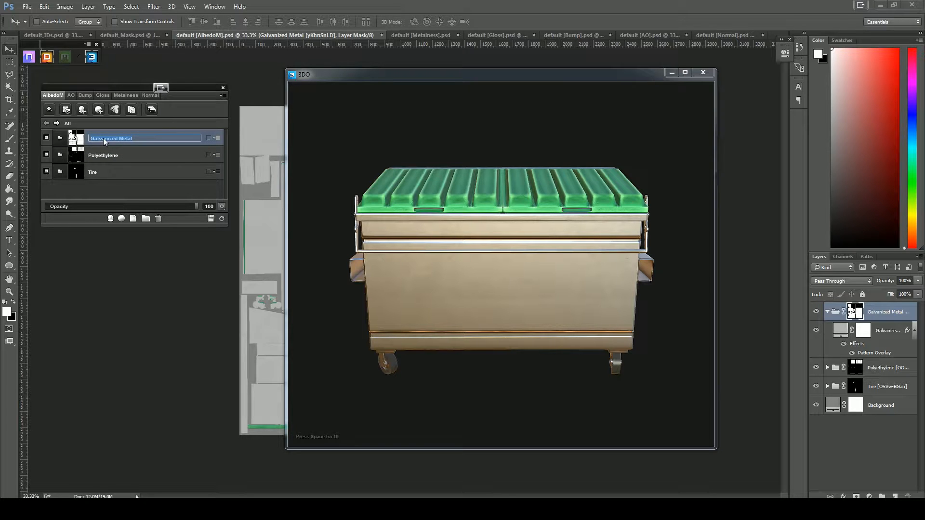
text(Body)
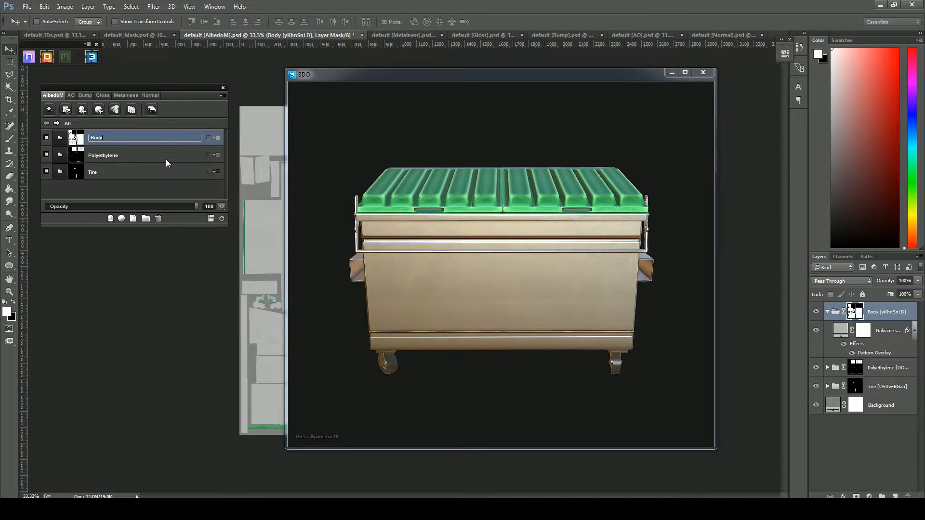
click(103, 155)
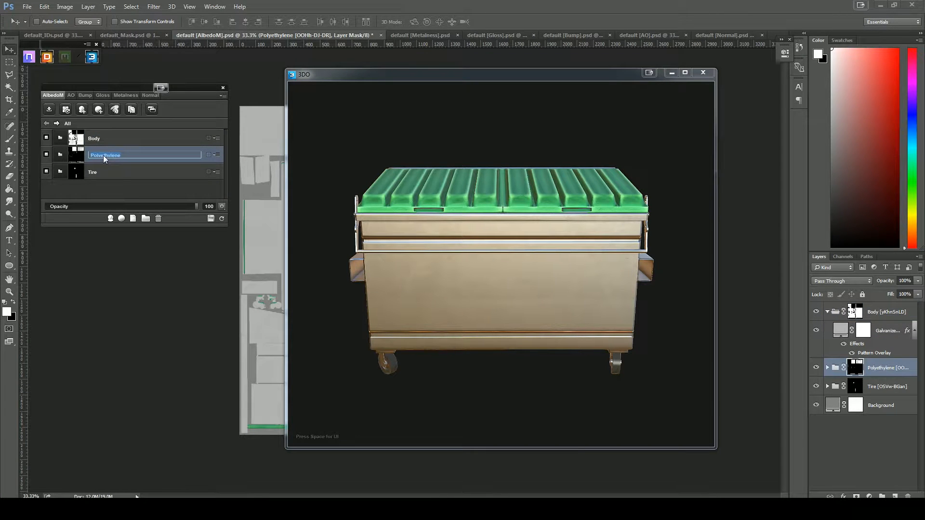
text(Lid)
key(Return)
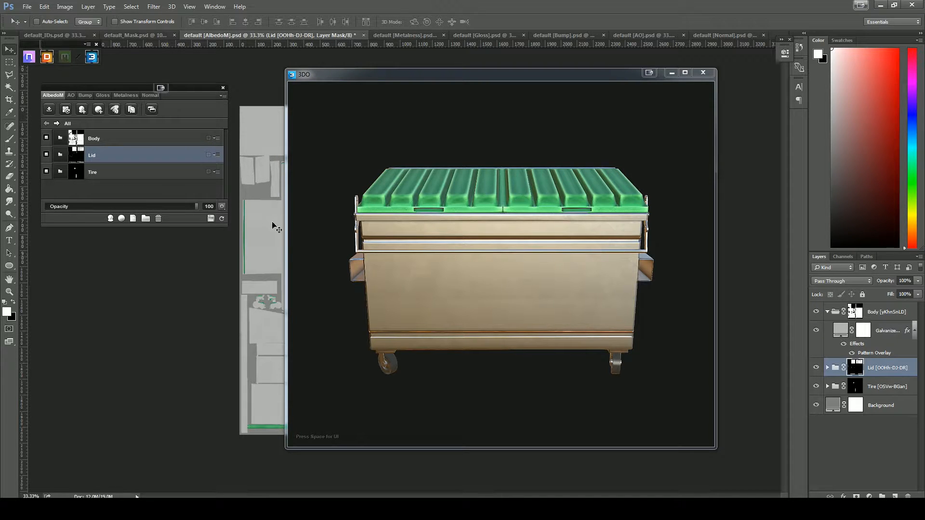
drag(424, 274, 466, 270)
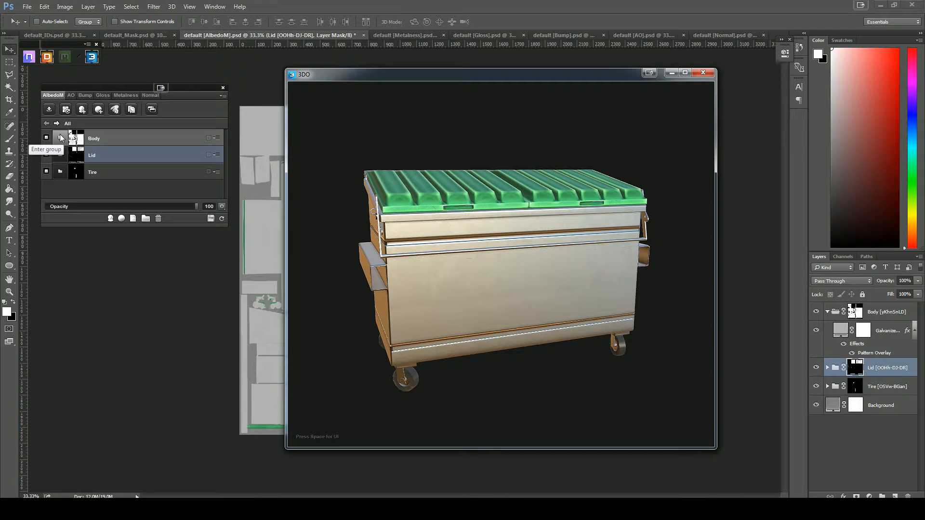
Examine the green ribbed lid and the front of the dumpster in the 3DO preview from several angles and distances
drag(490, 270, 430, 203)
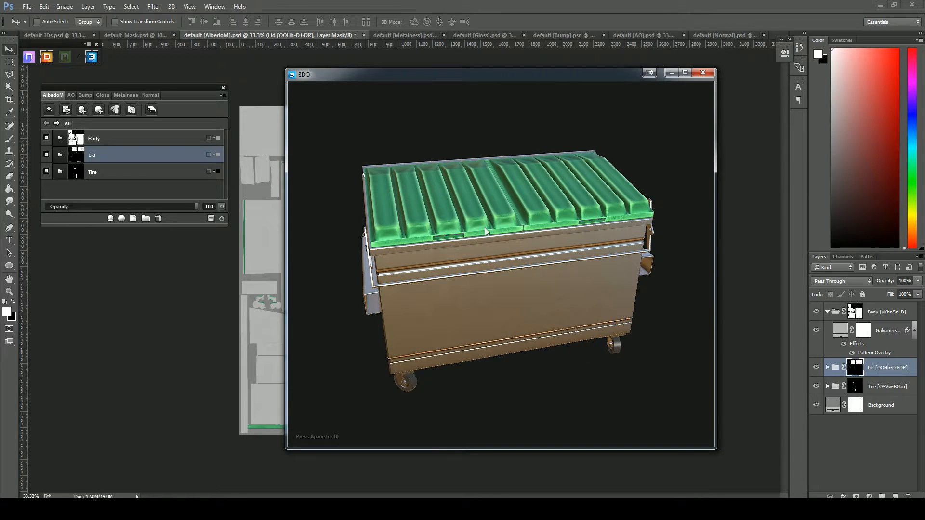
drag(484, 227, 447, 224)
scroll(533, 239, up, 3)
drag(533, 240, 478, 223)
scroll(472, 179, up, 4)
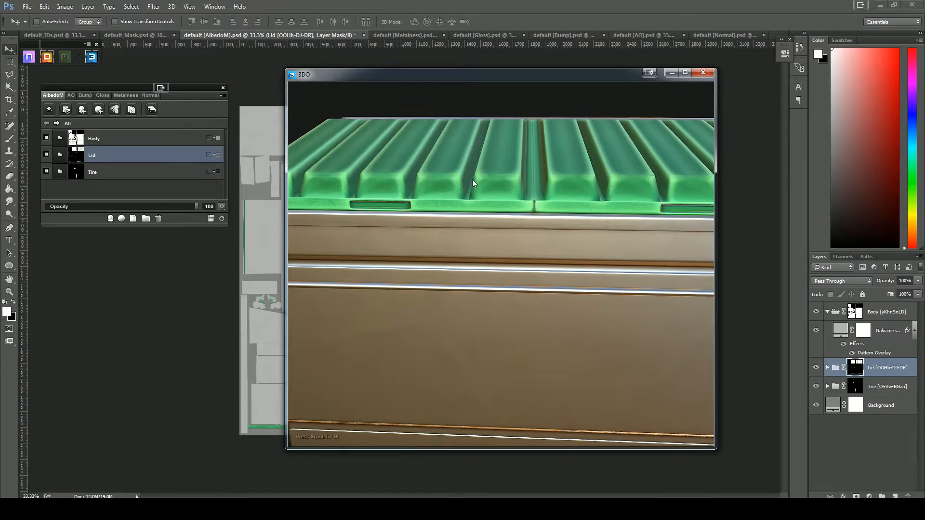
drag(471, 256, 491, 287)
scroll(506, 245, down, 3)
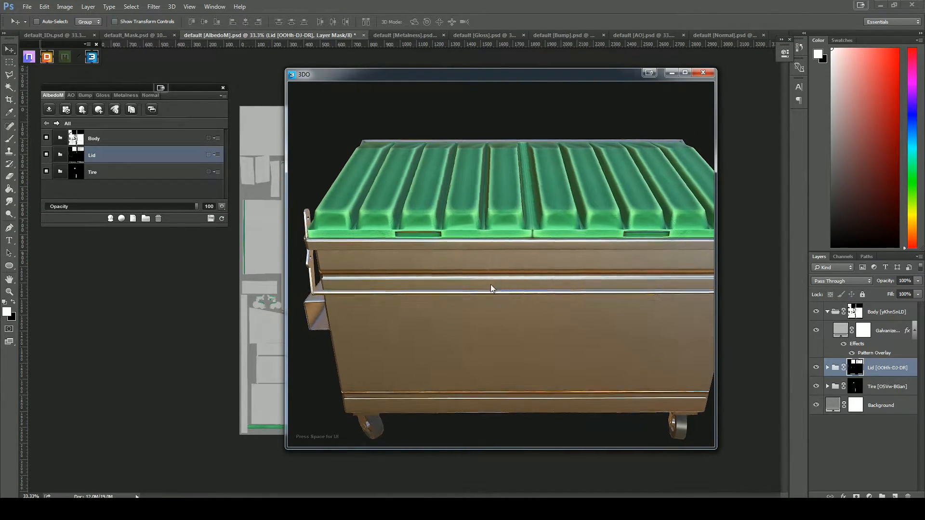
scroll(492, 287, up, 2)
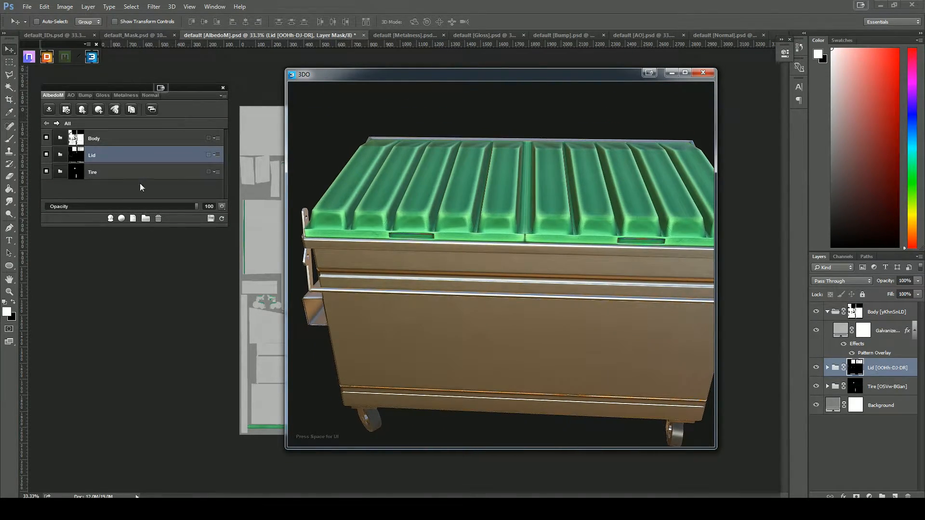
Enter the Lid group and recolour its Polyethylene material to dark blue
click(60, 153)
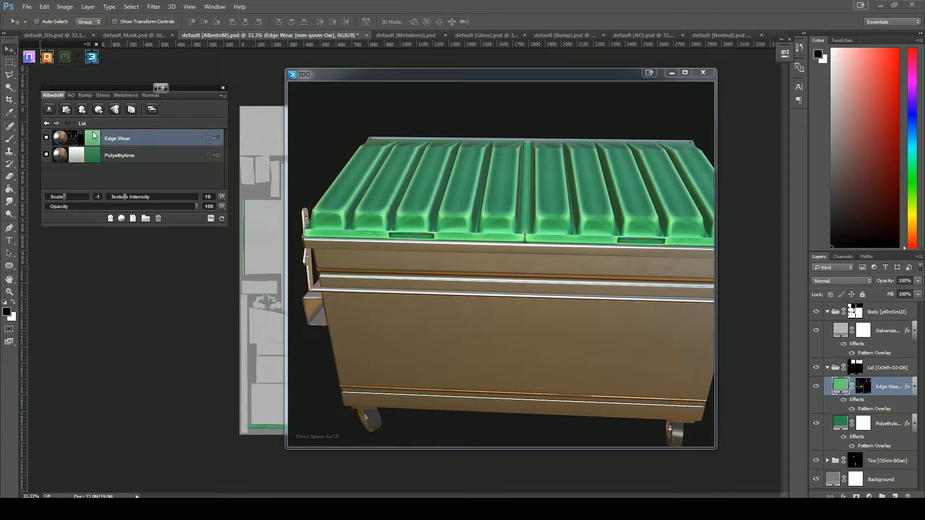
click(95, 156)
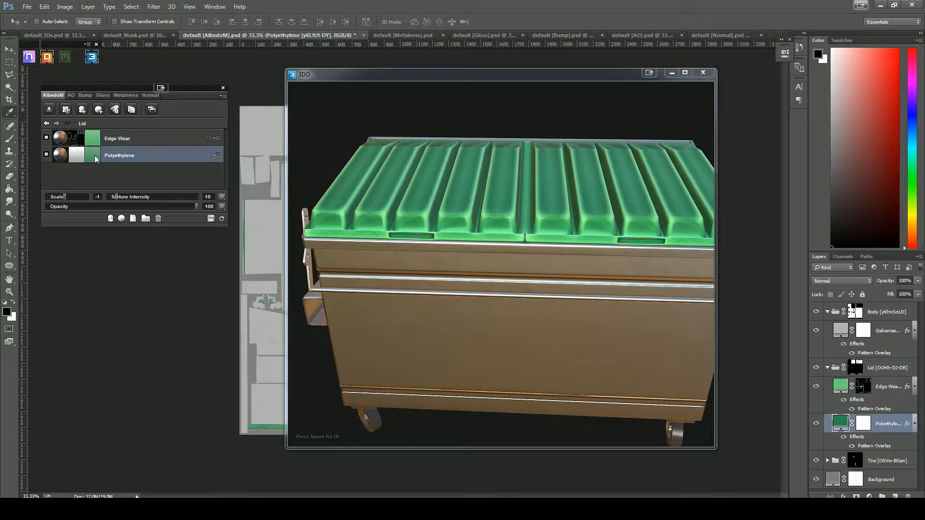
click(95, 156)
drag(354, 264, 309, 290)
click(425, 212)
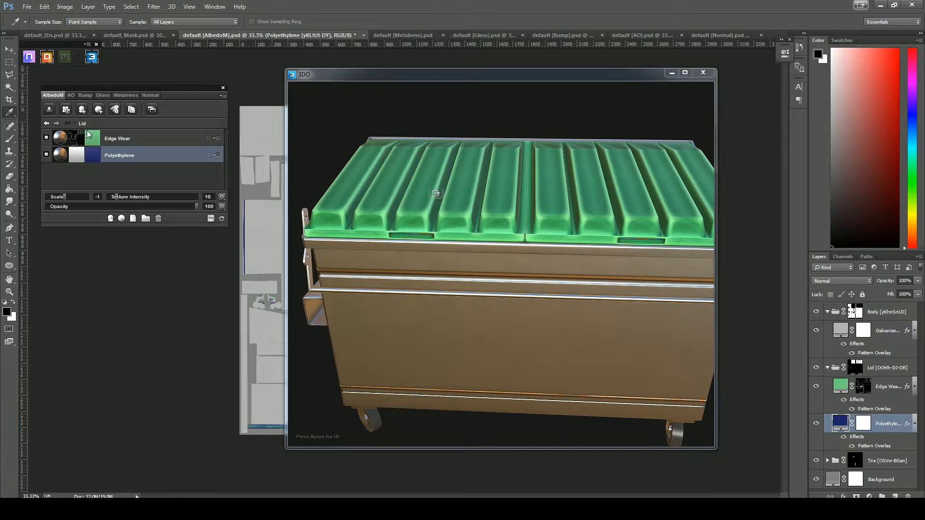
Recolour the lid's Edge Wear to the lighter blue #4a5ca8 and check the lid in the 3DO preview
click(94, 143)
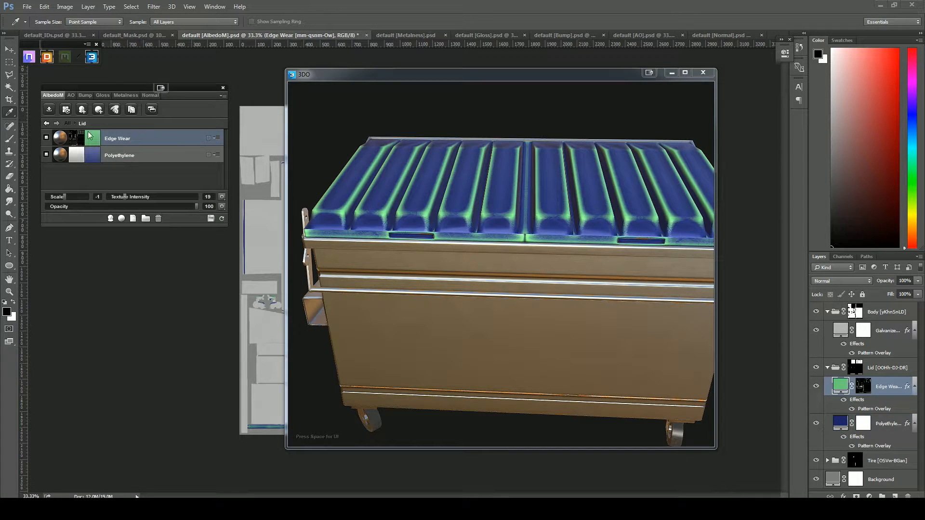
click(355, 262)
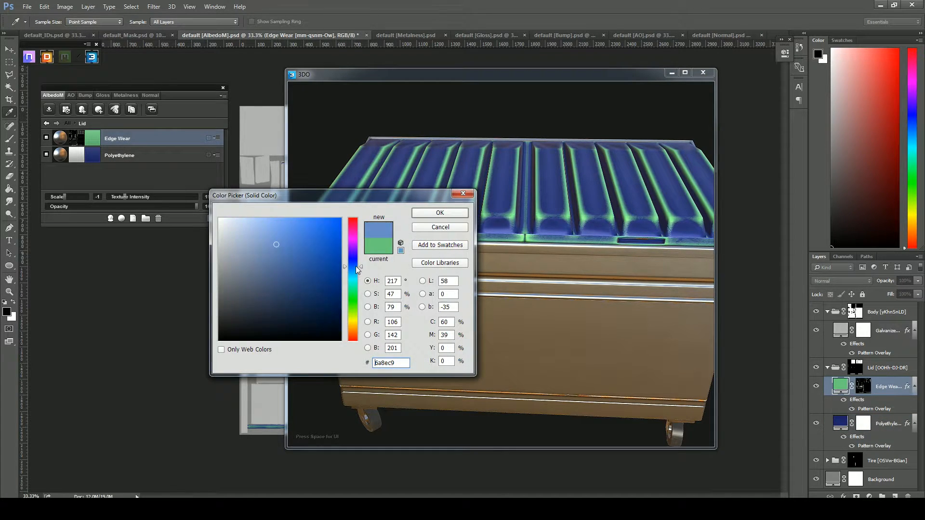
click(288, 260)
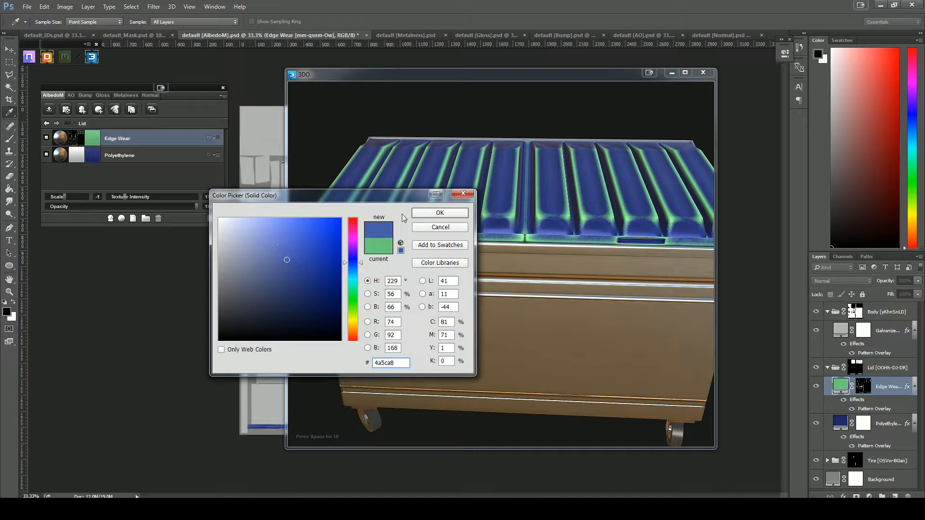
click(437, 213)
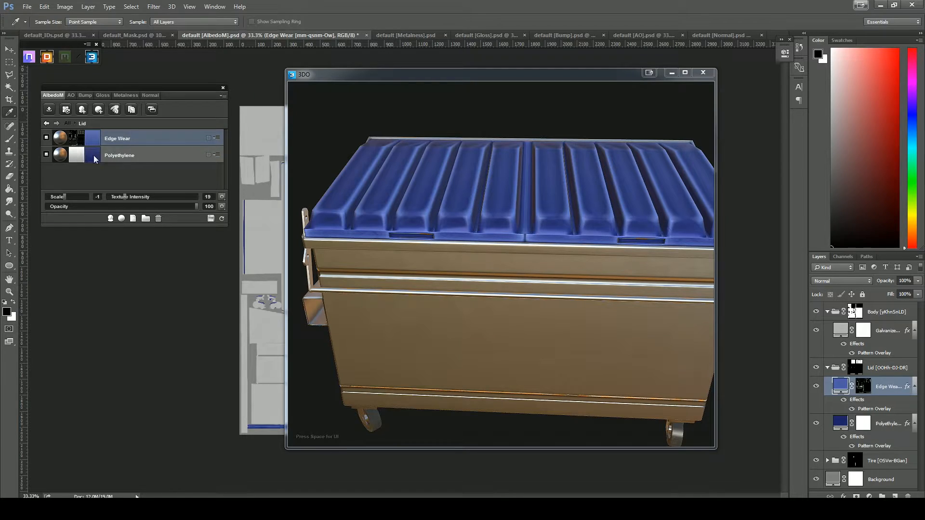
drag(498, 247, 466, 213)
scroll(466, 214, up, 5)
drag(623, 268, 534, 268)
scroll(483, 241, down, 5)
drag(483, 242, 525, 225)
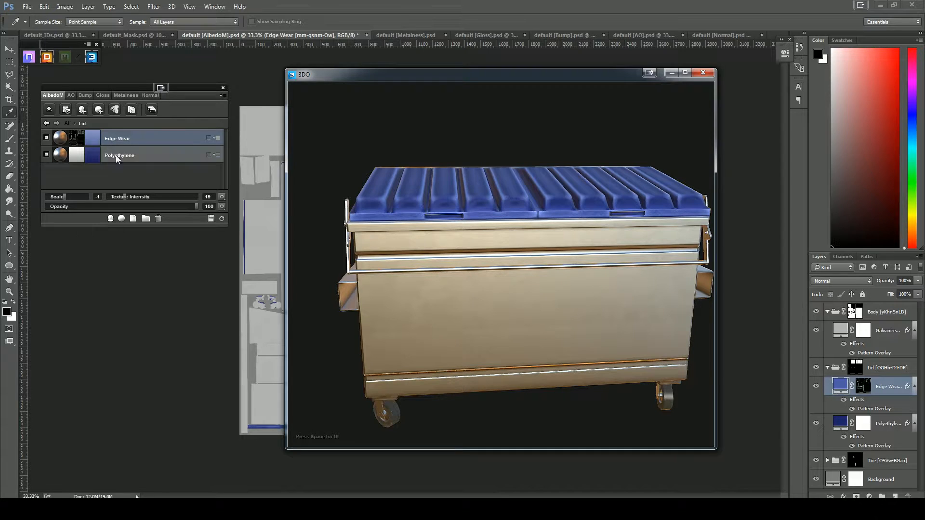
Compare the weathering dirt materials and add Top Gunk with surface textures inside the Lid group
click(110, 219)
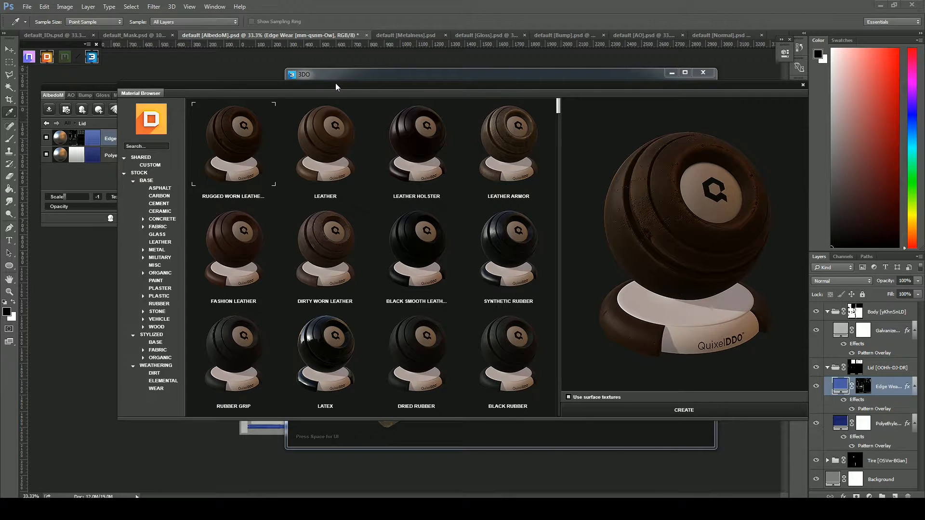
drag(336, 83, 347, 72)
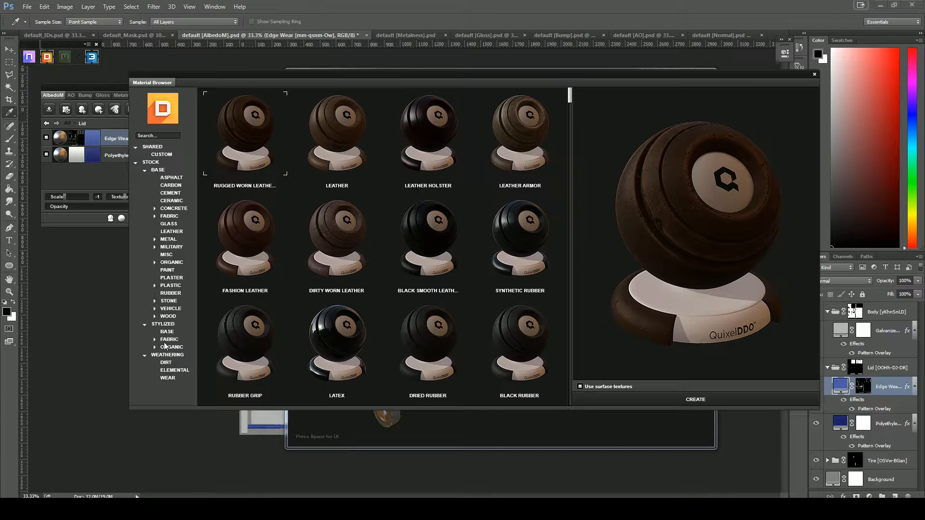
click(164, 362)
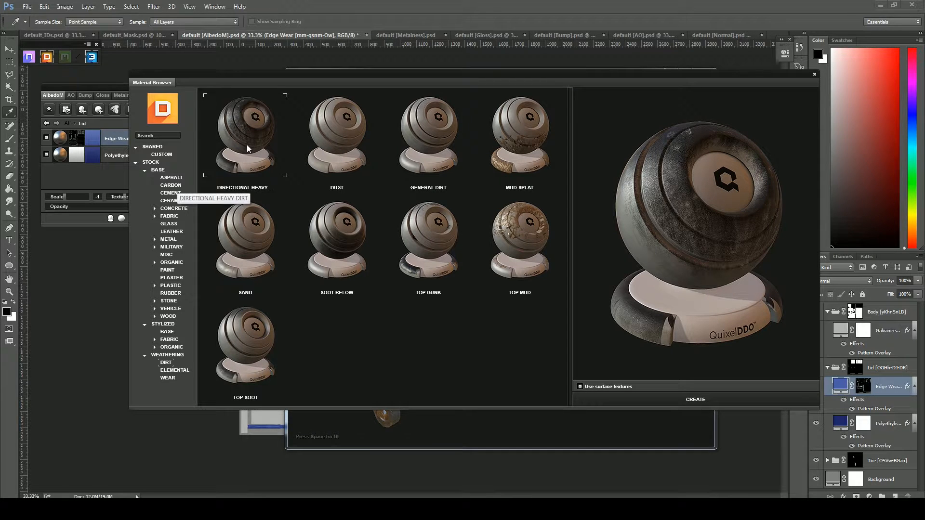
click(343, 263)
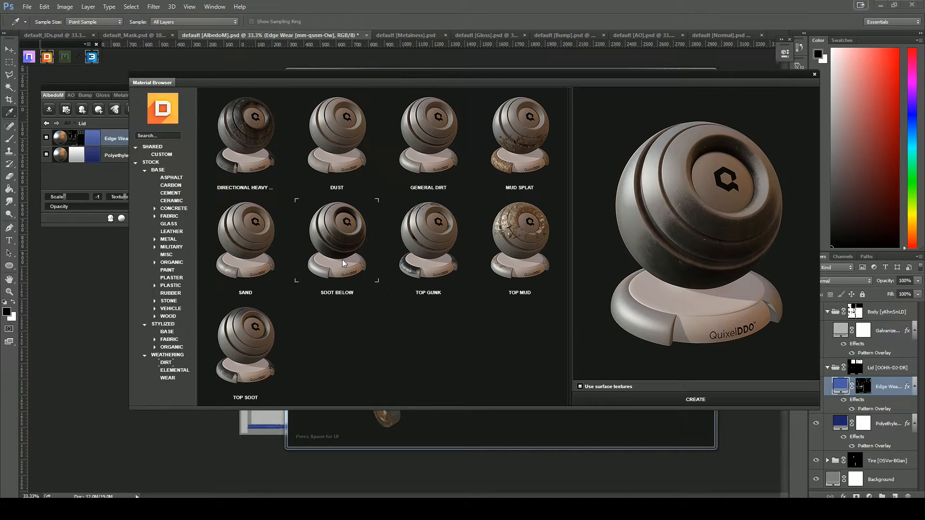
click(254, 352)
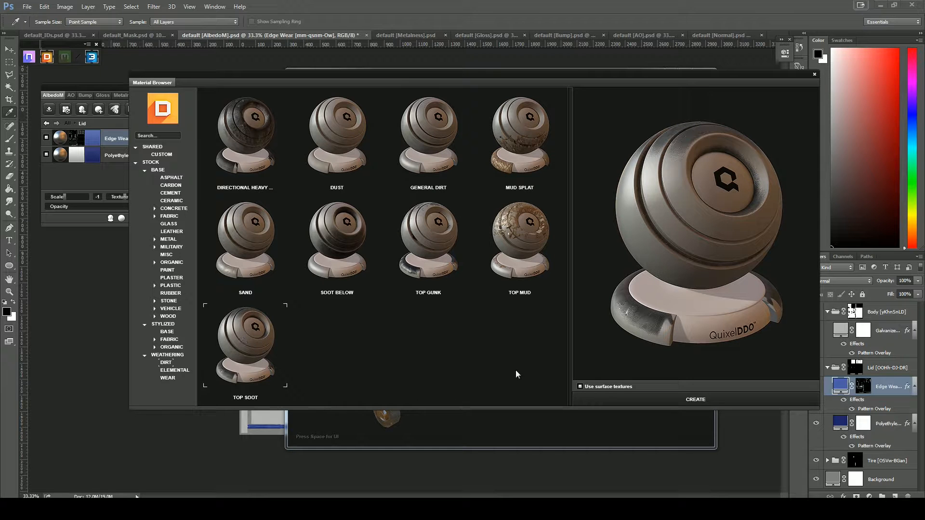
click(436, 258)
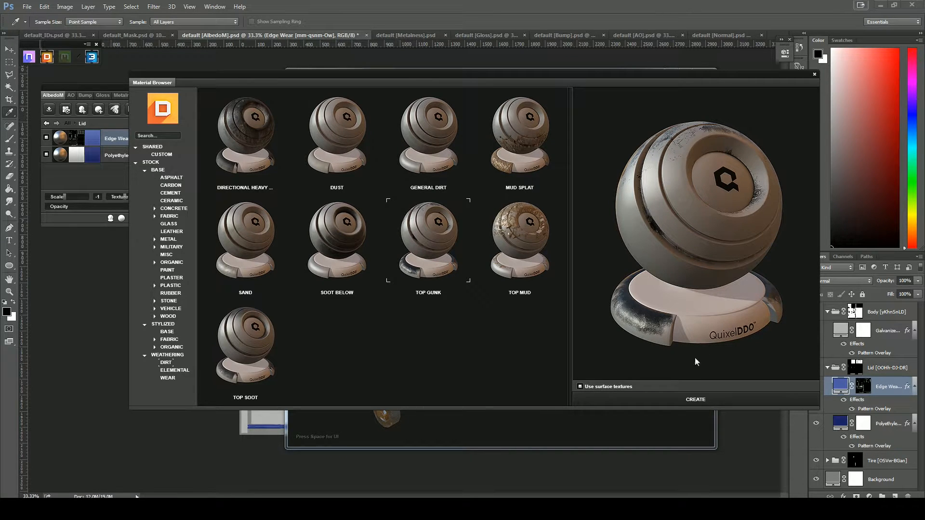
click(699, 398)
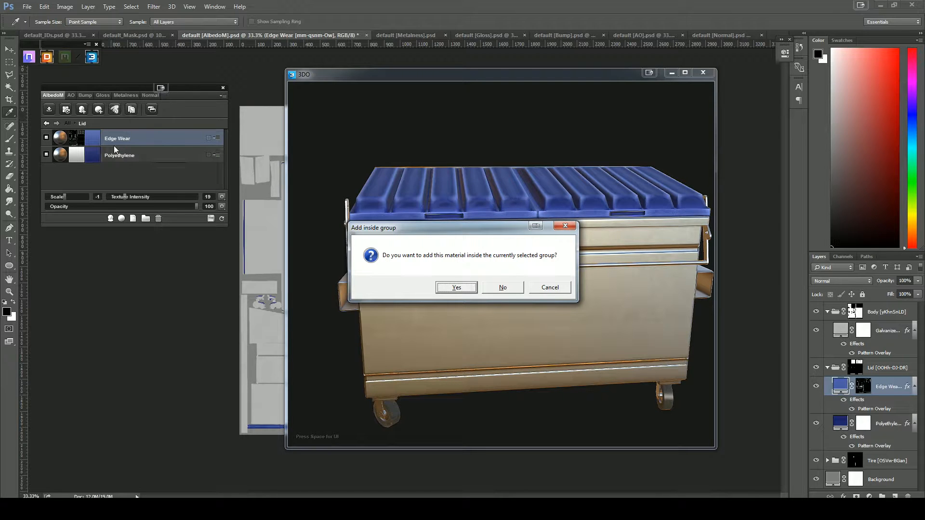
click(456, 288)
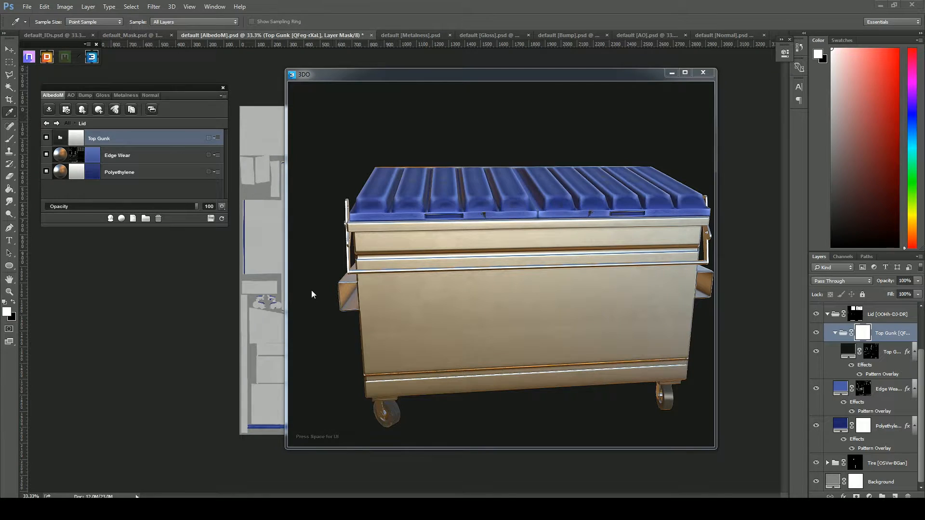
Inspect the gunk on the lid up close, and delete the Top Gunk group from the Lid group
scroll(489, 258, up, 5)
drag(578, 305, 468, 220)
drag(561, 241, 455, 294)
drag(501, 254, 544, 176)
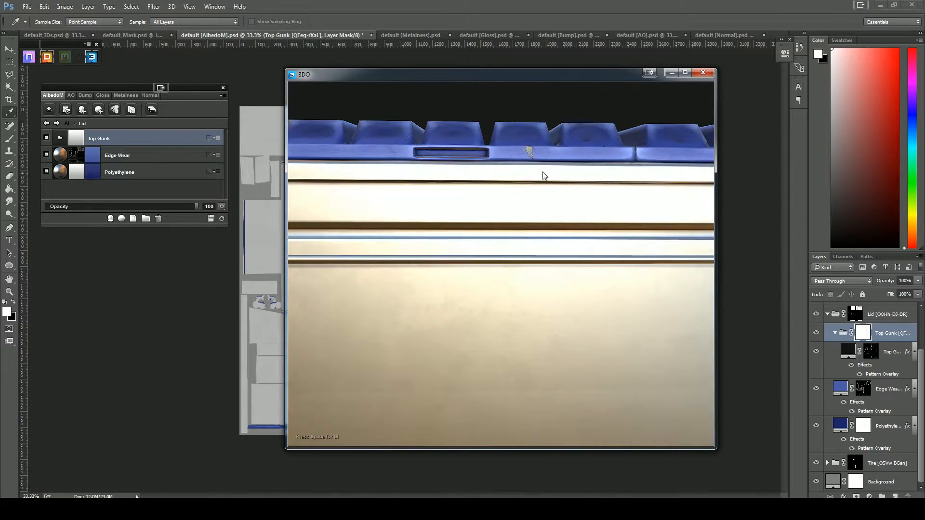
drag(571, 220, 499, 216)
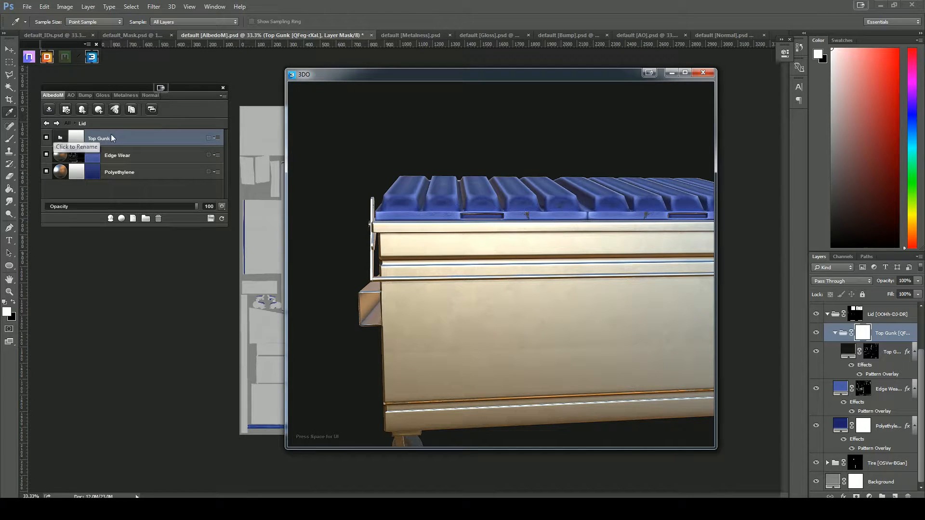
click(158, 219)
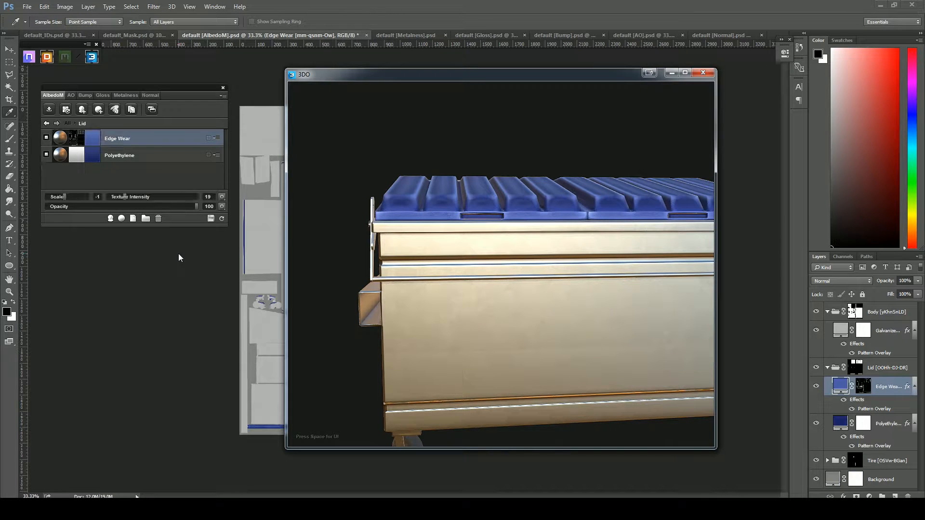
Save the DDO project in the Texturing > Inputs > Dumpster folder and check for its Project XML file in Windows Explorer
drag(646, 256, 570, 324)
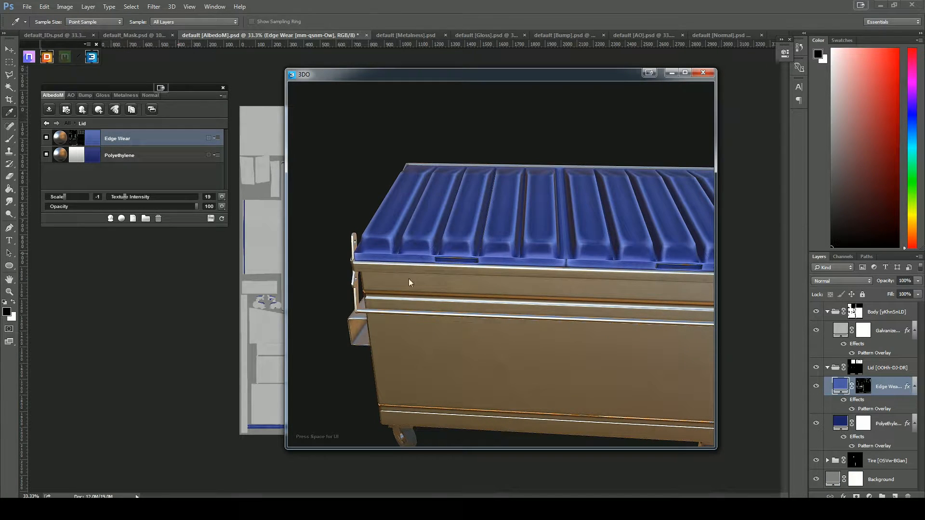
click(128, 244)
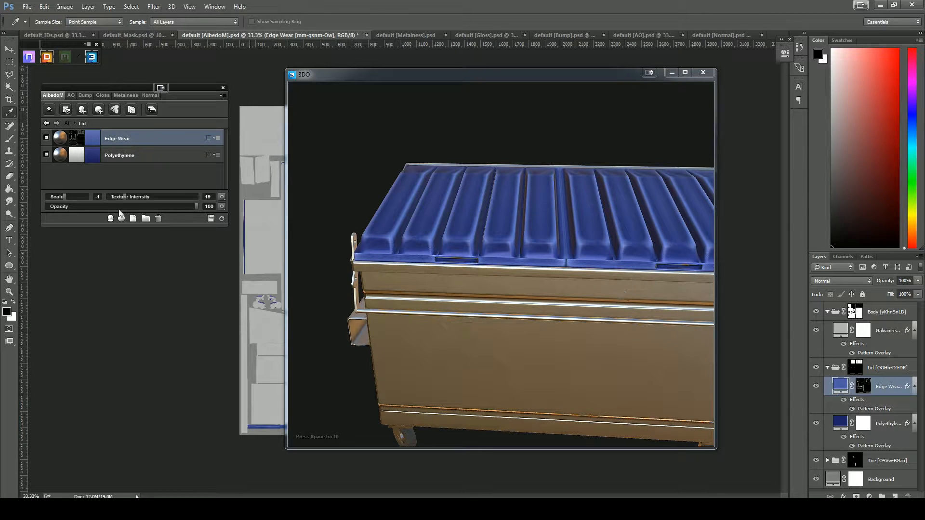
click(222, 96)
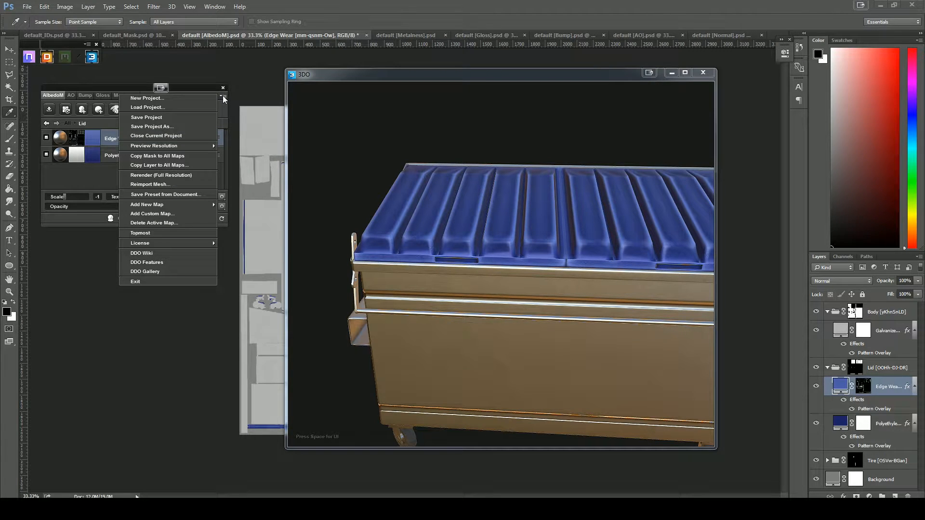
click(154, 126)
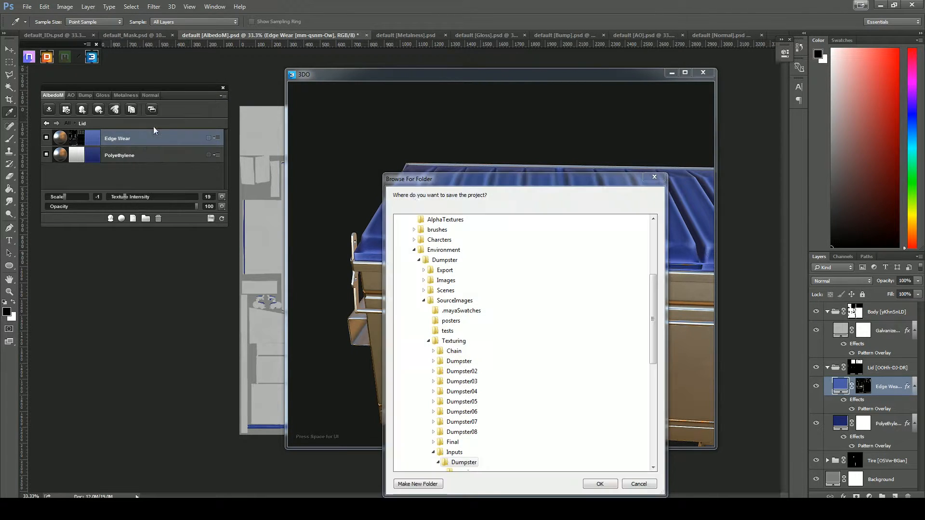
drag(426, 177, 369, 46)
drag(597, 212, 592, 288)
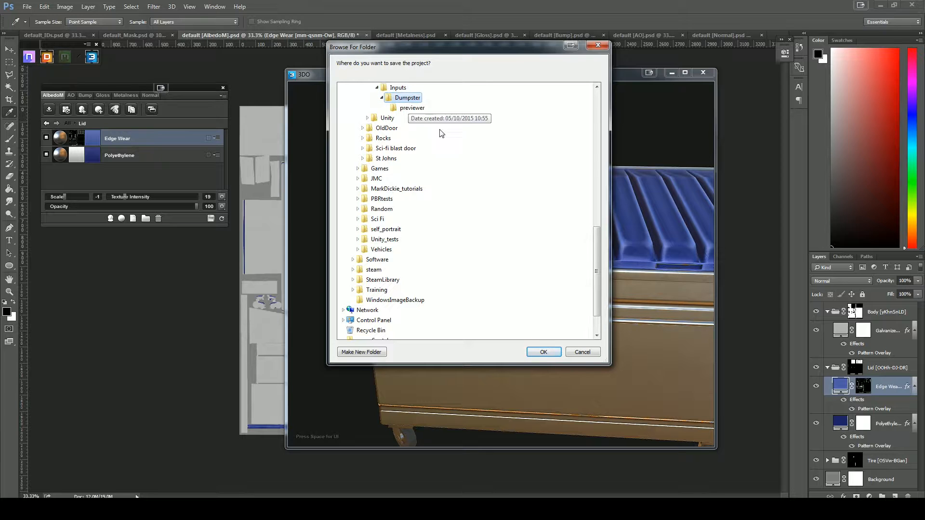
click(538, 352)
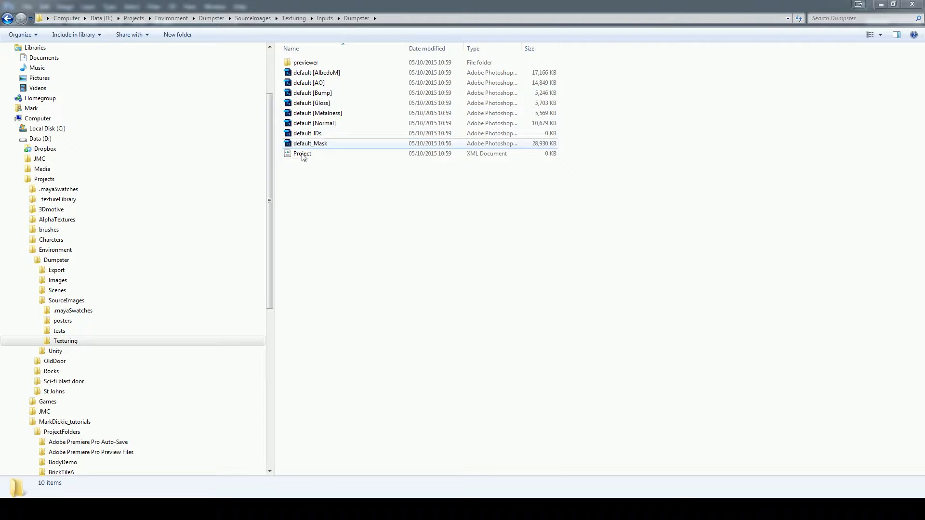
click(450, 155)
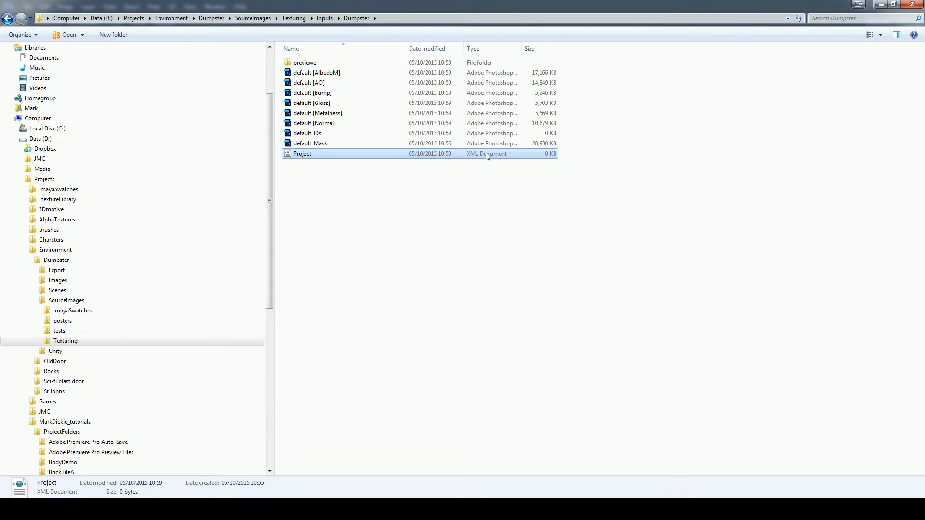
click(881, 5)
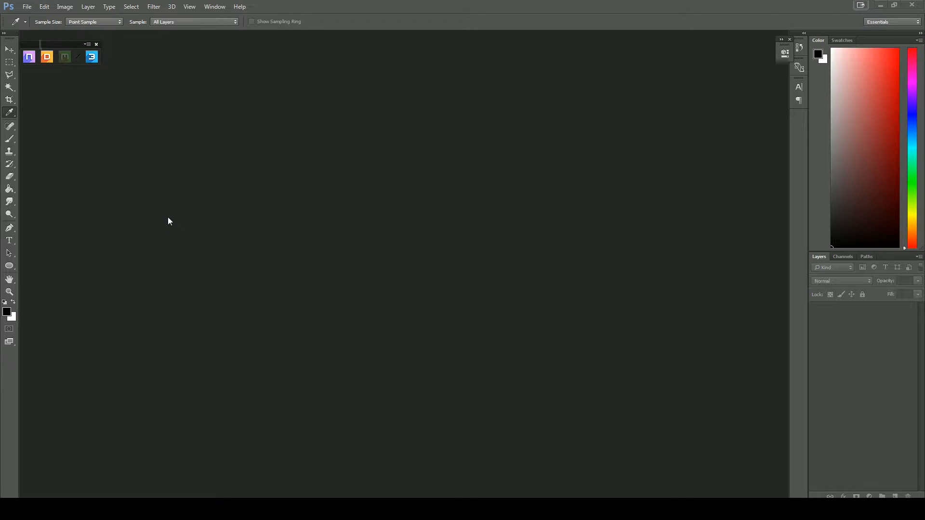
Open DDO and load the saved Project XML file from the Texturing > Inputs > Dumpster folder
click(48, 58)
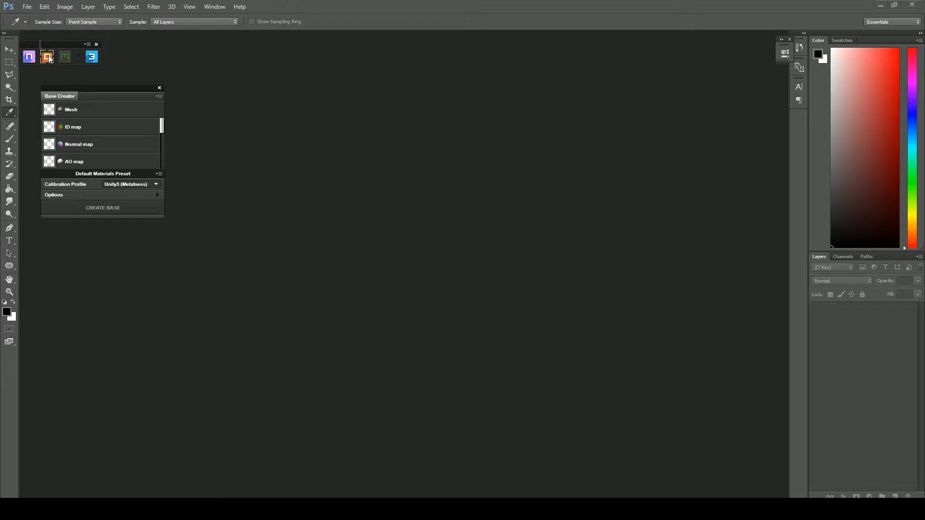
click(159, 95)
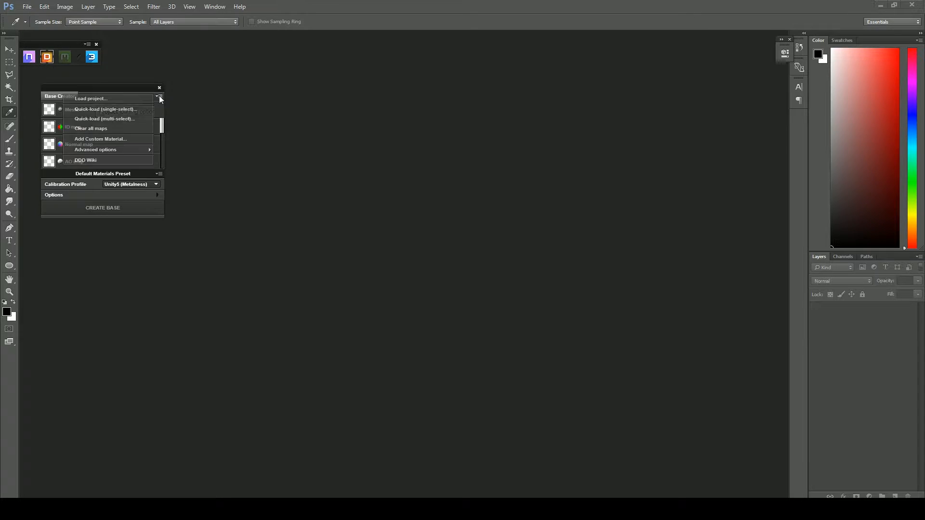
click(115, 99)
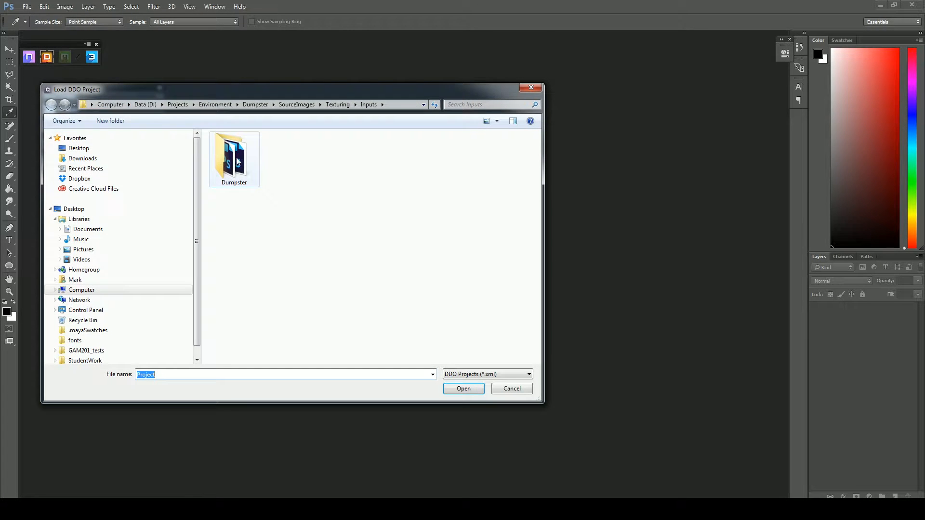
double_click(237, 162)
click(225, 160)
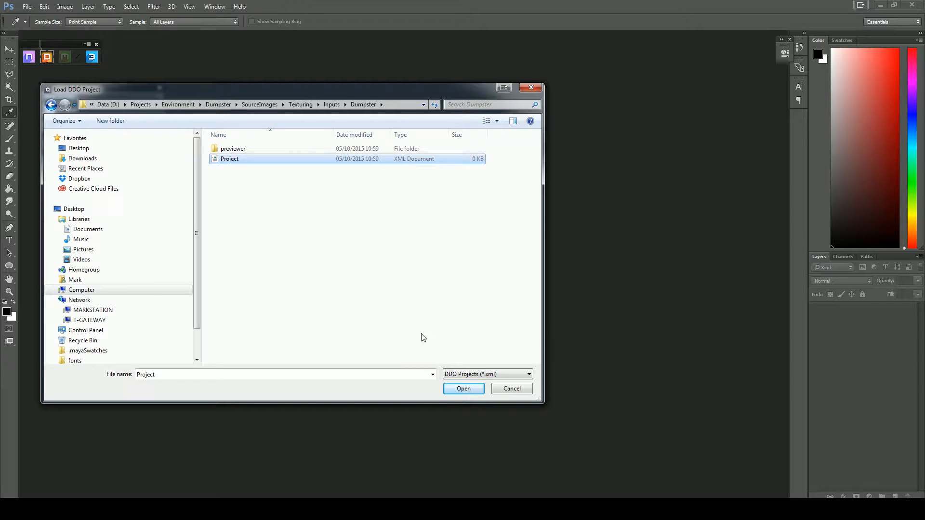
click(461, 388)
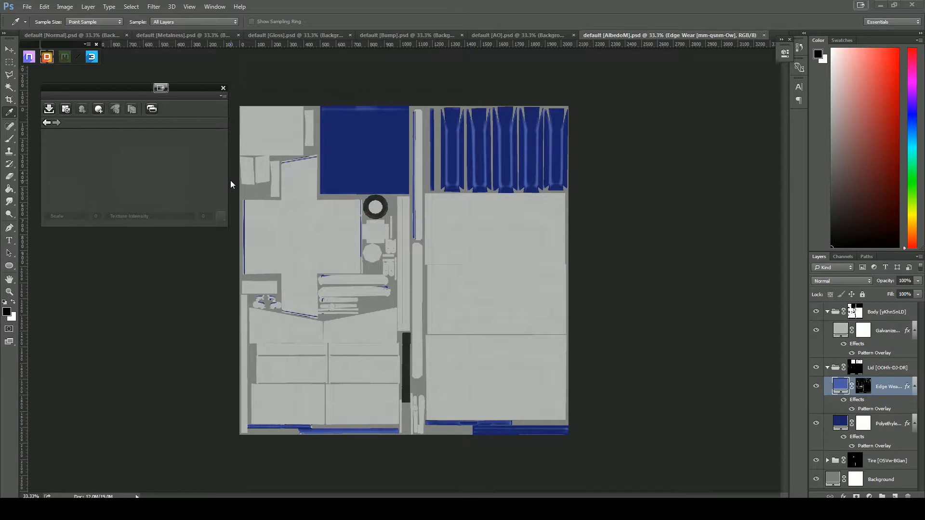
Show the reloaded dumpster in the 3DO preview and open the lid group to list its materials
click(92, 57)
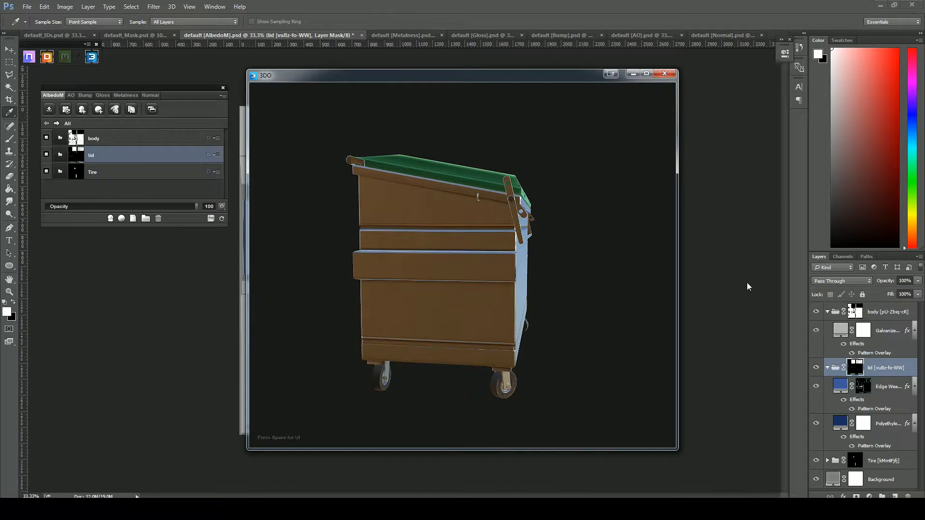
drag(451, 306, 380, 325)
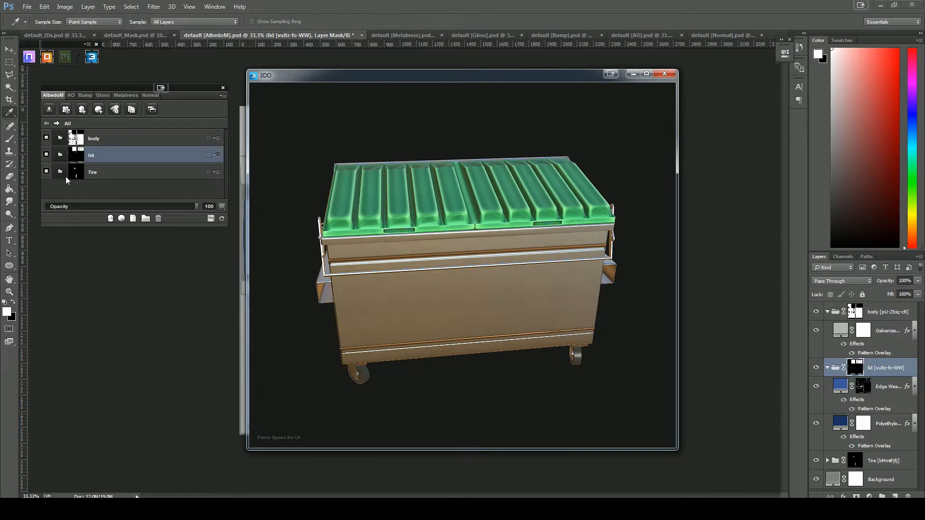
click(61, 155)
drag(422, 302, 416, 262)
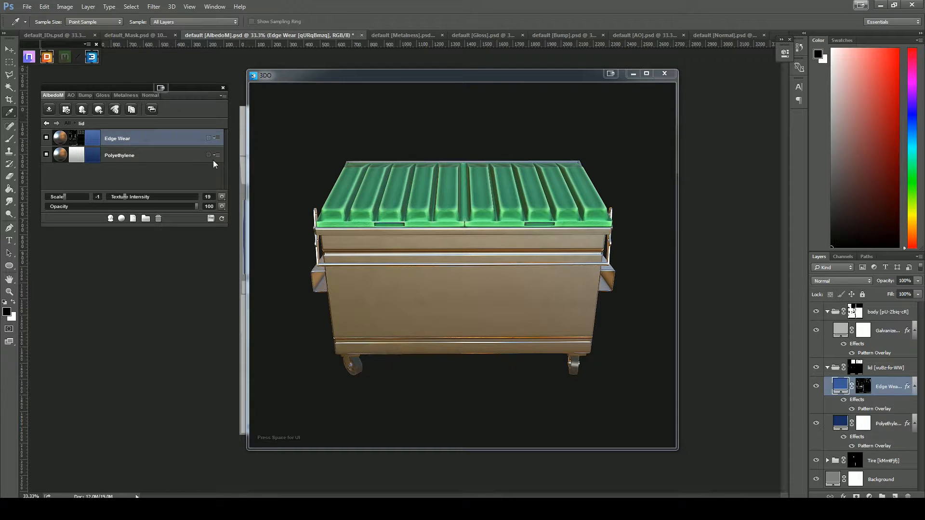
drag(410, 256, 463, 256)
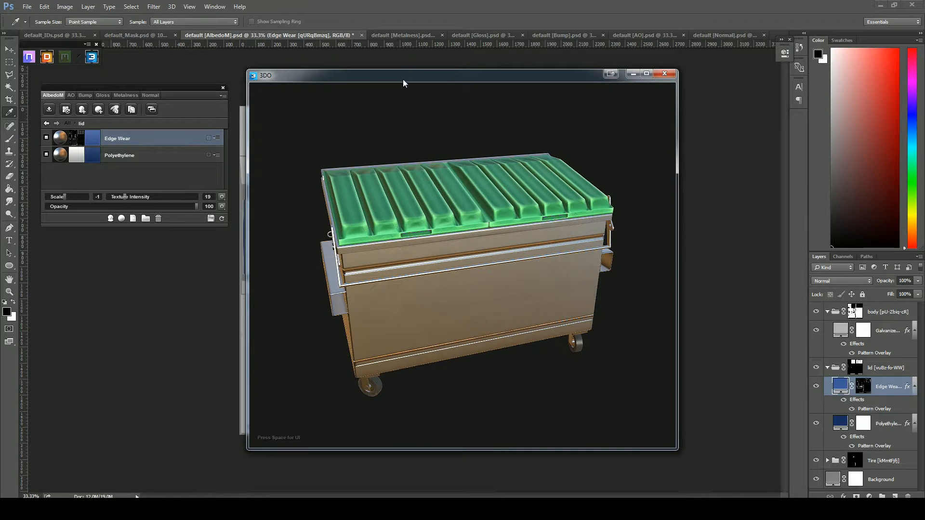
Move the 3DO window clear of the DDO layer list and refresh the preview with the project's current textures
drag(403, 79, 469, 82)
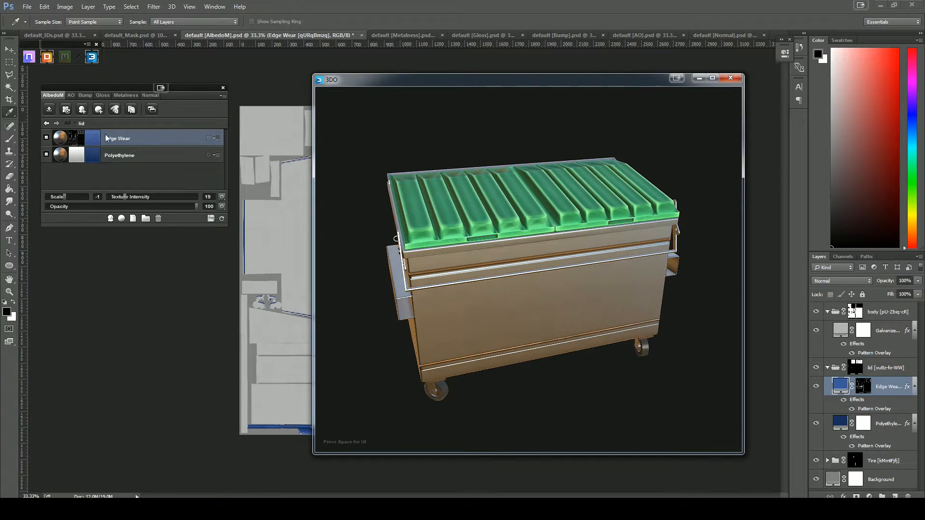
click(359, 78)
drag(358, 78, 640, 68)
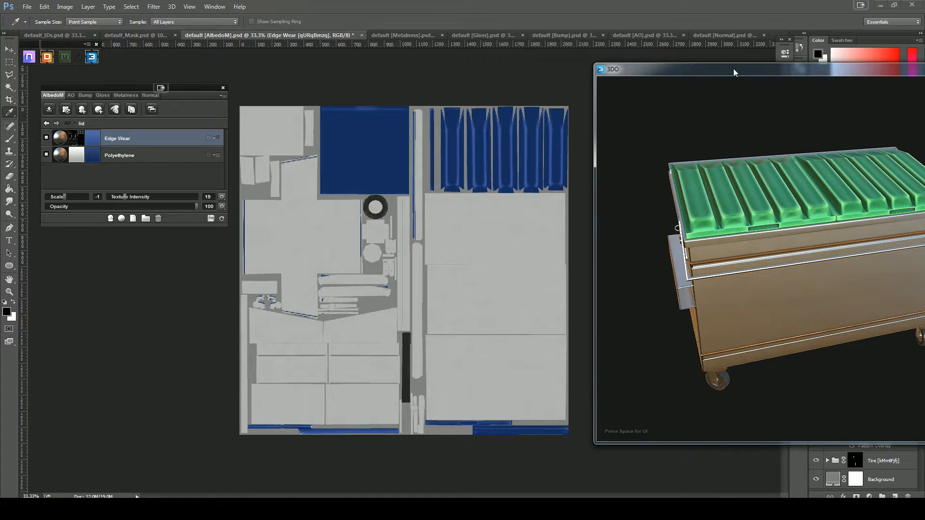
drag(733, 69, 550, 66)
mouse_move(608, 268)
mouse_down()
mouse_move(571, 276)
mouse_move(610, 274)
mouse_up()
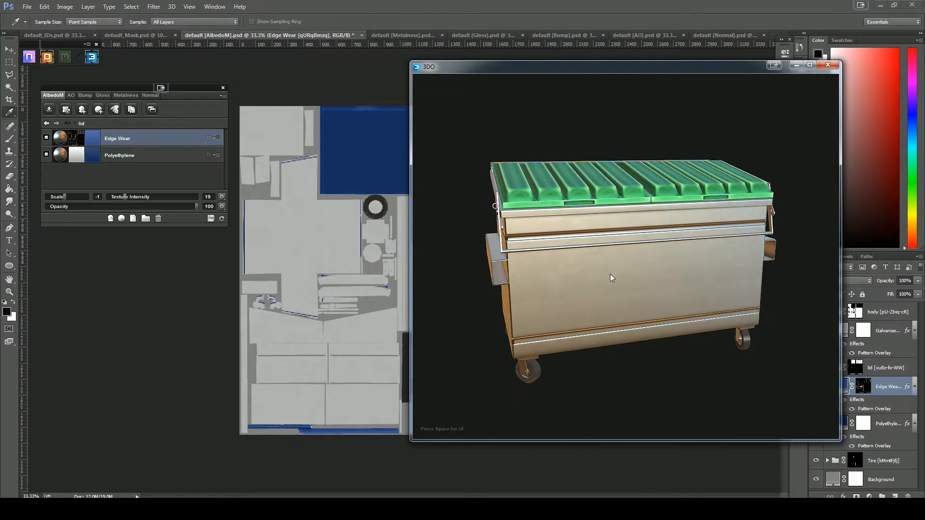
click(222, 220)
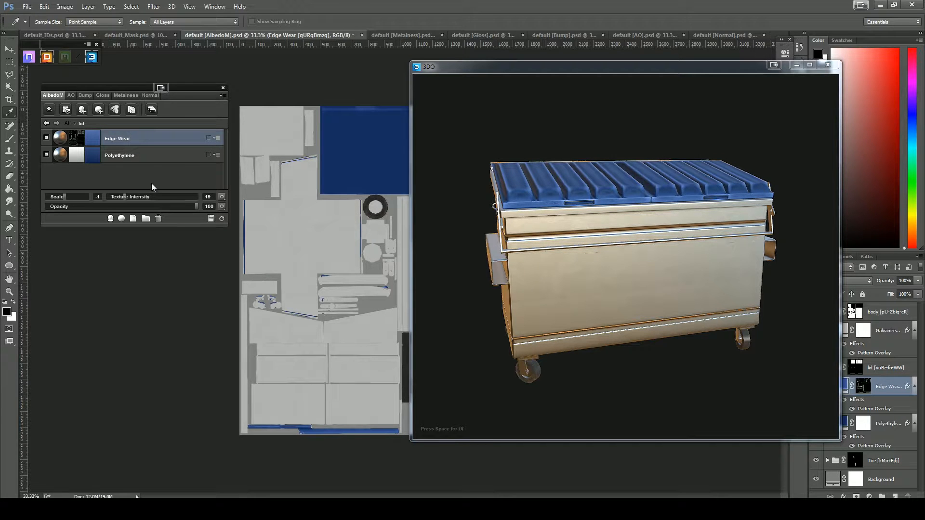
Add the Top Soot weathering dirt material with surface textures inside the lid group
drag(562, 269, 600, 264)
scroll(601, 204, up, 3)
drag(581, 202, 597, 261)
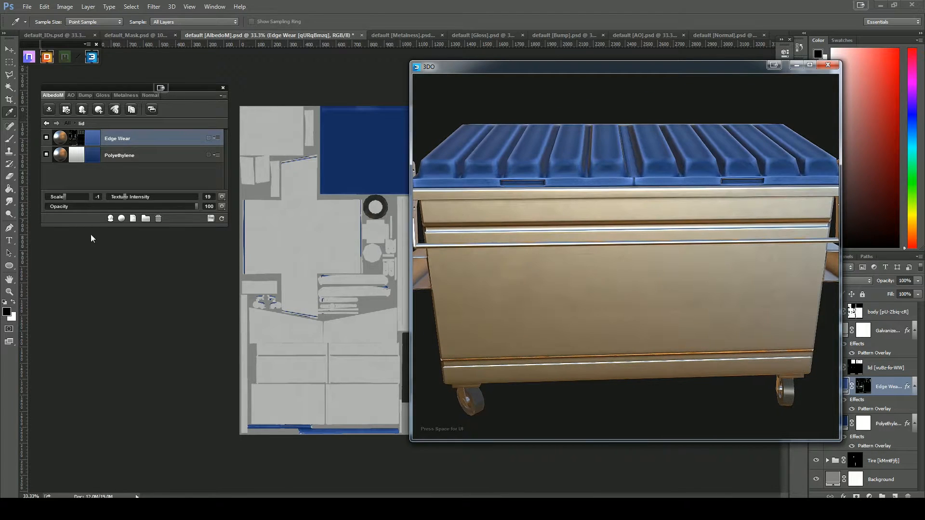
click(110, 217)
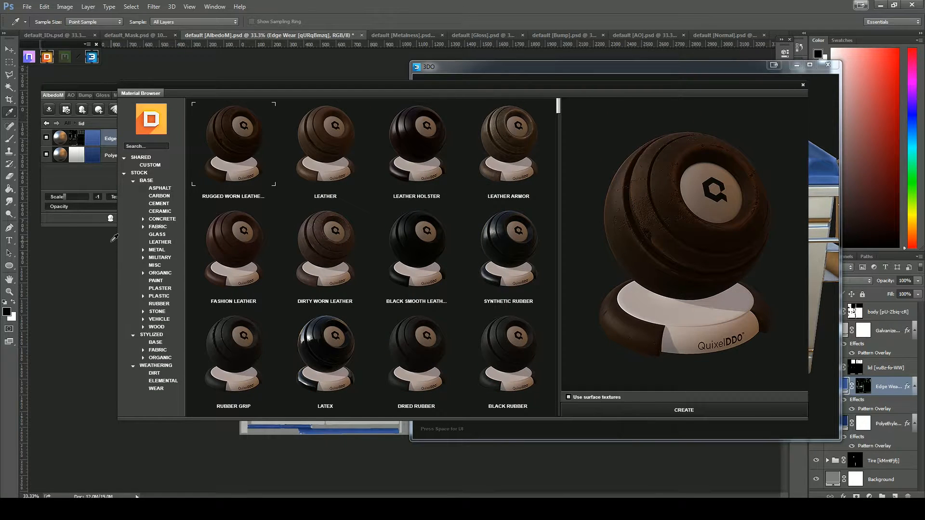
click(153, 374)
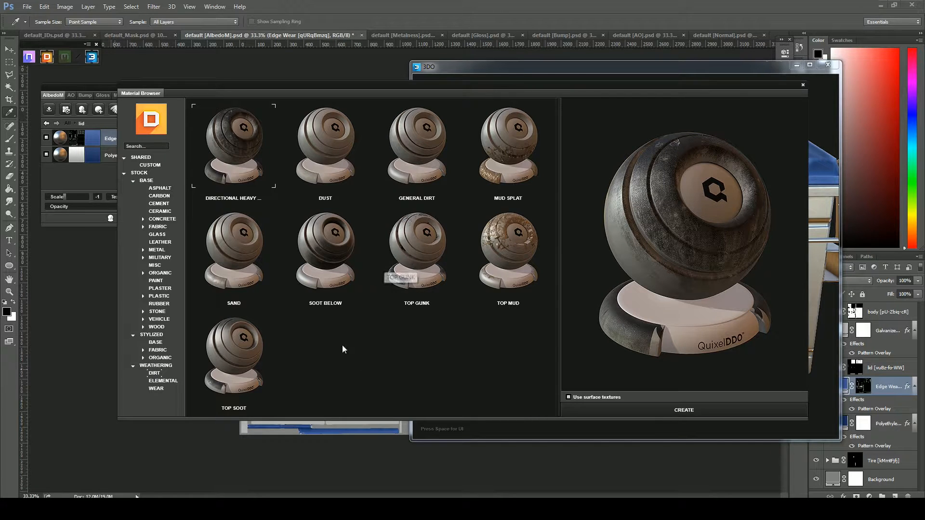
click(245, 345)
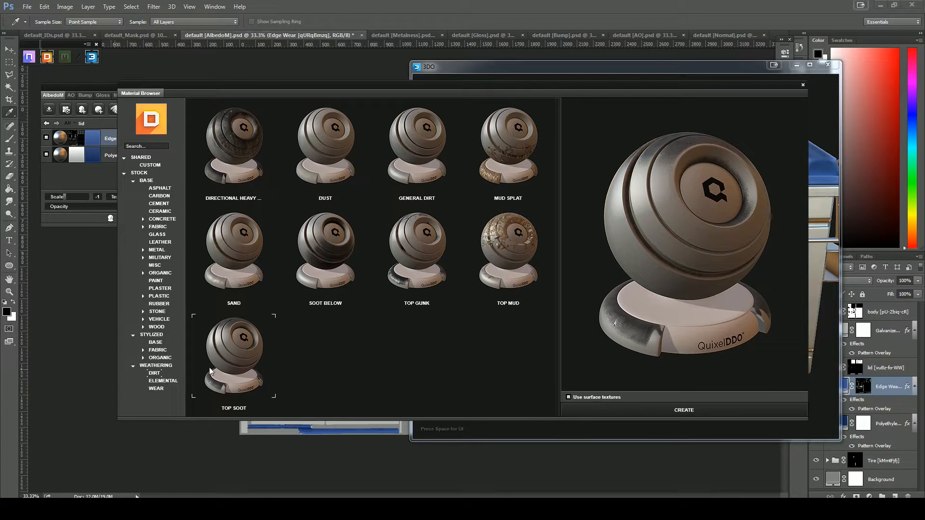
click(662, 411)
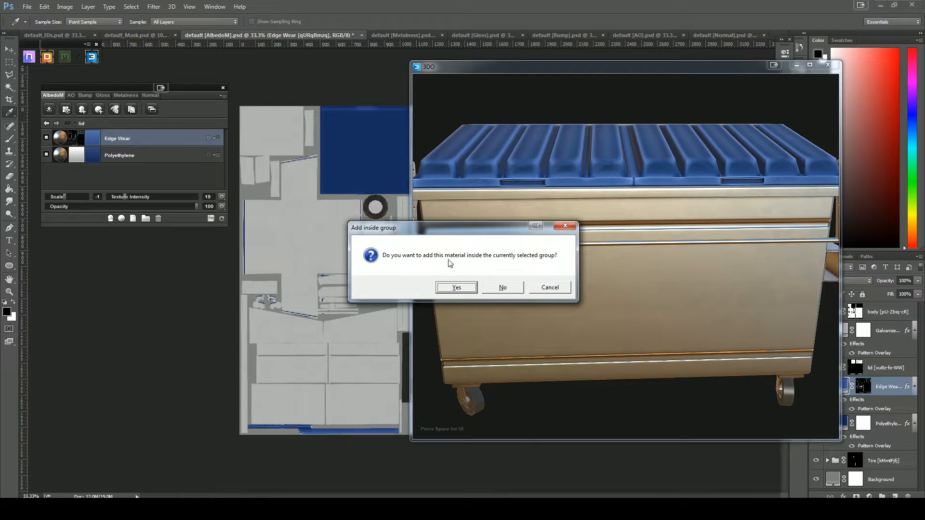
click(456, 291)
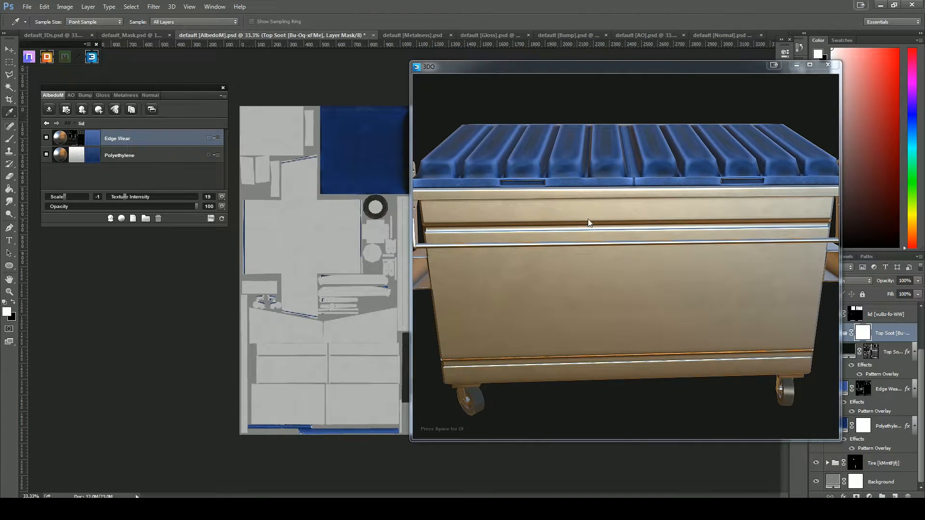
Inspect the soot on the lid's ribs and front edge up close in the 3DO preview
drag(495, 270, 530, 217)
scroll(601, 267, up, 4)
mouse_move(600, 267)
mouse_down()
mouse_move(609, 237)
mouse_move(677, 261)
mouse_move(661, 239)
mouse_move(546, 237)
mouse_move(662, 251)
mouse_move(596, 262)
mouse_up()
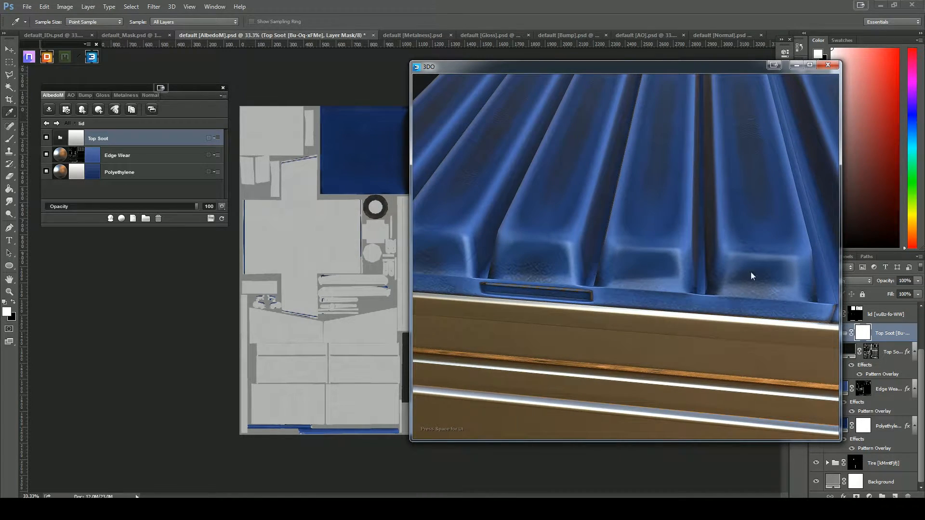
drag(720, 223, 607, 135)
drag(651, 242, 582, 264)
scroll(659, 291, up, 5)
drag(659, 291, 682, 283)
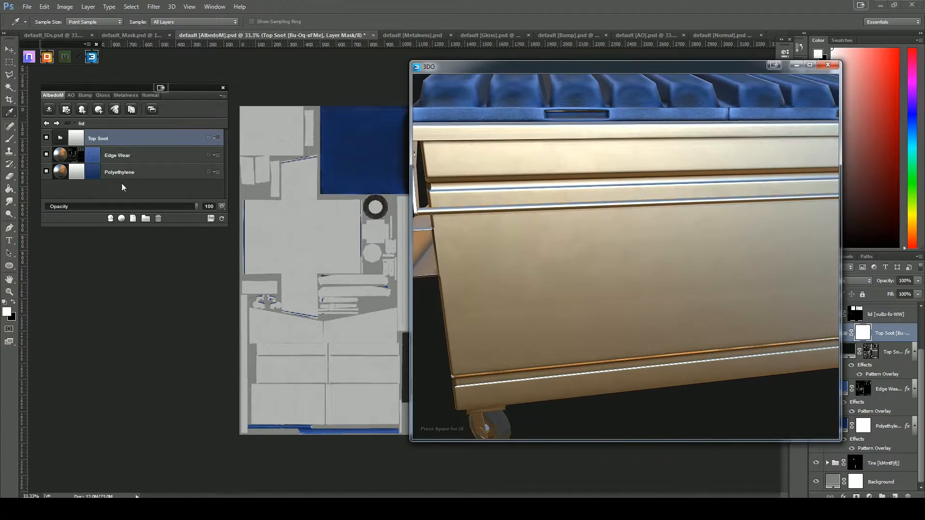
Open the body group and examine its Galvanized Metal on the dumpster in the 3DO preview
click(68, 124)
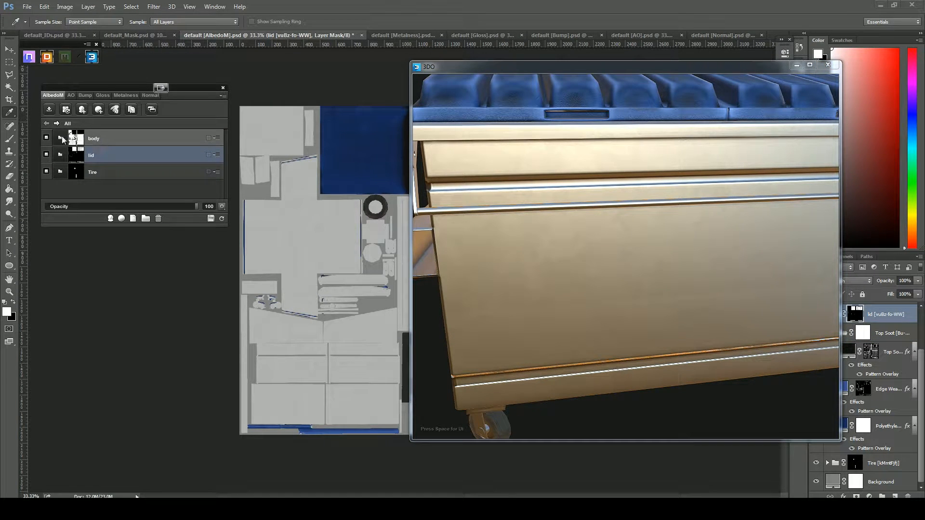
click(59, 138)
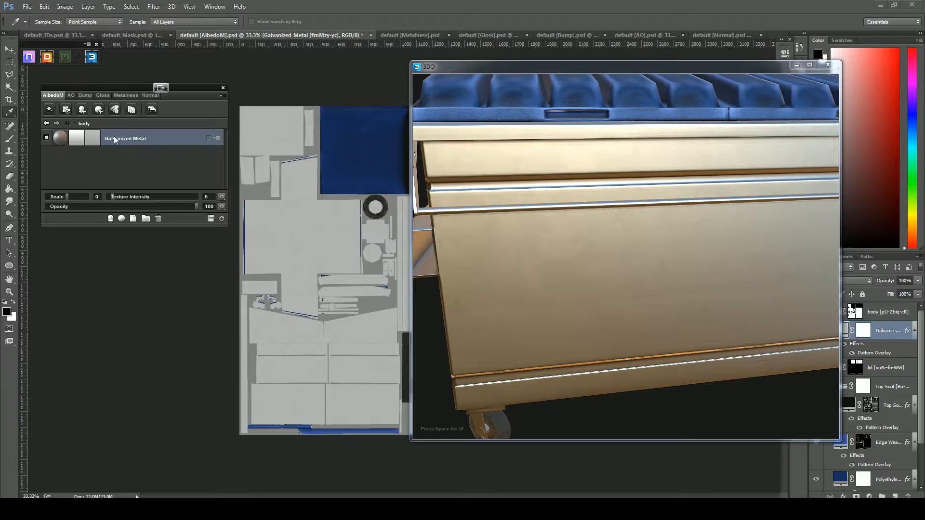
drag(549, 303, 504, 223)
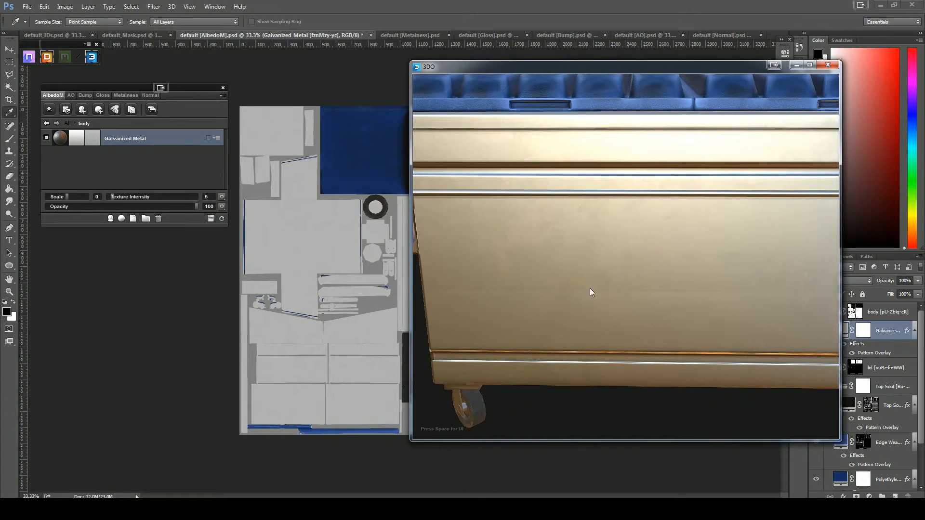
drag(590, 288, 613, 291)
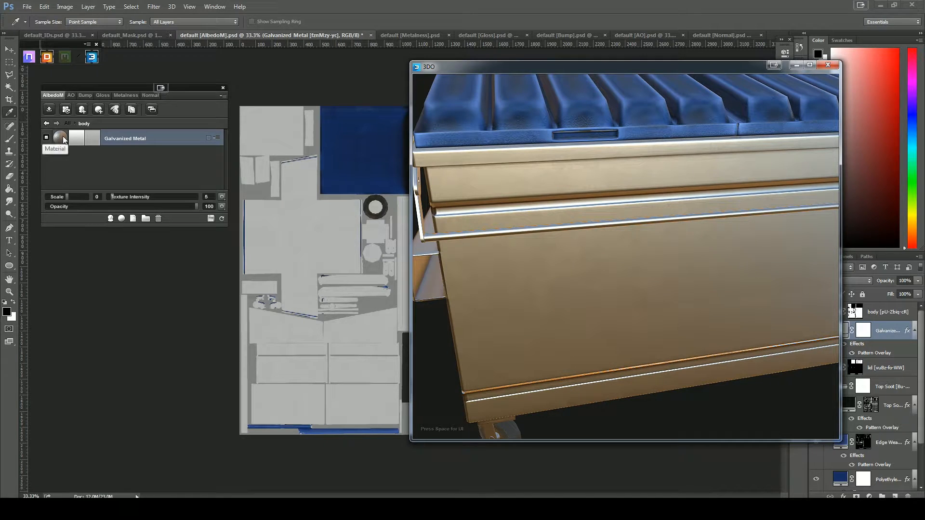
Check the body group's material assignment in the Mask ID Editor and close it without changing the mask
click(47, 123)
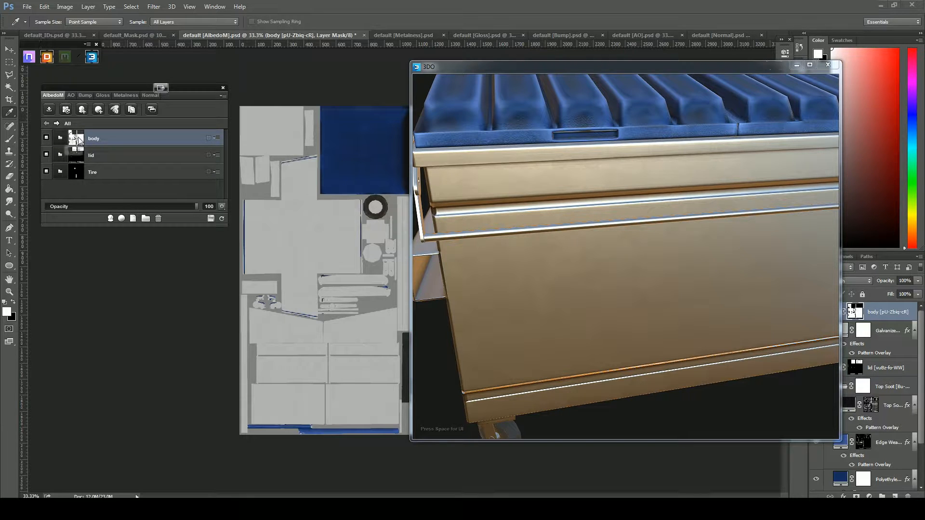
click(77, 140)
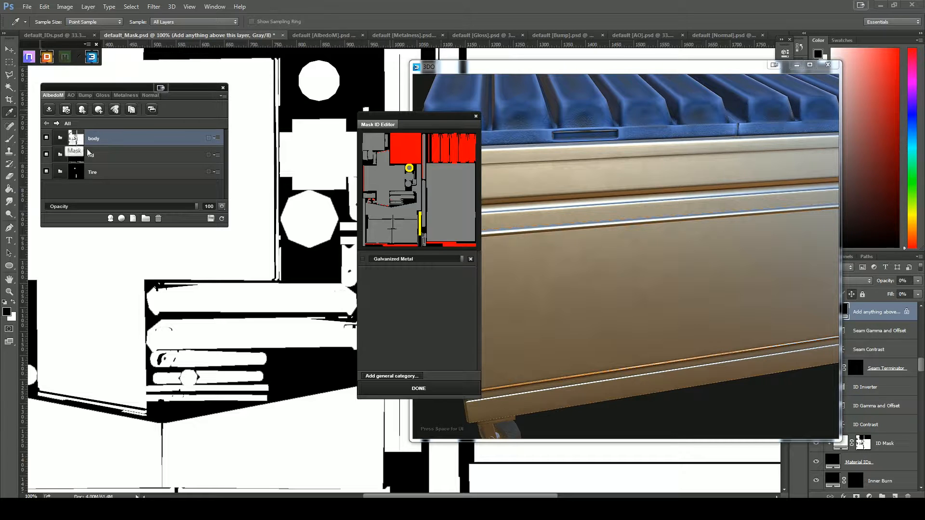
click(476, 116)
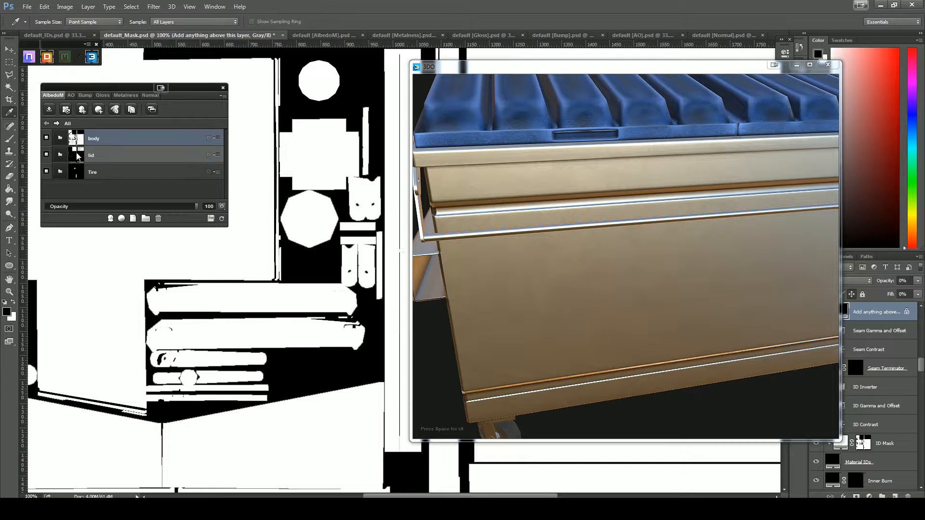
click(73, 139)
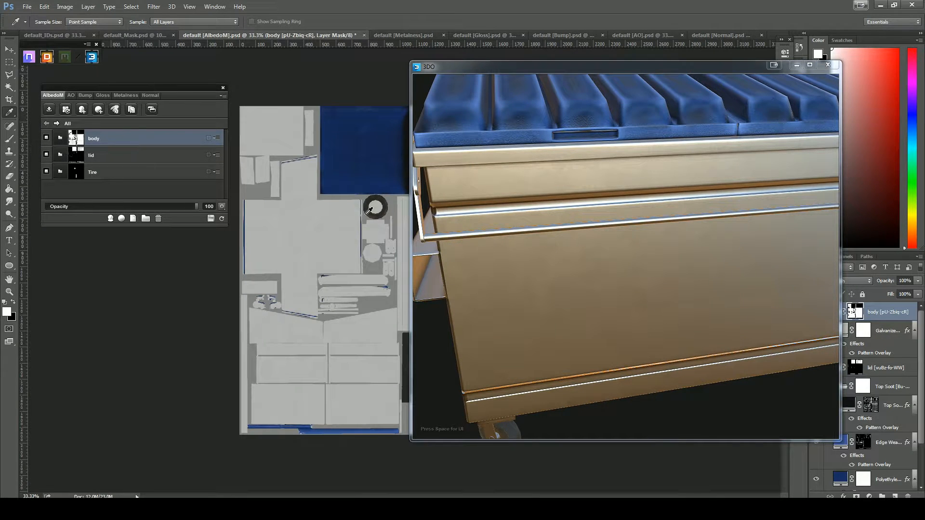
Open the body group and show the painted base metals in the Material Browser for a new material
mouse_move(575, 329)
mouse_down()
mouse_move(623, 264)
mouse_move(557, 321)
mouse_move(572, 321)
mouse_up()
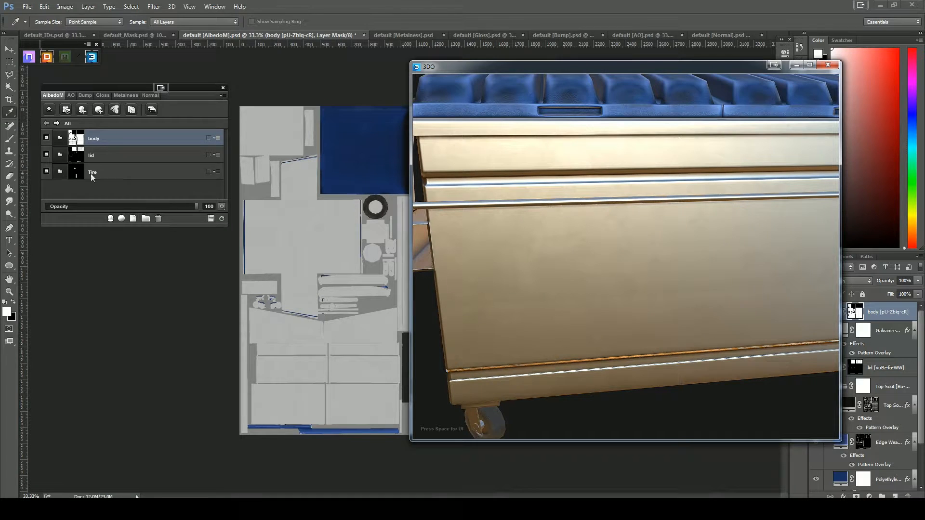
double_click(92, 138)
drag(661, 244, 708, 272)
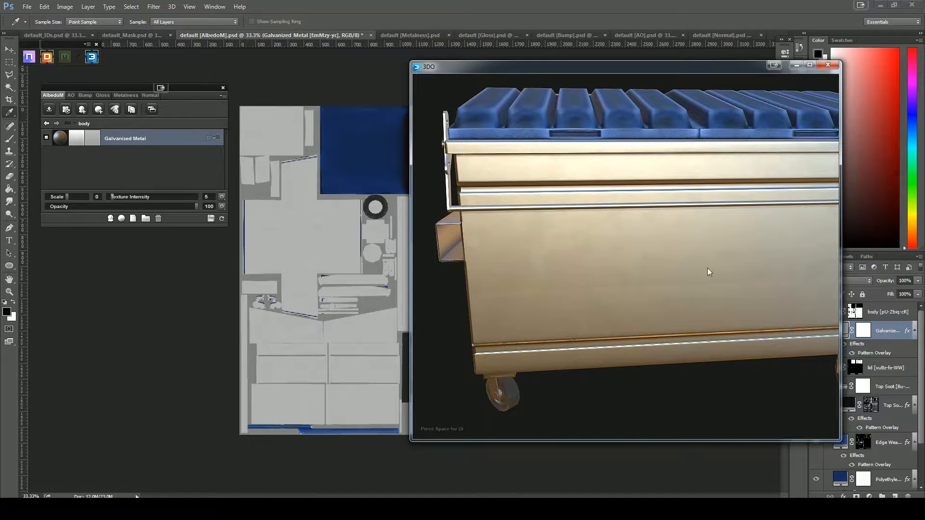
click(112, 218)
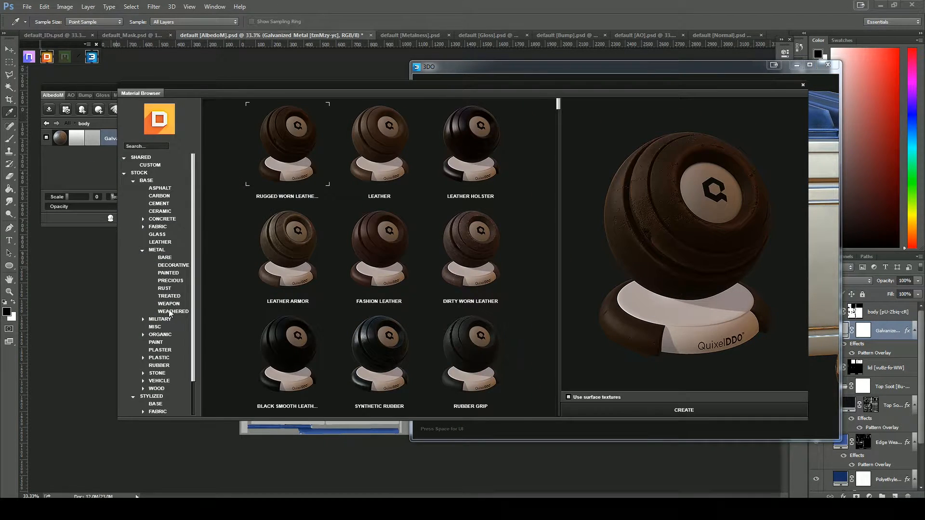
click(169, 274)
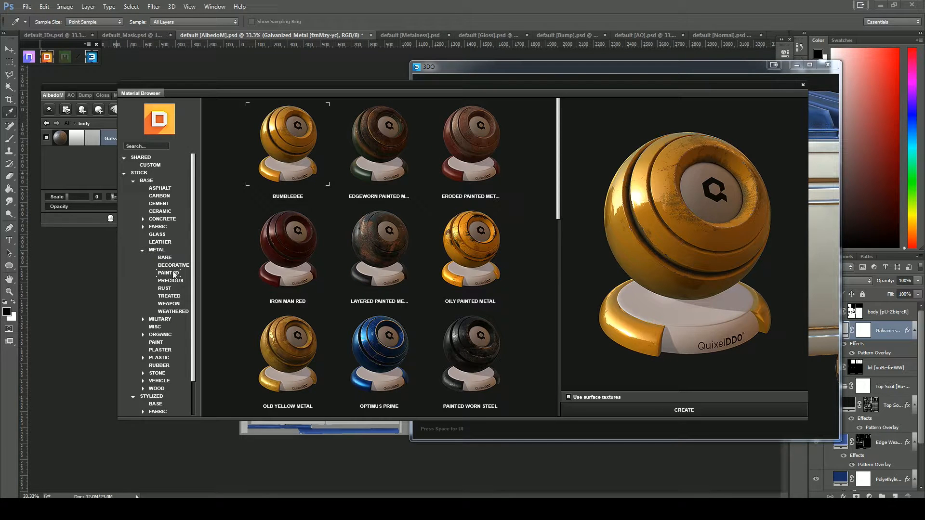
Add the beige Scratched Painted Metal 05 material with surface textures inside the body group
scroll(559, 226, down, 1)
scroll(560, 299, down, 4)
scroll(554, 289, up, 3)
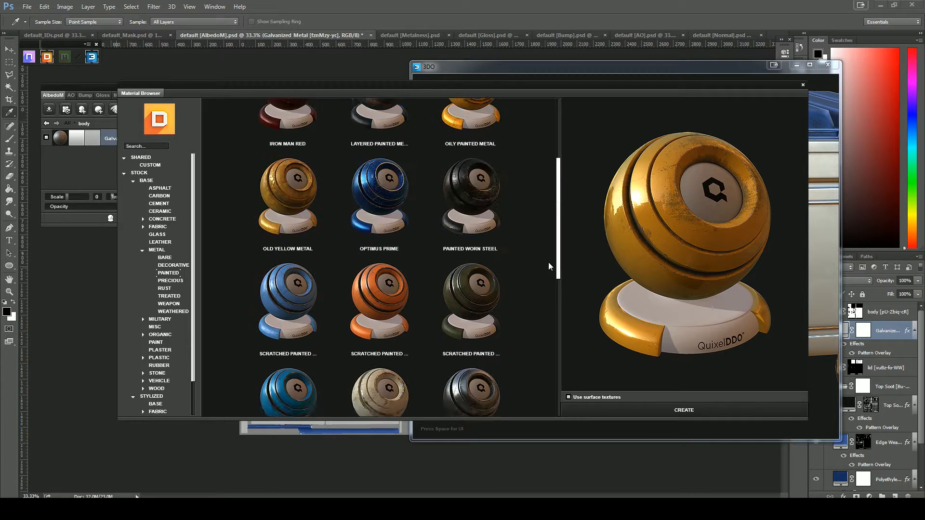
click(381, 206)
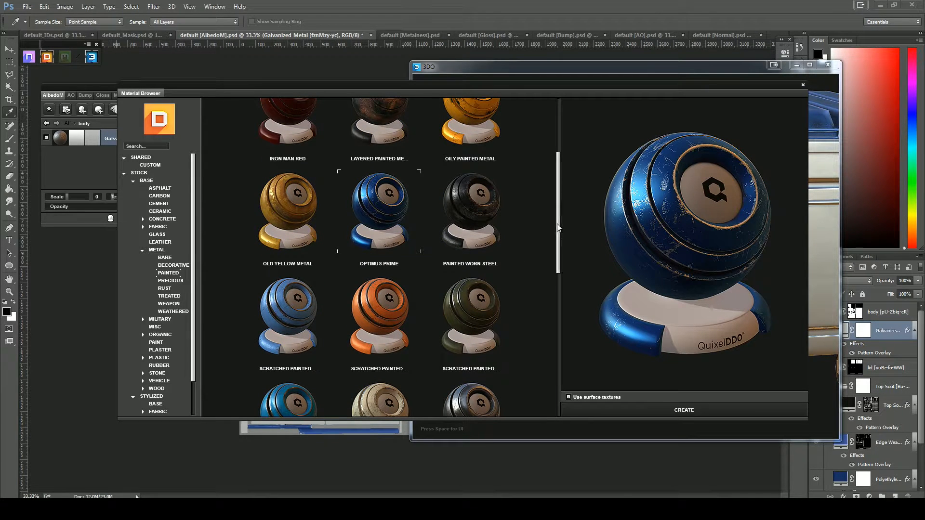
scroll(551, 295, down, 4)
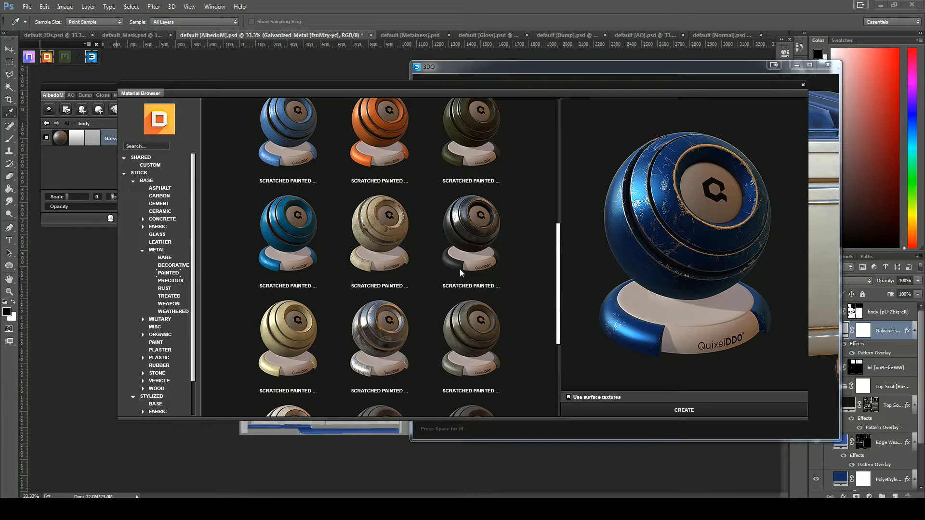
click(389, 228)
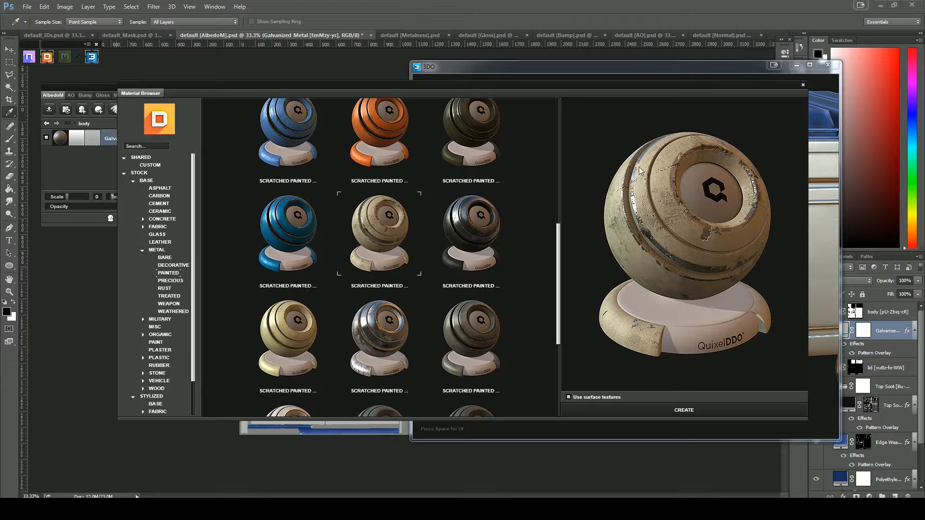
click(696, 410)
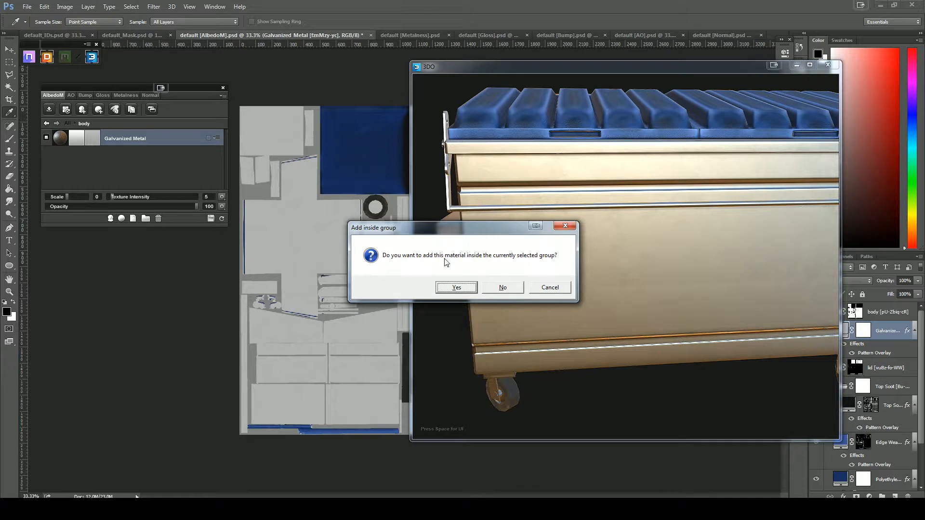
click(444, 291)
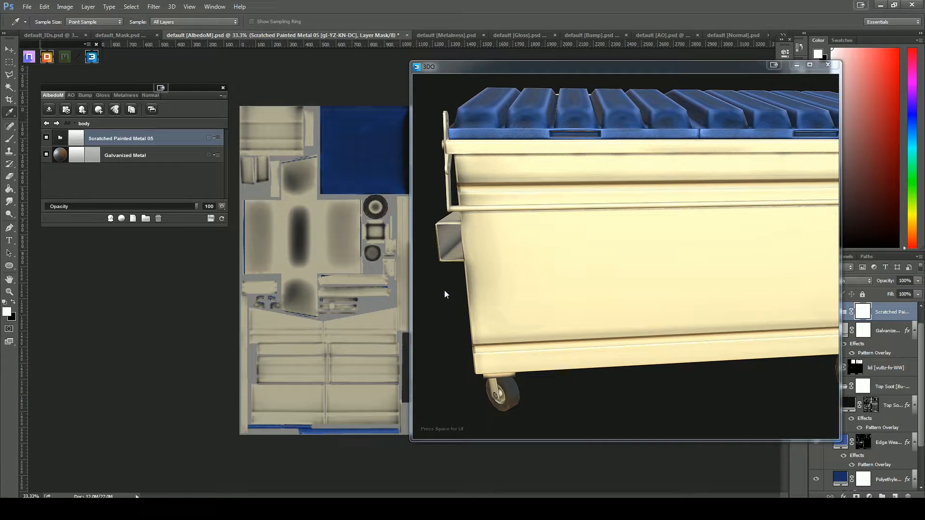
Review the layers inside the Scratched Painted Metal 05 group and its look on the body, then return to the body group
drag(660, 281, 522, 296)
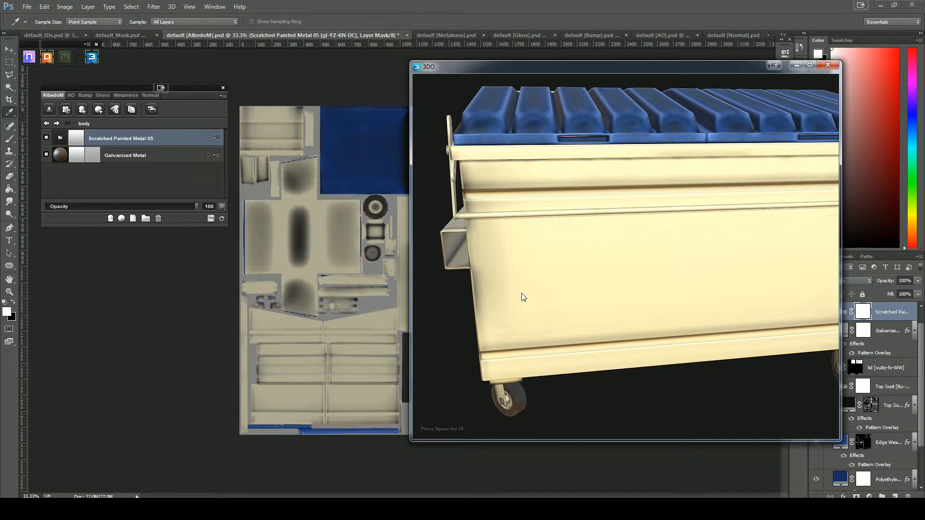
click(63, 138)
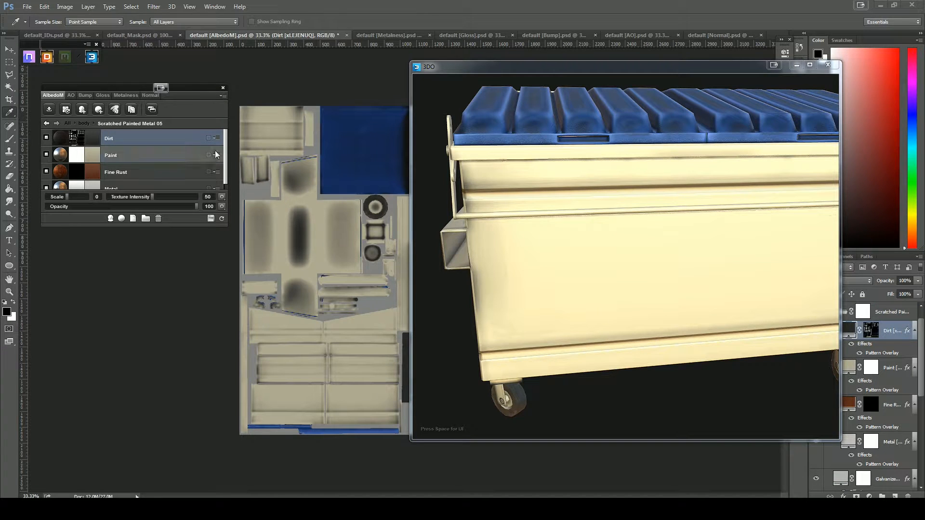
drag(225, 152, 225, 168)
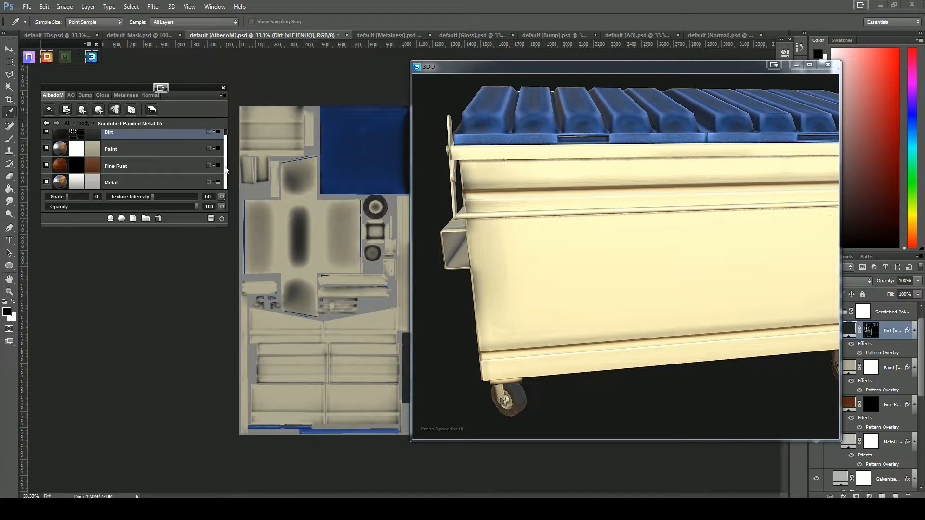
drag(489, 275, 545, 261)
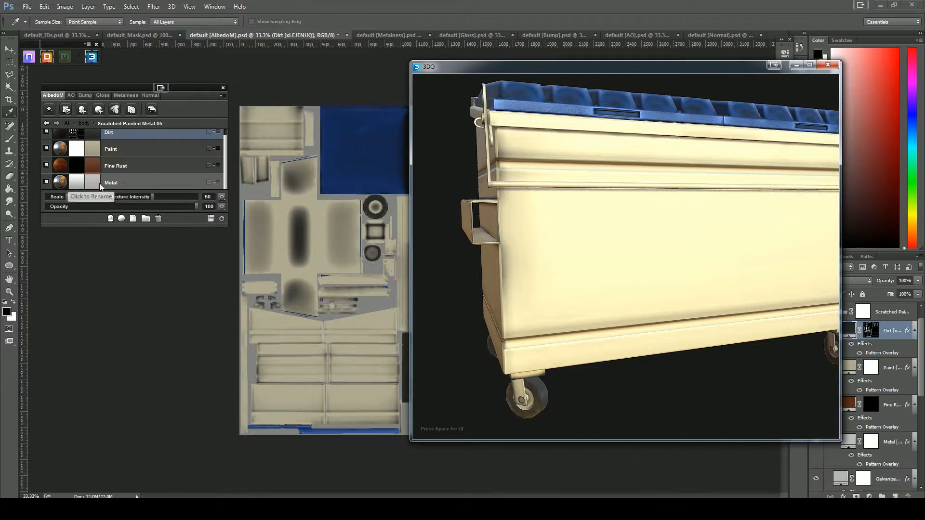
click(46, 123)
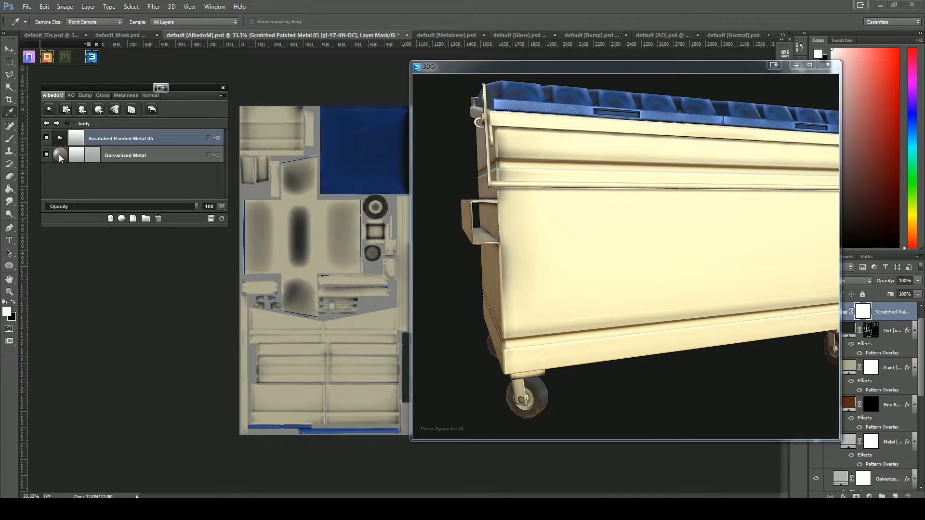
Reopen the Scratched Painted Metal 05 group, check the body with the Metal layer hidden, and delete that layer
click(60, 138)
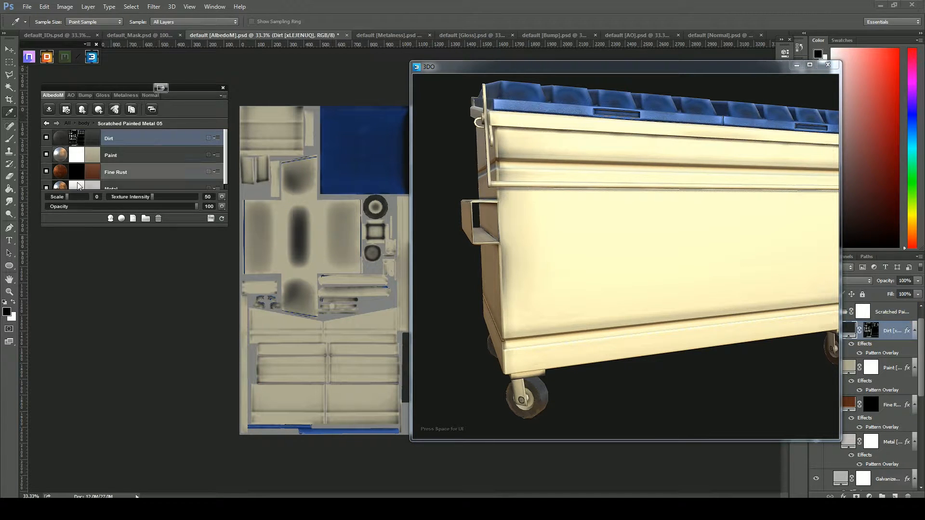
scroll(48, 183, down, 1)
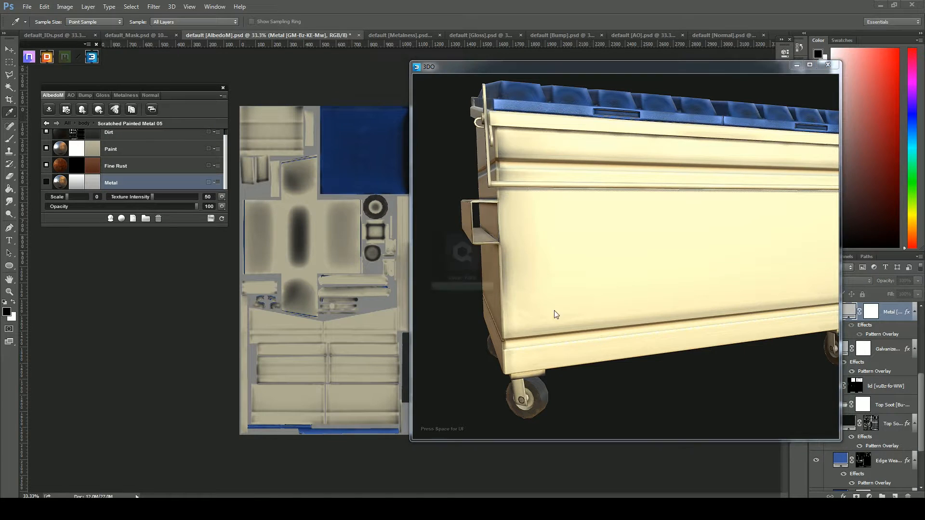
drag(550, 270, 597, 241)
scroll(560, 245, up, 3)
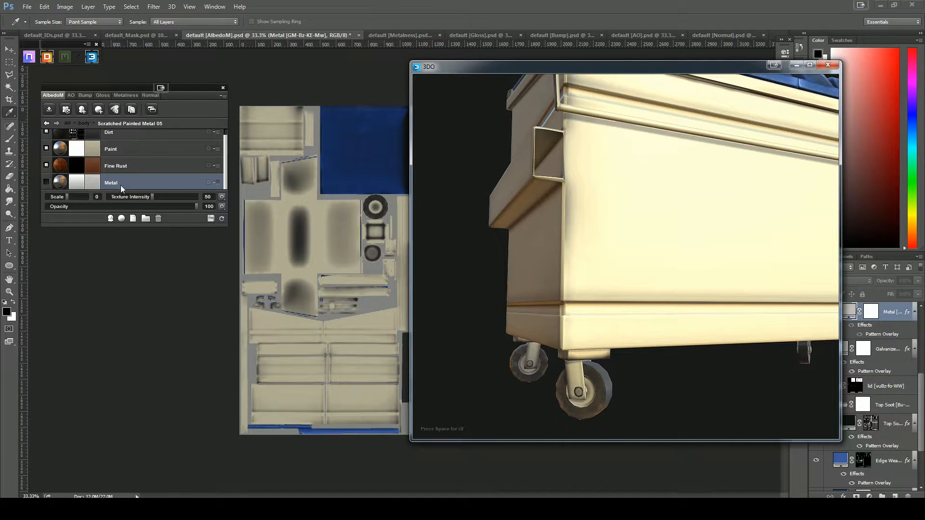
click(157, 220)
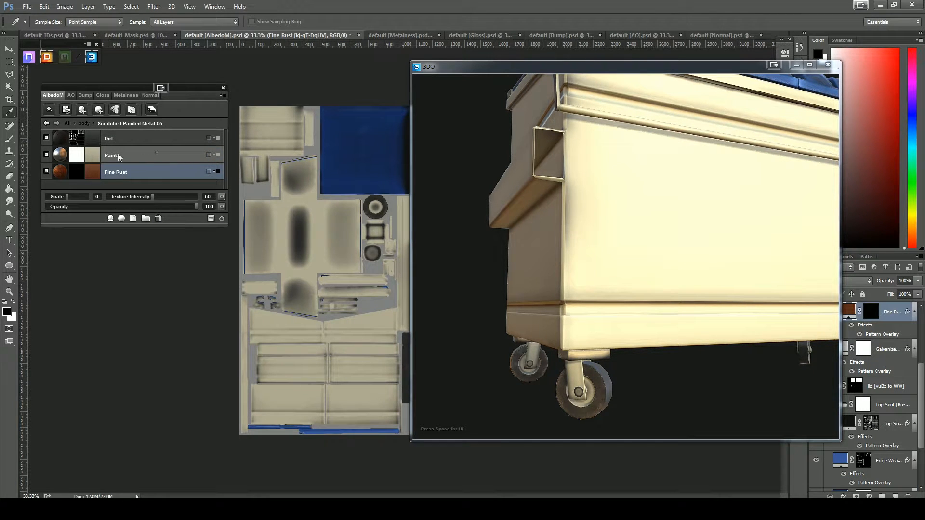
Change the Paint layer's colour to the blue 2b6ac0 and check it on the dumpster
click(92, 157)
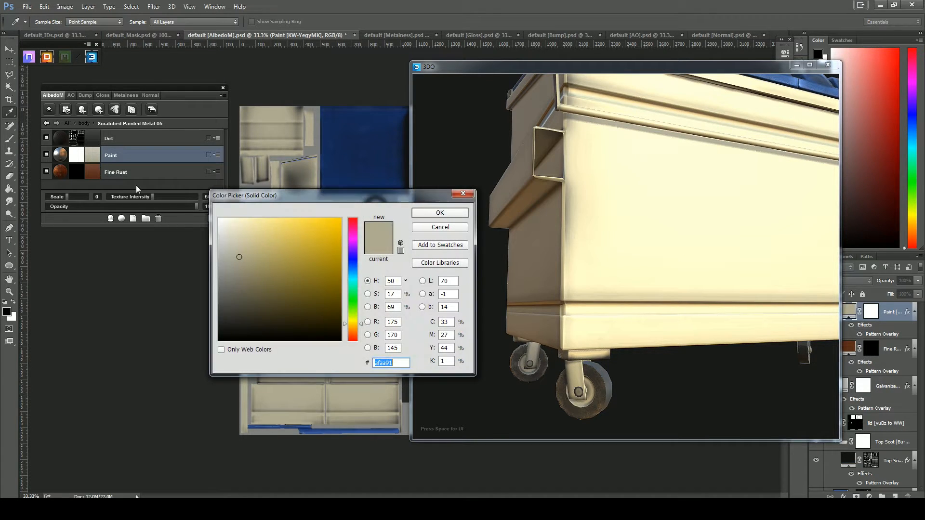
drag(351, 273, 352, 270)
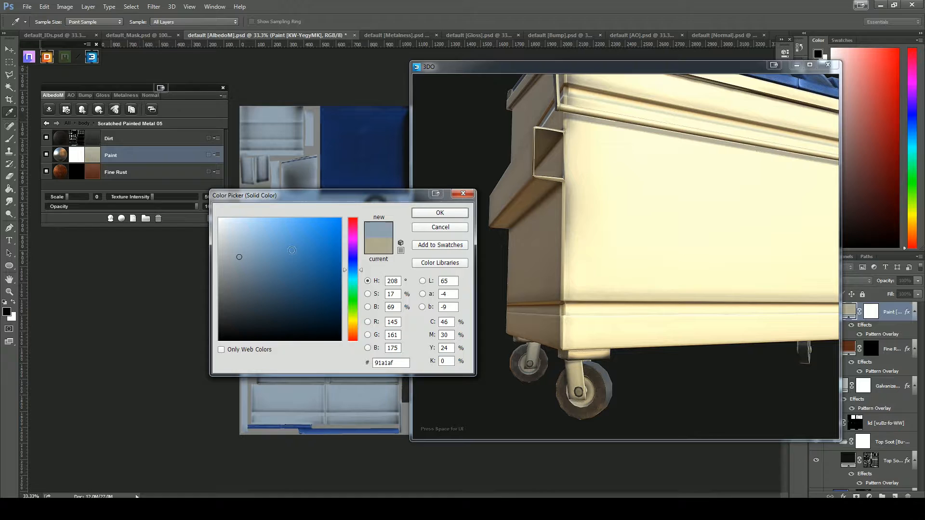
click(298, 260)
mouse_move(309, 247)
mouse_down()
mouse_move(319, 268)
mouse_move(312, 269)
mouse_up()
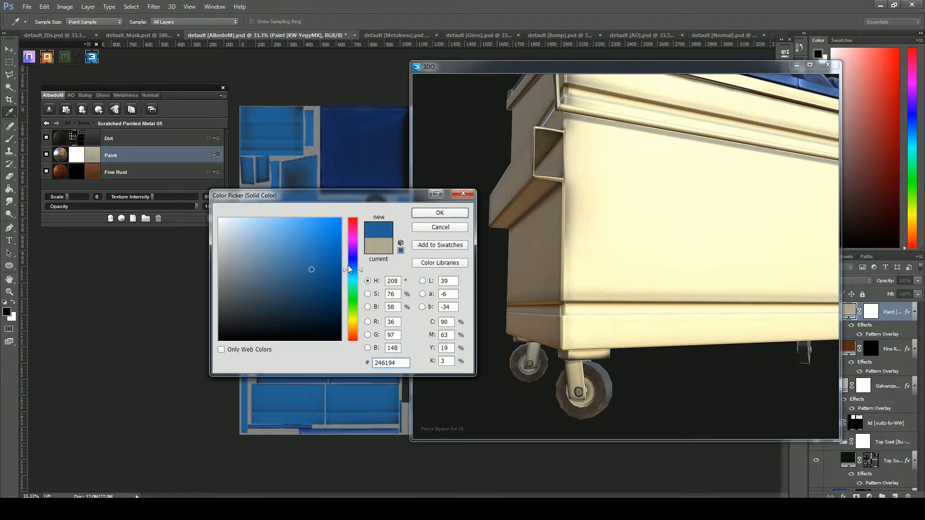
click(311, 264)
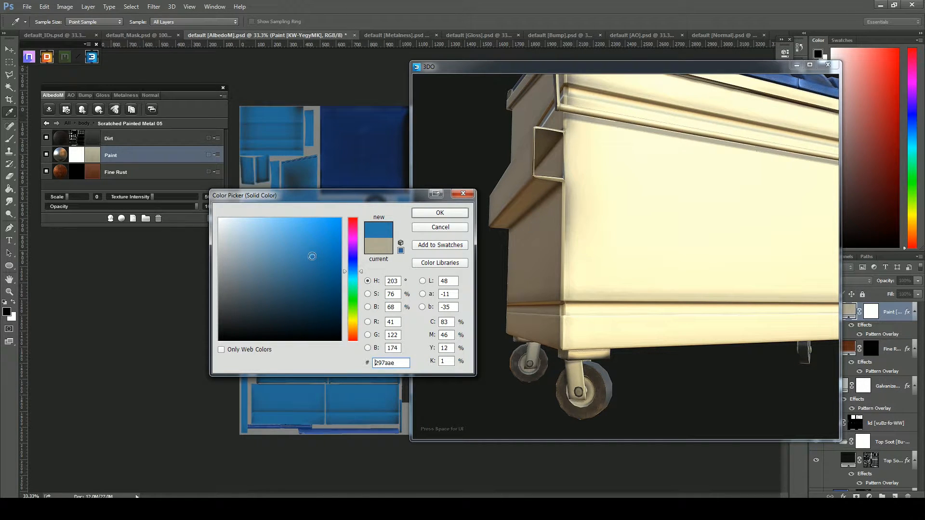
click(312, 256)
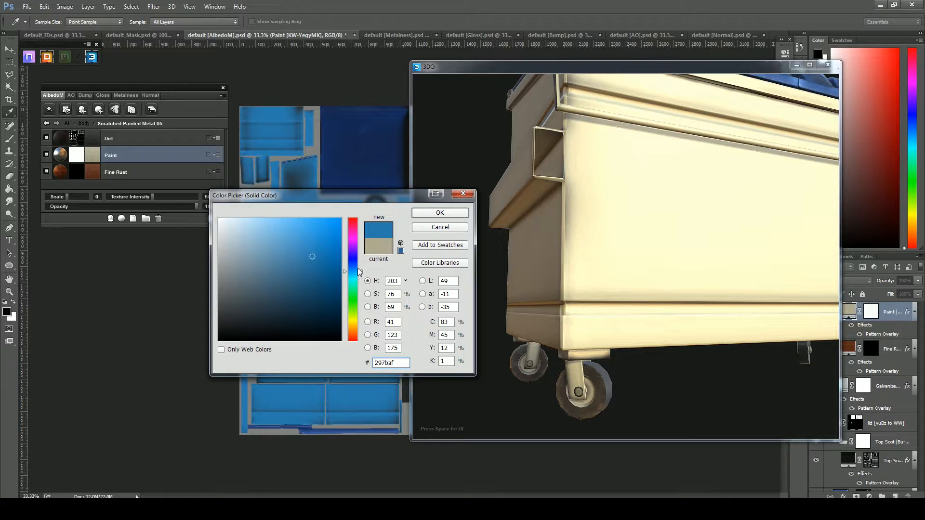
drag(349, 274, 349, 268)
click(313, 248)
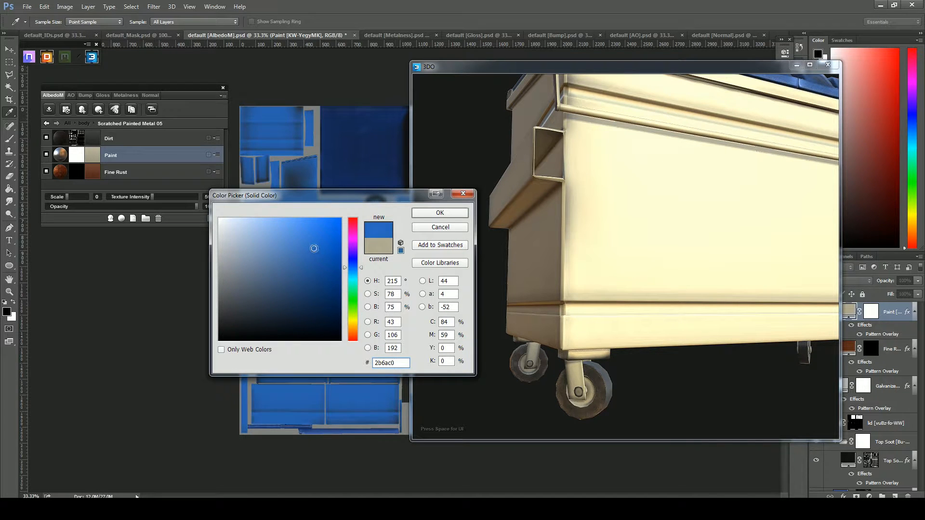
click(461, 215)
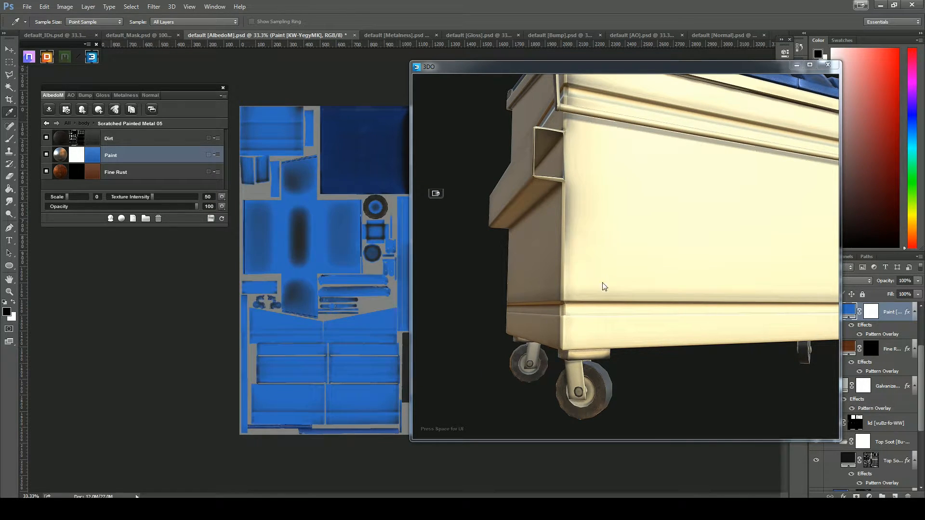
mouse_move(659, 299)
mouse_down()
mouse_move(601, 323)
mouse_move(630, 320)
mouse_up()
Tone the Paint layer's colour down to a darker, less saturated blue
click(94, 156)
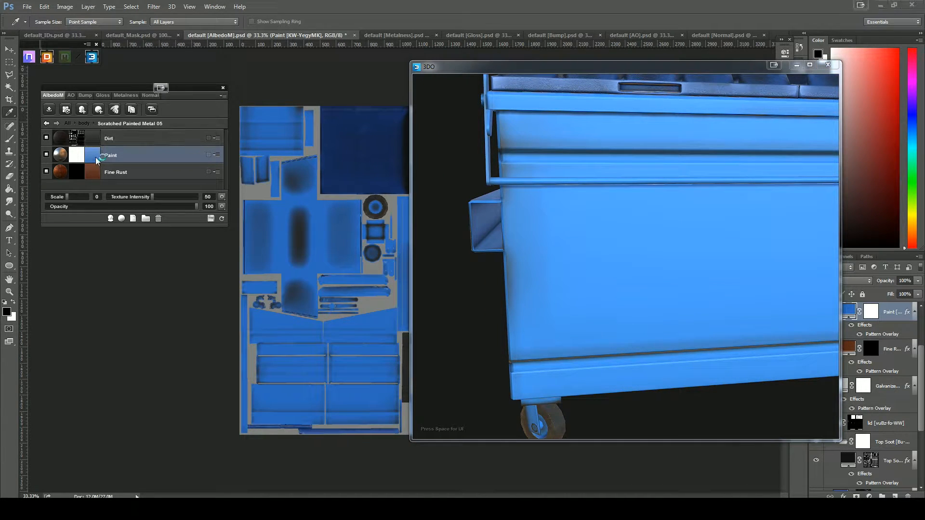
click(304, 262)
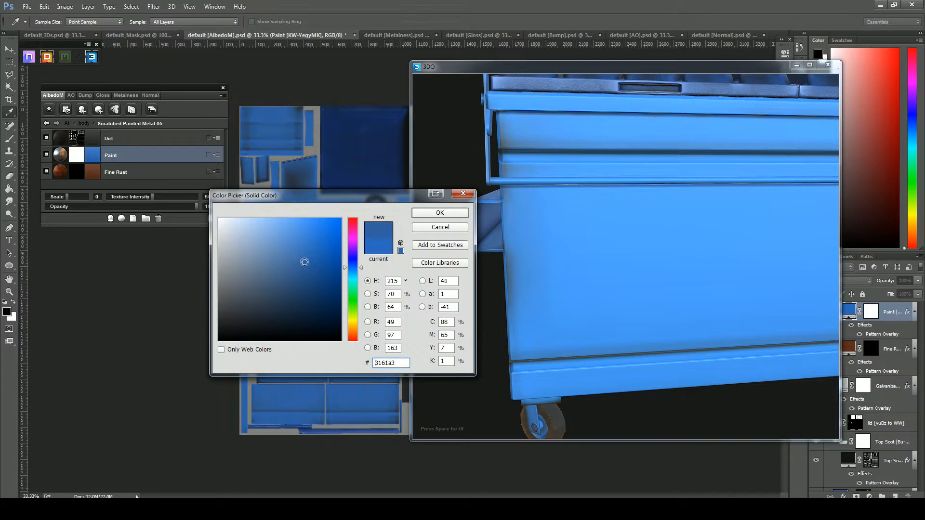
drag(299, 262, 297, 268)
click(439, 213)
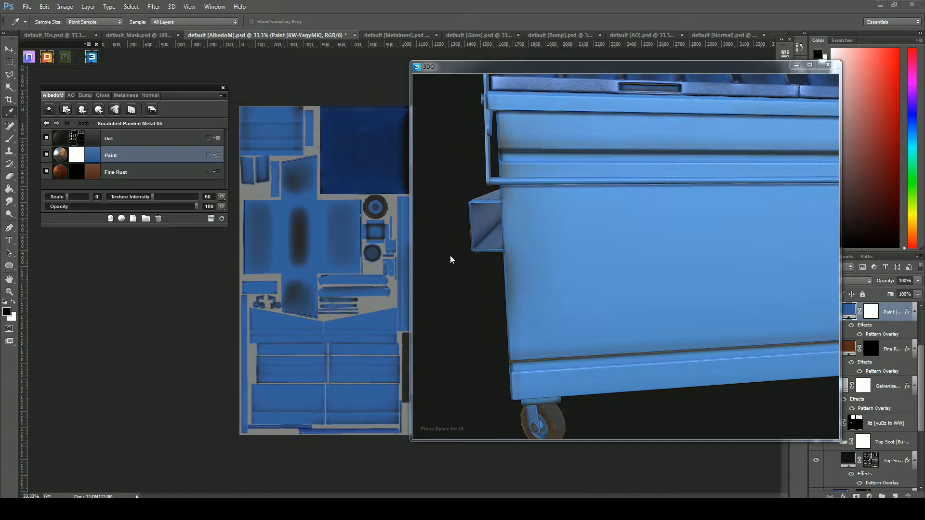
Examine the blue paint on the whole dumpster and close up at the body corner in the 3DO preview
scroll(588, 326, down, 5)
scroll(754, 304, up, 6)
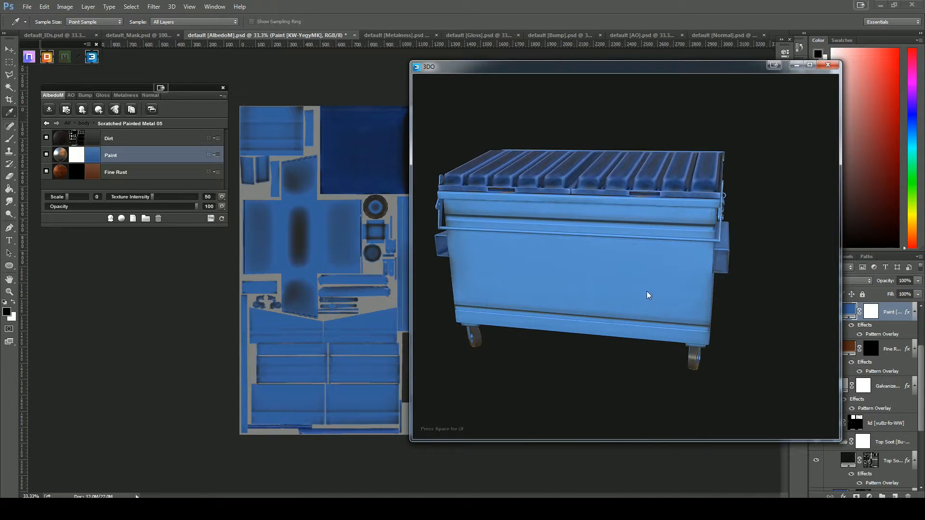
drag(585, 274, 631, 269)
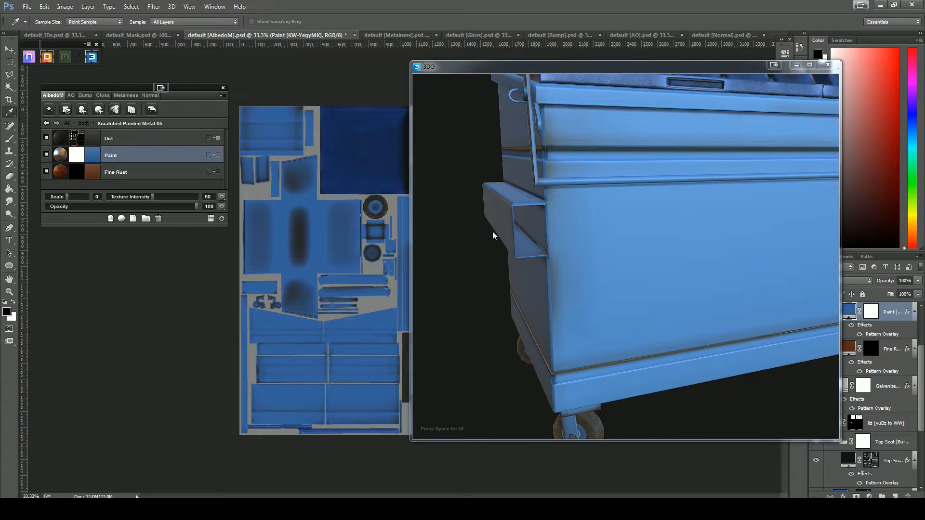
scroll(624, 285, up, 3)
scroll(554, 279, down, 3)
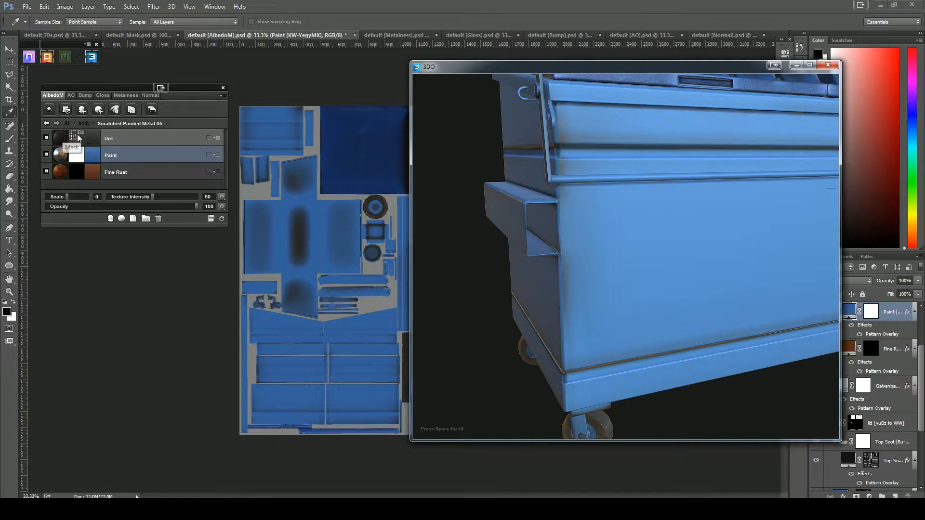
Check the Dirt layer's effect along the body's edges and below the lid in the 3DO preview
click(68, 139)
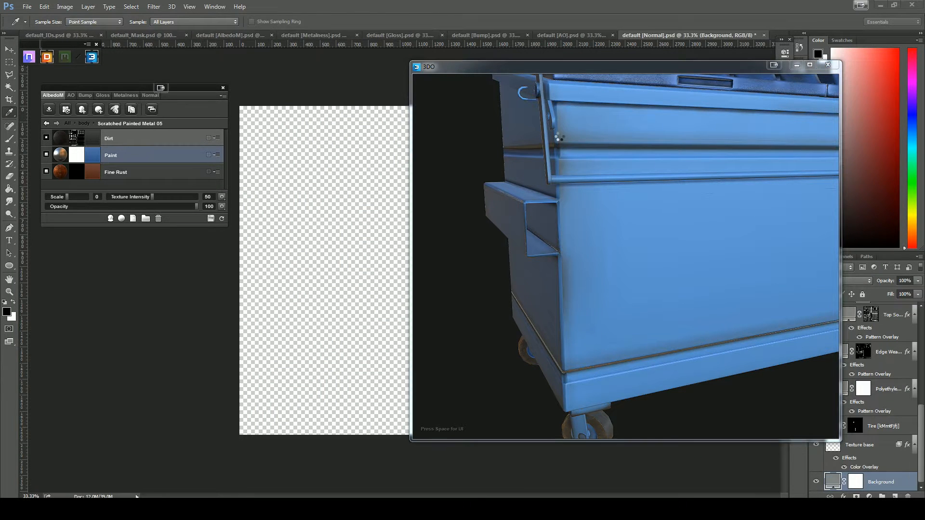
drag(666, 223, 484, 170)
drag(753, 192, 624, 159)
drag(763, 191, 614, 295)
click(47, 137)
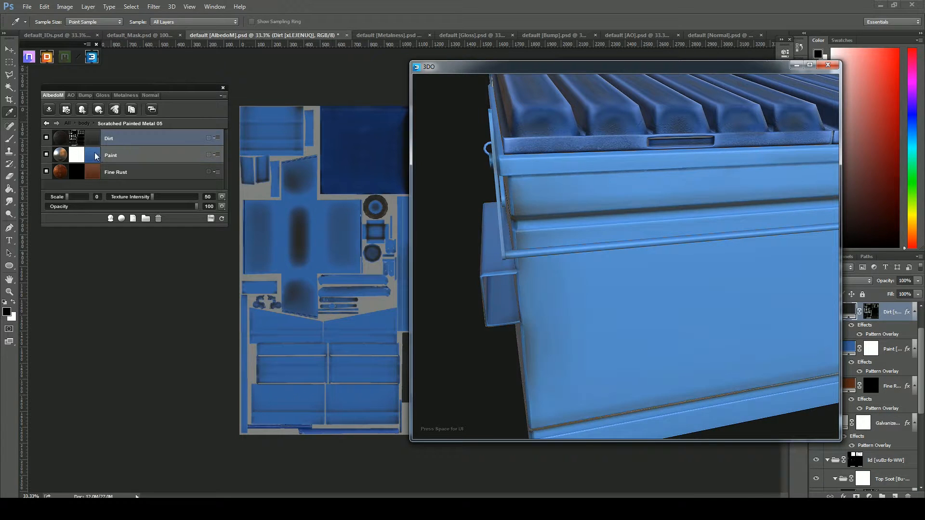
Load the Cracked Concrete pattern with large, sparse patches as the texture of the Paint layer's mask, keeping surface textures and material reflectance enabled
click(76, 159)
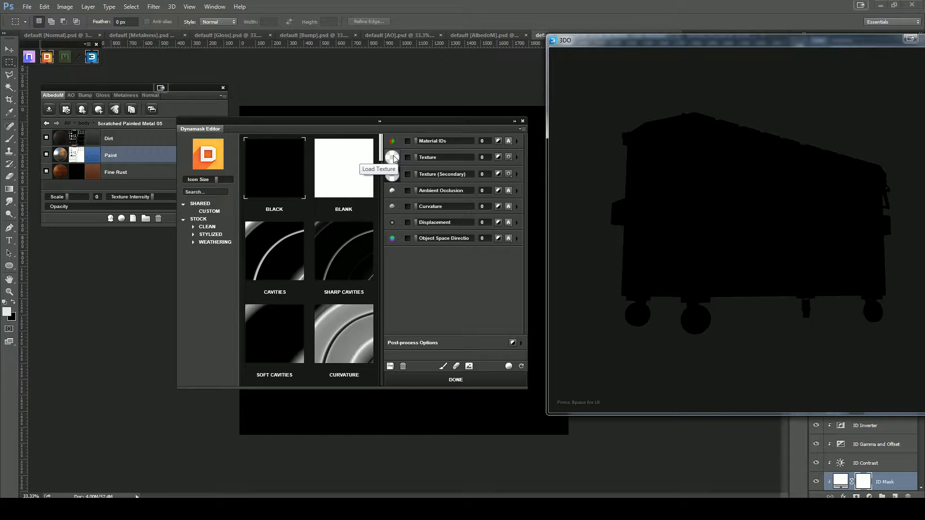
click(393, 158)
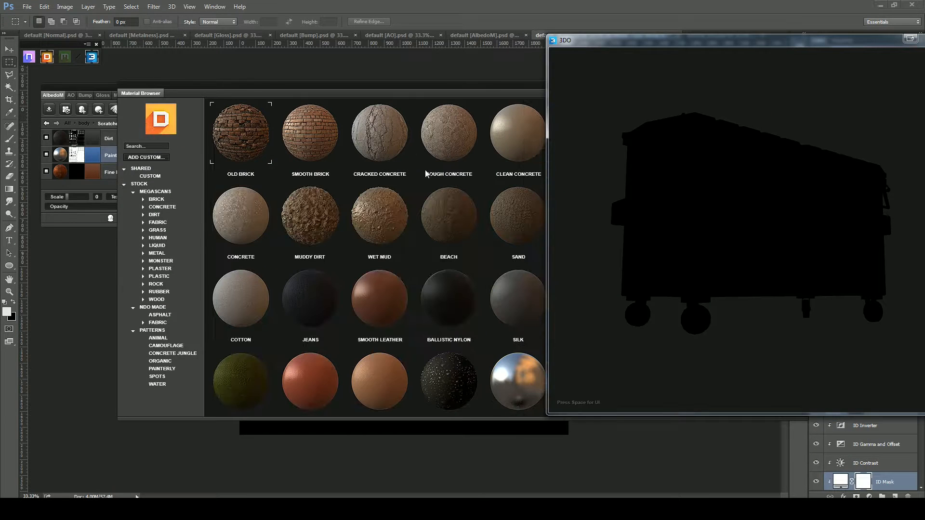
drag(509, 85, 445, 75)
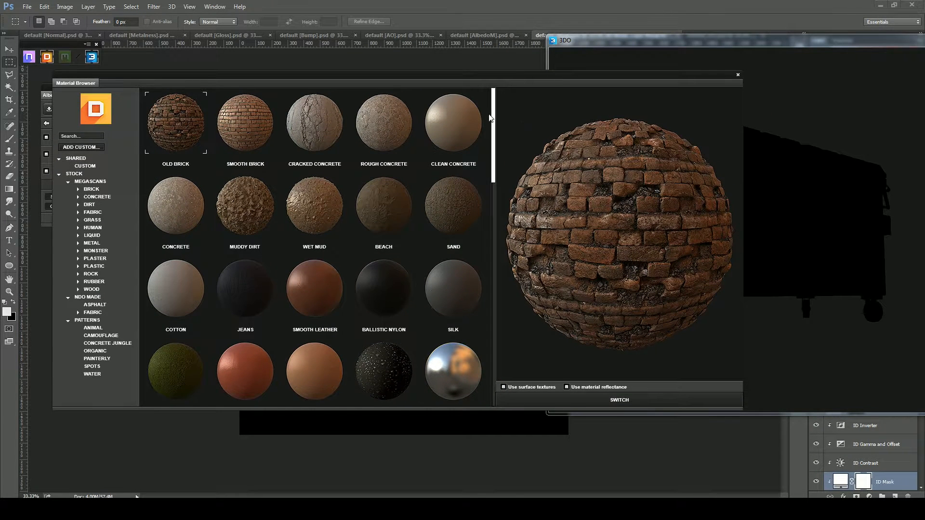
drag(496, 237, 498, 374)
click(264, 280)
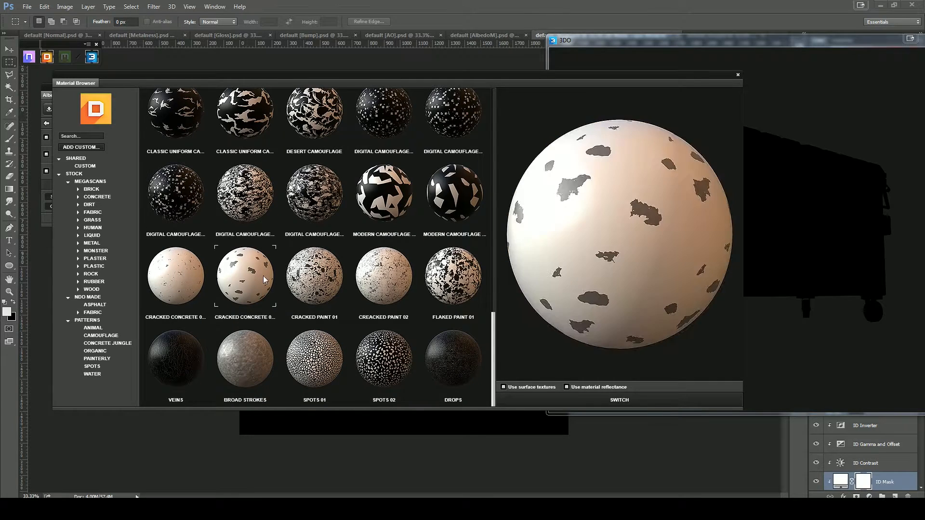
click(620, 400)
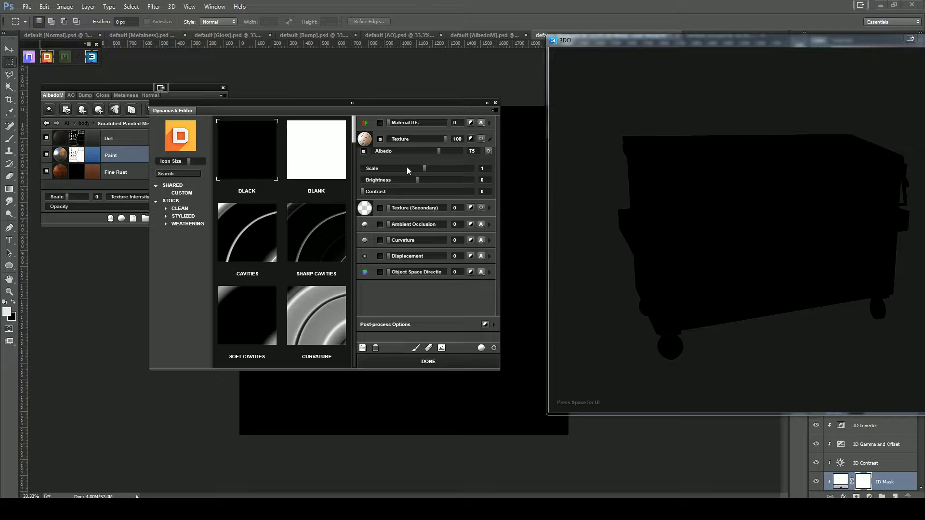
Set the mask texture's contrast to 100 and invert the texture
click(473, 197)
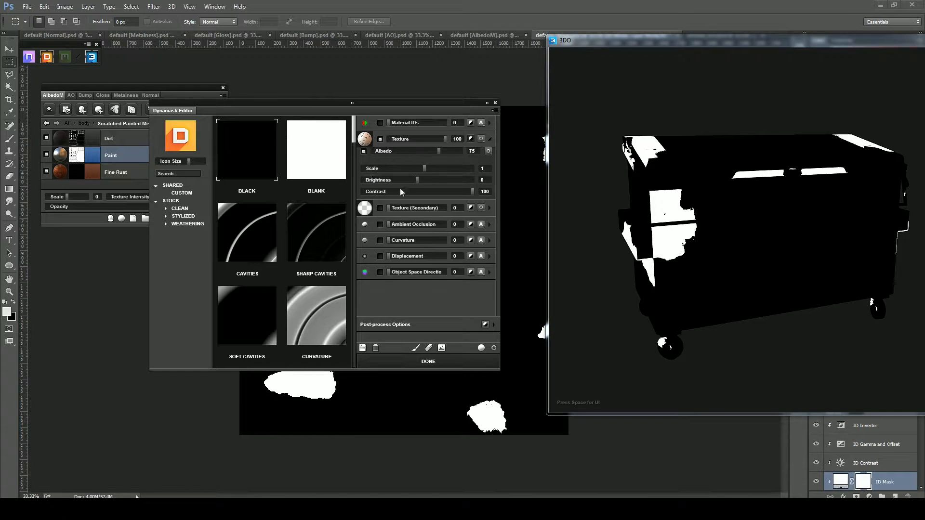
drag(474, 191, 461, 191)
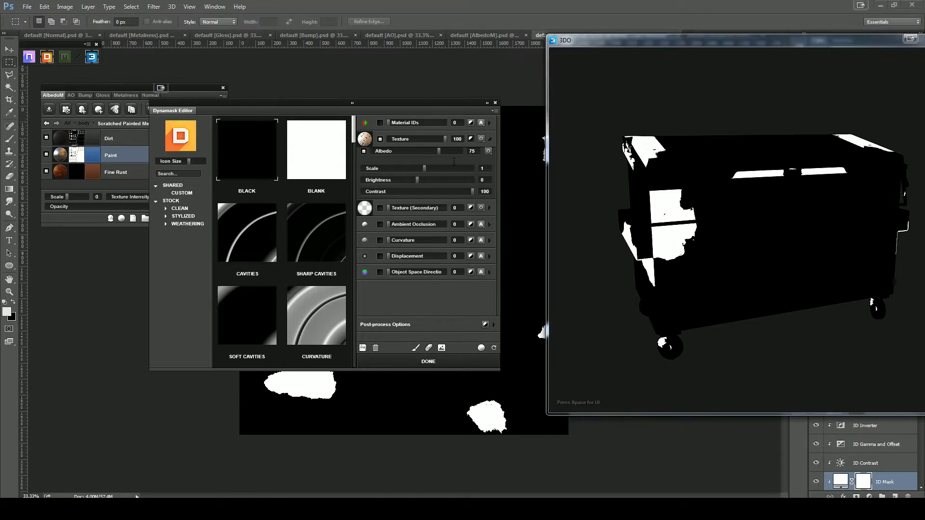
click(471, 139)
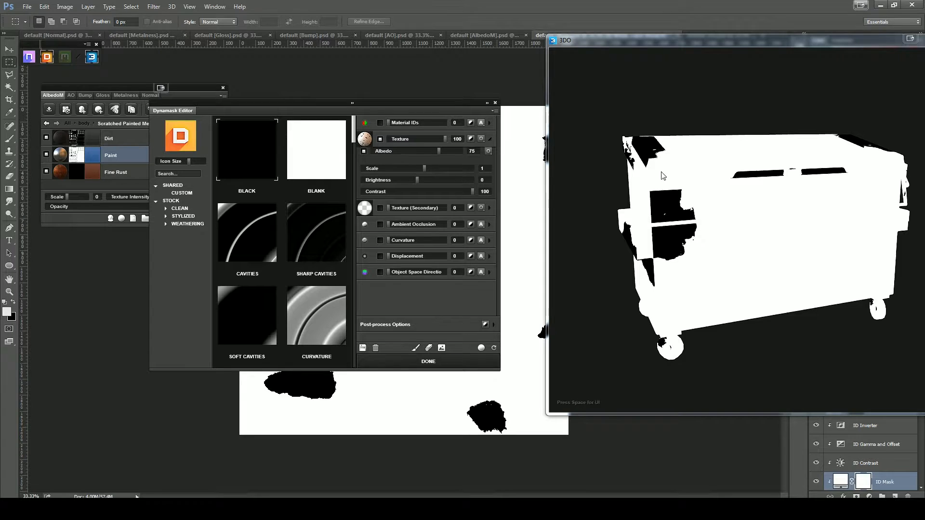
Try mask texture scales of 2, 3 and 0, comparing the patches from different sides of the dumpster
click(430, 167)
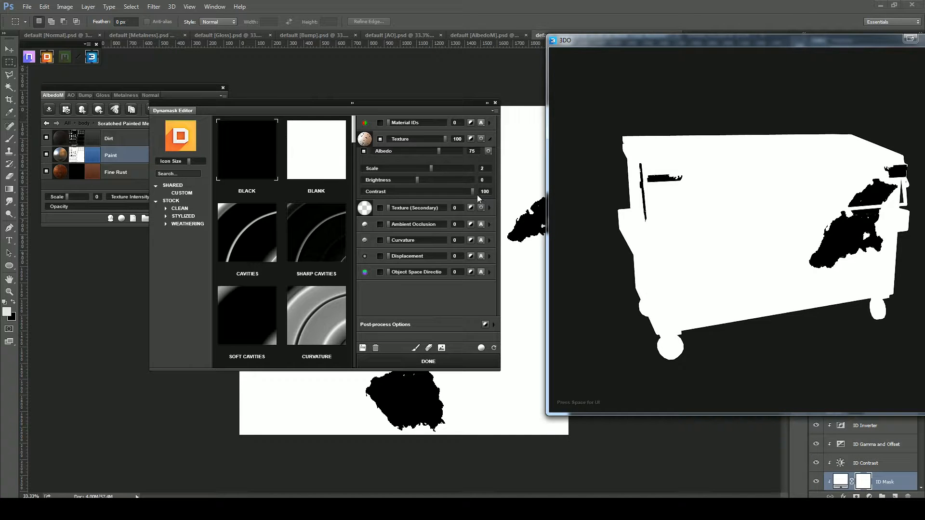
drag(728, 199, 703, 233)
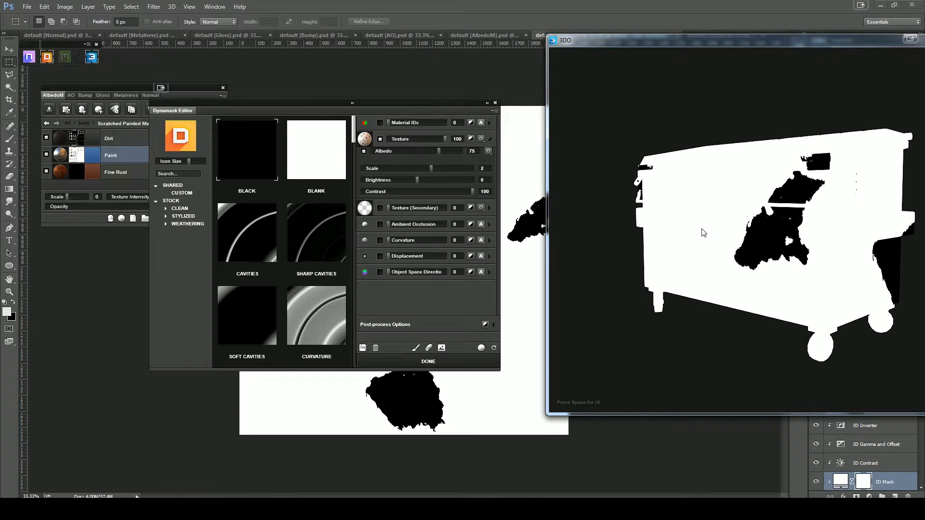
click(436, 168)
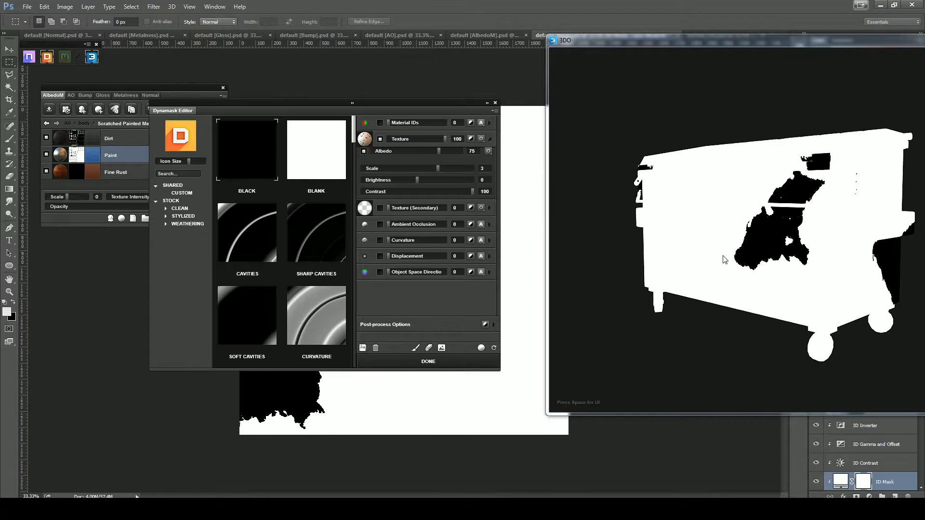
drag(722, 256, 670, 244)
click(412, 169)
drag(653, 274, 563, 321)
click(418, 168)
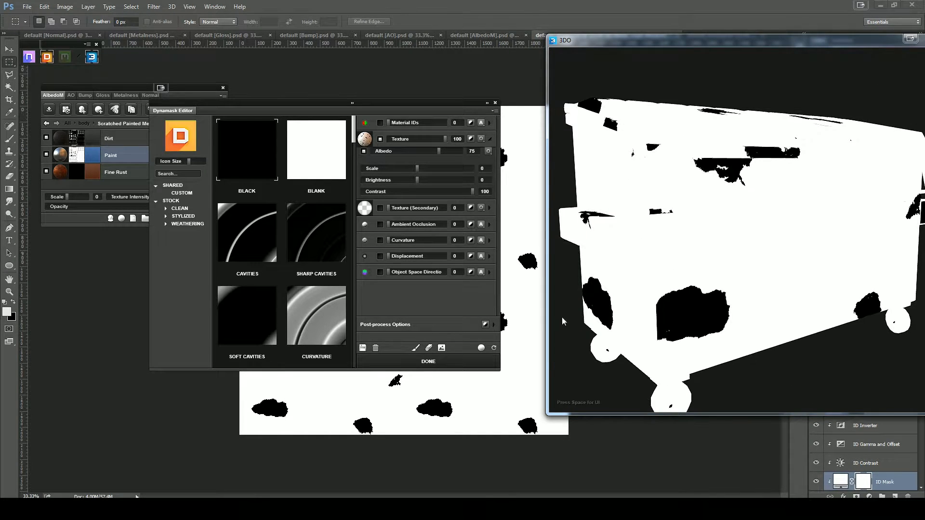
Set the mask texture's scale back to 1 and apply the mask to the Paint layer
click(421, 168)
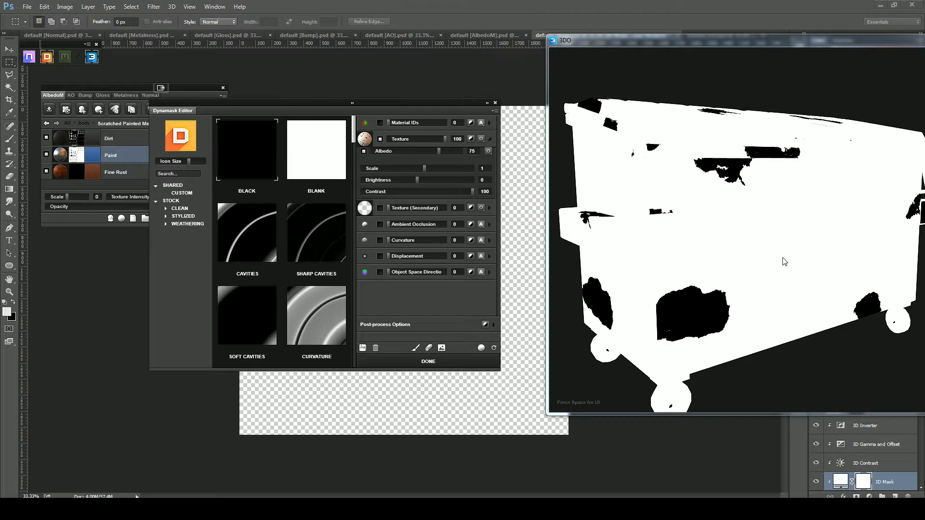
drag(779, 305, 702, 312)
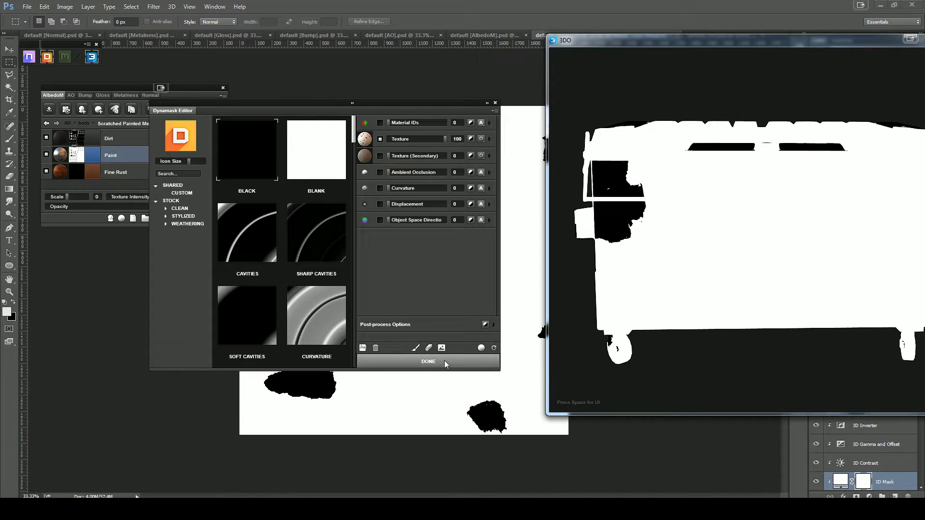
click(444, 361)
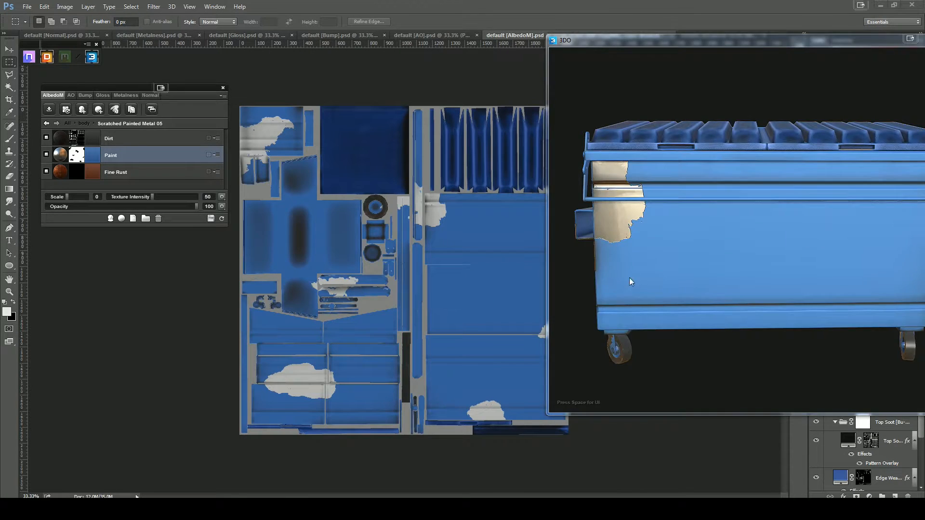
Examine the chipped paint at the dumpster's corner in the 3DO preview, including with the Dirt layer hidden
drag(629, 277, 704, 245)
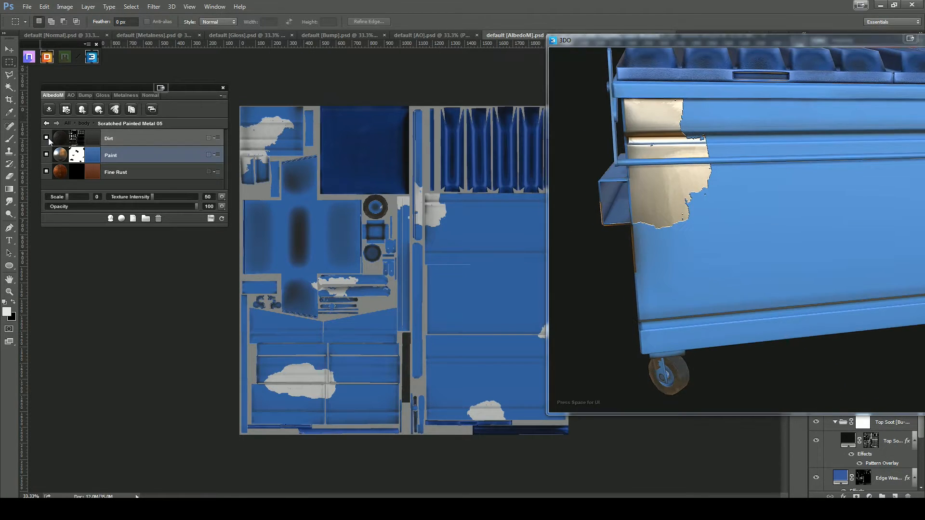
scroll(758, 191, down, 5)
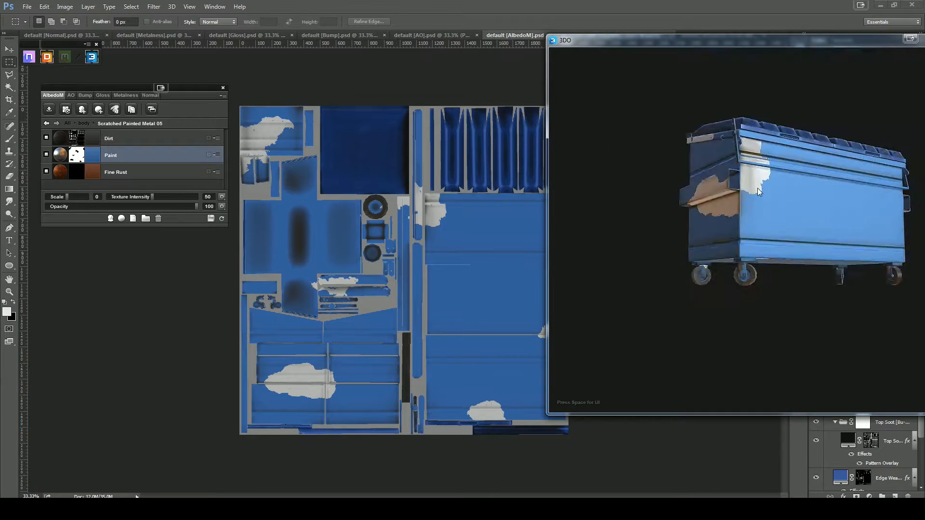
scroll(757, 192, up, 5)
drag(696, 250, 832, 235)
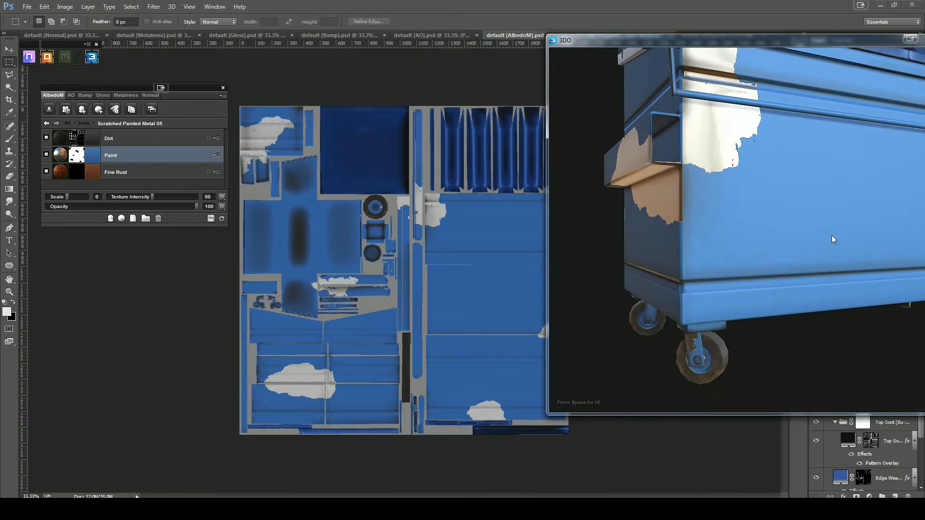
click(46, 138)
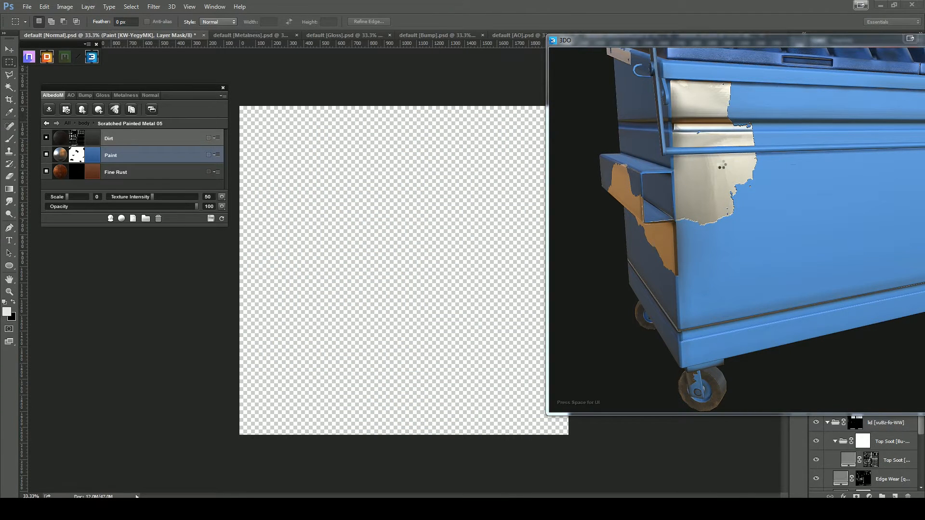
mouse_move(716, 167)
mouse_down()
mouse_move(719, 182)
mouse_move(703, 173)
mouse_move(678, 193)
mouse_move(593, 177)
mouse_move(638, 168)
mouse_move(632, 172)
mouse_move(706, 180)
mouse_up()
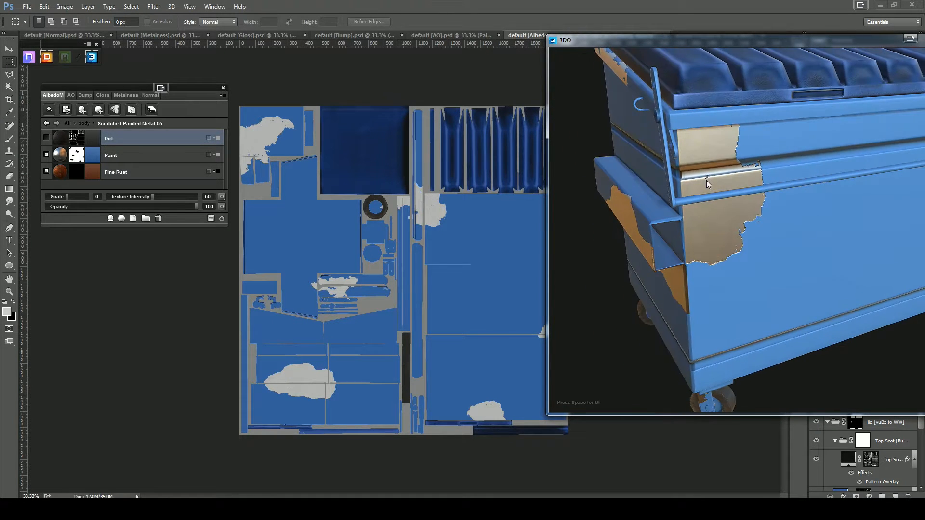
drag(780, 262, 801, 245)
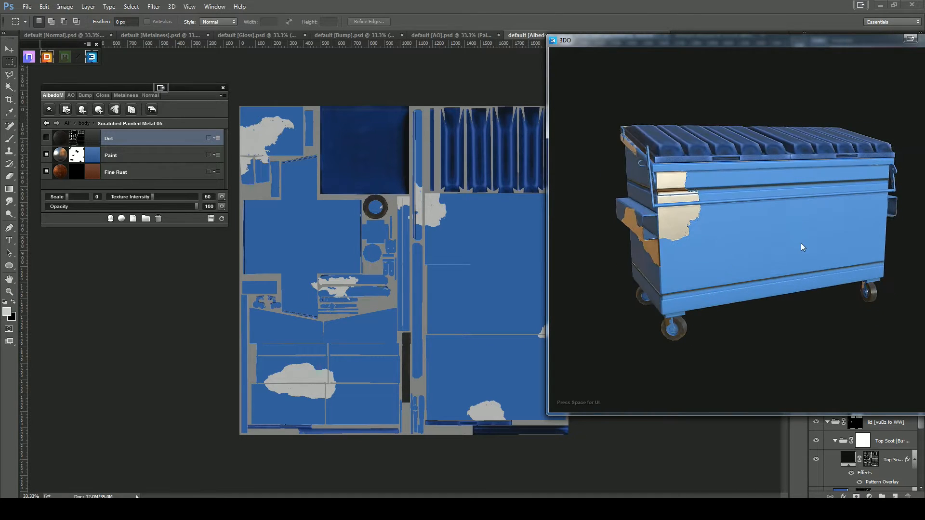
Show the Dirt layer again and inspect the chipped patch close up and on the whole dumpster
click(45, 137)
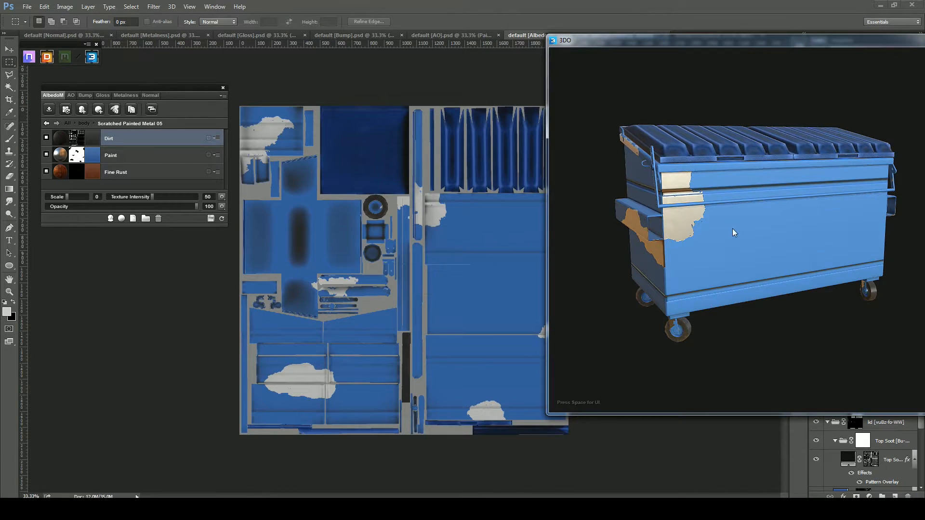
scroll(732, 231, up, 6)
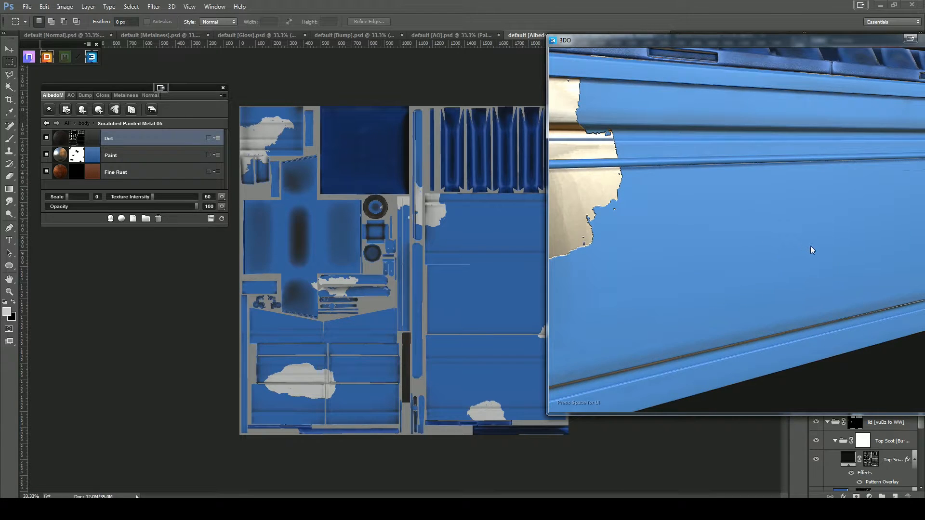
drag(684, 154, 752, 226)
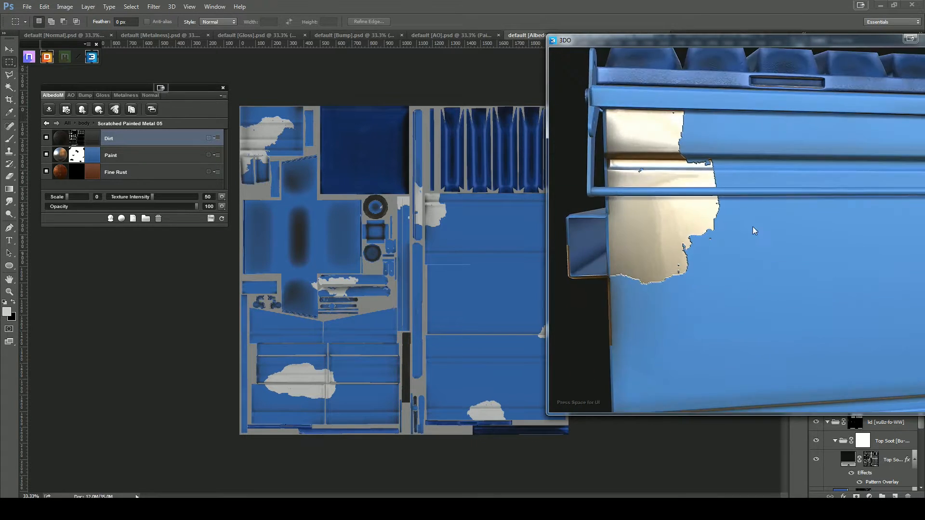
scroll(752, 226, down, 5)
scroll(797, 208, down, 3)
drag(797, 208, 805, 219)
scroll(804, 218, up, 3)
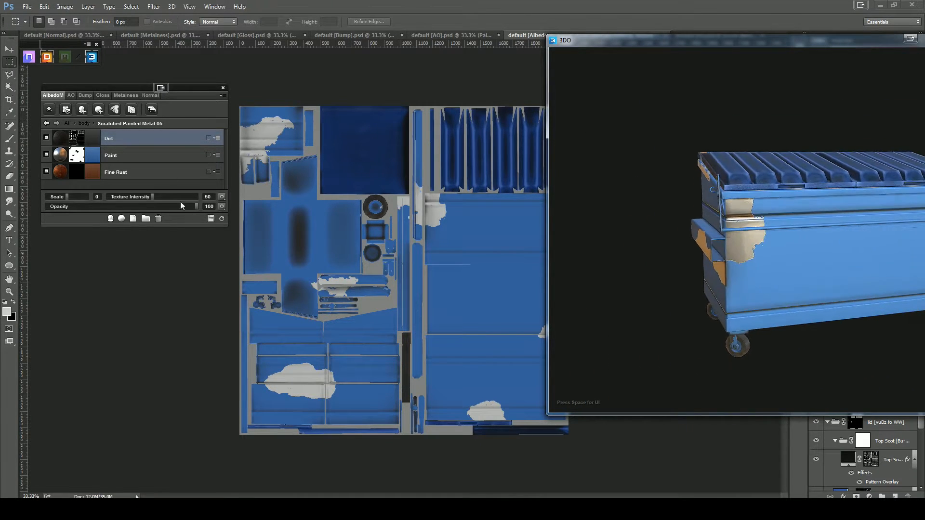
Add the Dusty Metal material from the scratched metals above the Paint layer and check its scratches on the dumpster body
click(146, 156)
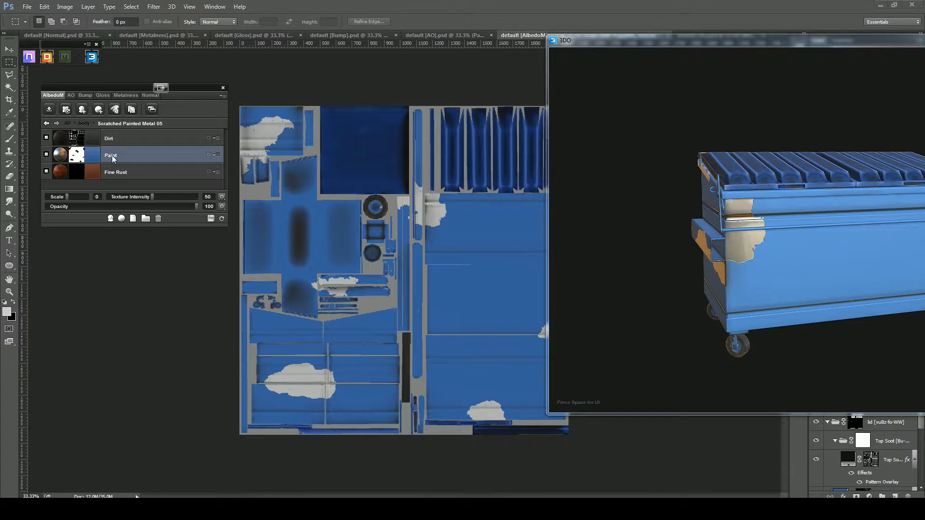
click(121, 218)
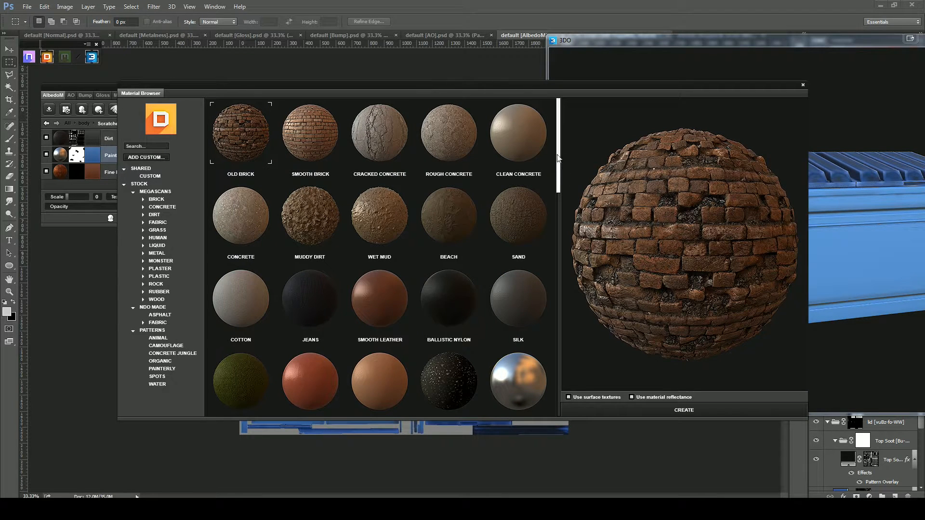
scroll(566, 251, down, 5)
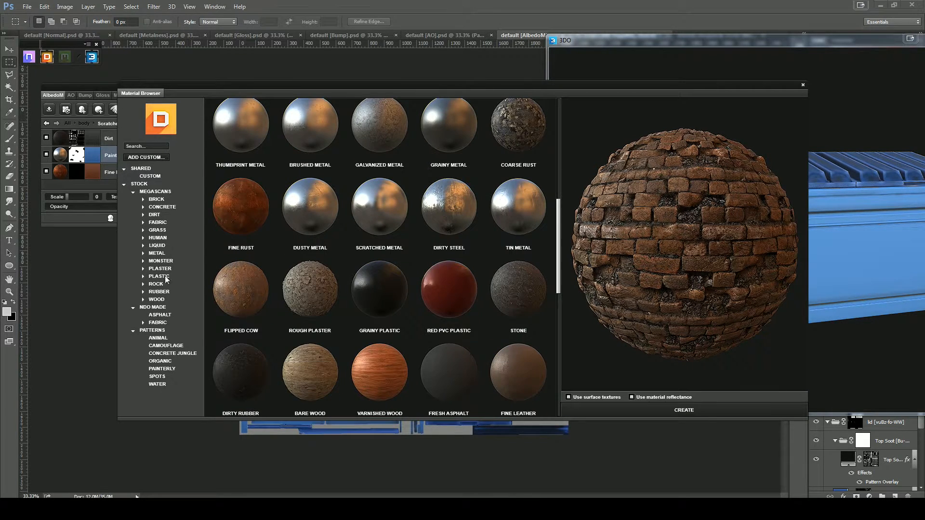
click(142, 254)
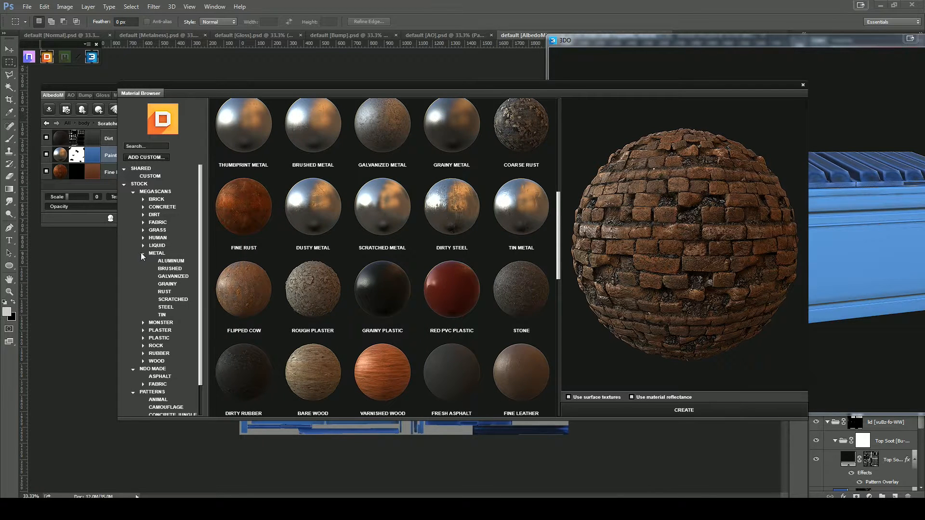
click(173, 299)
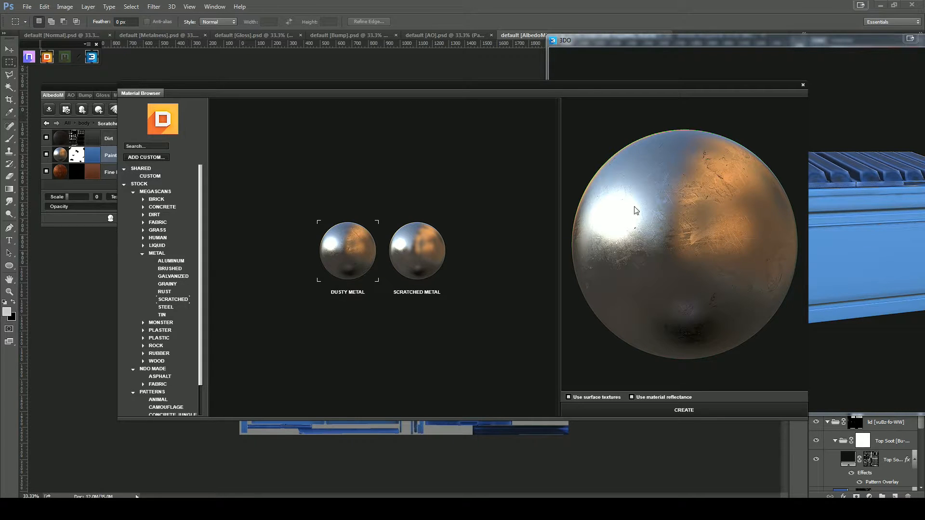
click(669, 412)
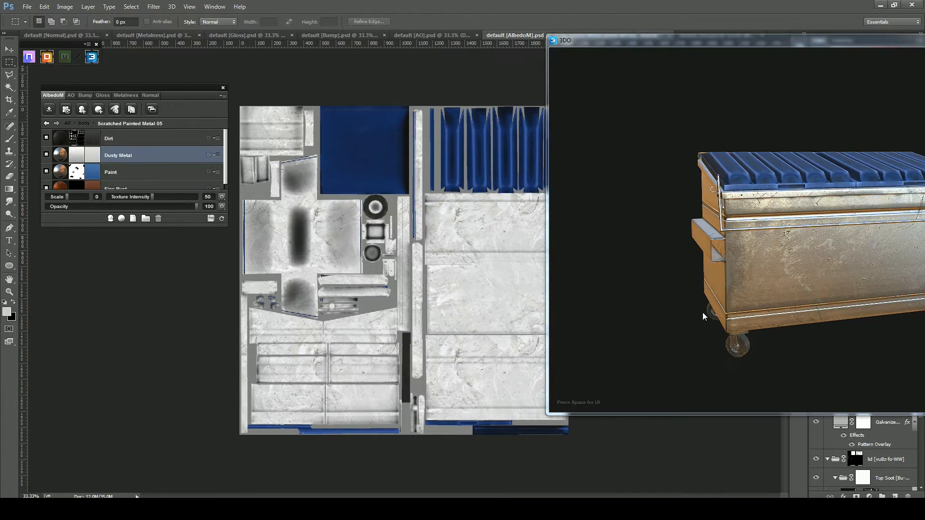
drag(781, 305, 680, 274)
mouse_move(742, 238)
mouse_down()
mouse_move(697, 250)
mouse_move(761, 246)
mouse_move(785, 260)
mouse_move(774, 264)
mouse_up()
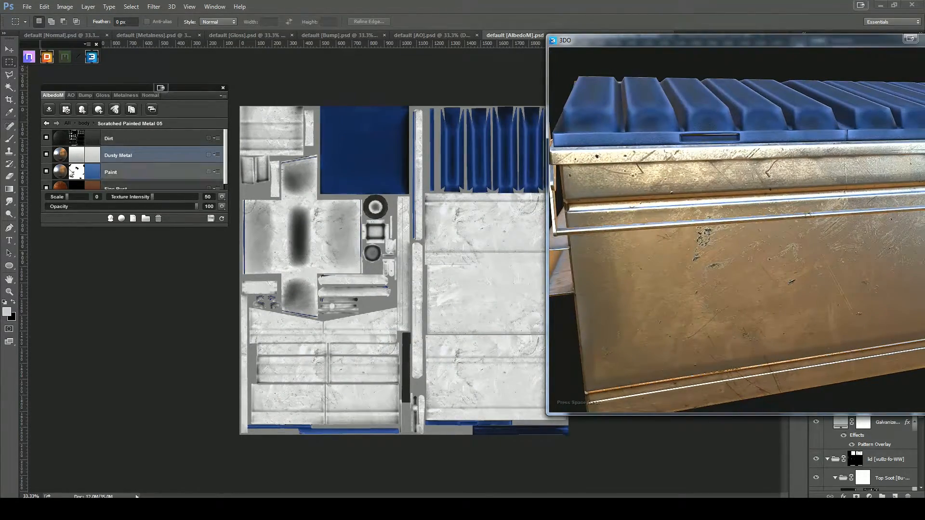
Start a Dynamask on the Dusty Metal layer from the Curvature preset
click(80, 158)
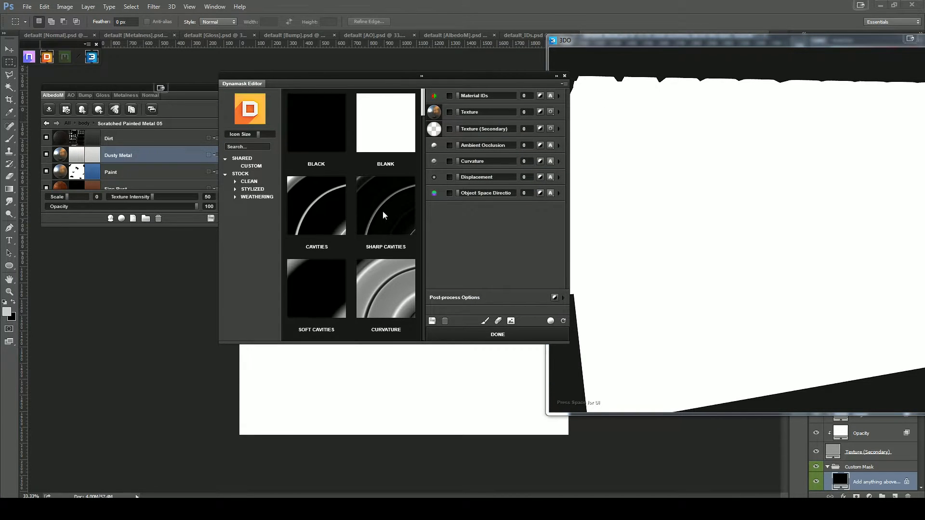
click(383, 211)
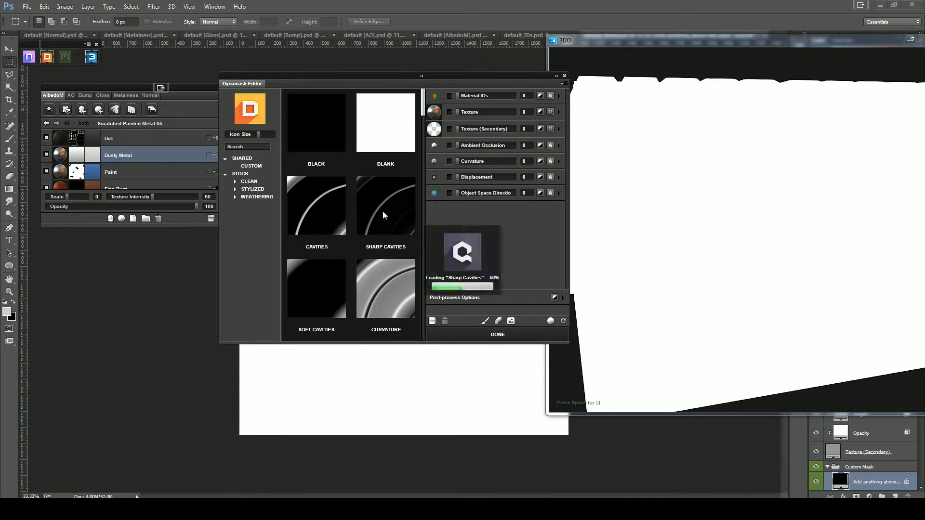
click(393, 282)
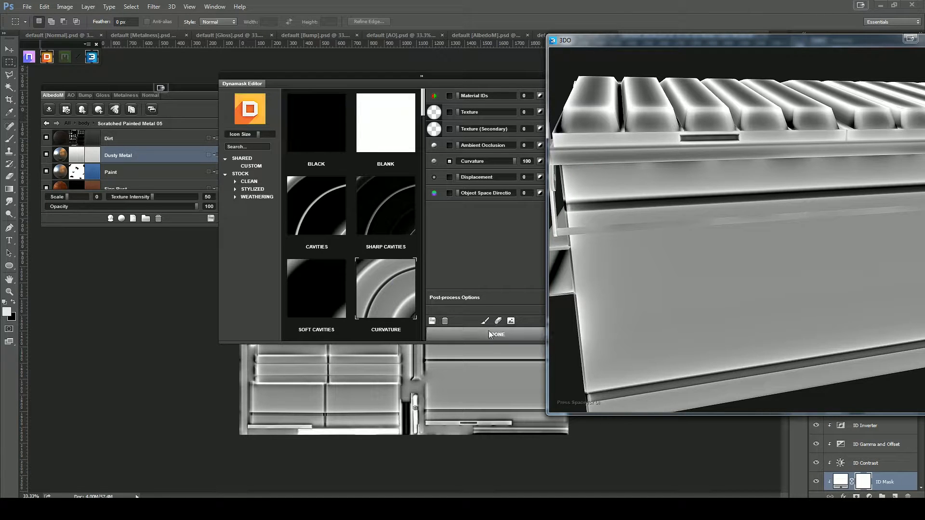
mouse_move(448, 75)
mouse_down()
mouse_move(405, 70)
mouse_move(437, 82)
mouse_up()
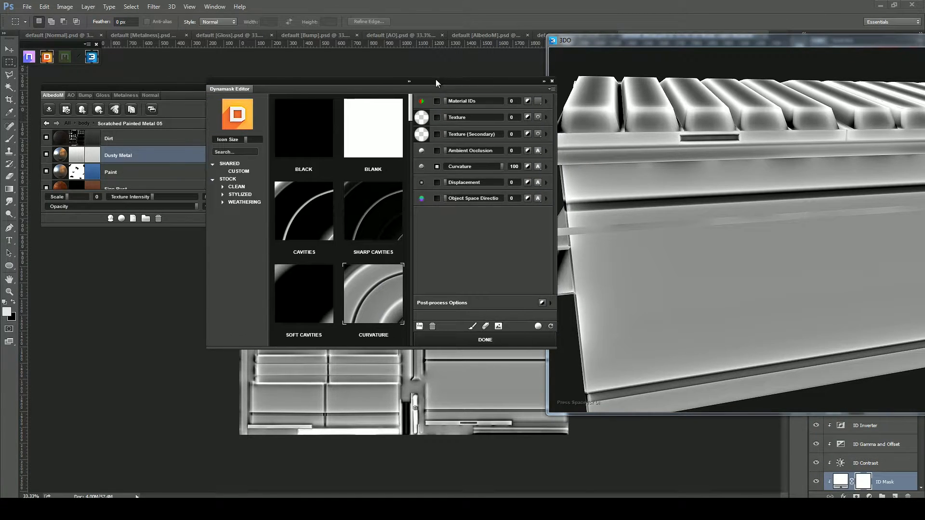
Assign the Cracked Concrete 02 spots pattern as the primary texture of the Dusty Metal mask
click(421, 117)
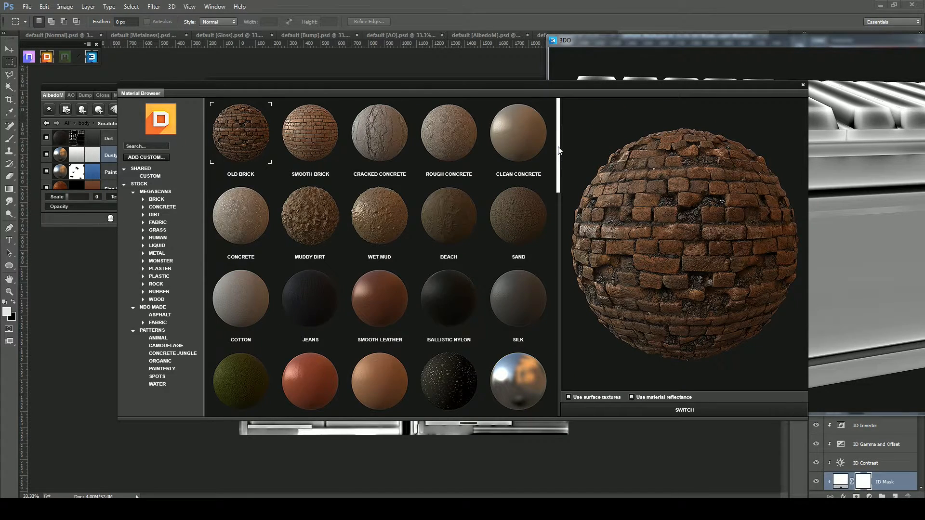
drag(560, 152, 573, 384)
click(311, 289)
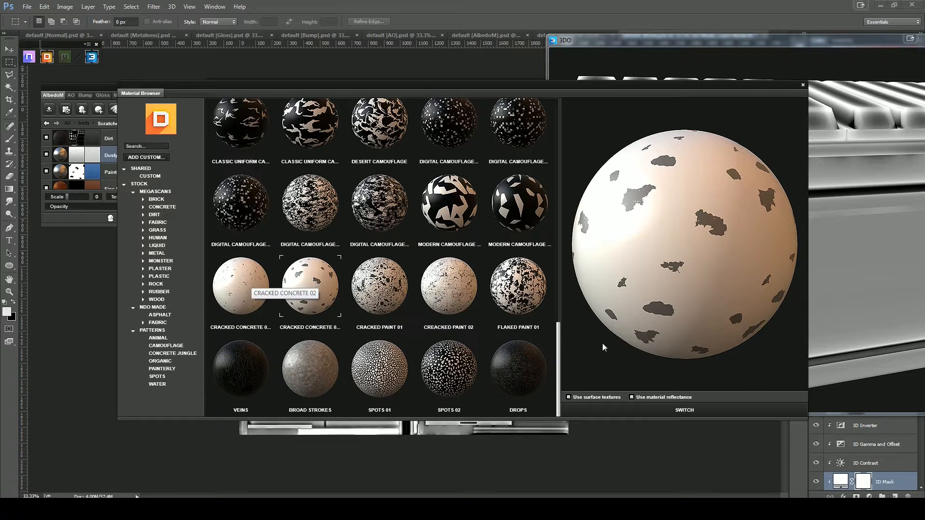
click(689, 409)
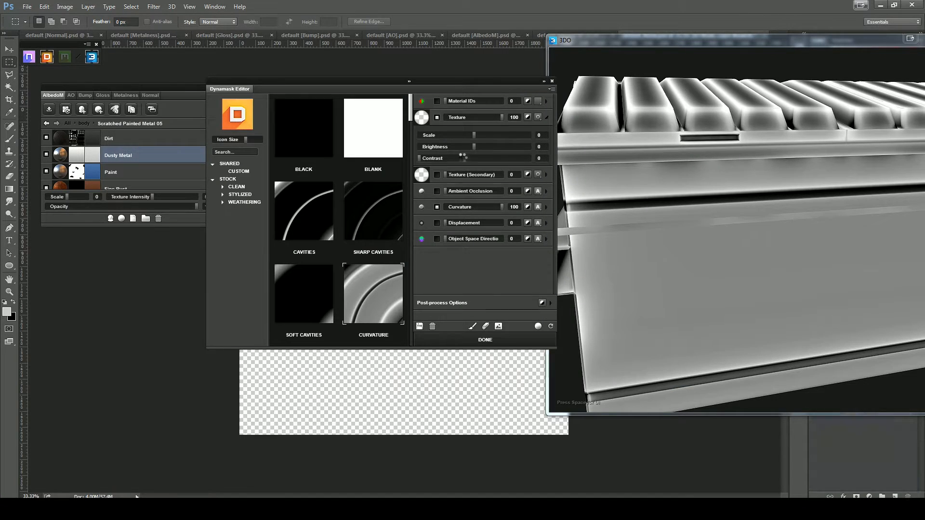
Set the mask texture's scale to 1, check the patches on the dumpster and apply the mask to the Dusty Metal layer
drag(473, 147, 480, 145)
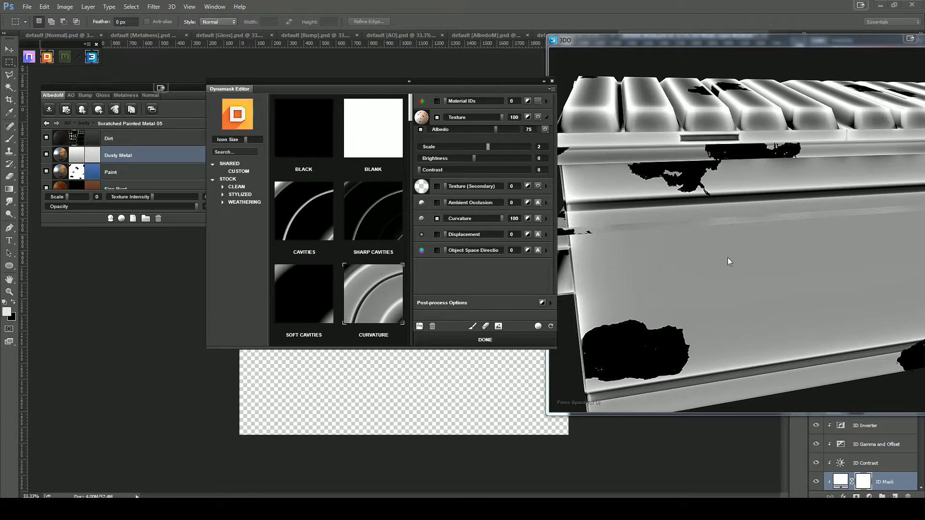
drag(597, 229, 696, 247)
scroll(695, 246, down, 3)
drag(491, 142, 483, 146)
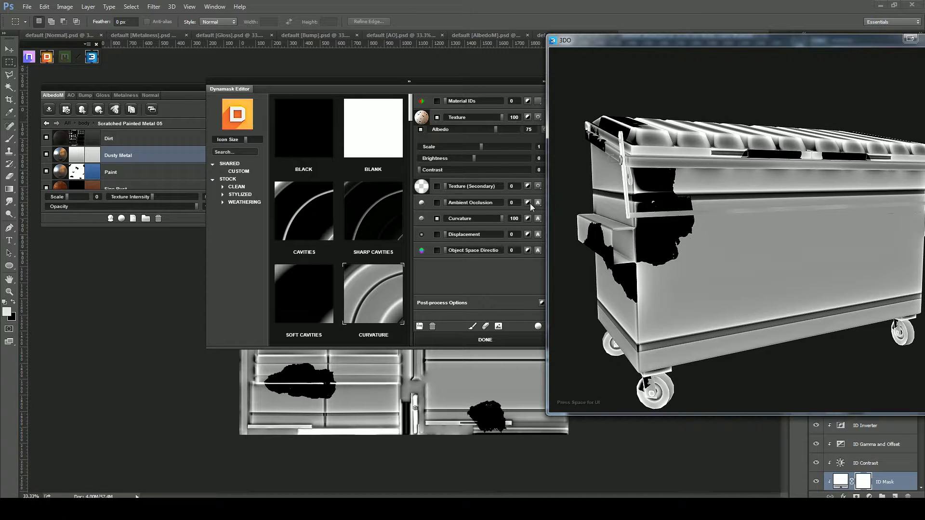
drag(731, 234, 707, 197)
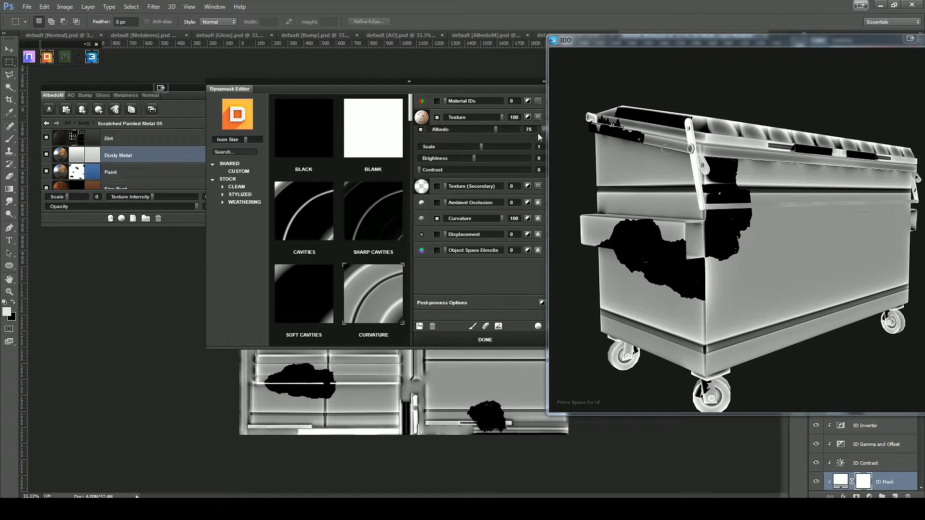
drag(480, 89, 409, 74)
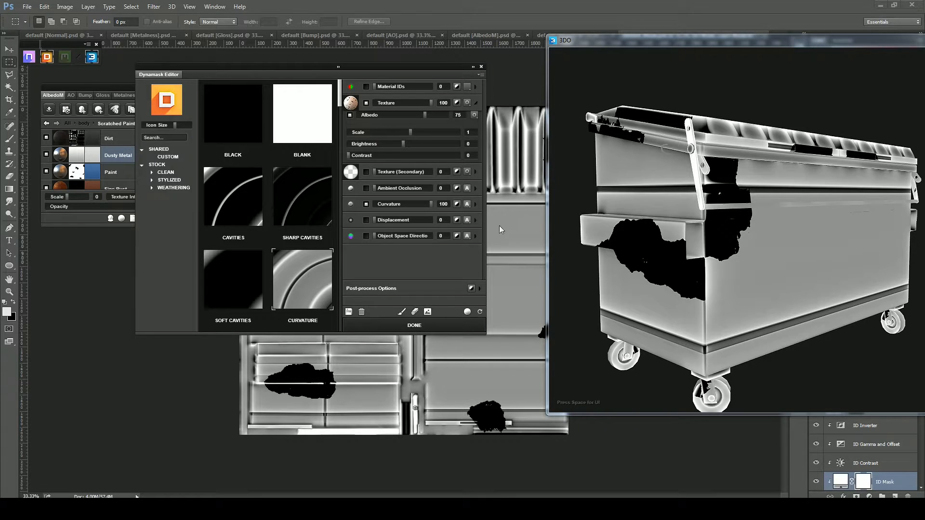
click(441, 321)
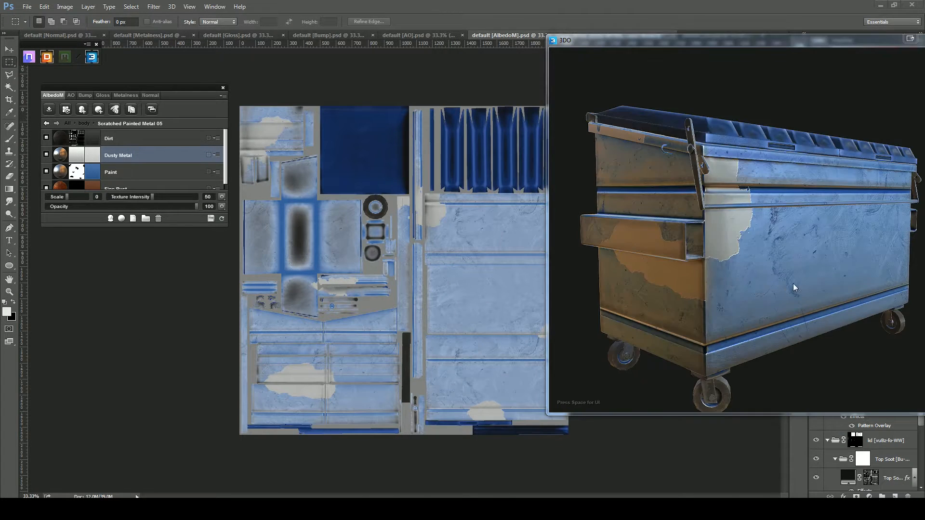
Examine the masked Dusty Metal wear on the dumpster's front in the 3DO preview, close up and as a whole
drag(744, 283, 702, 292)
drag(710, 288, 760, 257)
scroll(785, 332, up, 5)
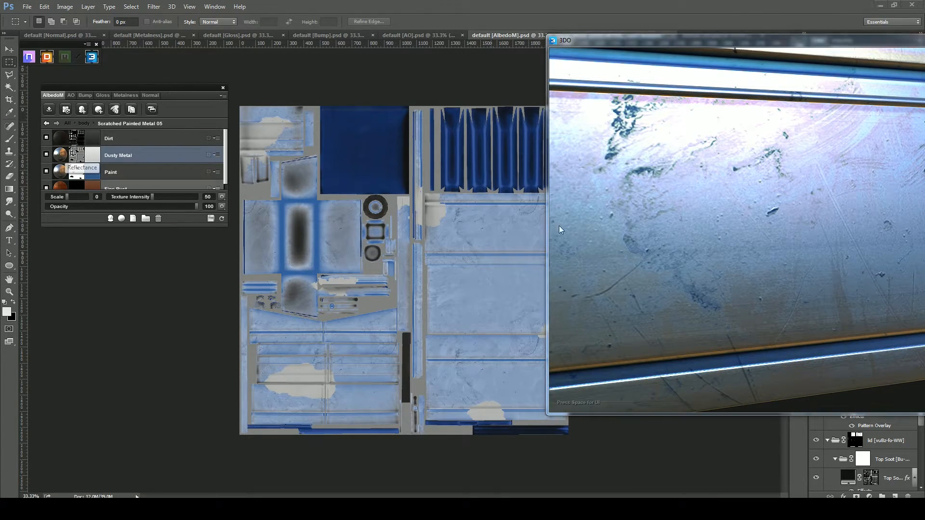
scroll(648, 232, down, 5)
drag(683, 242, 661, 206)
drag(702, 254, 718, 254)
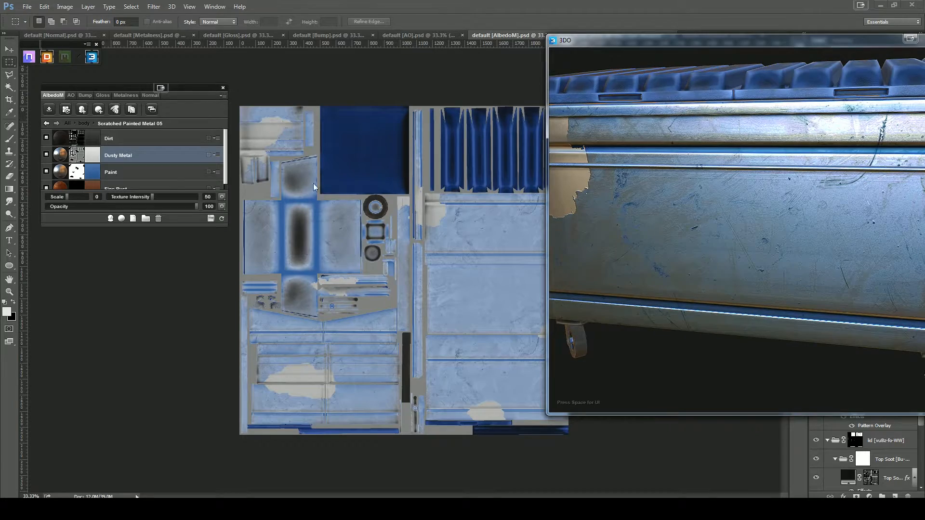
drag(628, 169, 717, 230)
scroll(715, 228, down, 5)
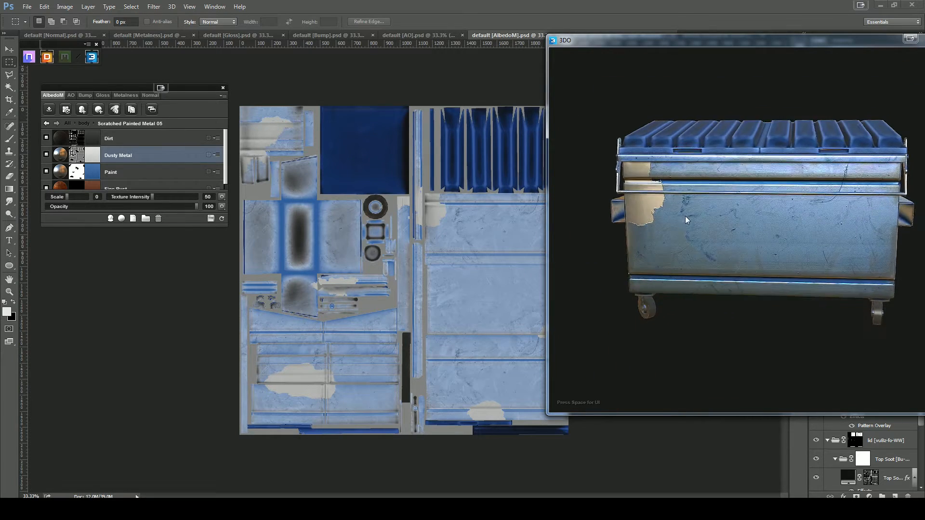
Recolour the Dusty Metal layer from light grey to a pale, desaturated blue
key(i)
click(91, 155)
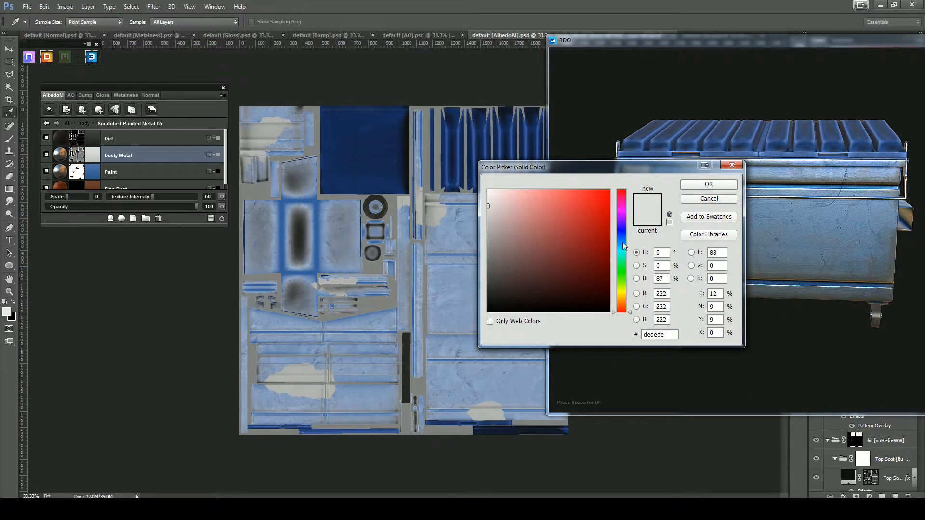
click(621, 240)
drag(490, 217, 510, 224)
click(704, 185)
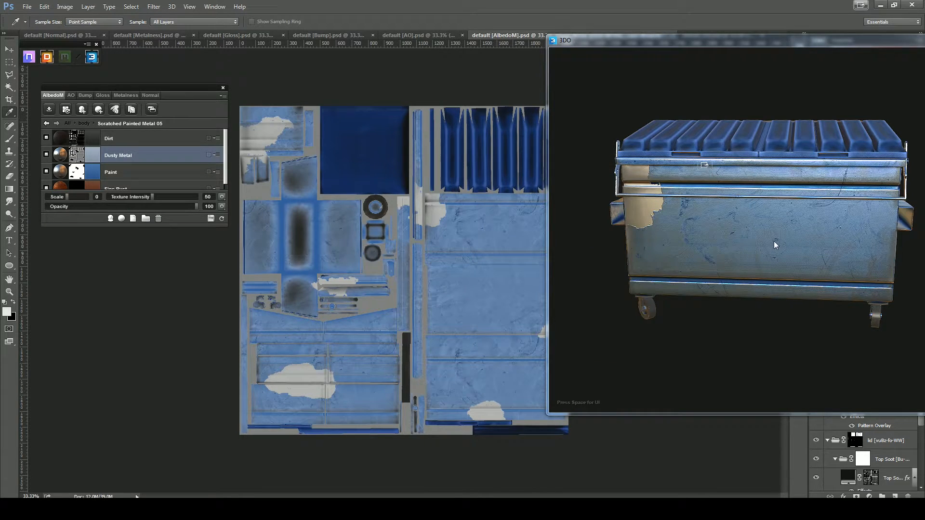
Inspect the recoloured Dusty Metal wear on the dumpster's front and side from several angles and distances
scroll(784, 271, up, 10)
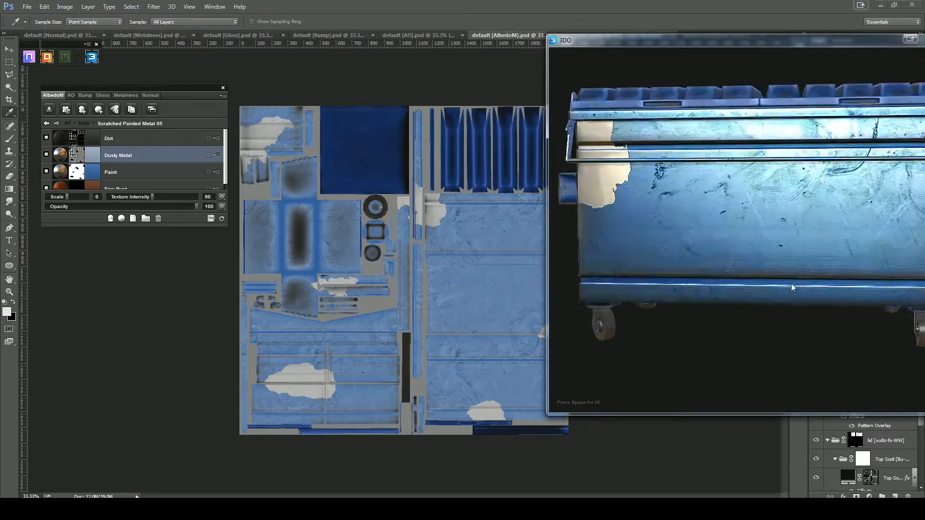
drag(773, 271, 815, 265)
scroll(810, 271, down, 5)
drag(901, 282, 457, 274)
scroll(868, 281, down, 5)
drag(759, 239, 795, 250)
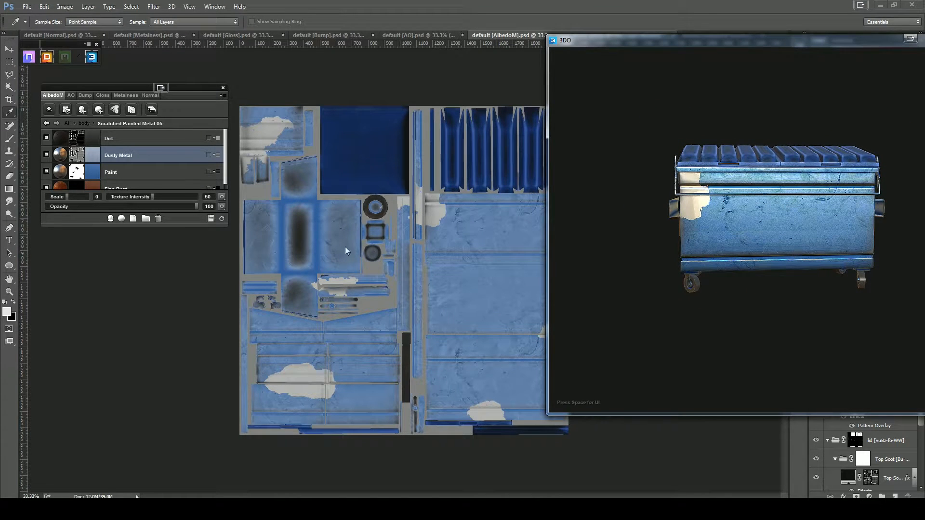
drag(775, 281, 828, 298)
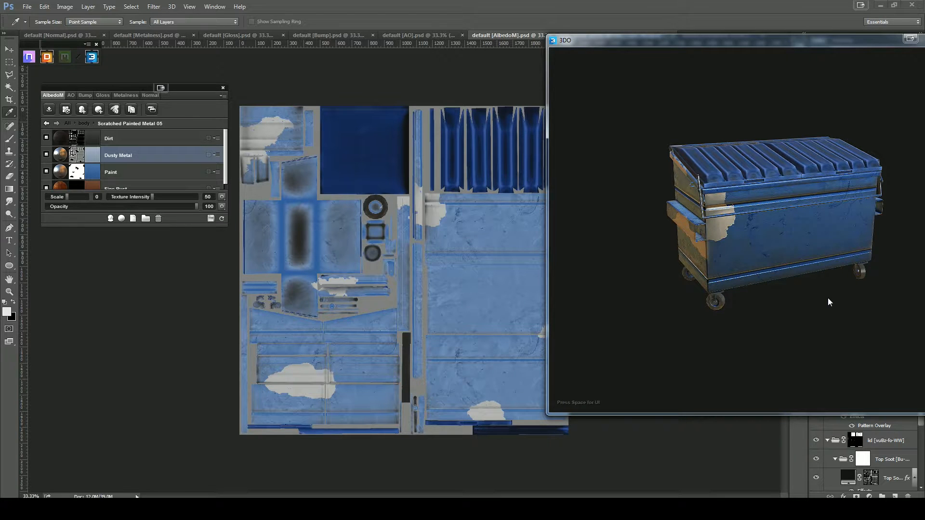
drag(791, 292, 879, 245)
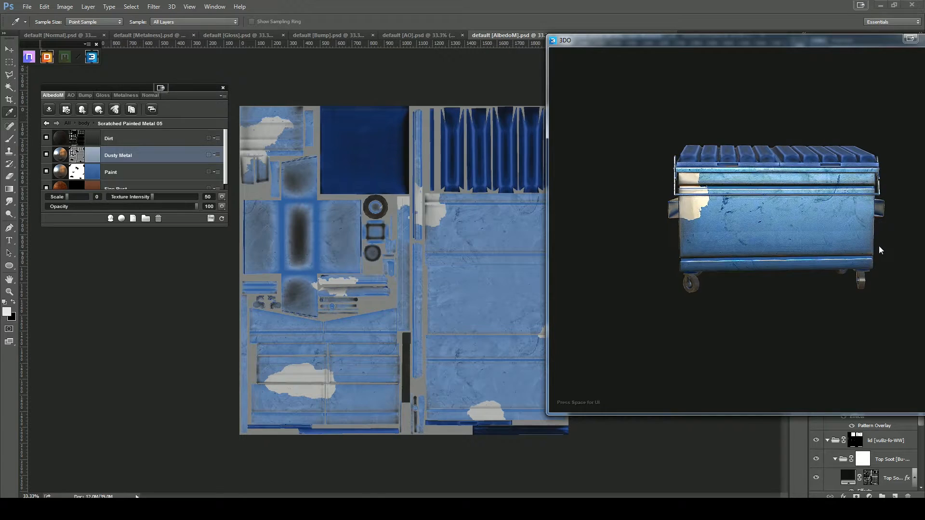
drag(746, 255, 838, 256)
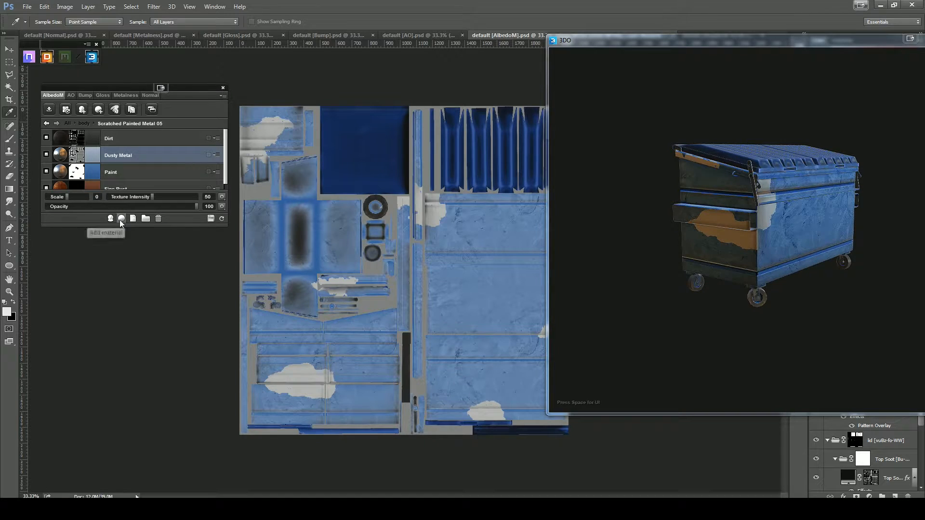
drag(708, 183, 670, 242)
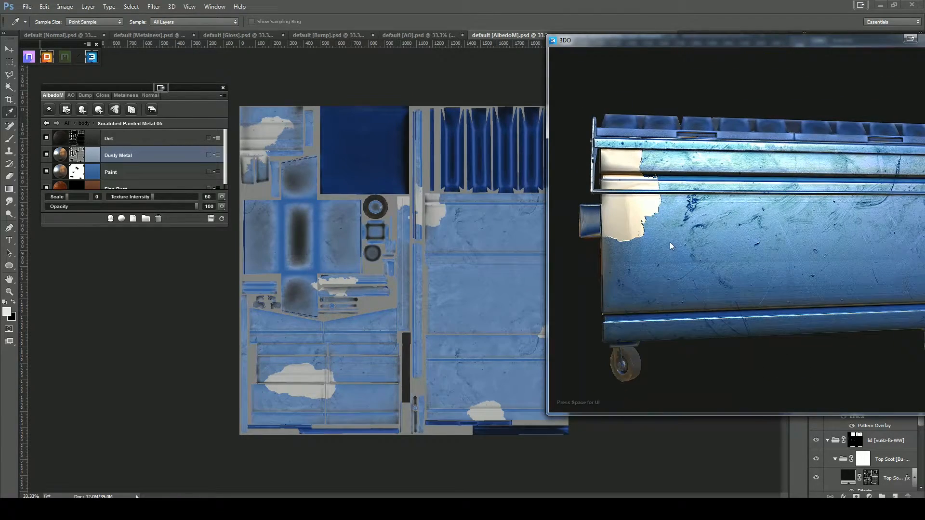
drag(645, 245, 694, 255)
drag(753, 291, 891, 337)
drag(820, 311, 703, 284)
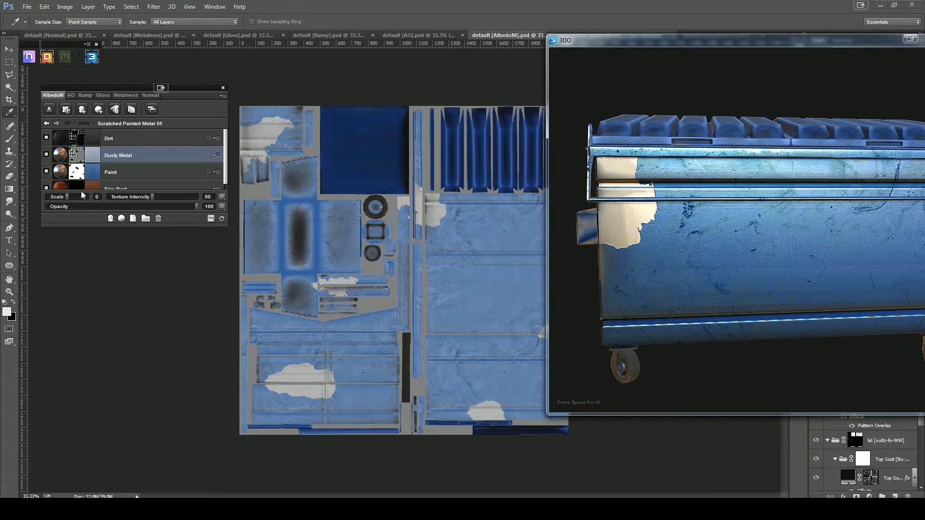
Return to the top level of the material groups, check the whole dumpster and save the DDO project
click(67, 124)
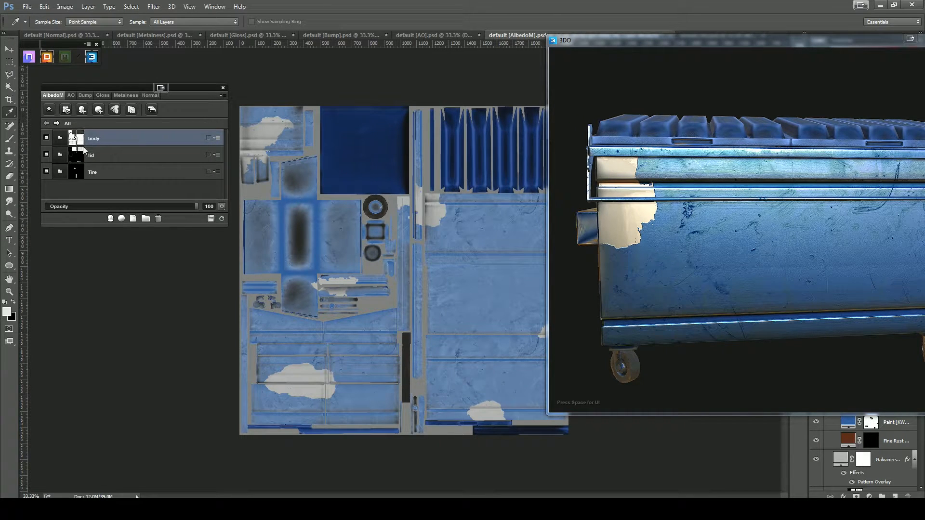
drag(653, 276, 760, 308)
drag(716, 289, 738, 274)
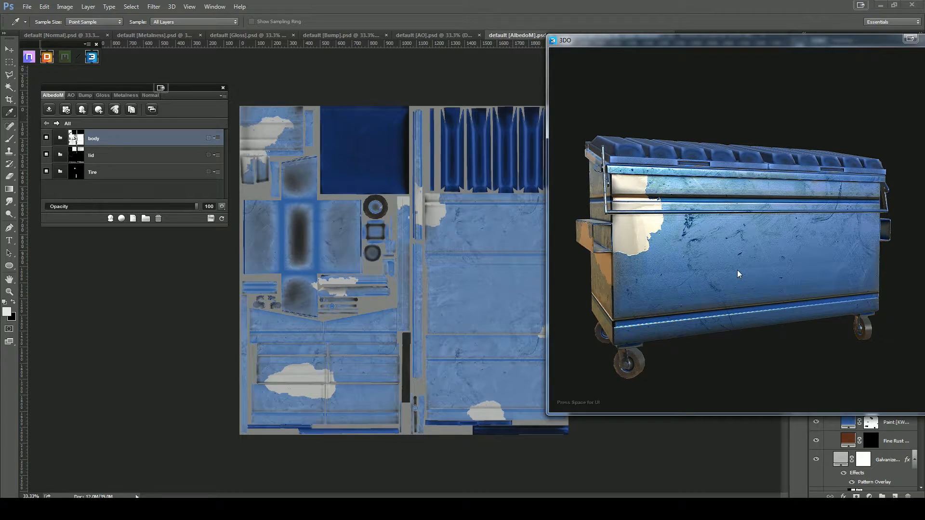
drag(749, 268, 741, 288)
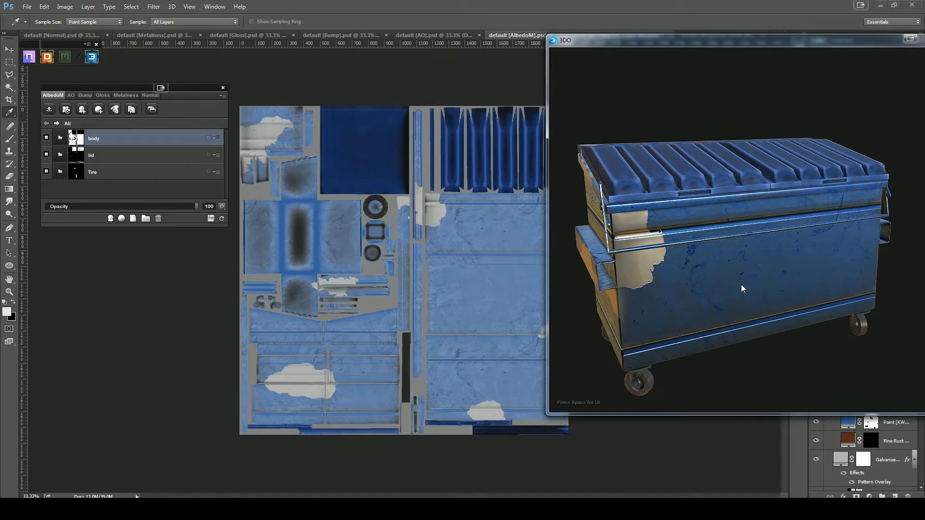
drag(720, 40, 521, 97)
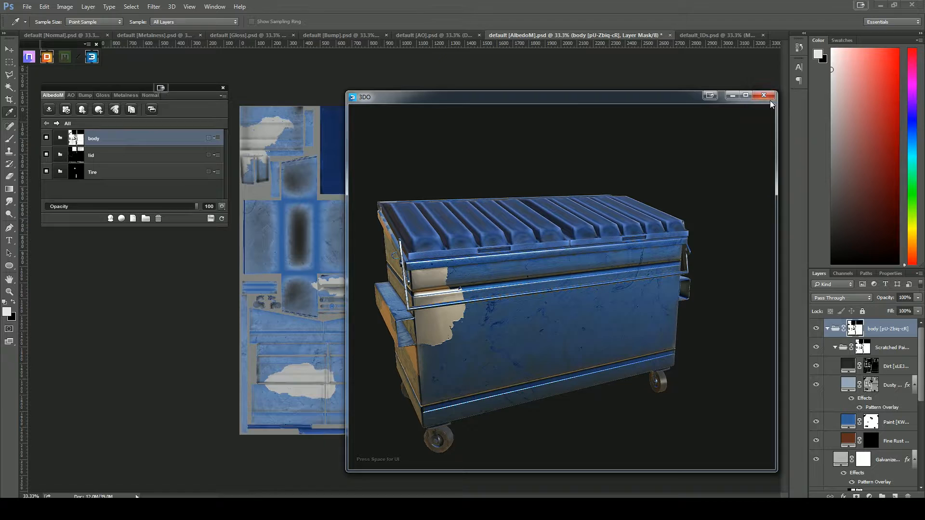
click(223, 95)
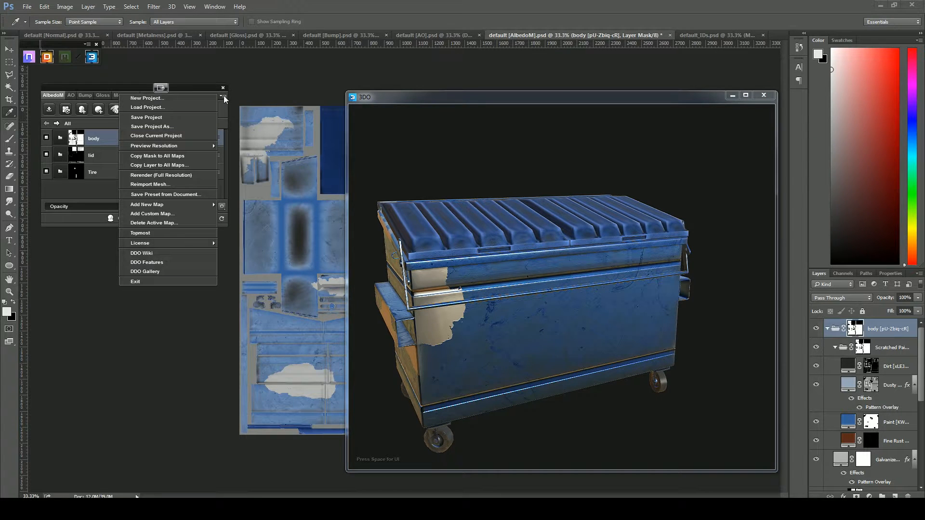
click(163, 117)
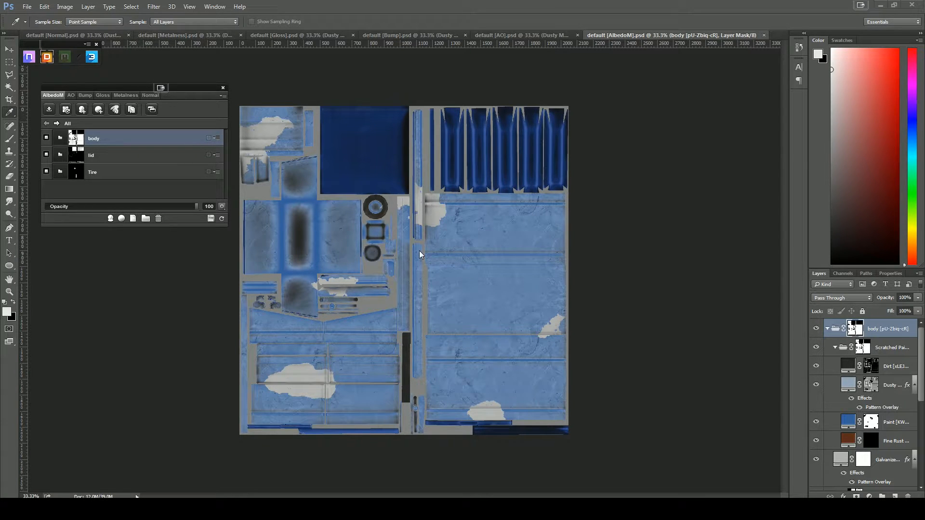
Open the map exporter and browse for the export path to the Dumpster02 folder inside Texturing/Inputs
click(50, 110)
drag(461, 215, 281, 153)
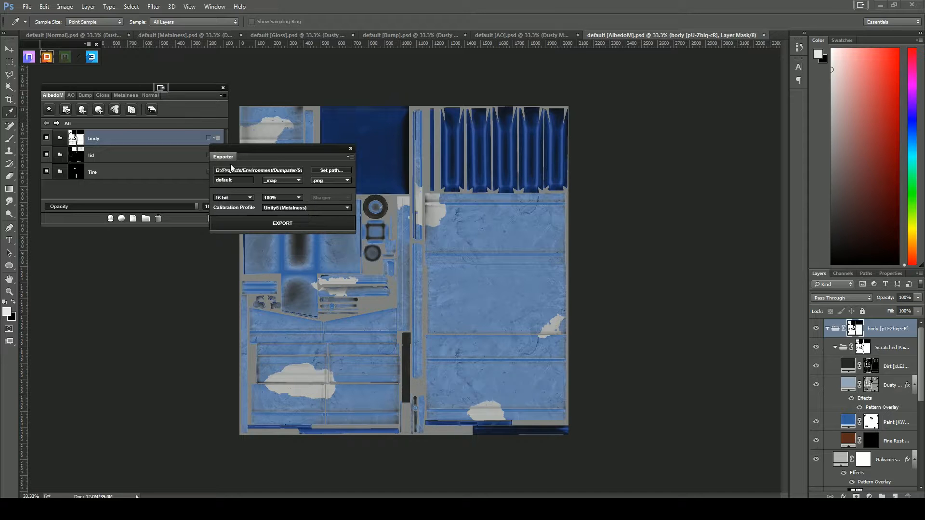
click(326, 169)
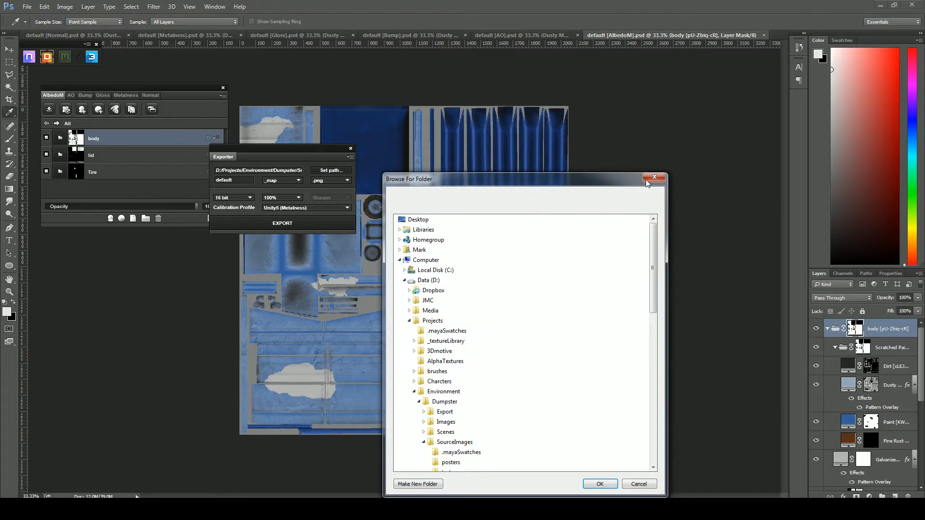
drag(592, 181, 581, 136)
drag(639, 207, 641, 308)
click(452, 293)
double_click(453, 294)
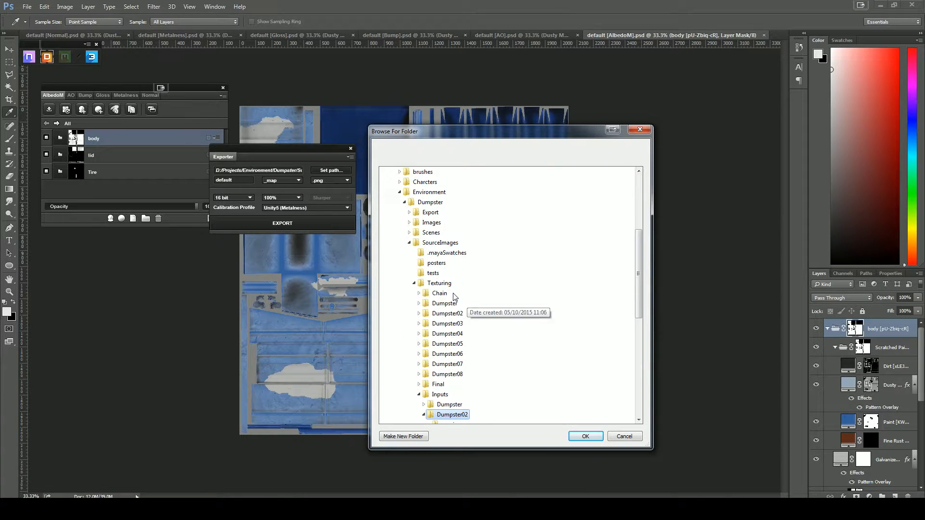
scroll(634, 291, down, 5)
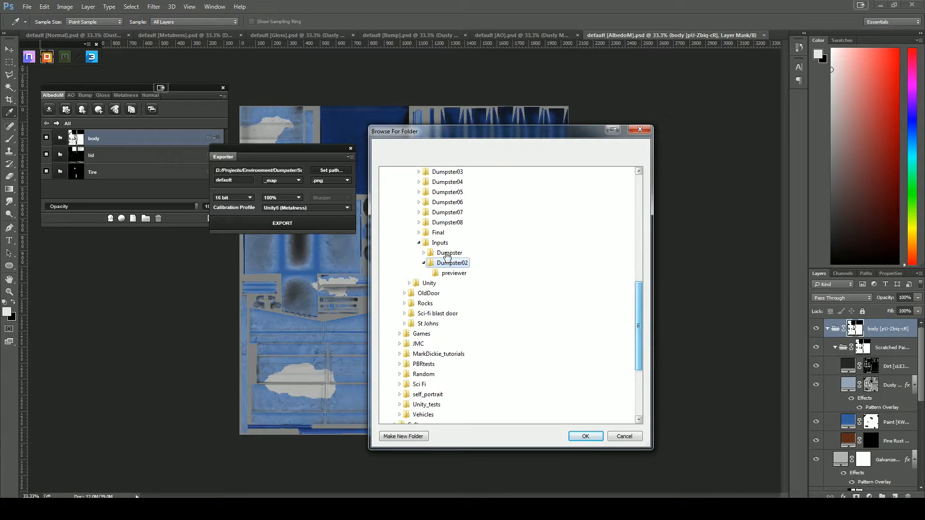
drag(639, 325, 640, 304)
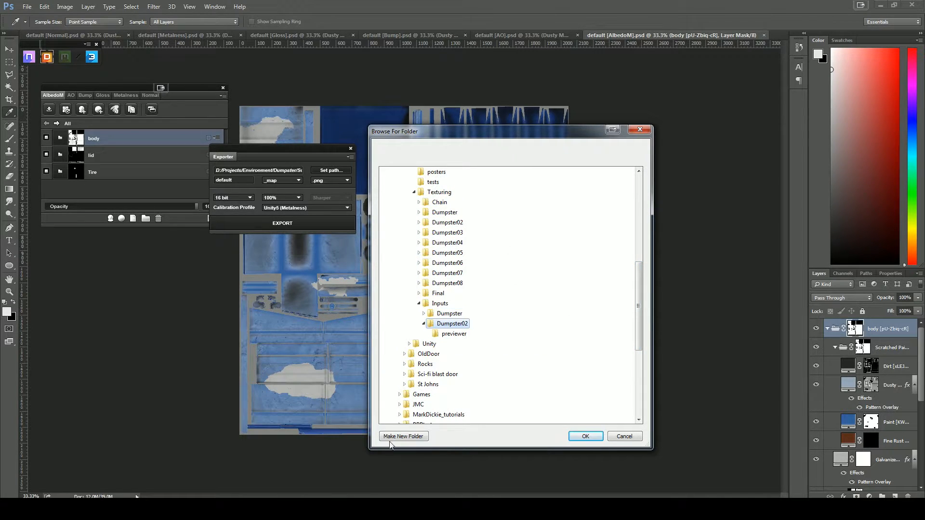
Create a new folder named Unity inside Dumpster02 and set it as the export path
click(404, 436)
text(Unity)
key(Return)
click(592, 436)
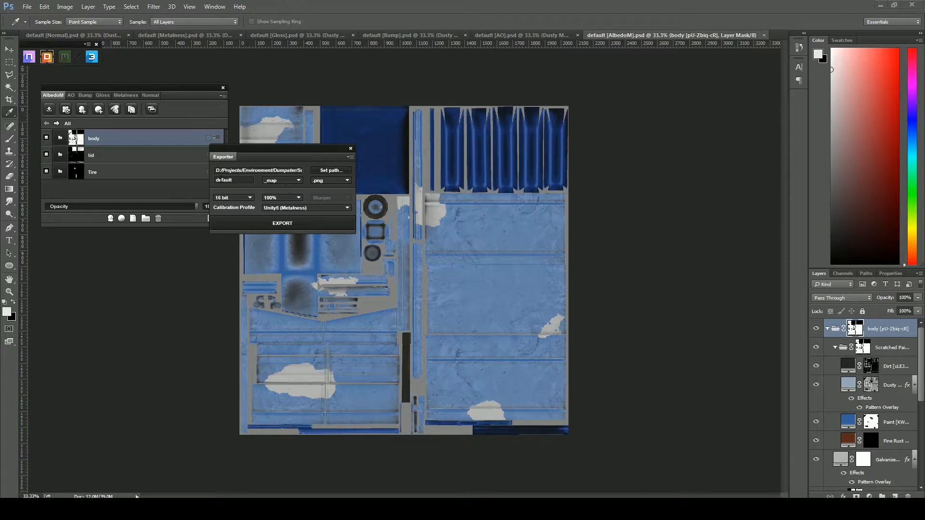
Name the exported files Dumpster with the _map suffix and export the maps as 16-bit PNGs for Unity5 (Metalness)
click(292, 182)
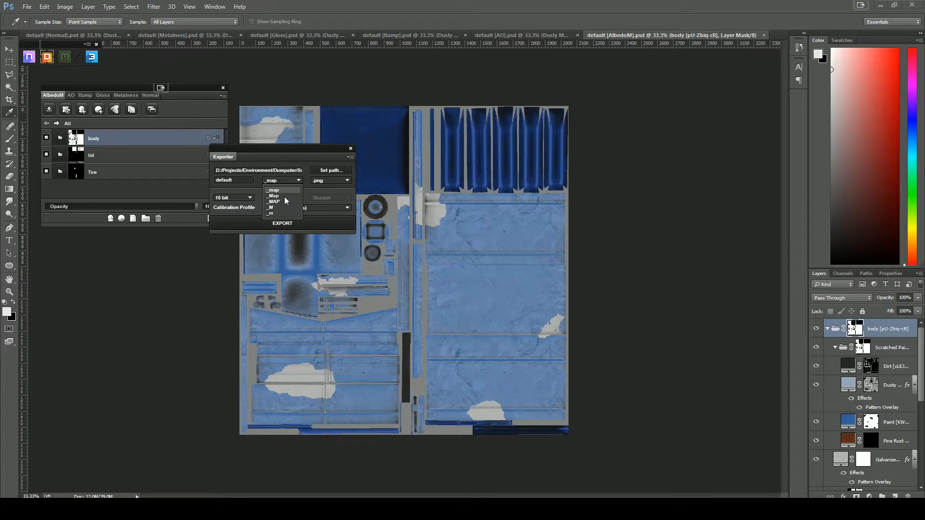
click(276, 189)
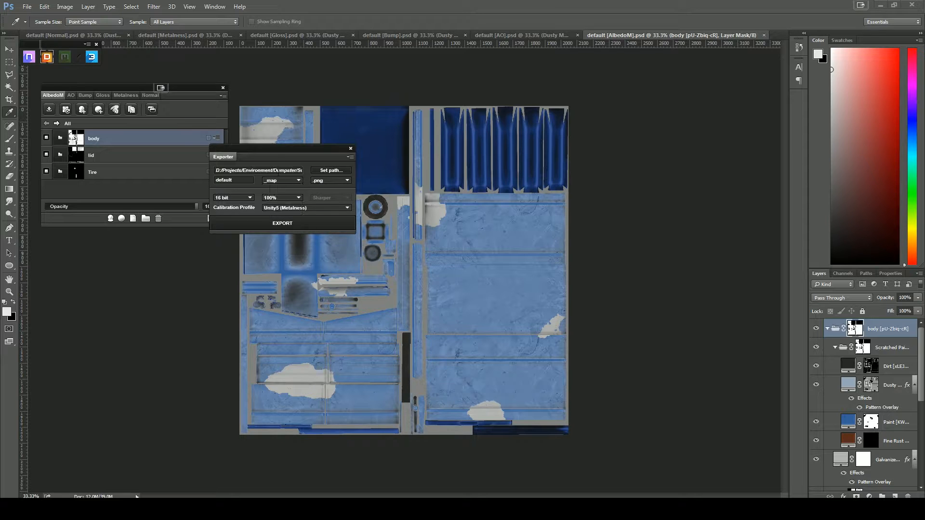
click(244, 198)
drag(301, 171, 313, 177)
double_click(297, 171)
click(294, 171)
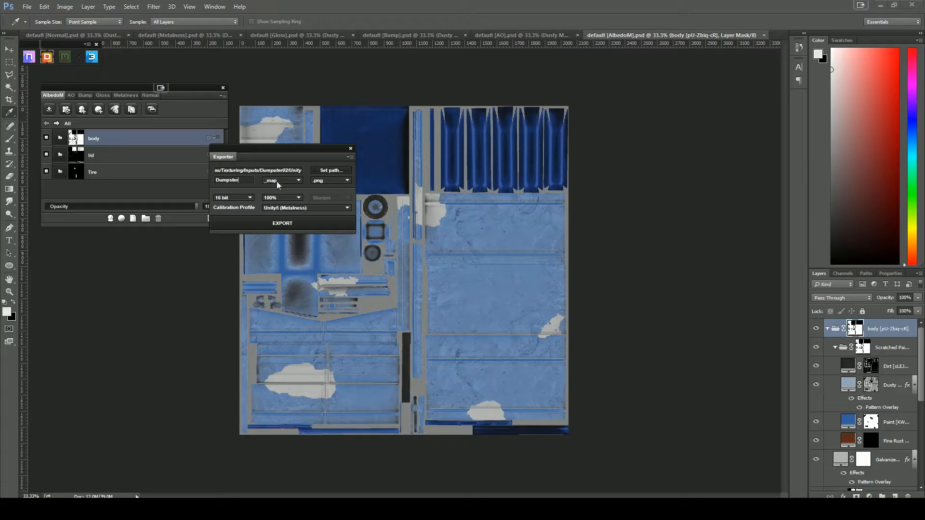
click(294, 223)
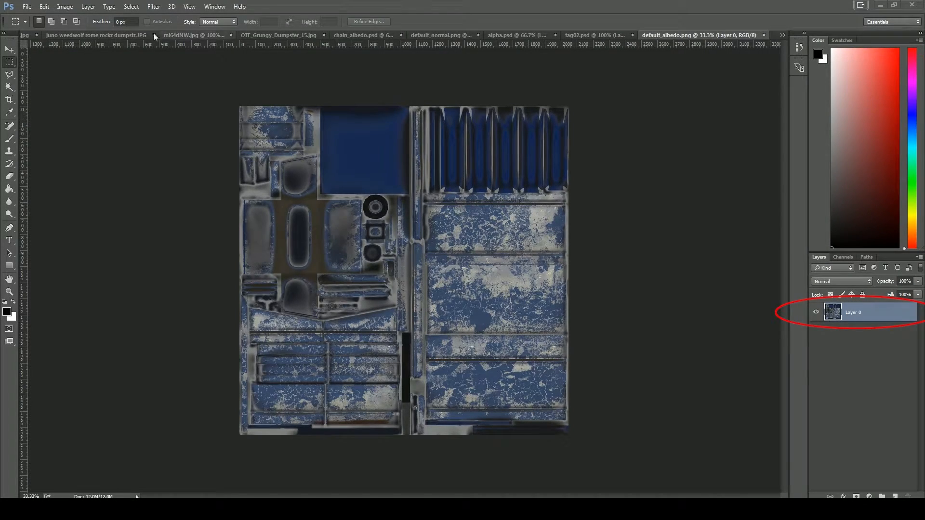
Copy the whole Waste Management logo from logo01.psd and paste it into default_albedo.png
click(23, 36)
click(783, 35)
click(783, 35)
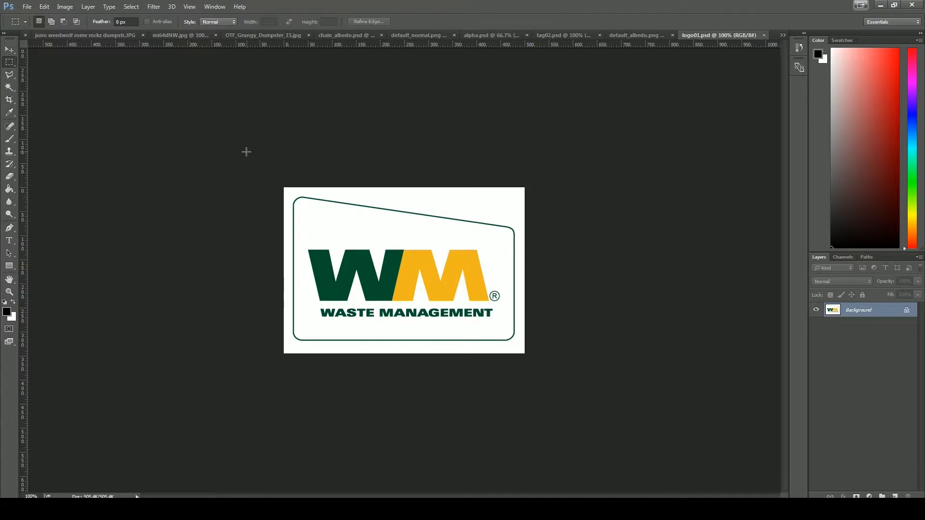
key(ctrl+a)
key(ctrl+c)
click(636, 35)
key(ctrl+v)
Place the pasted logo on the large side panel of the albedo texture and scale it to about 85%
key(v)
drag(415, 270, 508, 296)
key(ctrl+t)
drag(538, 269, 525, 276)
drag(508, 300, 517, 296)
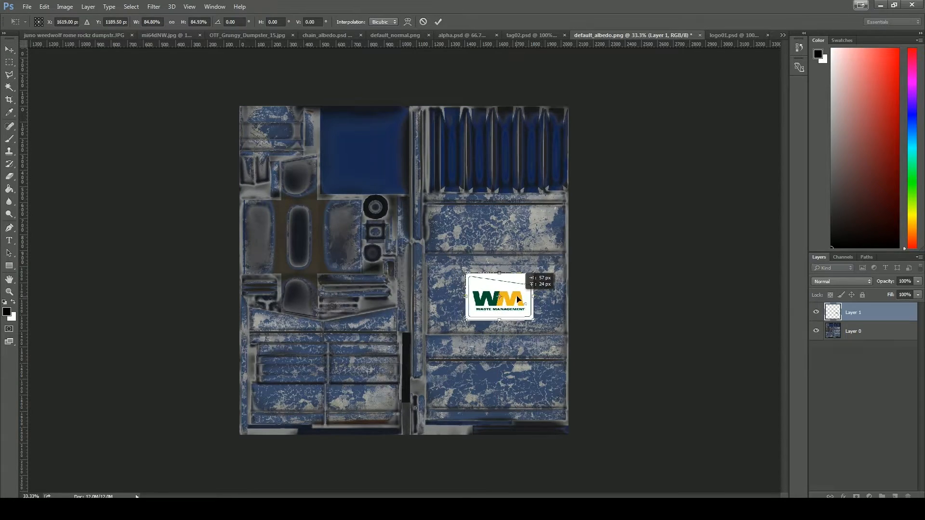
key(Return)
Reduce the opacity of the Waste Management logo layer to 93%
key(ctrl+plus)
key(ctrl+plus)
click(918, 281)
drag(914, 294, 923, 295)
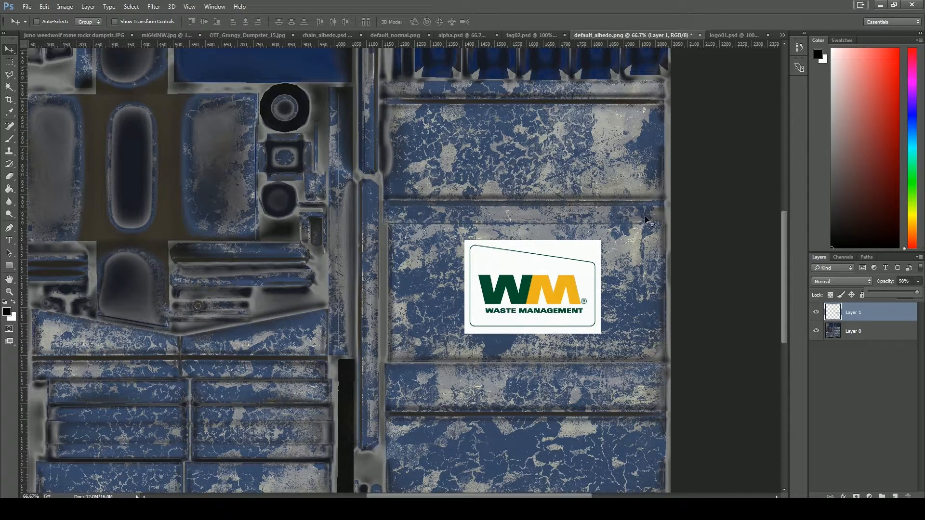
drag(916, 295, 913, 296)
Darken the logo with a Levels adjustment by lowering its white output level
click(109, 6)
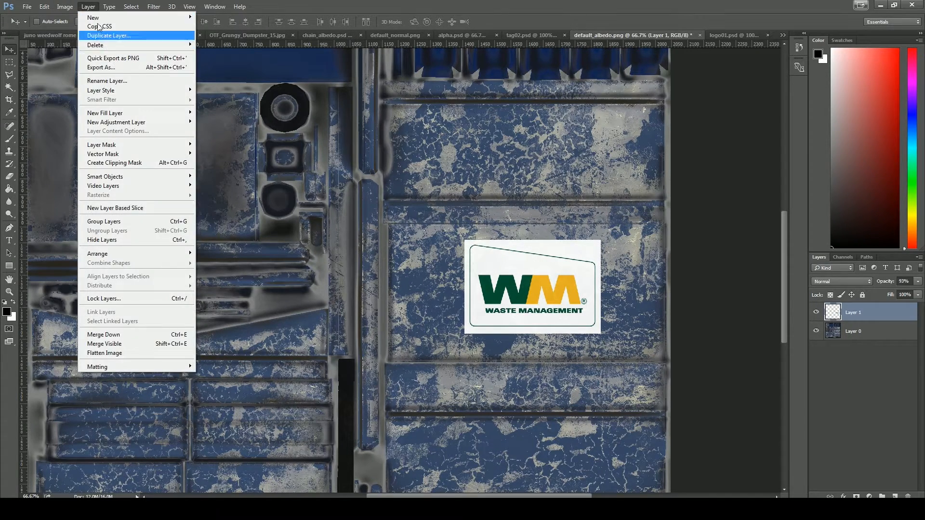
mouse_move(73, 31)
click(221, 45)
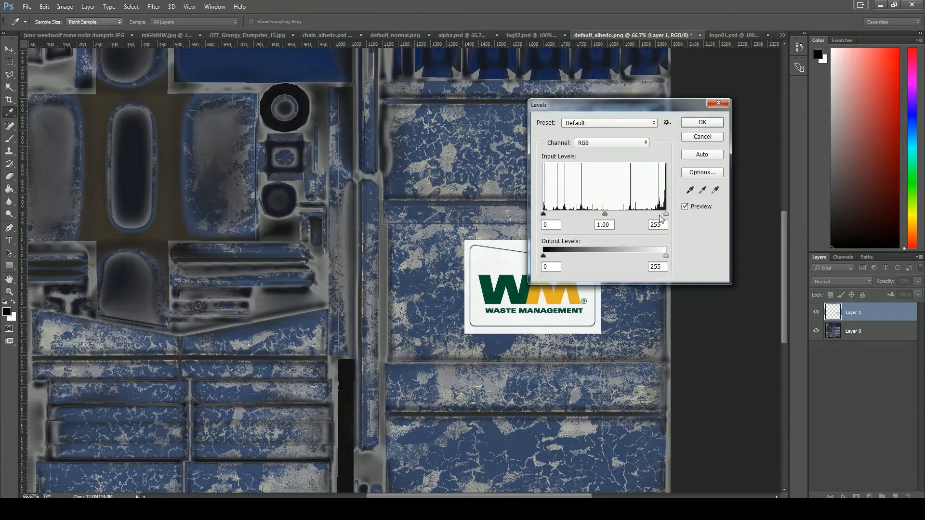
drag(665, 255, 616, 260)
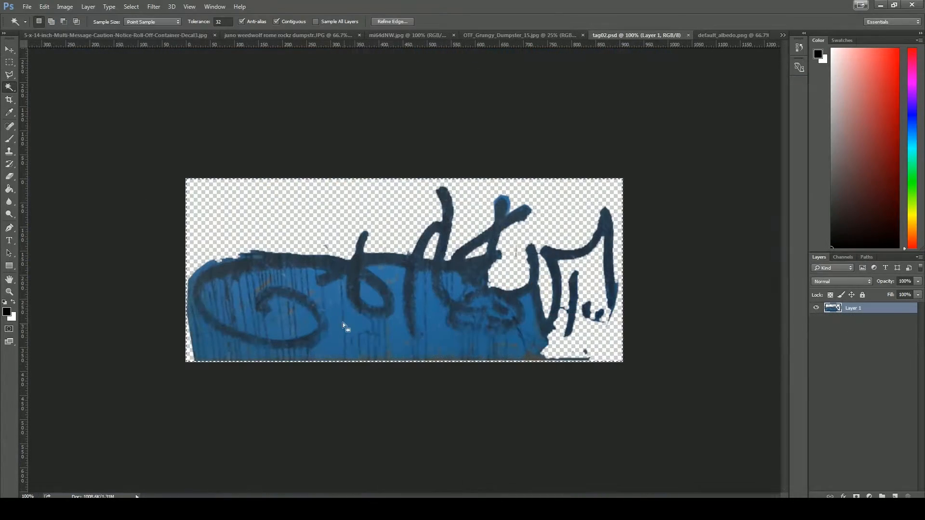
Select and delete the blue paint areas around and inside the graffiti strokes in tag02.psd
click(430, 339)
key(Delete)
click(278, 325)
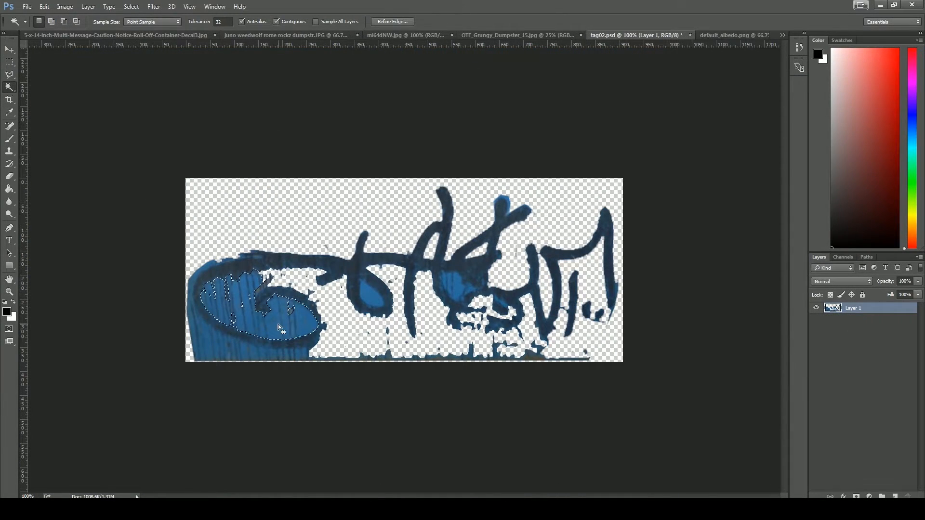
key(Delete)
click(371, 296)
key(Delete)
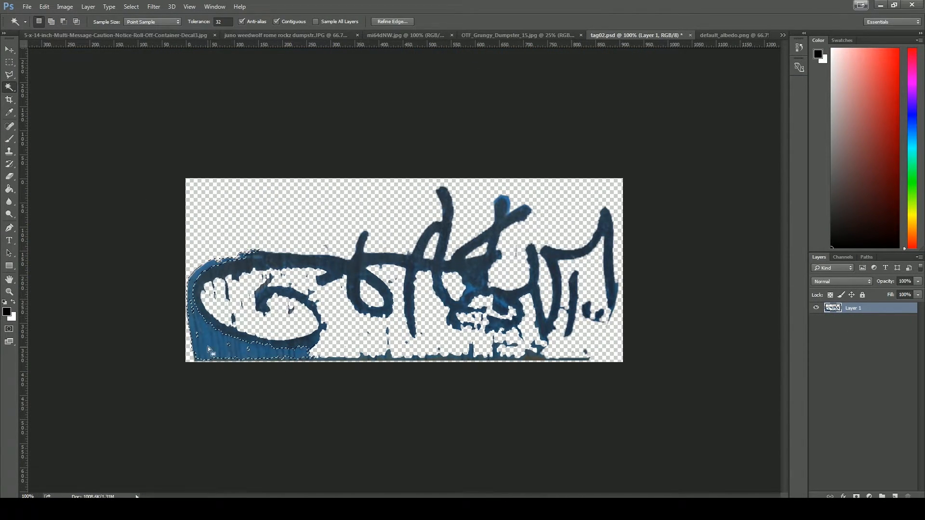
key(Delete)
click(506, 197)
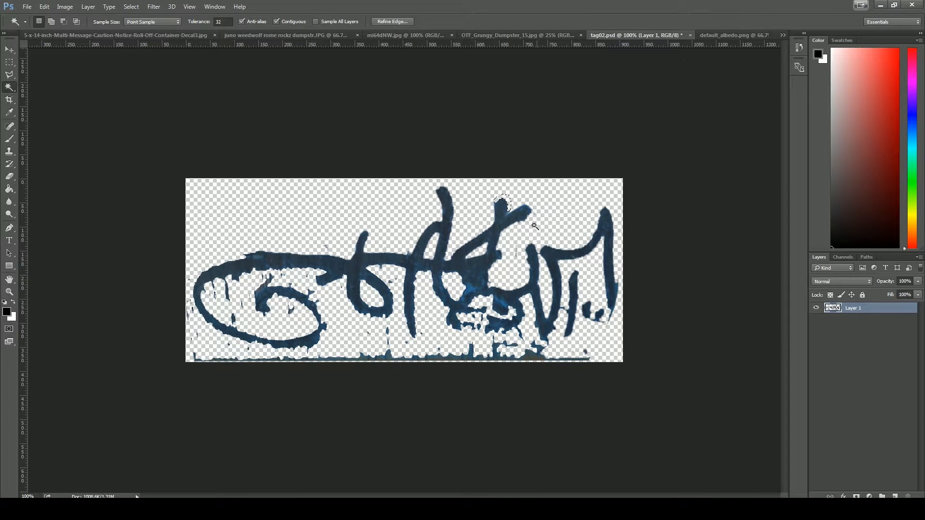
Deselect everything and apply the Blur filter to the cut-out graffiti tag
key(m)
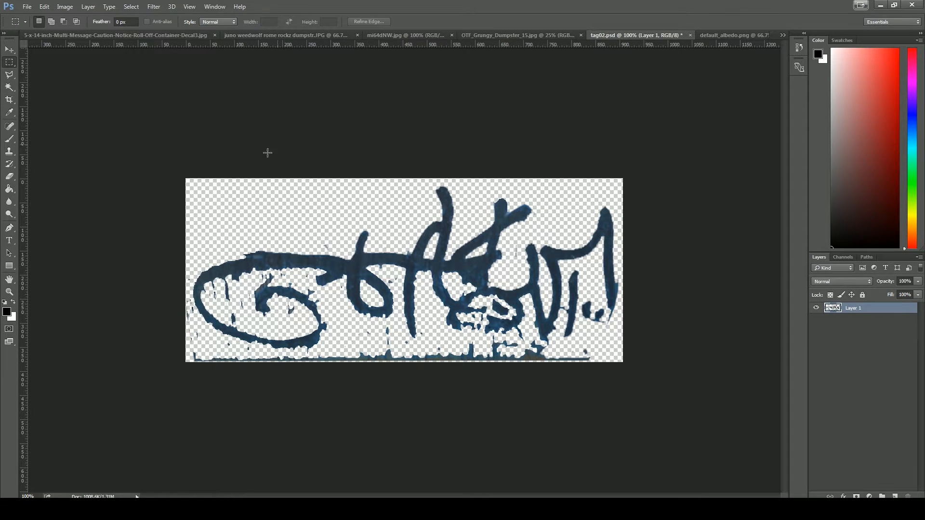
click(154, 7)
mouse_move(197, 160)
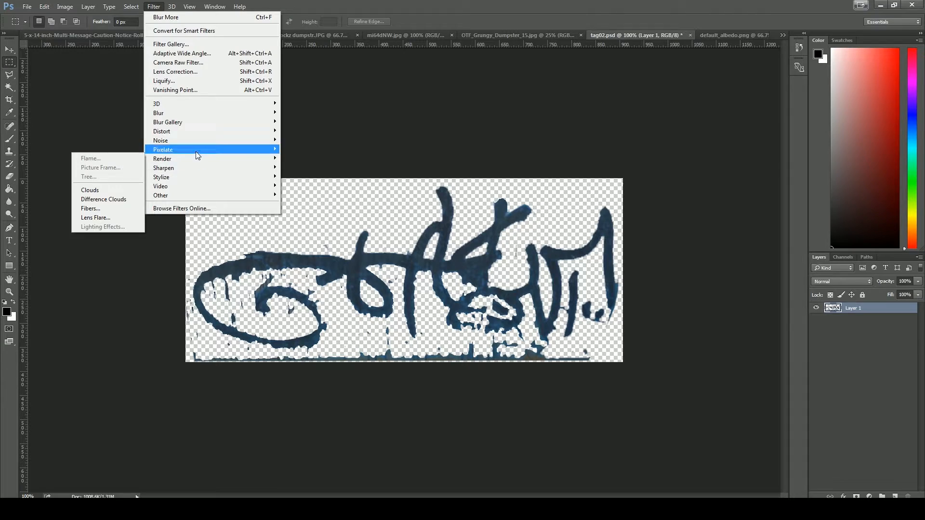
mouse_move(164, 112)
click(109, 121)
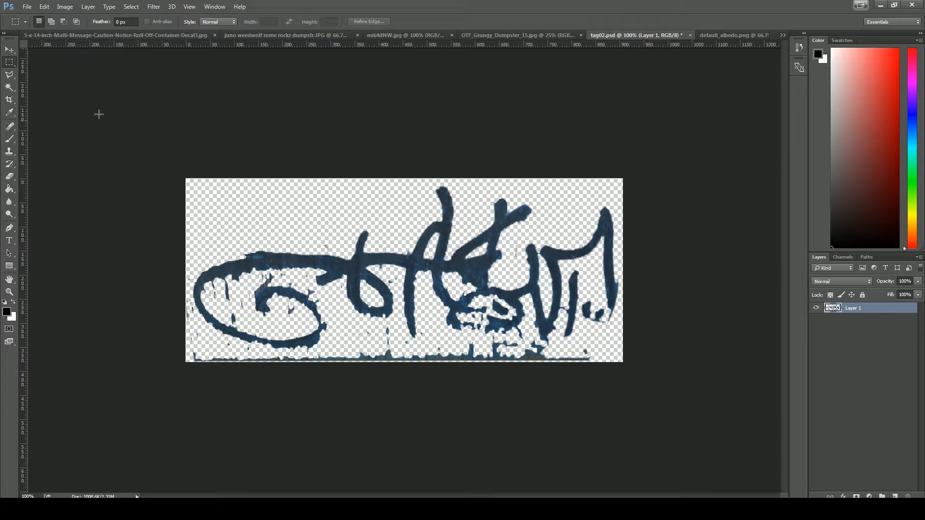
Bring the graffiti tag into the albedo texture, scale it down and place it just below the Waste Management logo
key(v)
drag(694, 310, 560, 255)
key(ctrl+t)
drag(661, 190, 527, 252)
drag(490, 273, 516, 286)
key(Return)
Set the graffiti layer's blend mode to Multiply and nudge the tag slightly on the panel
click(842, 281)
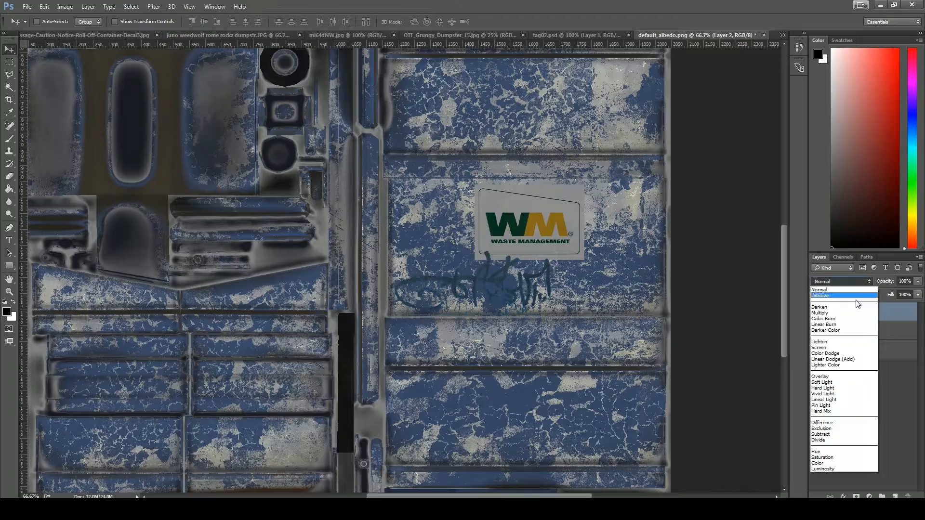
click(851, 313)
drag(491, 285, 487, 284)
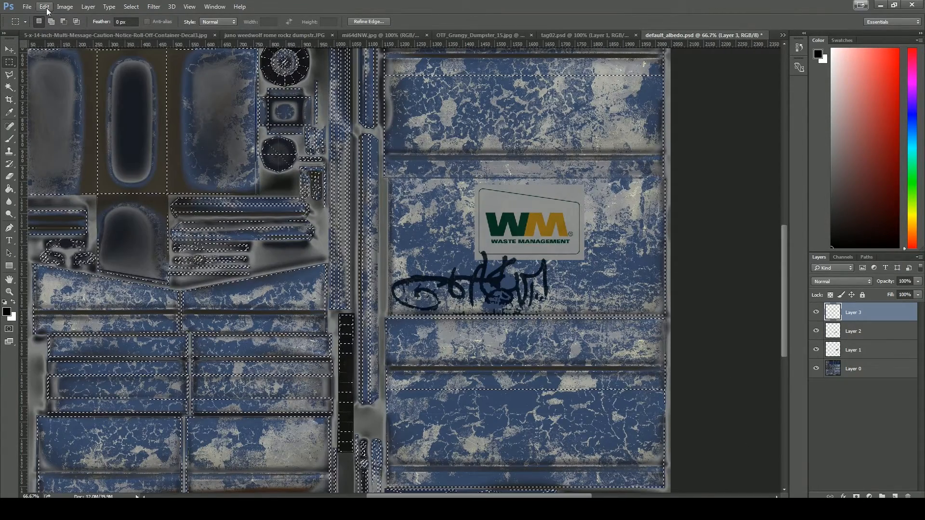
Make the UV wireframe on Layer 3 show as light lines over the albedo texture
click(88, 7)
click(203, 80)
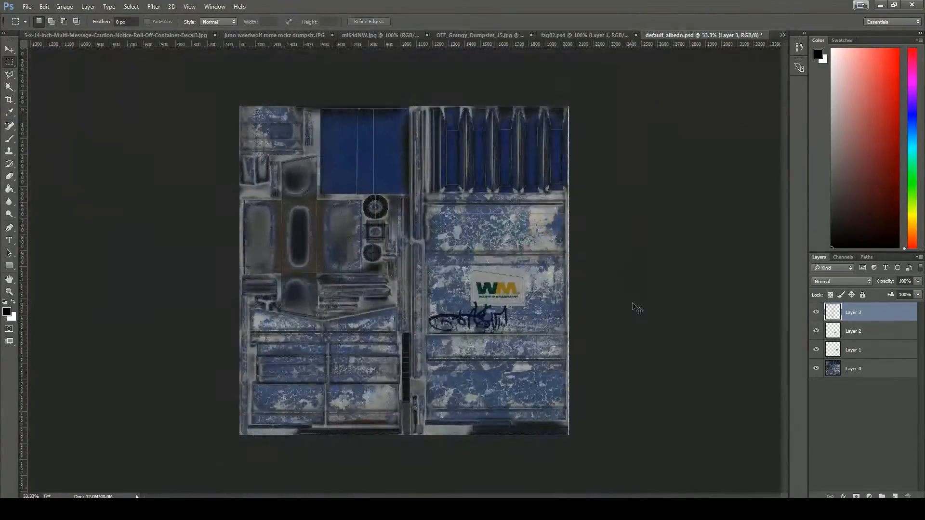
key(ctrl+plus)
key(ctrl+plus)
key(ctrl+plus)
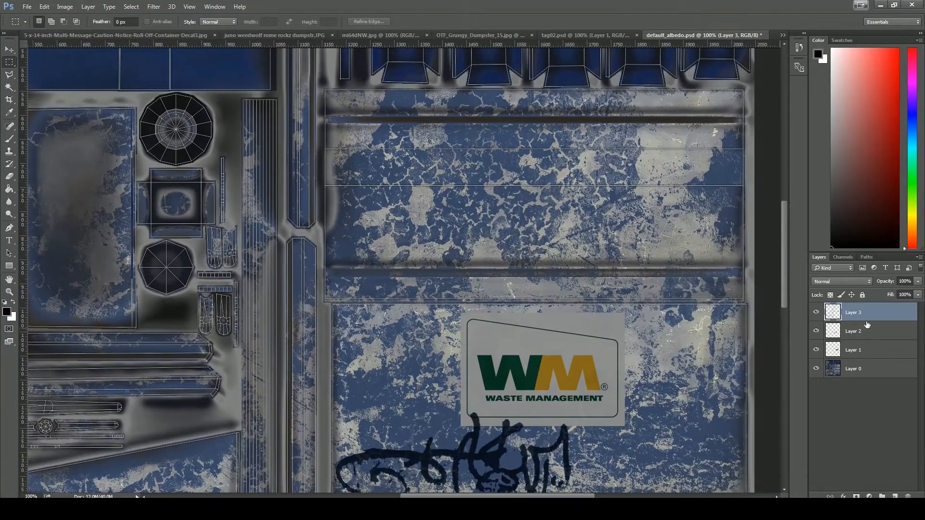
Move the graffiti tag and the Waste Management logo up onto the upper panel, guided by the UV wireframe
key(alt+bracketleft)
key(v)
drag(550, 369, 547, 153)
mouse_move(482, 279)
mouse_down()
mouse_move(498, 242)
mouse_move(477, 288)
mouse_up()
click(839, 352)
drag(545, 378, 533, 190)
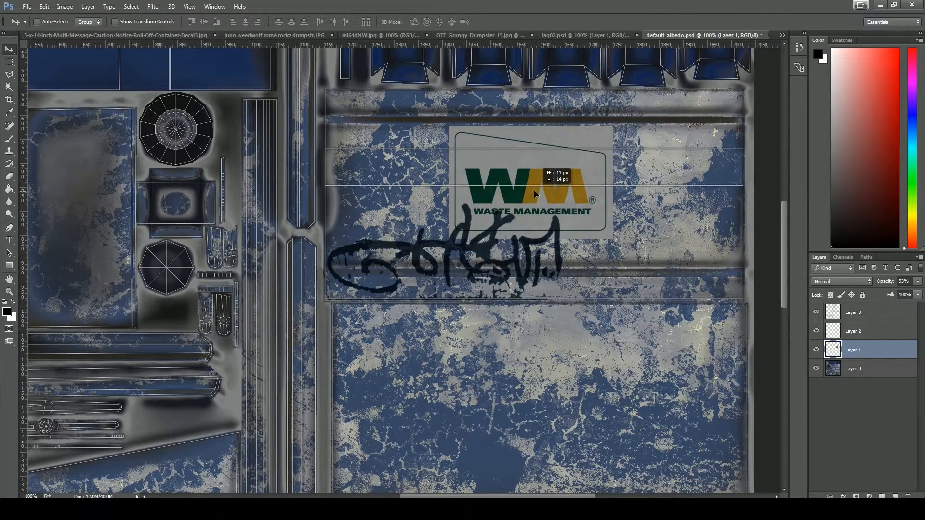
Hide the UV wireframe layer and save default_albedo.psd
click(816, 312)
key(ctrl+s)
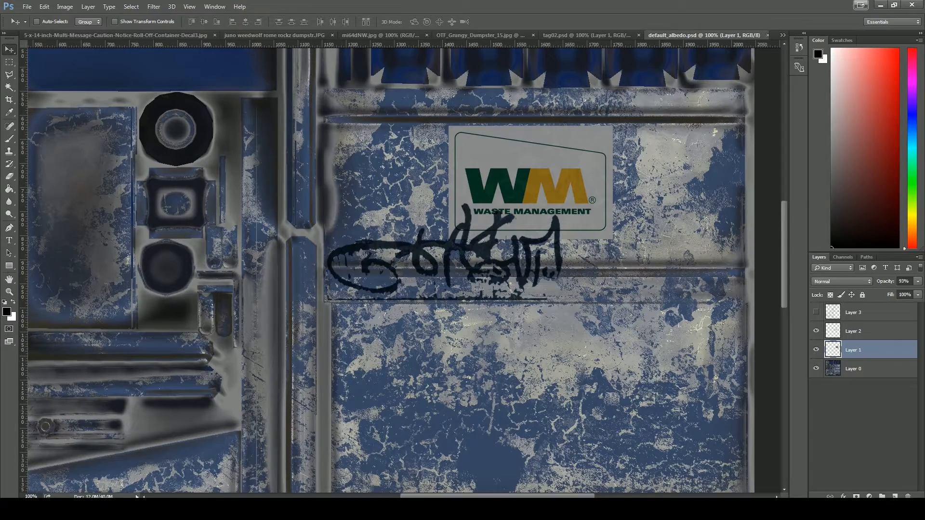
Switch to Maya, refresh the texture of the dumpster's lambert2 material and check the logo and graffiti on the front
click(220, 457)
click(371, 394)
click(456, 334)
click(850, 105)
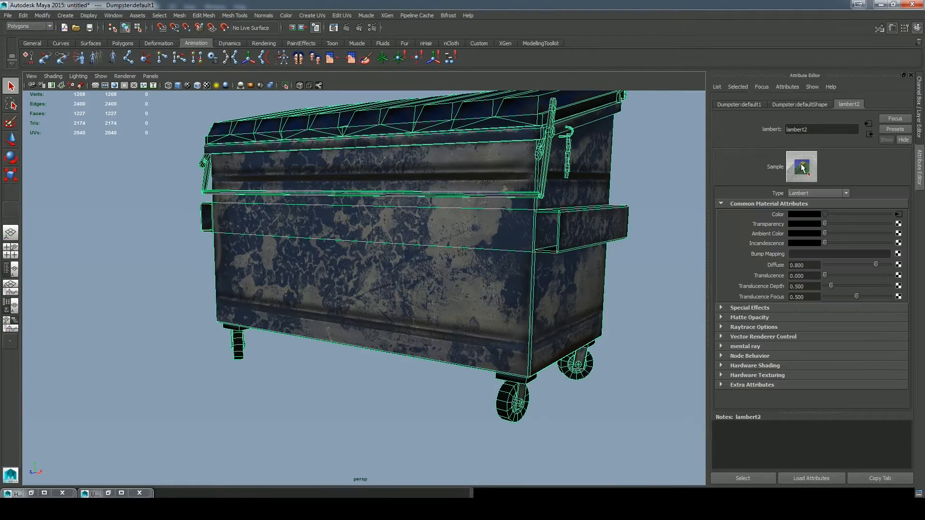
click(801, 168)
scroll(502, 410, down, 3)
click(501, 413)
drag(501, 413, 463, 397)
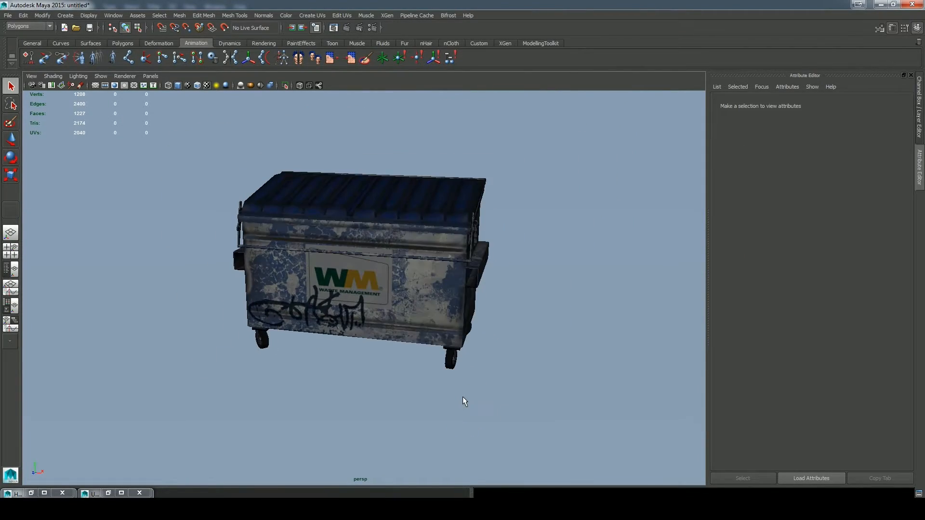
scroll(463, 392, up, 2)
drag(557, 380, 537, 370)
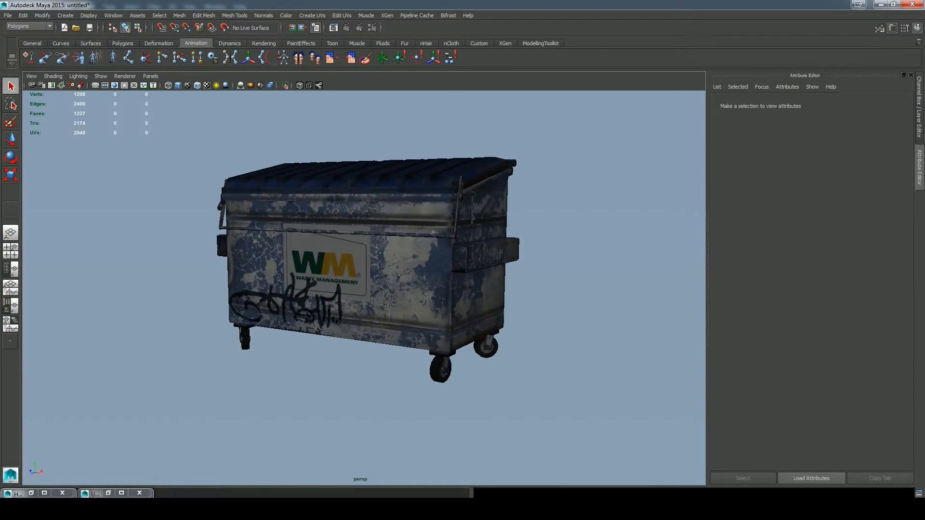
Return to Photoshop, copy the green splatter photo OTF_Grungy_Dumpster_15.jpg, close it and paste it into default_albedo.psd
key(alt+Tab)
click(488, 34)
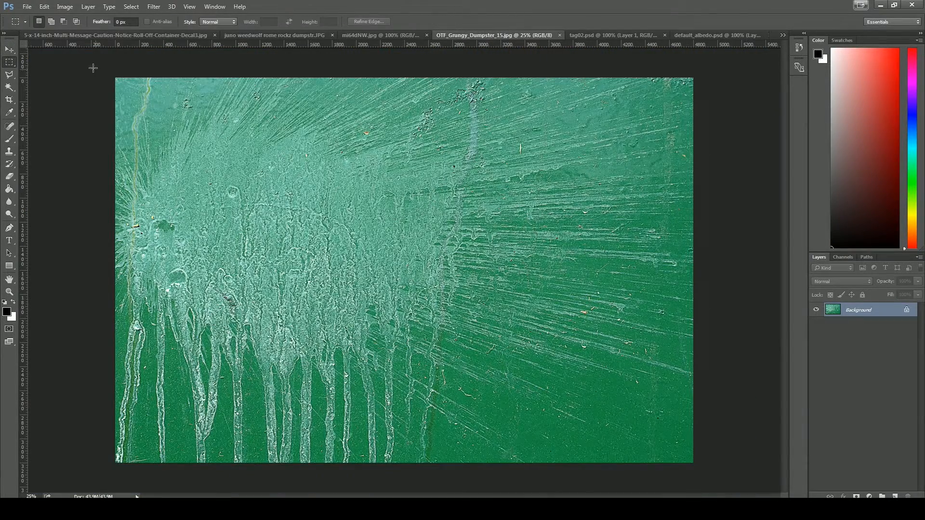
click(559, 35)
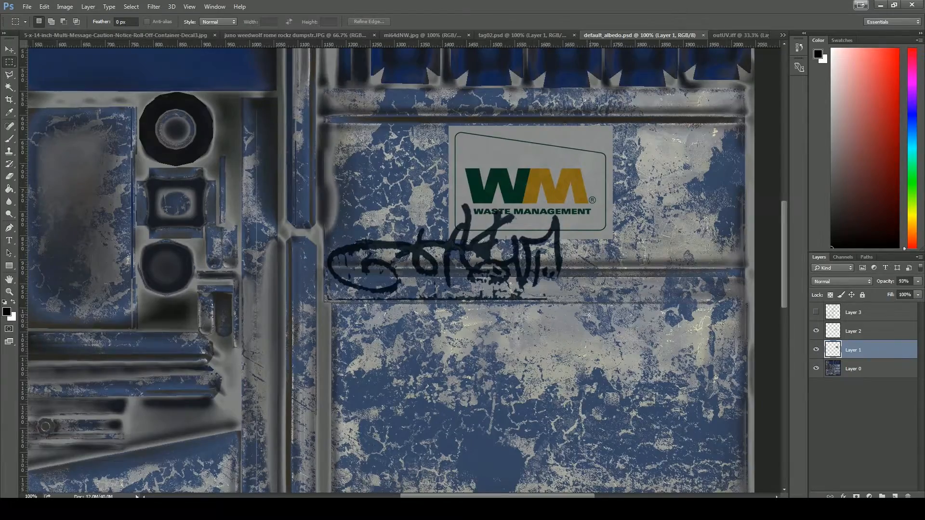
scroll(589, 314, down, 1)
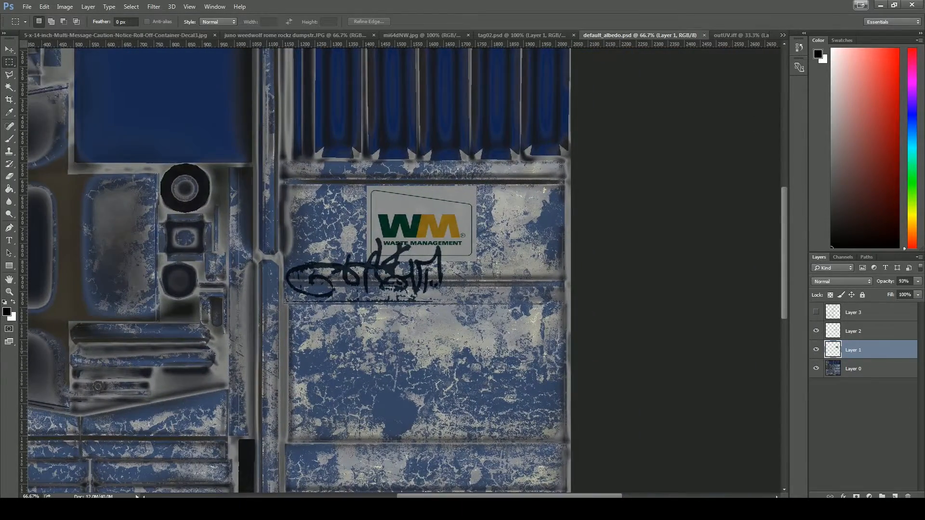
key(ctrl+v)
Scale the pasted green splatter photo down to 8.56% and place it beside the Waste Management logo
key(ctrl+t)
scroll(488, 352, down, 2)
drag(238, 106, 496, 279)
key(ctrl+plus)
key(ctrl+plus)
drag(601, 344, 353, 170)
drag(605, 111, 474, 200)
drag(445, 234, 517, 182)
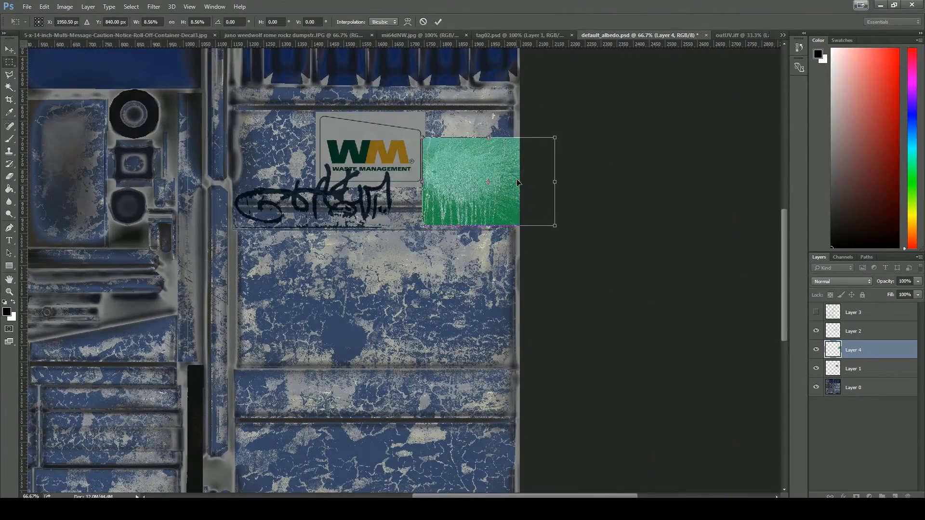
key(Return)
Try the Darken, Screen and Overlay blend modes on the splatter layer
key(ctrl+plus)
key(ctrl+plus)
drag(625, 155, 476, 388)
click(868, 282)
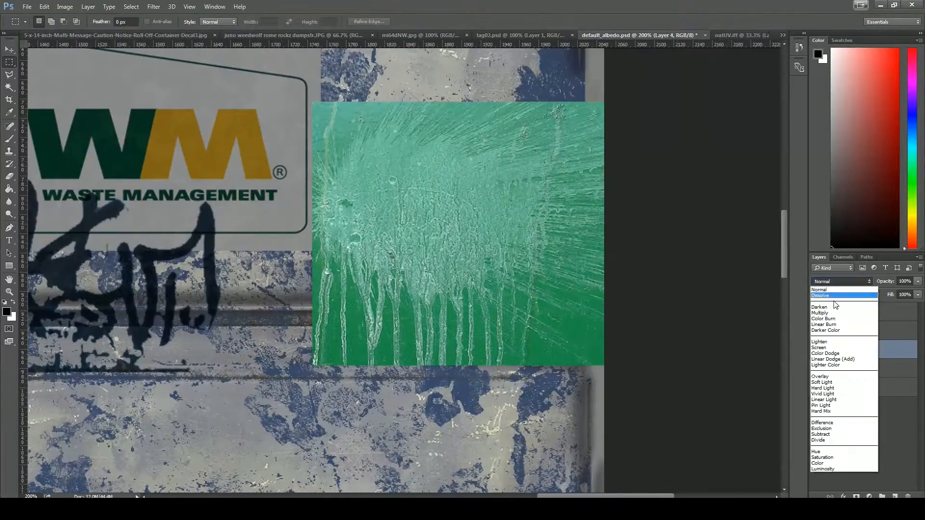
click(836, 308)
click(841, 281)
click(829, 348)
click(842, 284)
click(820, 376)
Compare further blend modes on the splatter layer and settle on Lighter Color
click(842, 286)
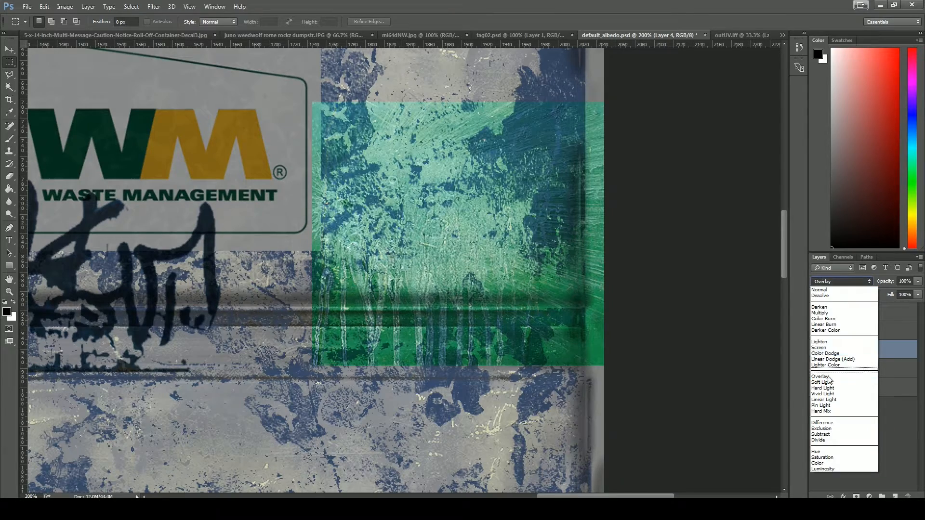
click(823, 318)
key(Down)
key(Down)
key(Down)
key(Down)
key(Down)
key(Down)
key(Down)
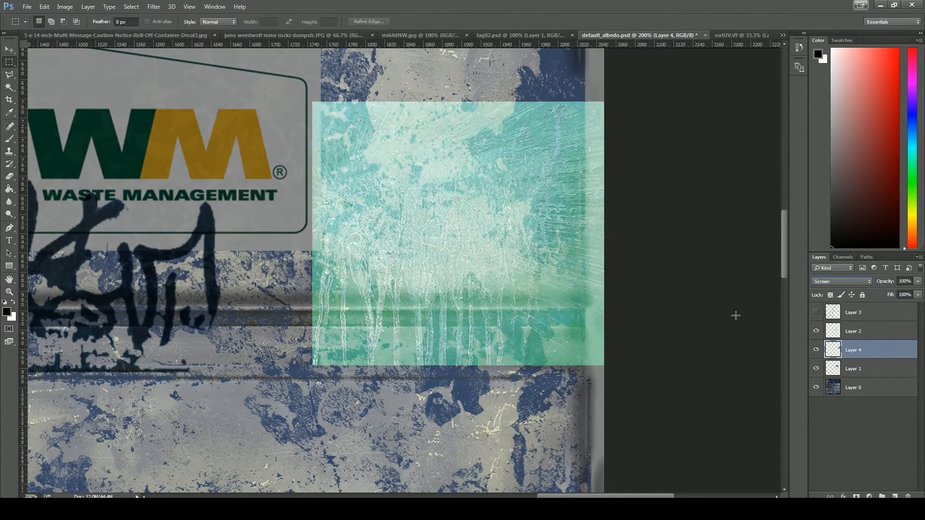
key(Down)
key(Up)
click(857, 282)
click(838, 337)
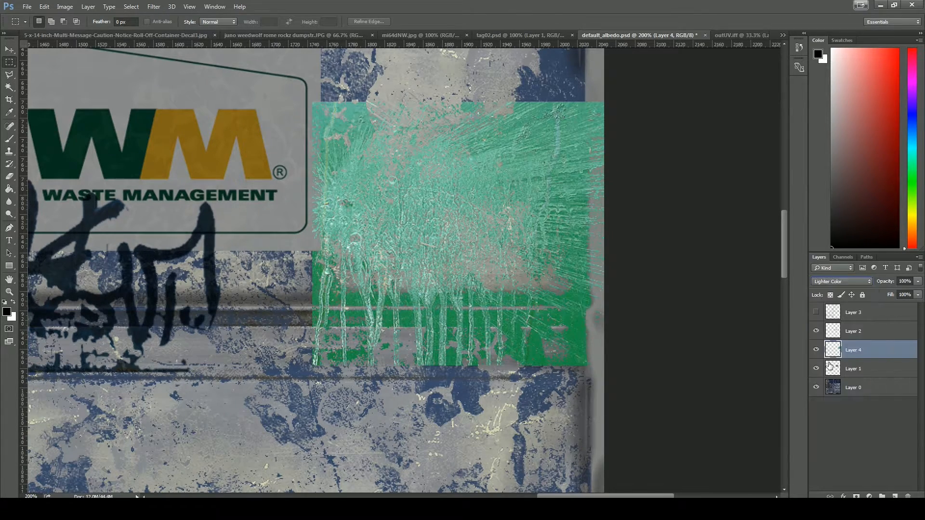
Move the splatter over the logo's right edge and erase the photo's hard side and lower borders
key(v)
mouse_move(510, 250)
mouse_down()
mouse_move(519, 233)
mouse_move(373, 218)
mouse_move(379, 226)
mouse_up()
key(e)
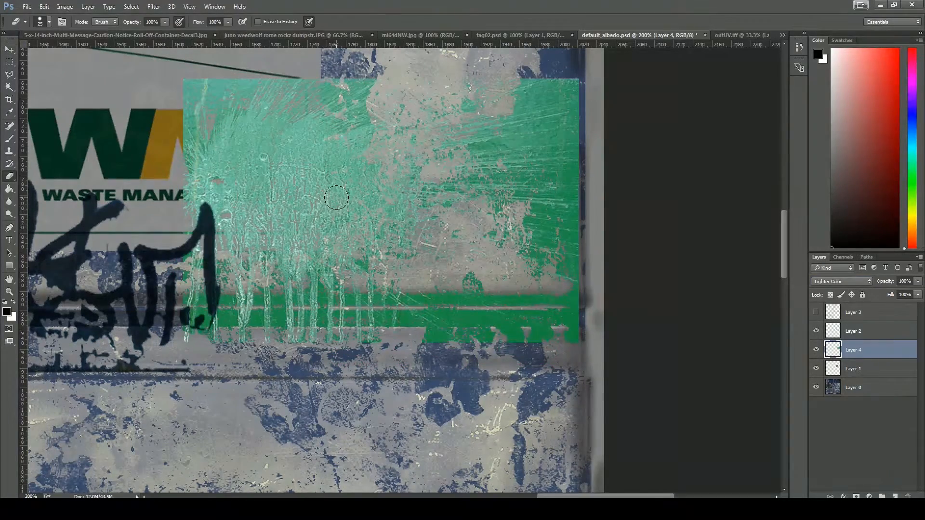
key(bracketleft)
mouse_move(175, 120)
mouse_down()
mouse_move(165, 137)
mouse_move(174, 121)
mouse_move(160, 187)
mouse_move(192, 325)
mouse_move(200, 302)
mouse_move(216, 312)
mouse_move(220, 299)
mouse_move(255, 307)
mouse_move(251, 342)
mouse_up()
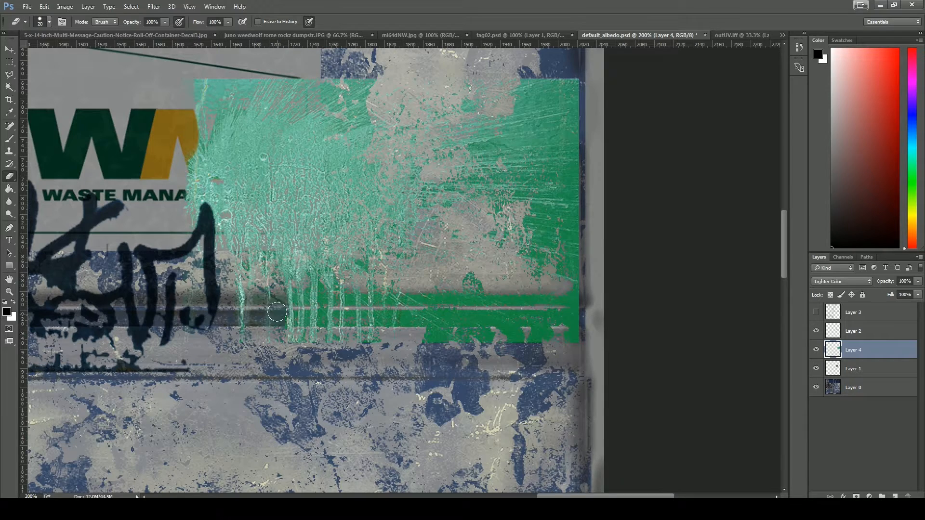
mouse_move(309, 350)
mouse_down()
mouse_move(337, 347)
mouse_move(394, 304)
mouse_move(428, 357)
mouse_move(416, 335)
mouse_move(612, 334)
mouse_move(472, 327)
mouse_move(594, 276)
mouse_move(600, 218)
mouse_move(454, 68)
mouse_move(523, 84)
mouse_move(584, 172)
mouse_move(565, 116)
mouse_move(589, 219)
mouse_up()
key(bracketright)
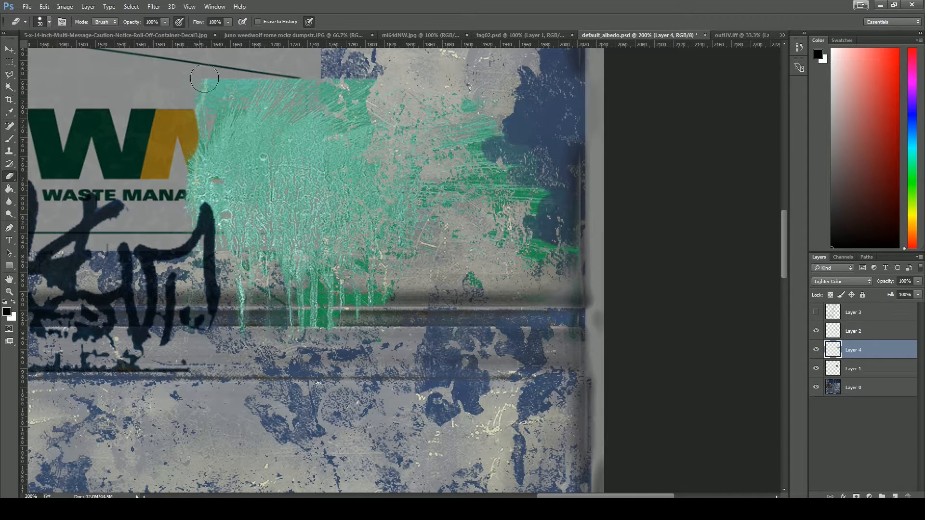
Erase the splatter's upper border and remaining stray edges, using the Eraser at 97% opacity for the finer cleanup
drag(205, 78, 285, 88)
key(4)
key(9)
drag(530, 145, 582, 252)
drag(321, 296, 336, 281)
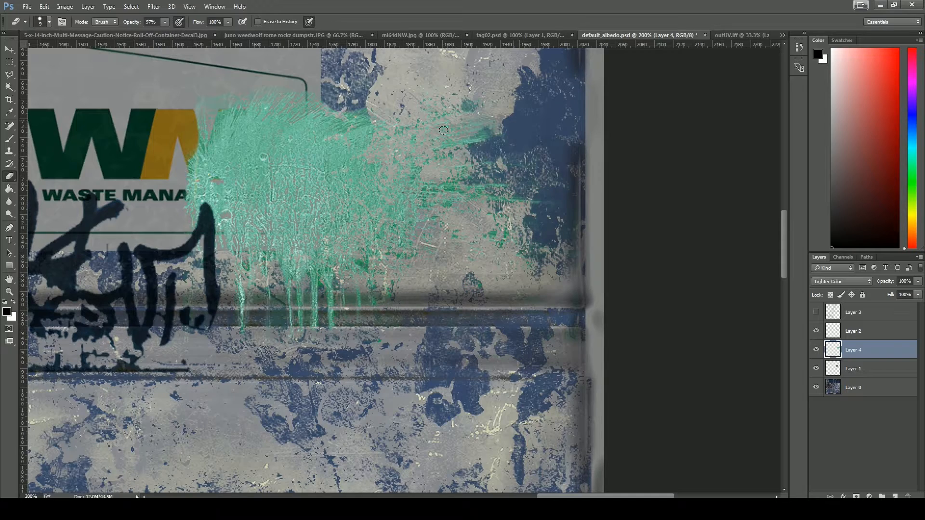
scroll(203, 115, up, 2)
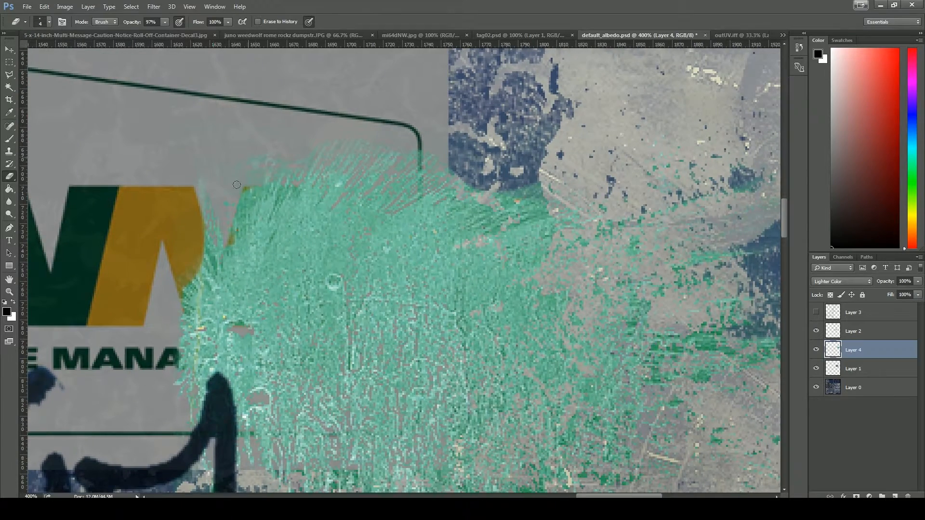
mouse_move(483, 161)
mouse_down()
mouse_move(512, 228)
mouse_move(512, 260)
mouse_up()
drag(528, 267, 496, 135)
mouse_move(569, 175)
mouse_down()
mouse_move(562, 242)
mouse_move(514, 237)
mouse_move(472, 111)
mouse_up()
Recolour the splatter layer to a muted olive green with image colour adjustments
key(ctrl+1)
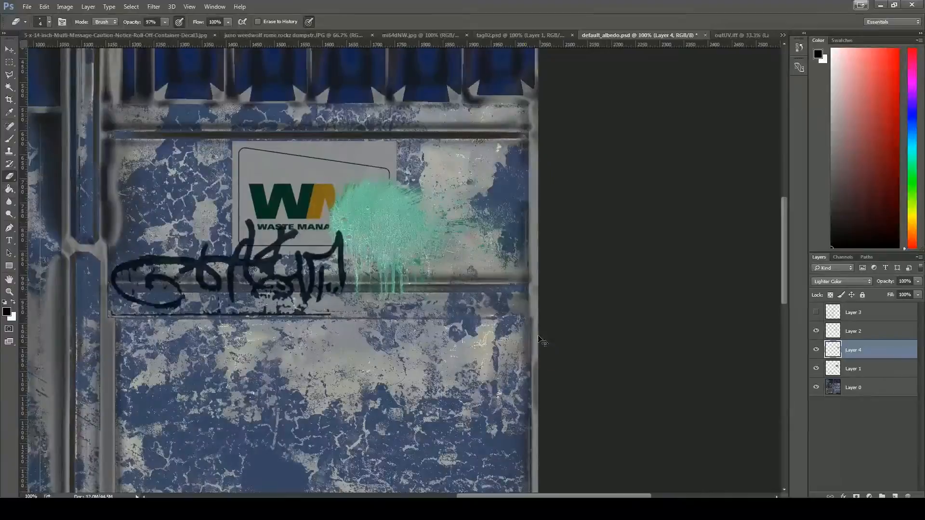
click(109, 7)
mouse_move(77, 29)
click(207, 82)
drag(434, 114, 542, 138)
click(643, 260)
mouse_move(510, 203)
mouse_down()
mouse_move(517, 202)
mouse_move(519, 253)
mouse_move(568, 255)
mouse_move(537, 257)
mouse_up()
click(650, 156)
Place the splatter layer above Layer 2 and move the splatter to the right of the Waste Management logo
drag(853, 350, 853, 329)
key(v)
drag(407, 143, 438, 208)
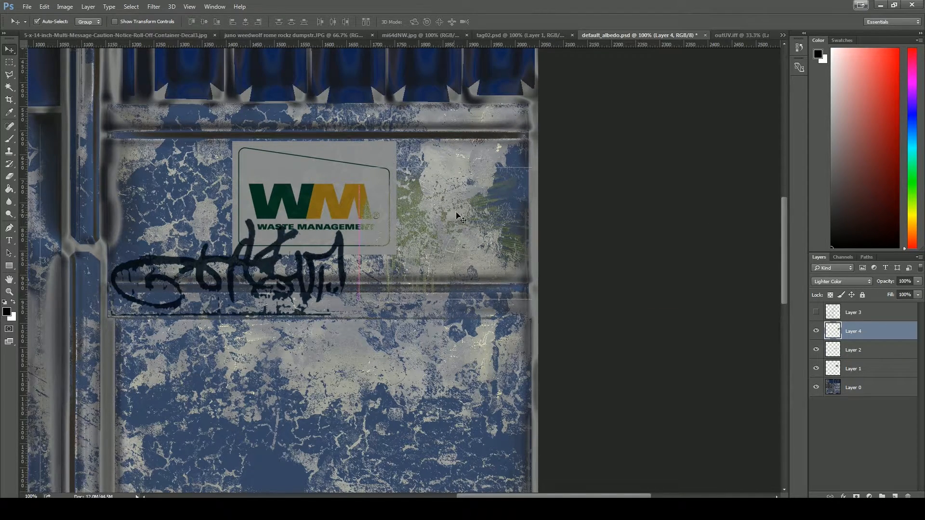
Scale the splatter down and position it lower on the panel, over the horizontal ridge beside the logo
key(ctrl+t)
drag(359, 167, 413, 196)
key(Return)
click(466, 234)
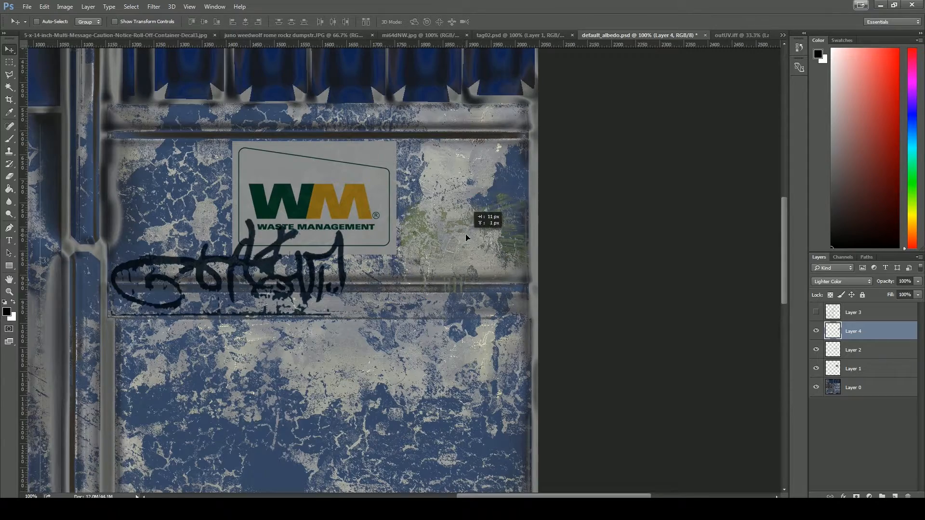
drag(469, 243, 455, 264)
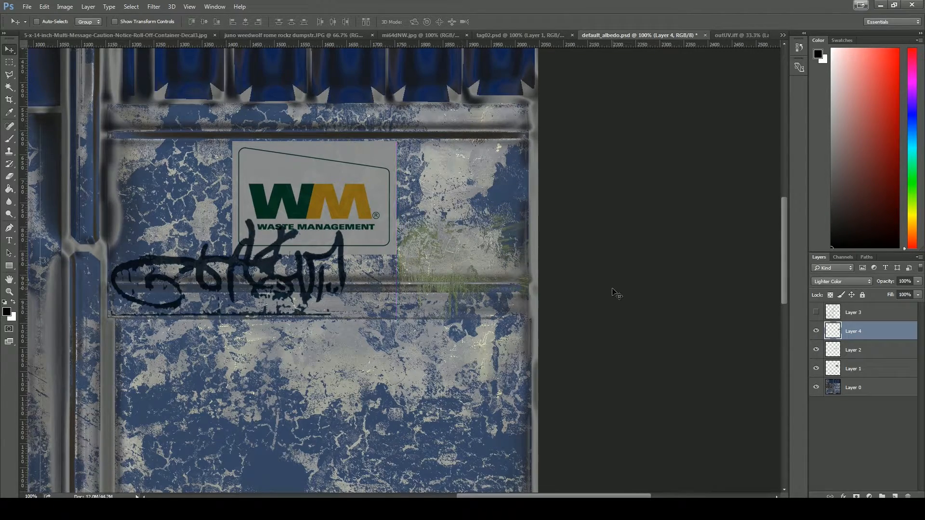
Duplicate the splatter layer and set the copy's blend mode to Multiply
key(e)
scroll(511, 274, up, 2)
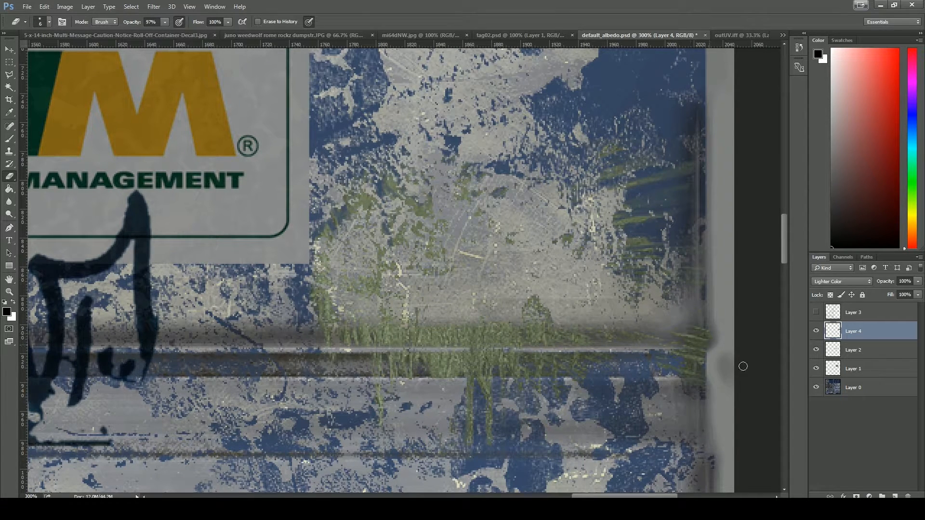
click(916, 258)
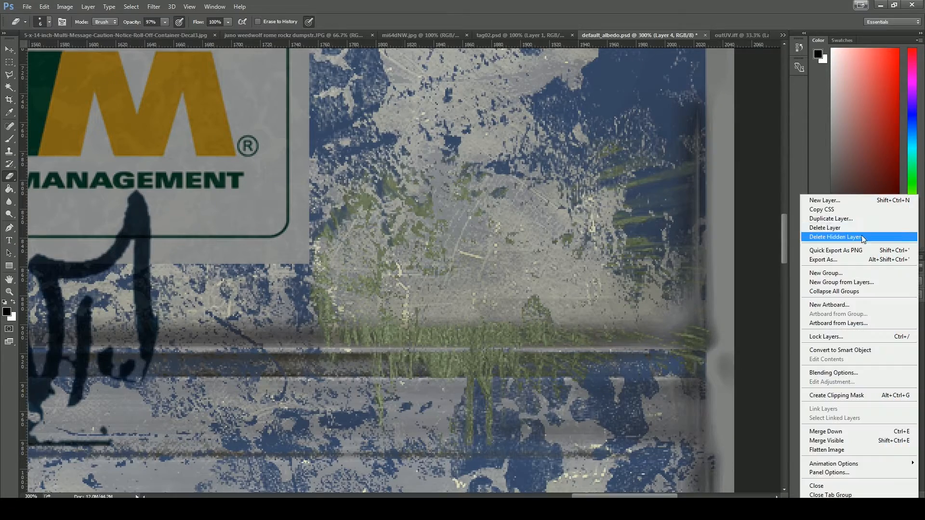
click(862, 223)
key(Return)
click(842, 281)
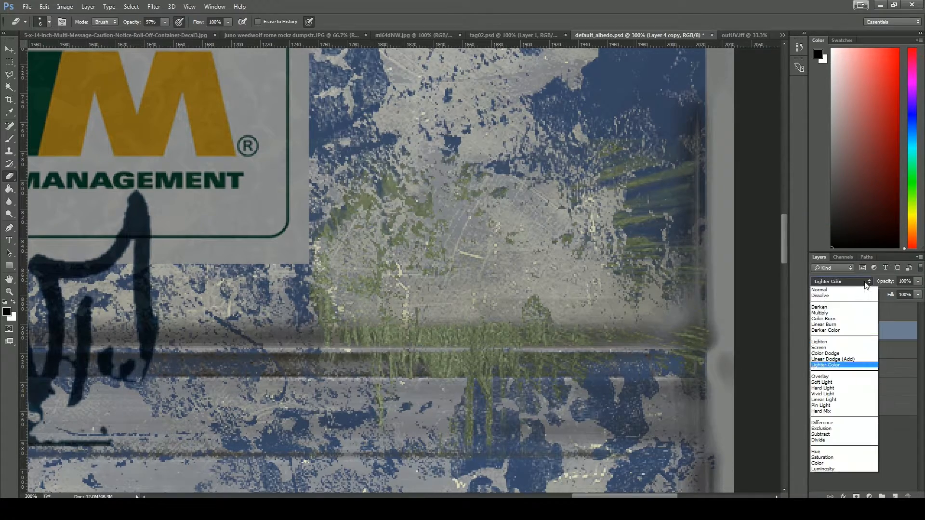
click(840, 310)
Set the splatter copy's opacity to 27%, move it beneath Layer 4 and compare the result with it hidden
mouse_move(882, 297)
mouse_down()
mouse_move(899, 290)
mouse_move(881, 293)
mouse_up()
drag(857, 331, 857, 357)
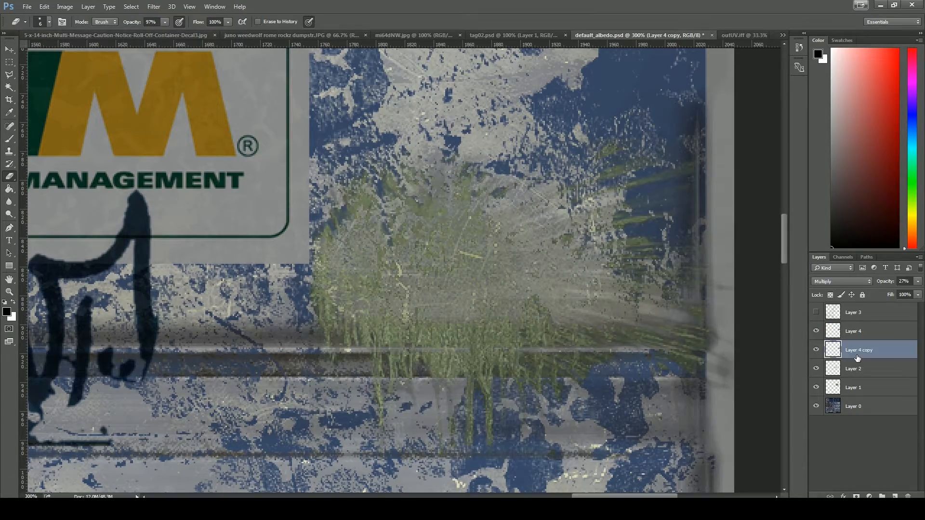
click(816, 349)
click(816, 350)
Select the original splatter on Layer 4 and lower its opacity to about 77%
key(ctrl+minus)
key(ctrl+minus)
key(ctrl+minus)
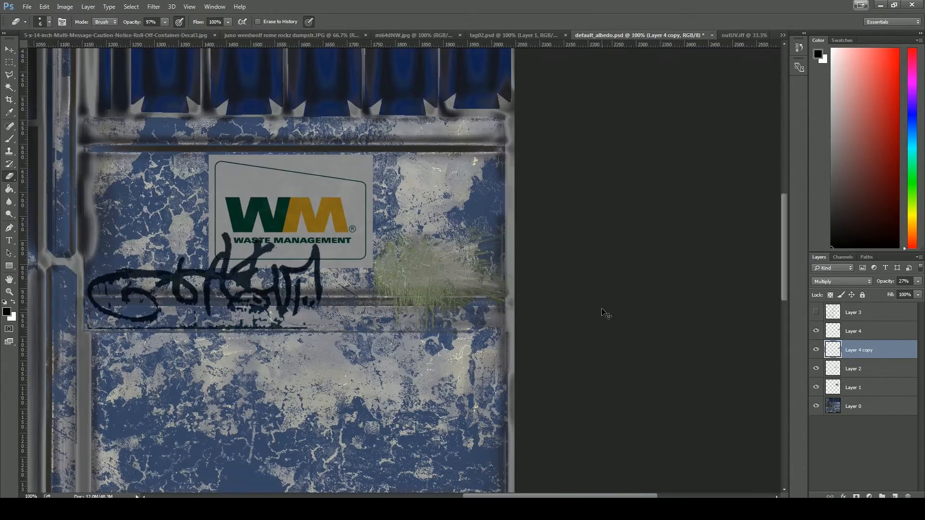
key(ctrl+plus)
key(ctrl+plus)
key(ctrl+minus)
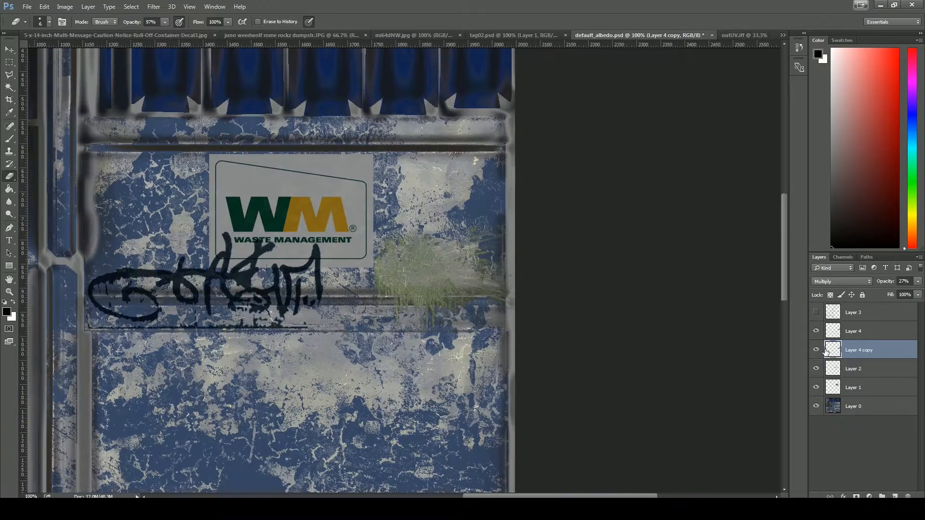
click(857, 331)
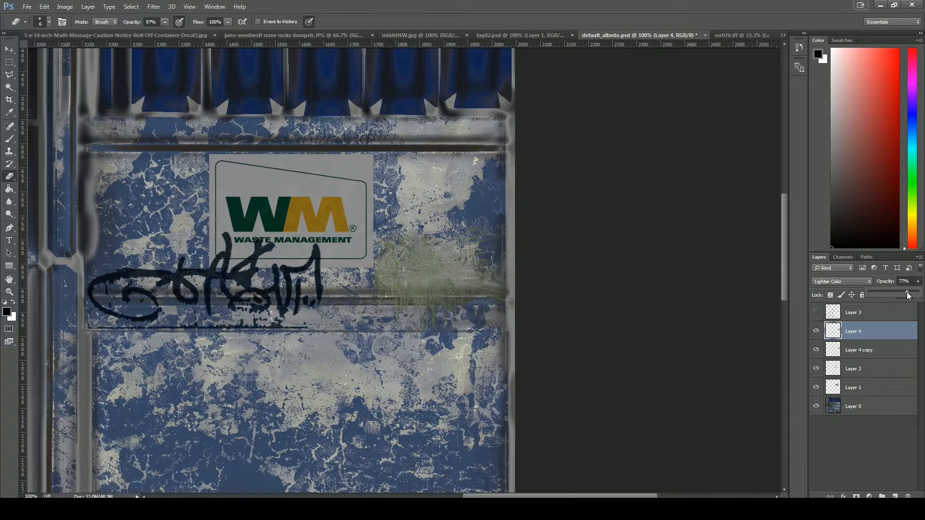
Set Layer 4's opacity to 75% and save the texture
drag(899, 291, 906, 291)
click(860, 349)
click(859, 331)
key(ctrl+plus)
key(ctrl+minus)
key(ctrl+minus)
mouse_move(164, 509)
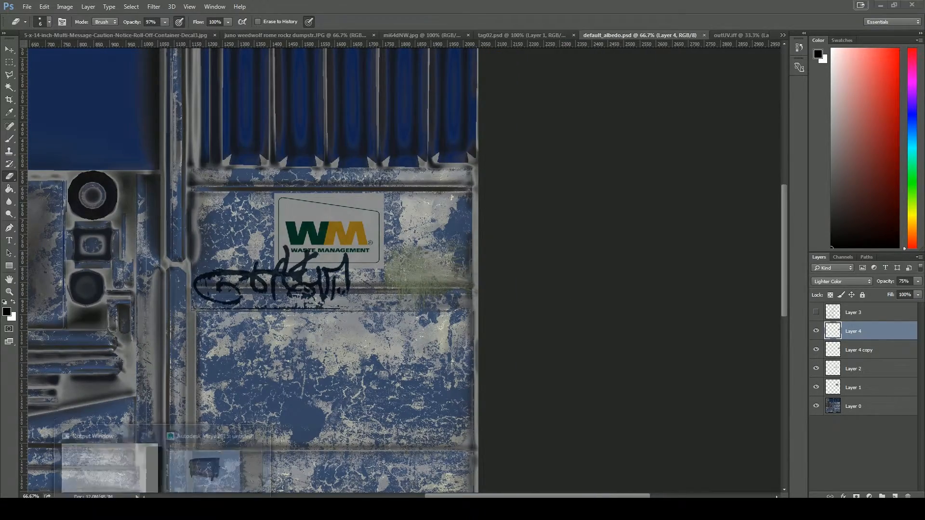
Switch to Maya and inspect the updated graffiti and logo on the dumpster model from several angles
click(218, 462)
click(520, 377)
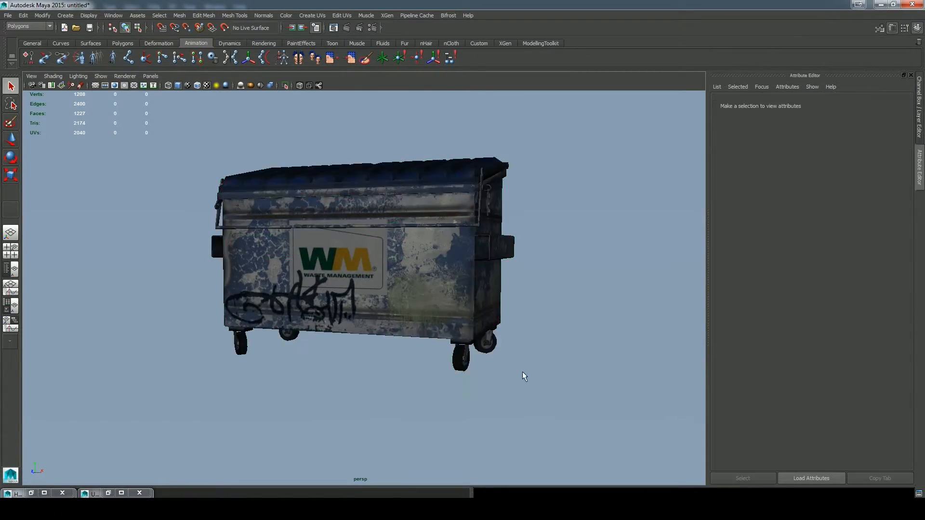
scroll(522, 371, up, 5)
drag(523, 371, 530, 351)
scroll(467, 357, down, 5)
drag(467, 357, 539, 374)
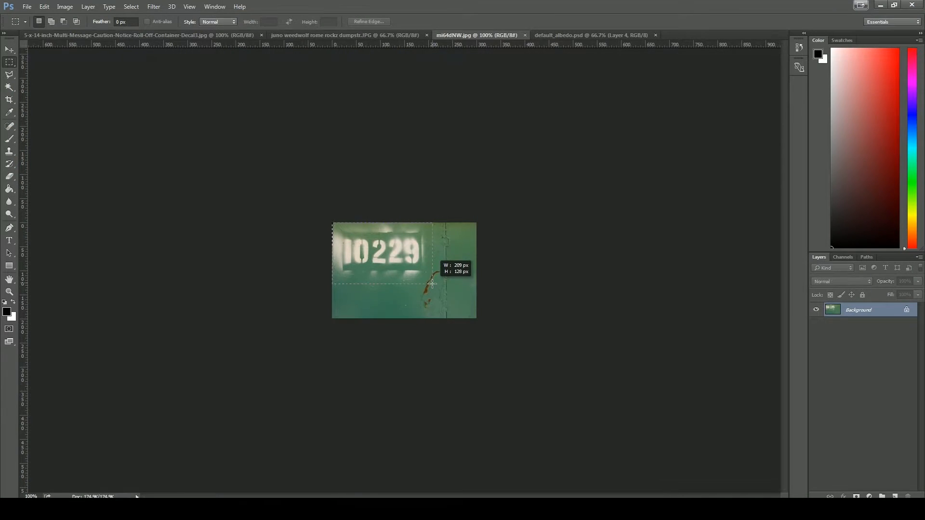
Copy the stencilled number 10229 from mi64dNW.jpg, paste it into default_albedo.psd and start a free transform on it
drag(432, 283, 433, 286)
key(l)
click(400, 299)
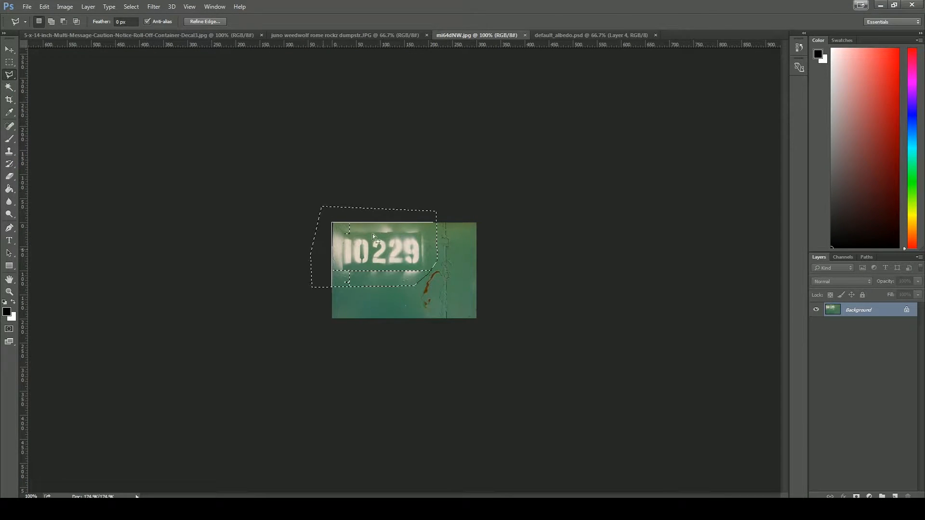
key(ctrl+c)
key(ctrl+Tab)
key(ctrl+v)
key(v)
mouse_move(410, 270)
mouse_down()
mouse_move(456, 206)
mouse_move(449, 209)
mouse_up()
key(ctrl+t)
drag(439, 224, 445, 334)
In Maya, select the dumpster's upper side faces and open the UV Texture Editor to locate them on the texture
click(162, 508)
click(207, 465)
drag(502, 317, 424, 317)
click(392, 202)
right_click(393, 203)
click(399, 203)
drag(480, 305, 342, 314)
shift+click(426, 241)
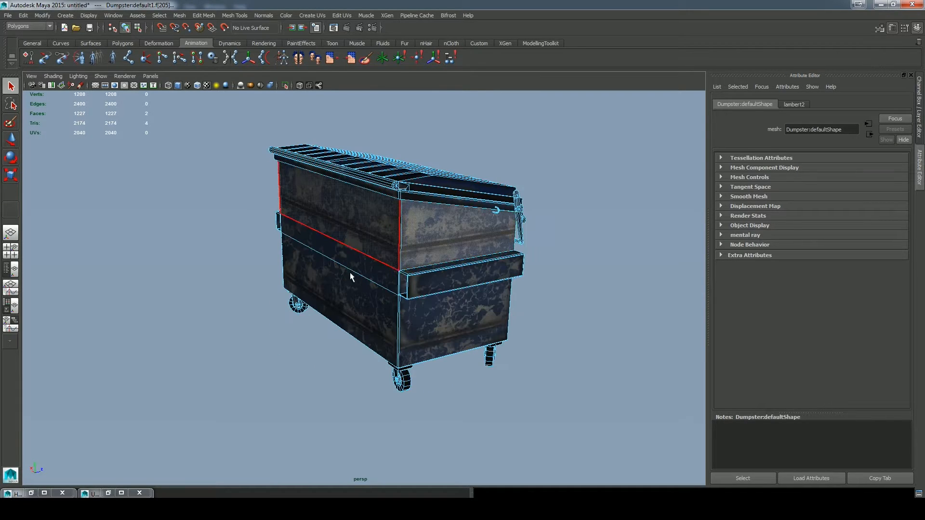
click(109, 493)
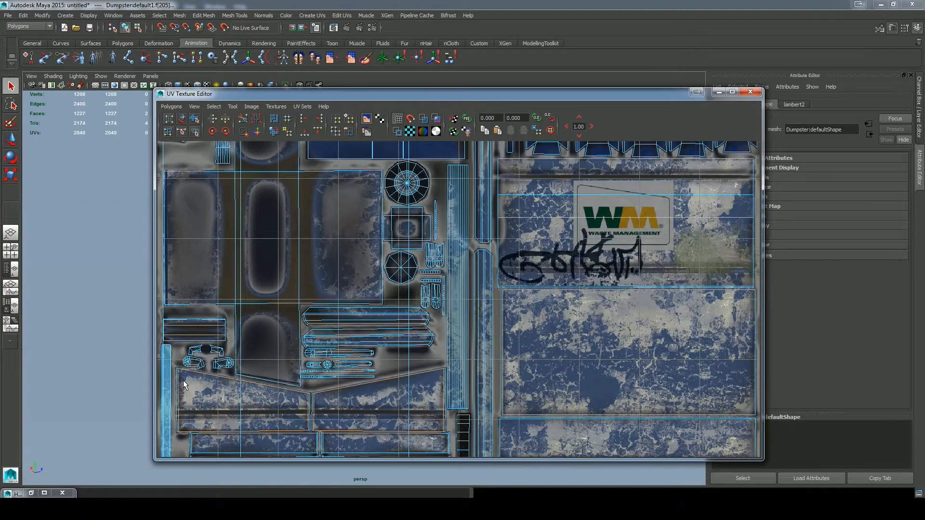
Back in Photoshop, move the 10229 stencil onto the outer end of the left sloped side panel and apply the transform
click(172, 508)
drag(431, 341, 276, 408)
drag(389, 406, 710, 192)
drag(609, 191, 380, 285)
key(ctrl+plus)
key(Return)
drag(267, 236, 267, 247)
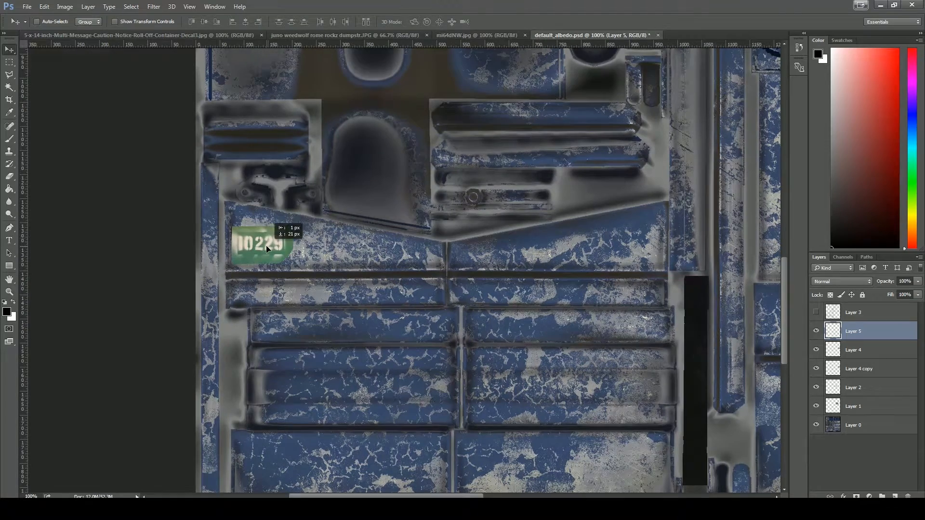
key(ctrl+plus)
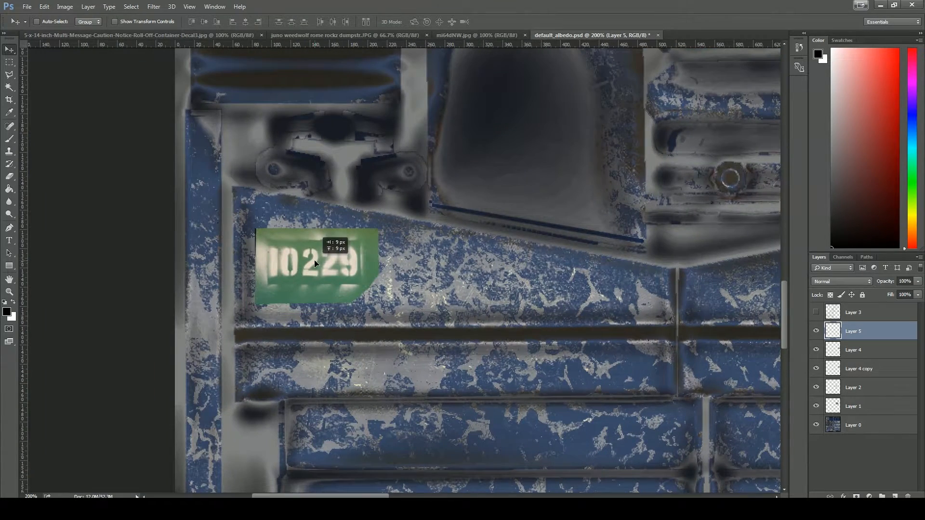
Compare blend modes for the number layer and settle on Lighter Color
click(862, 281)
click(825, 365)
click(837, 282)
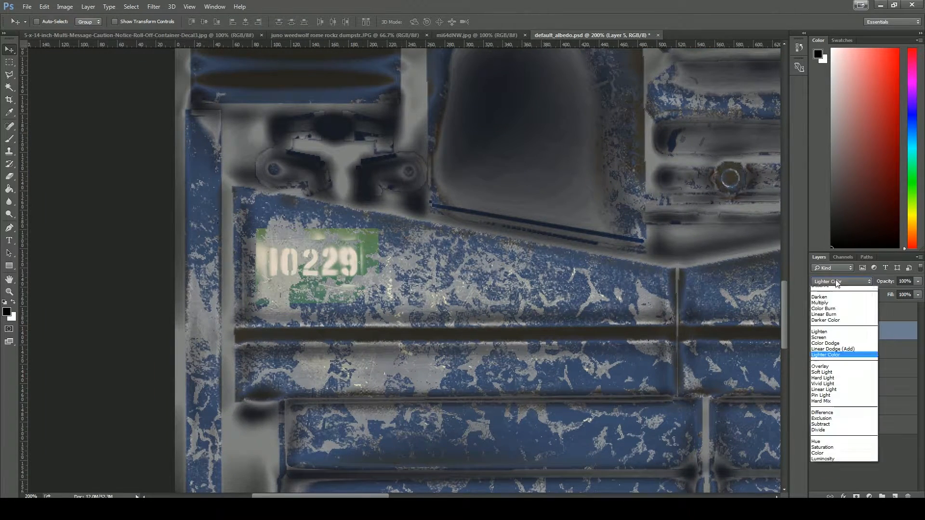
click(828, 313)
click(836, 281)
click(831, 382)
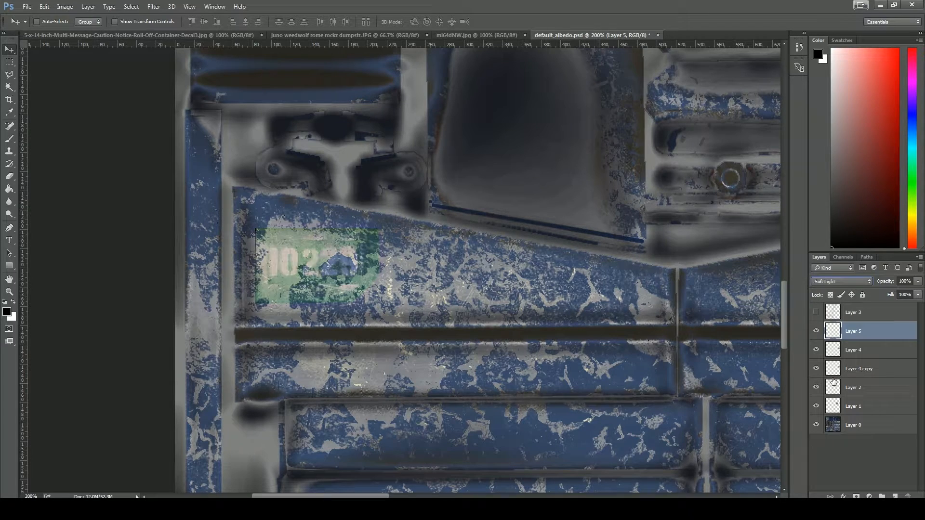
key(shift+plus)
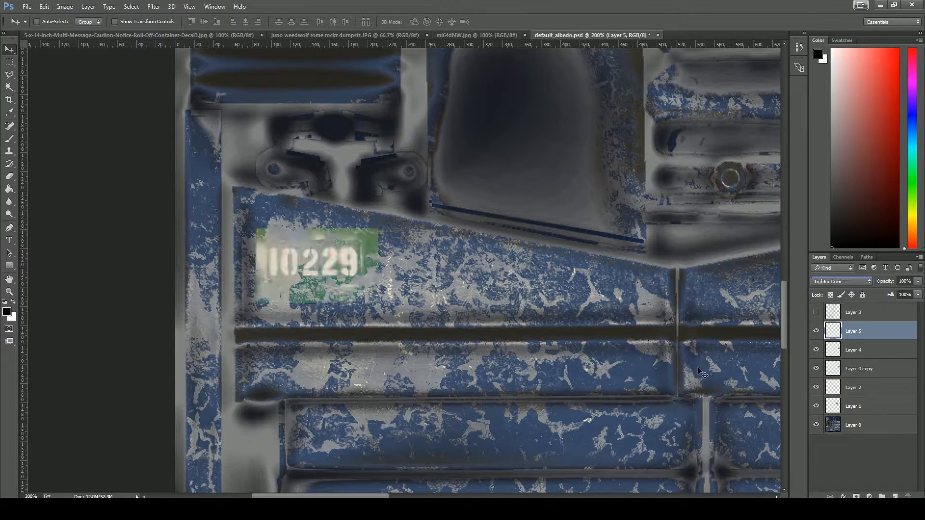
Trim the pasted stencil to a tight rectangle around 10229 by deleting everything outside it on its layer
drag(465, 289, 479, 293)
key(m)
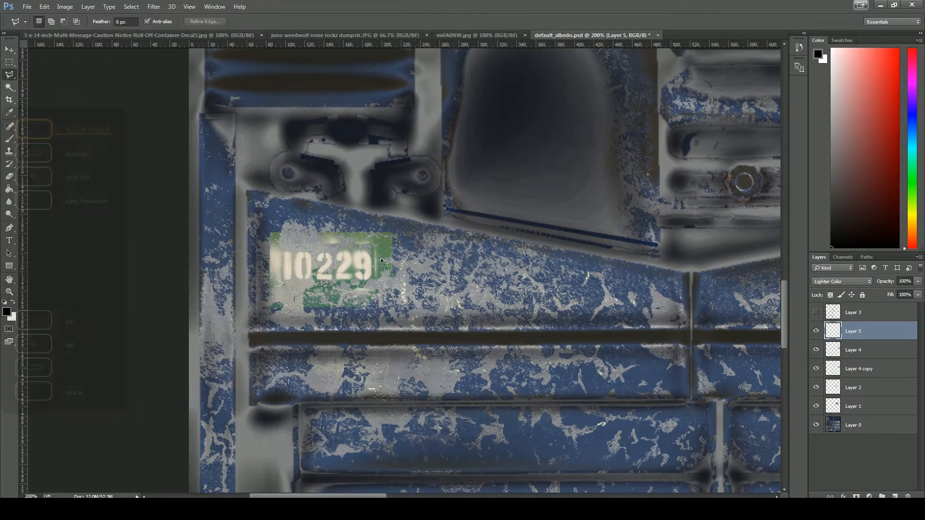
mouse_move(376, 241)
mouse_down()
mouse_move(248, 272)
mouse_move(279, 293)
mouse_up()
key(ctrl+shift+i)
key(Delete)
key(ctrl+d)
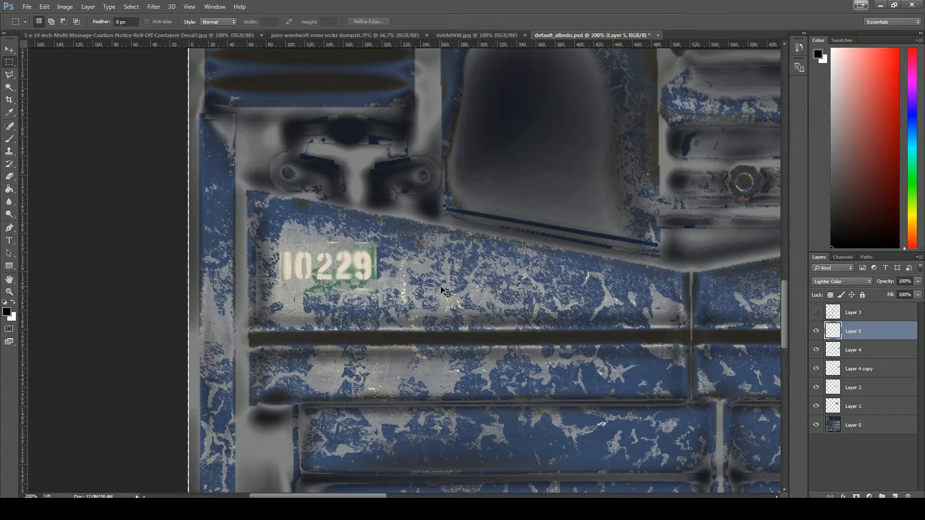
Erase the green remnants around the edges of the 10229 stencil
key(ctrl+plus)
key(ctrl+plus)
key(e)
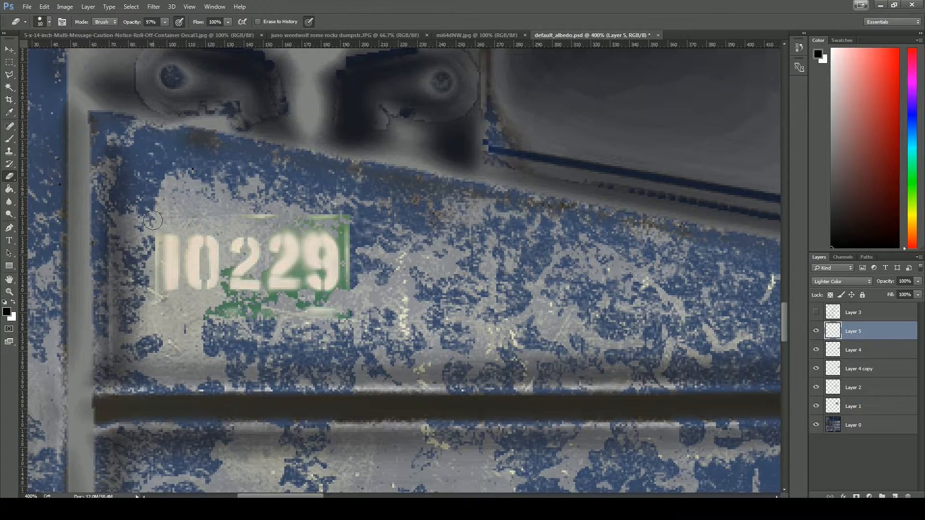
drag(252, 316, 265, 316)
drag(355, 279, 351, 297)
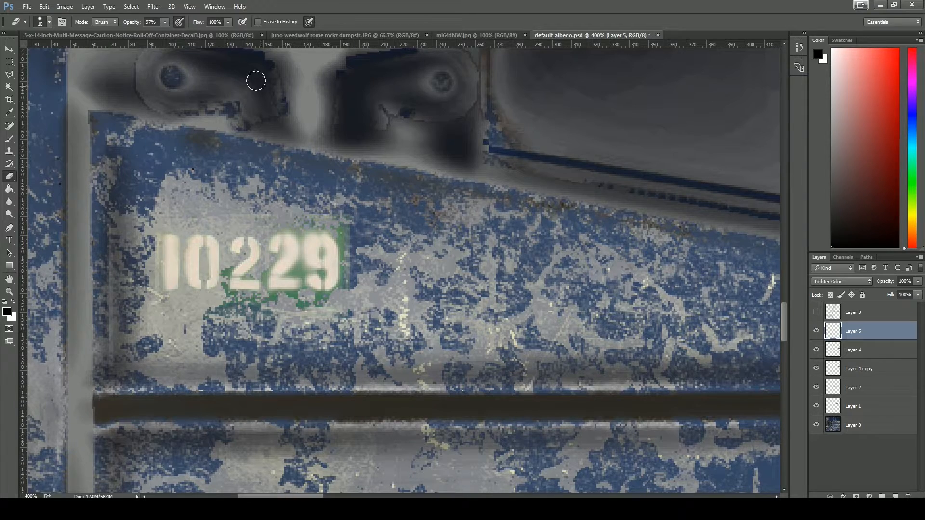
Colorize the number layer blue with Hue/Saturation, using a saturation of 25
click(88, 7)
mouse_move(64, 6)
mouse_move(96, 31)
click(200, 85)
click(642, 261)
drag(565, 212, 581, 215)
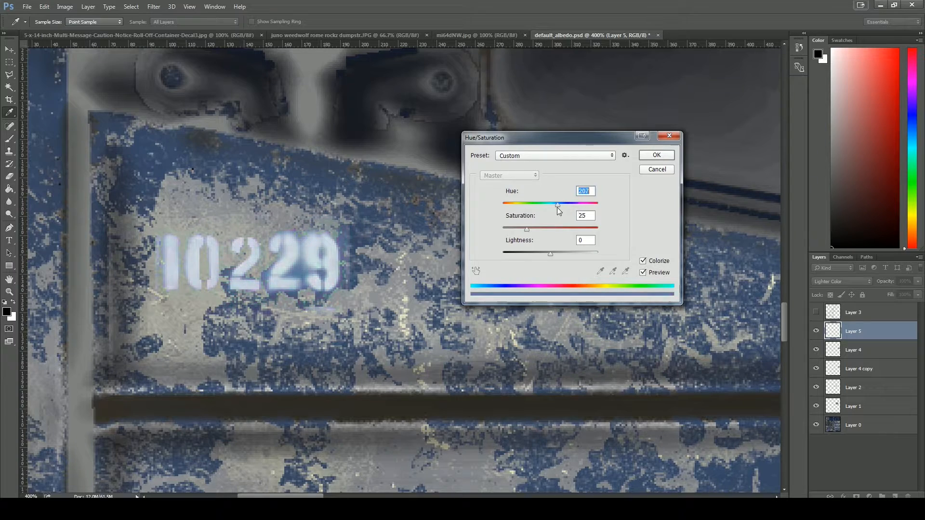
click(654, 157)
Erase the remaining pale blue fringe around the colorized number
key(e)
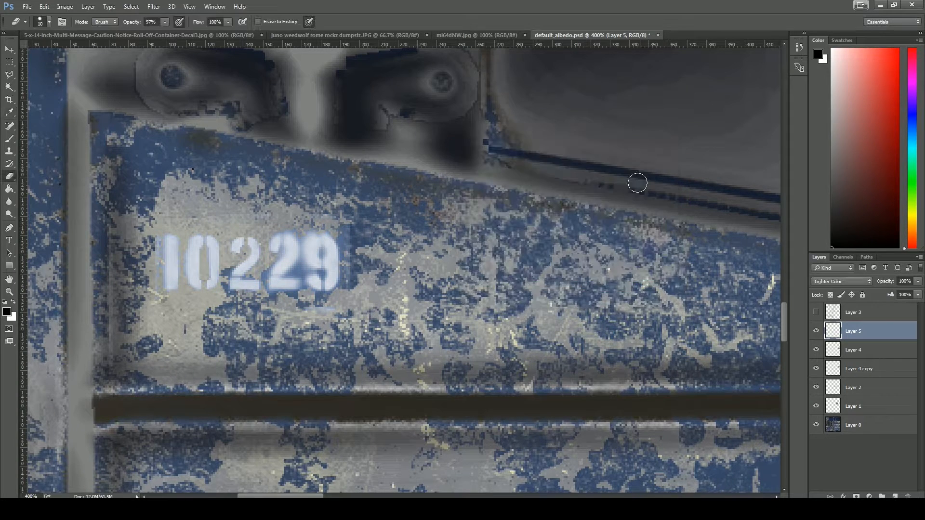
drag(353, 225, 361, 260)
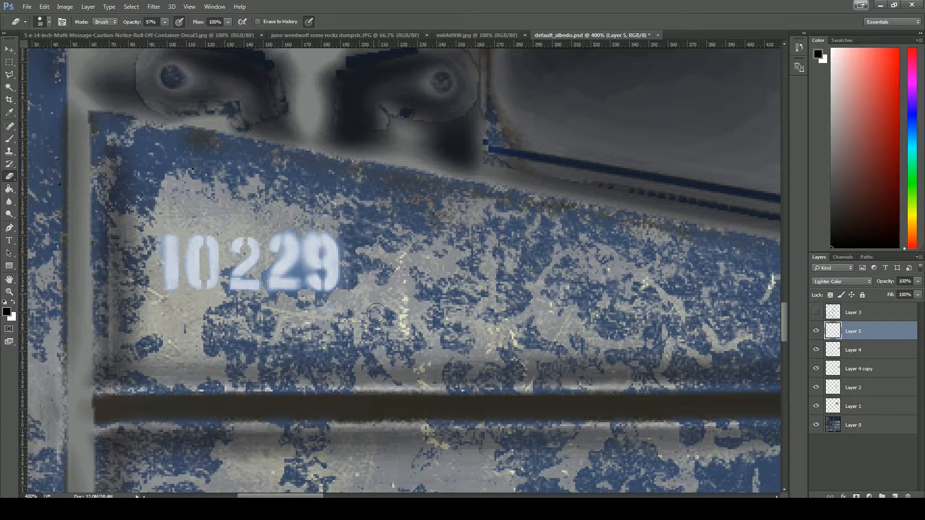
key(ctrl+1)
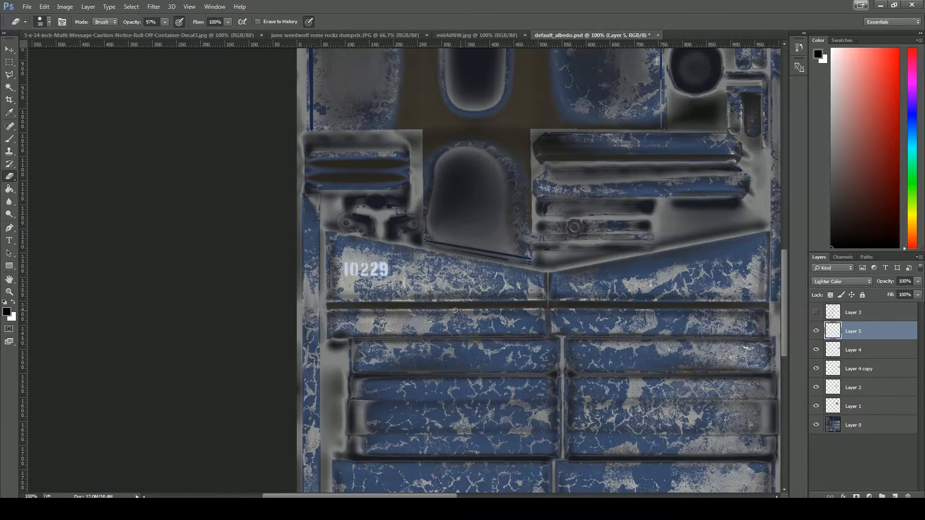
Duplicate the 10229 number onto a new layer and place the copy at the outer end of the opposite sloped panel
ctrl+click(834, 335)
key(ctrl+c)
key(ctrl+v)
key(v)
drag(387, 282, 757, 287)
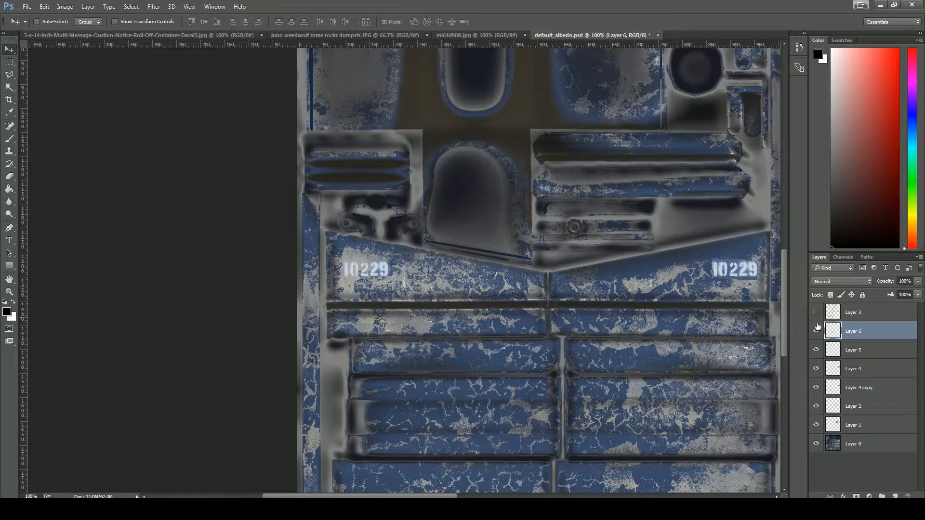
Set the duplicated number layer's blend mode to Lighter Color
click(860, 282)
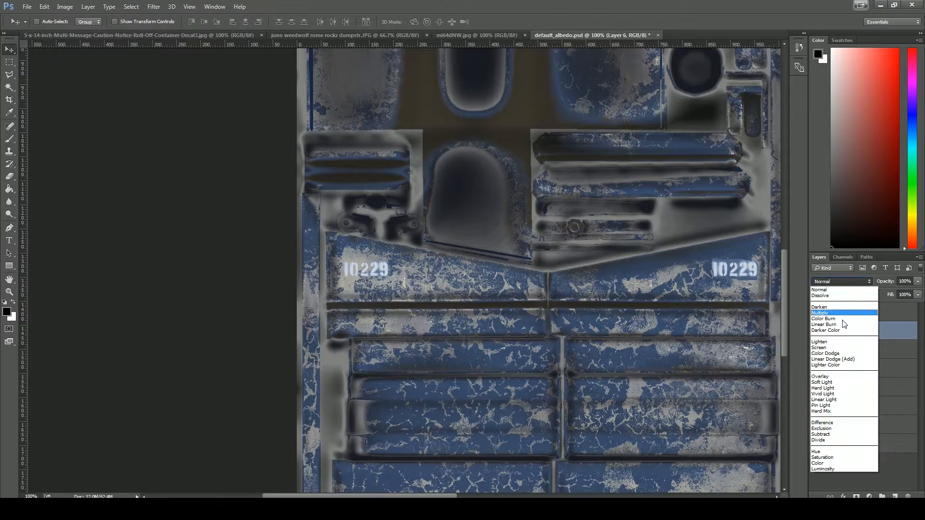
click(842, 367)
click(888, 349)
click(867, 333)
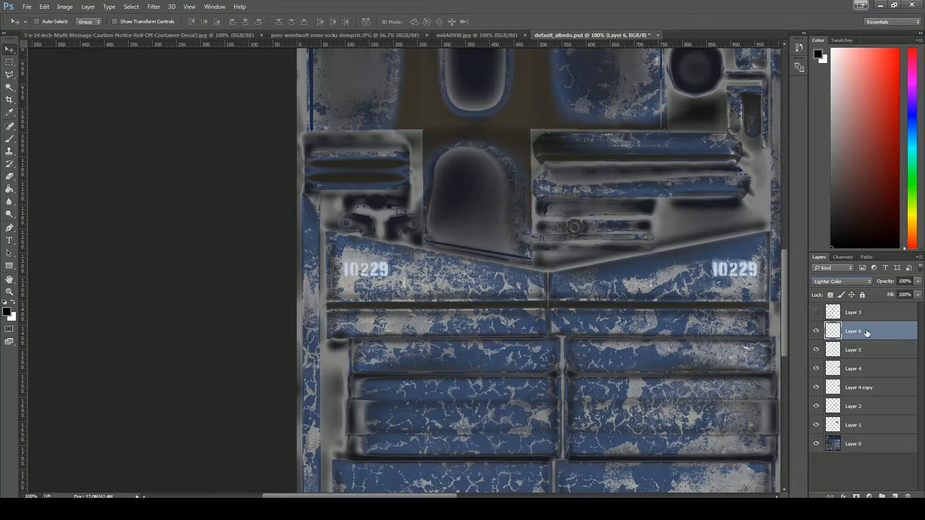
Erase the leftover fringe around the duplicated number and save the texture
key(ctrl+plus)
drag(696, 332, 193, 357)
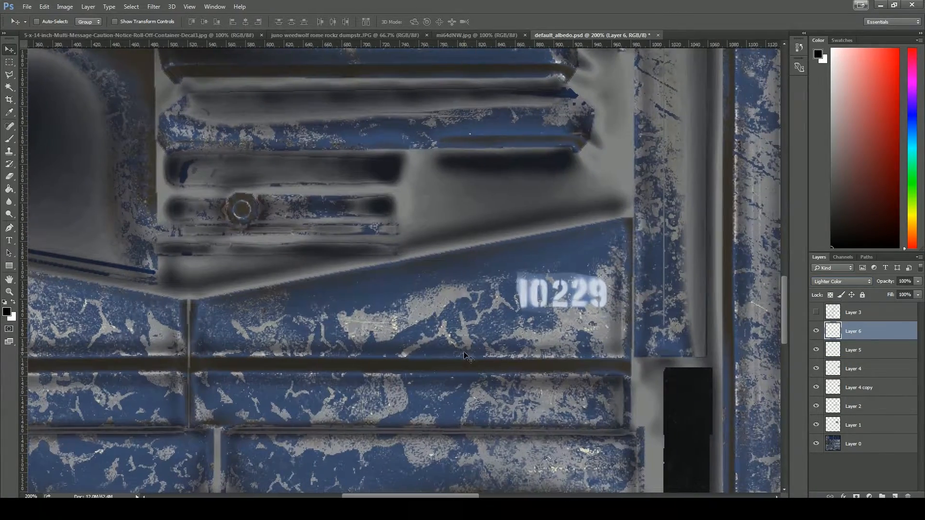
key(e)
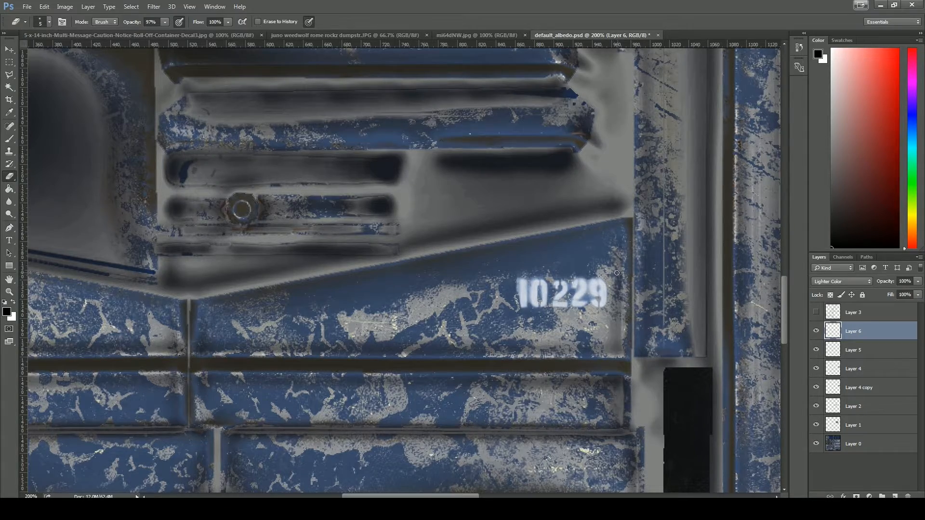
key(ctrl+minus)
key(ctrl+minus)
key(ctrl+s)
In Maya, close the UV Texture Editor, return to object mode and inspect the dumpster's side with the new numbers
mouse_move(164, 508)
click(205, 483)
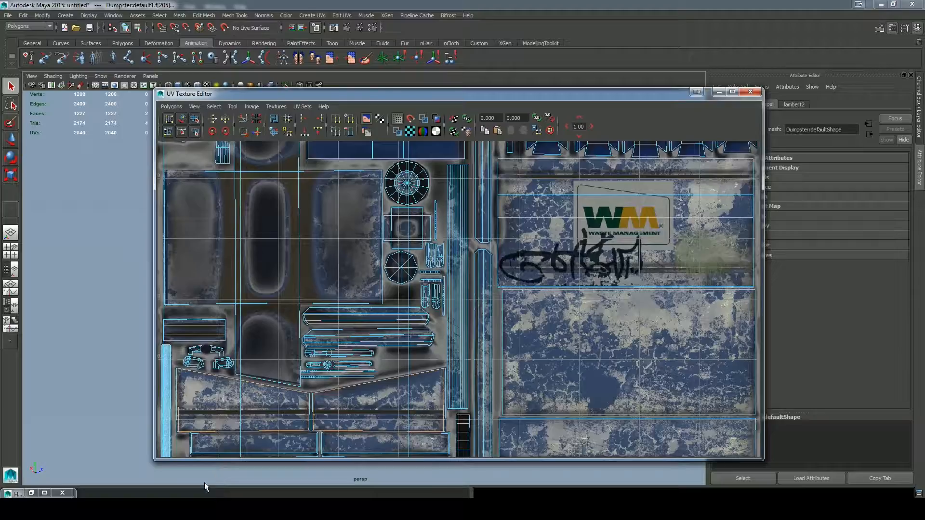
click(752, 92)
right_click(429, 287)
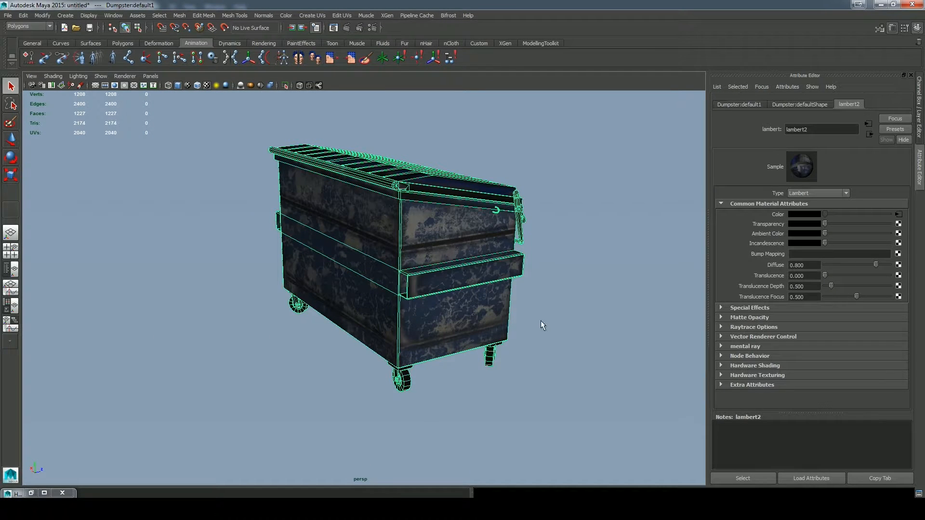
click(593, 320)
drag(592, 320, 341, 428)
Return to Photoshop, close mi64dNW.jpg and bring up the dumpster reference photo
key(alt+Tab)
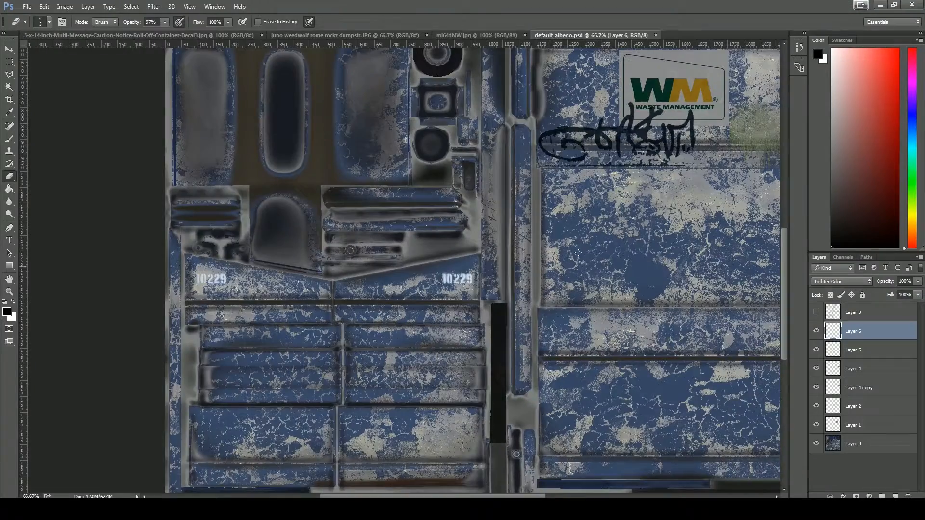
click(459, 35)
key(ctrl+w)
click(378, 35)
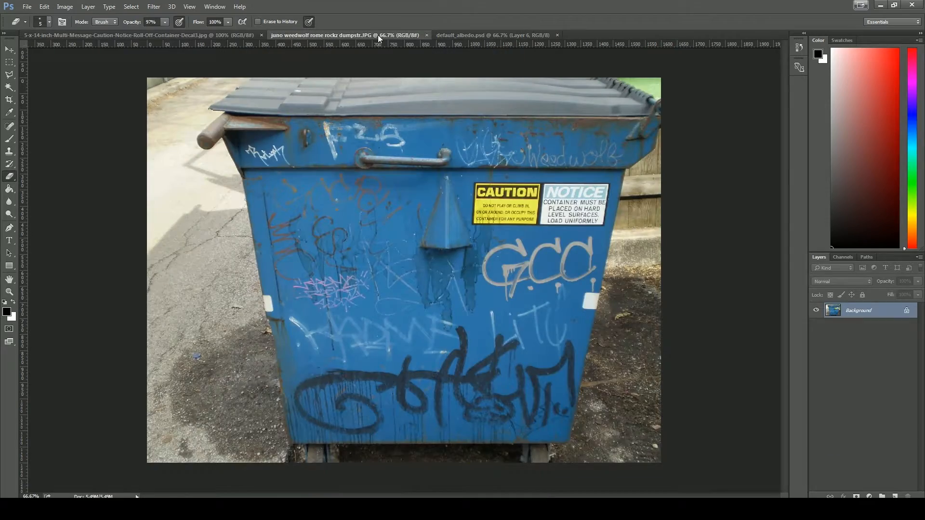
Copy the whole Caution/Notice decal image and paste it into default_albedo.psd
click(230, 33)
key(m)
key(ctrl+a)
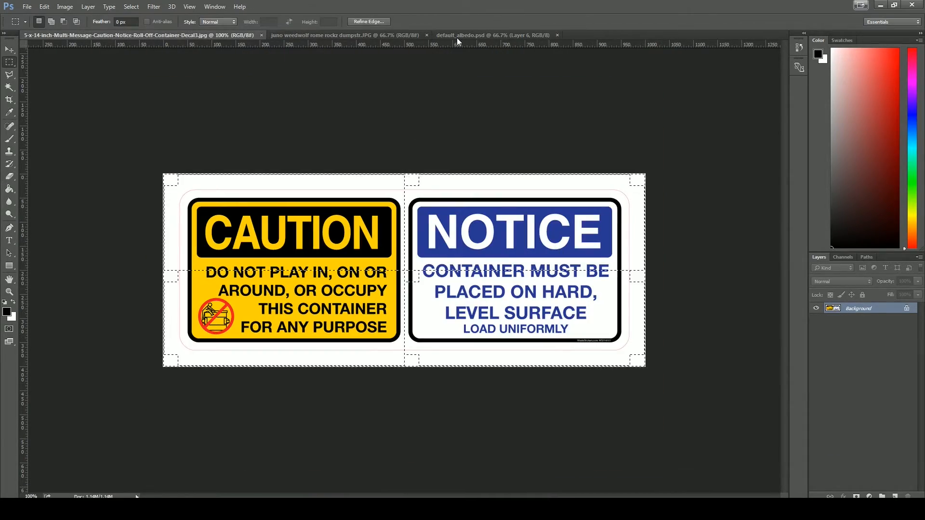
click(456, 38)
key(ctrl+v)
Scale the Caution/Notice decal down and place it on the front panel beside the Waste Management logo
key(ctrl+t)
drag(539, 228, 346, 362)
drag(180, 396, 644, 149)
drag(629, 167, 669, 167)
drag(645, 155, 71, 382)
key(Return)
Refine the Caution/Notice decal's size and fit above the mossy patch, then clear the selection
key(ctrl+plus)
key(ctrl+plus)
key(ctrl+t)
drag(607, 183, 639, 195)
drag(579, 170, 555, 171)
key(Return)
drag(363, 89, 488, 214)
click(534, 223)
drag(518, 90, 367, 200)
key(ctrl+1)
key(ctrl+d)
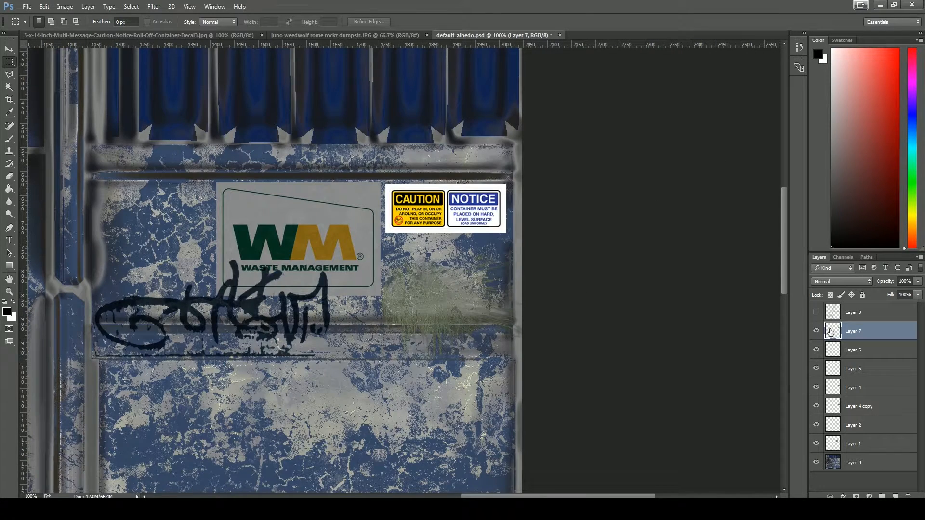
Darken the Caution/Notice decal with Levels by lowering the white output level to 124
click(89, 6)
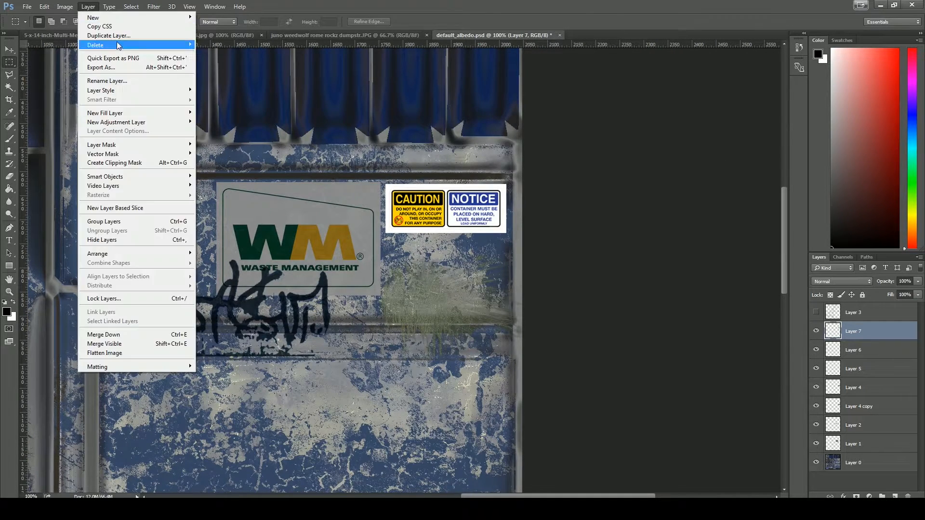
mouse_move(65, 7)
mouse_move(111, 31)
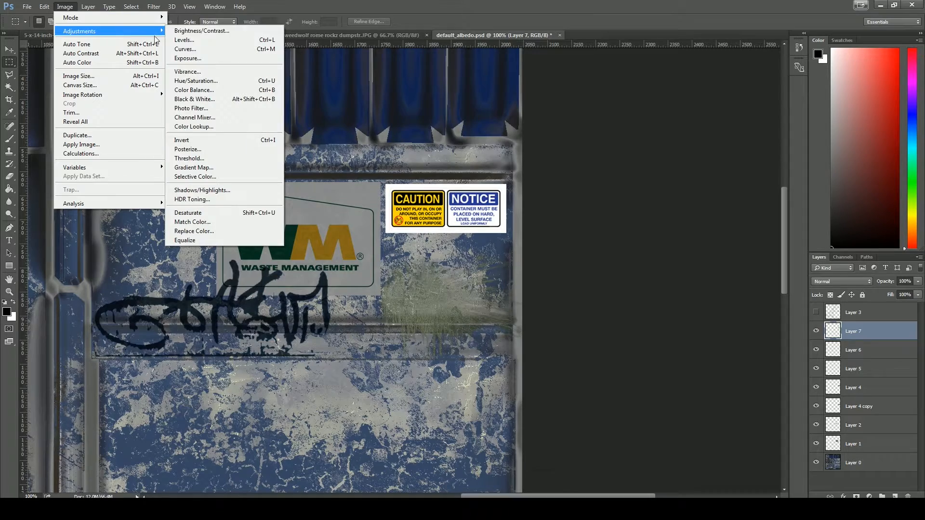
click(220, 40)
drag(744, 241, 681, 241)
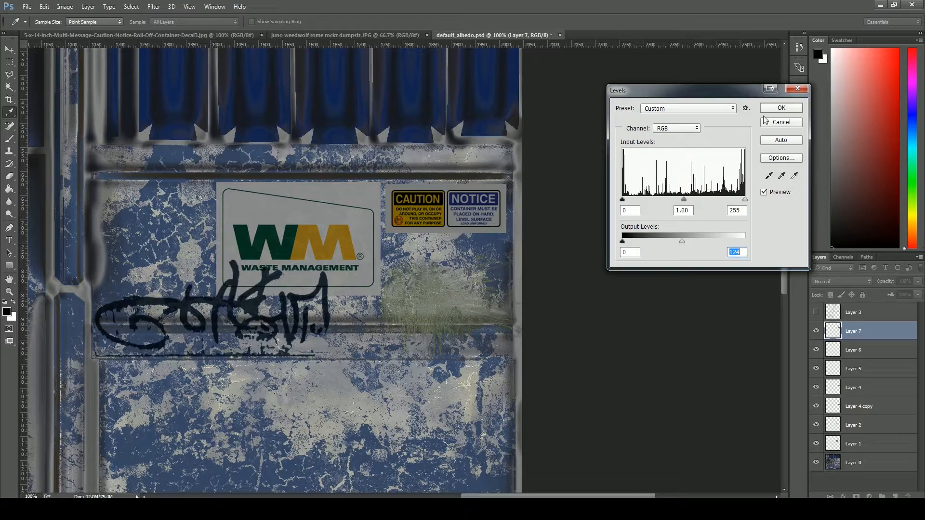
click(777, 108)
Set the Caution/Notice decal layer's opacity to 92%
click(919, 281)
mouse_move(918, 291)
mouse_down()
mouse_move(906, 290)
mouse_move(915, 291)
mouse_up()
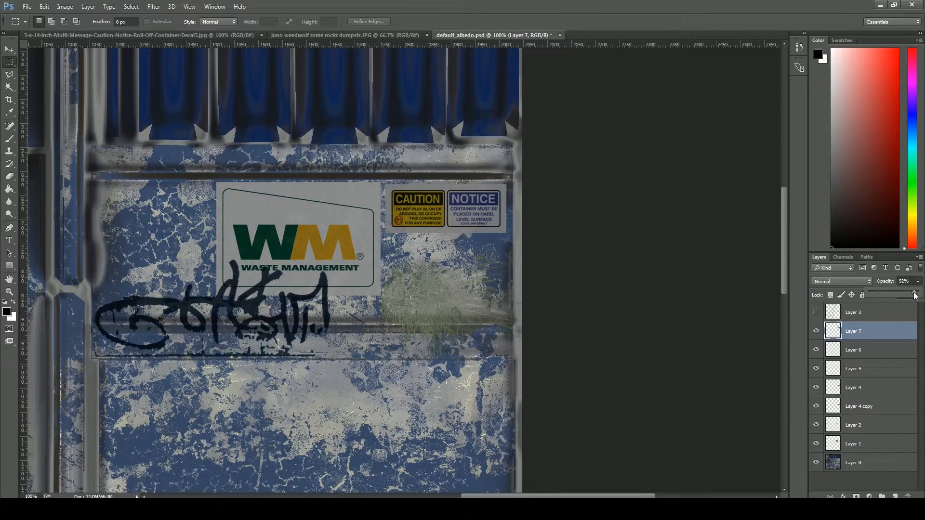
key(ctrl+minus)
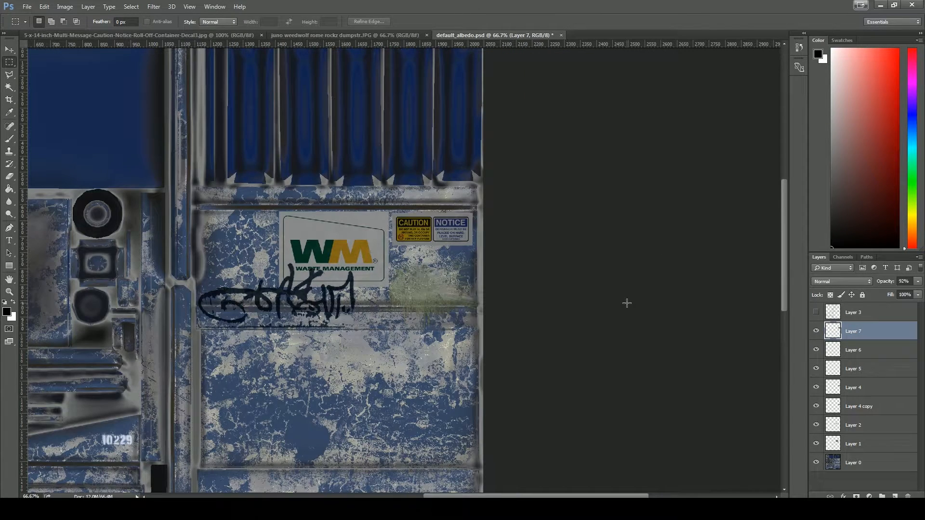
Save the texture and open DecalsLeaking0188_2_L.jpg from the texture library's decals folder
key(ctrl+s)
key(ctrl+o)
click(141, 23)
double_click(190, 77)
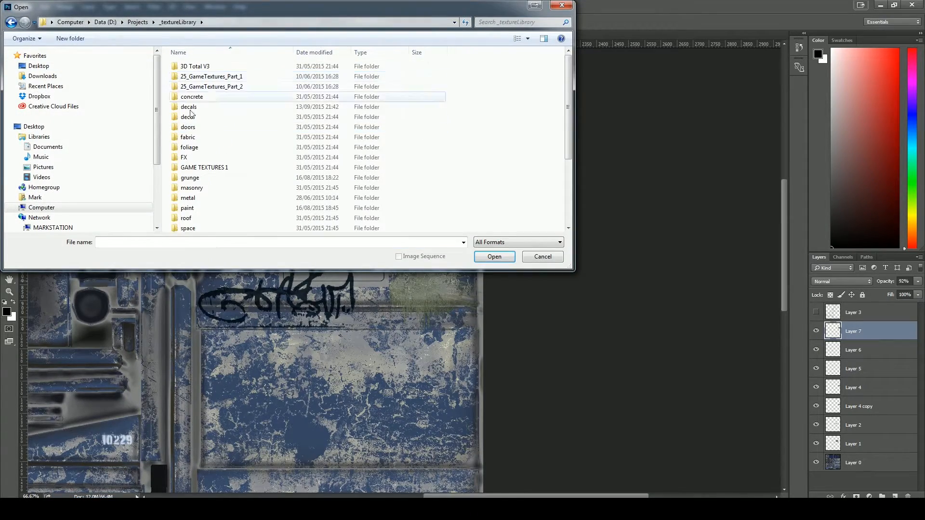
double_click(191, 109)
double_click(191, 74)
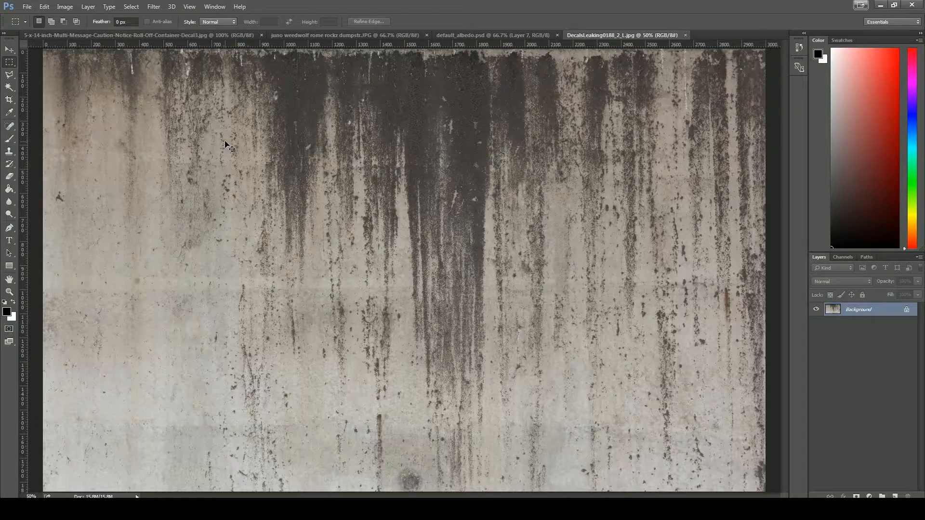
Paste the entire leak image into default_albedo.psd above Layer 7, with the wireframe layer shown as a guide
key(ctrl+minus)
key(ctrl+minus)
key(ctrl+a)
click(481, 36)
drag(595, 374, 667, 262)
click(816, 313)
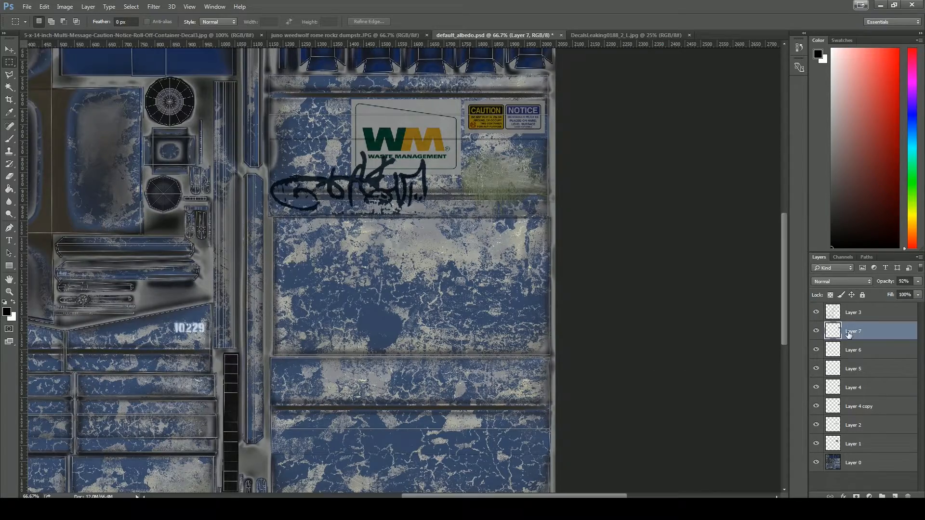
key(ctrl+v)
Scale the pasted leak image down and move it over the front panel with the Waste Management logo
key(ctrl+minus)
key(ctrl+minus)
key(ctrl+t)
drag(721, 141, 377, 344)
drag(348, 397, 532, 257)
key(ctrl+plus)
key(ctrl+plus)
drag(615, 305, 432, 381)
mouse_move(496, 295)
mouse_down()
mouse_move(523, 268)
mouse_move(516, 378)
mouse_move(496, 279)
mouse_up()
drag(541, 378, 466, 331)
mouse_move(429, 269)
mouse_down()
mouse_move(407, 404)
mouse_move(442, 279)
mouse_move(423, 258)
mouse_up()
Flip the leak image horizontally and align its dark edge with the upper edge of the logo panel
drag(458, 320, 636, 428)
mouse_move(516, 321)
mouse_down()
mouse_move(542, 410)
mouse_move(505, 308)
mouse_up()
right_click(505, 308)
click(535, 456)
drag(397, 255, 347, 266)
key(Return)
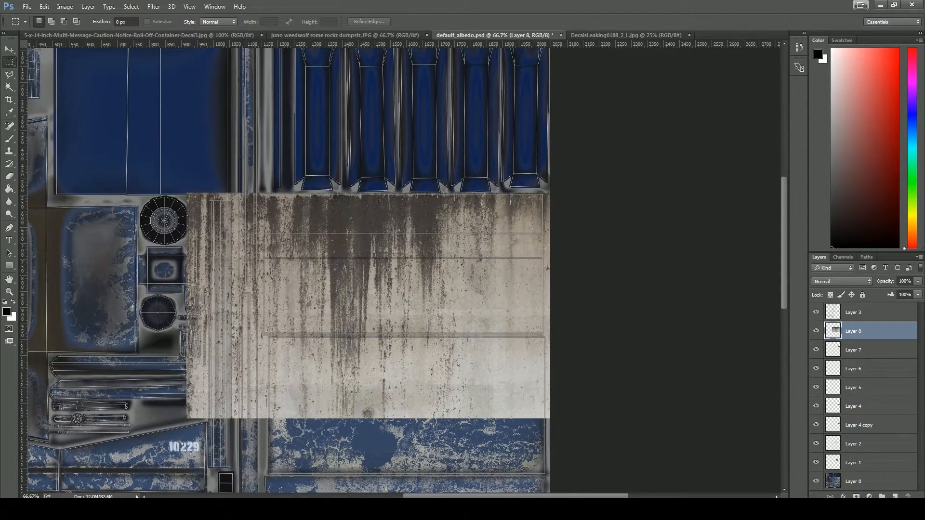
Add a layer mask to the leak layer and fade its lower part out with a black-to-white gradient
click(857, 497)
click(13, 301)
right_click(10, 189)
click(43, 189)
drag(375, 338, 375, 338)
key(ctrl+z)
drag(383, 381, 385, 237)
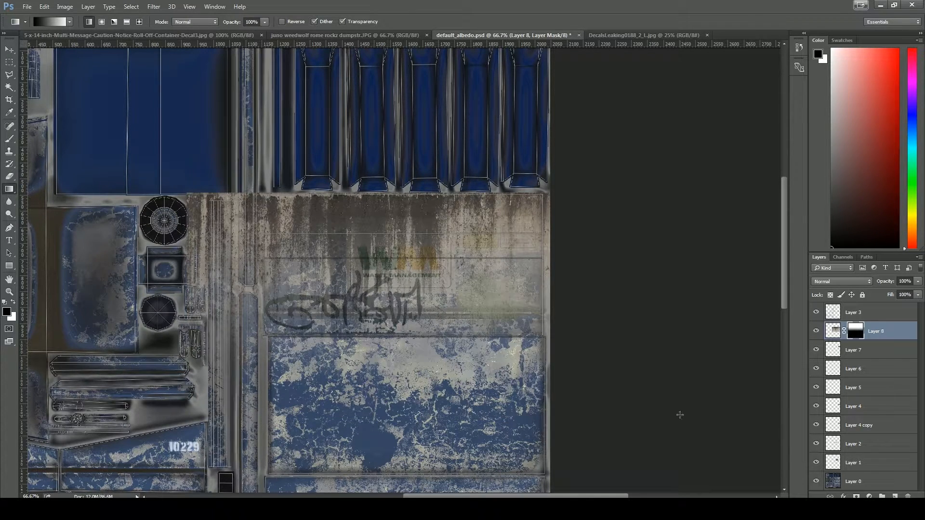
Set the leak layer's blend mode to Darken and its opacity to 75%
click(832, 332)
click(842, 282)
click(832, 316)
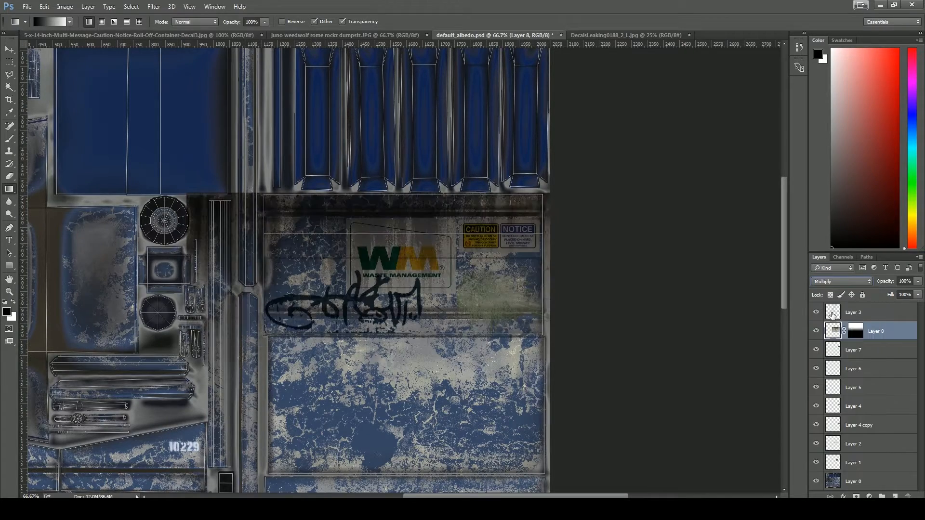
click(841, 281)
click(827, 310)
click(917, 281)
drag(918, 292, 908, 295)
Duplicate the leak layer and set the copy to Multiply at 30% opacity
right_click(834, 335)
click(848, 227)
click(535, 159)
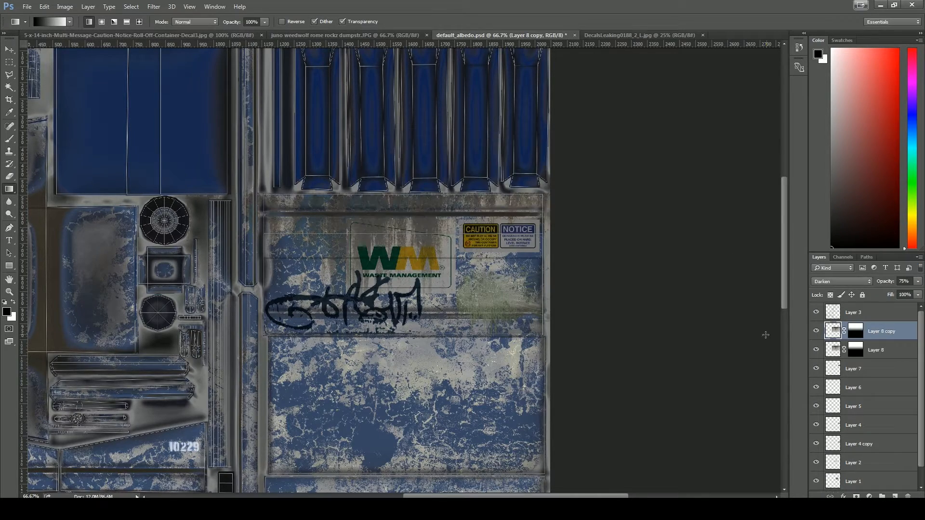
click(870, 281)
click(829, 315)
drag(895, 289, 885, 290)
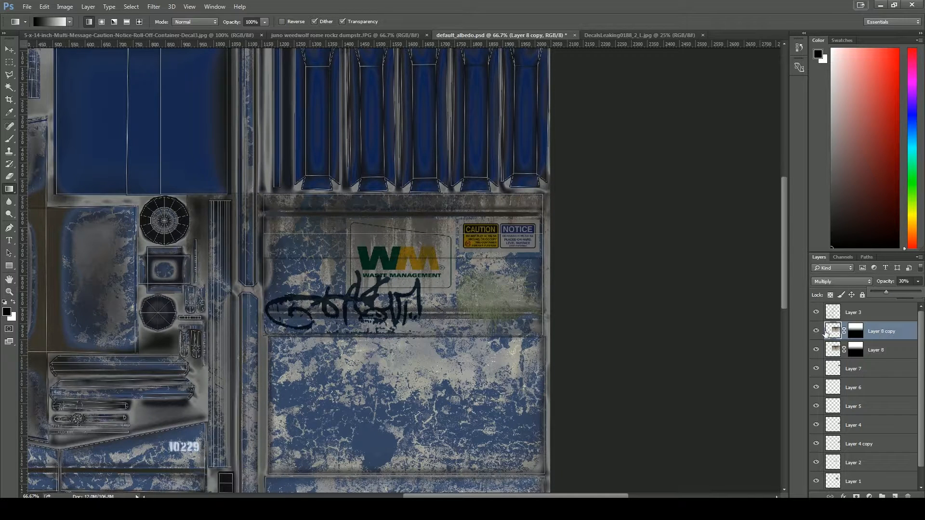
Merge the two leak layers with the mask applied, and delete the stains spilling outside the logo panel
key(ctrl+e)
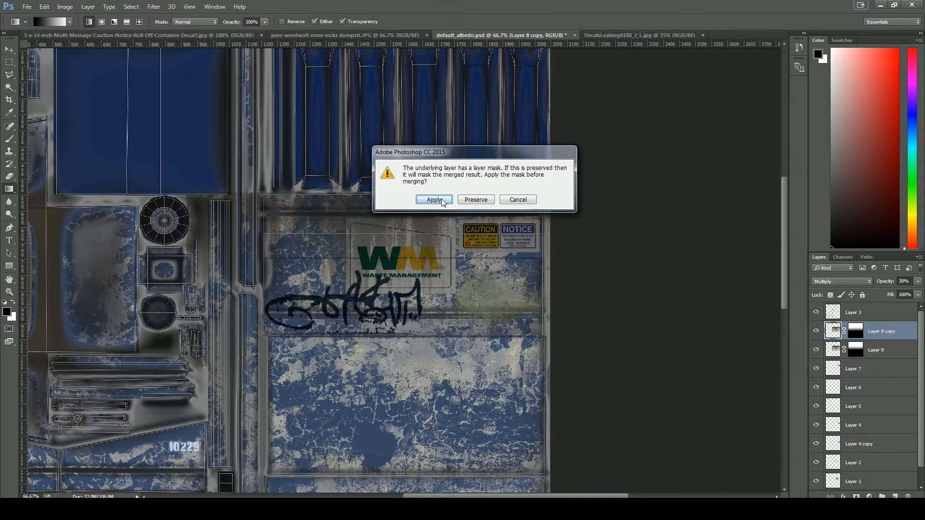
click(433, 200)
ctrl+click(838, 333)
key(m)
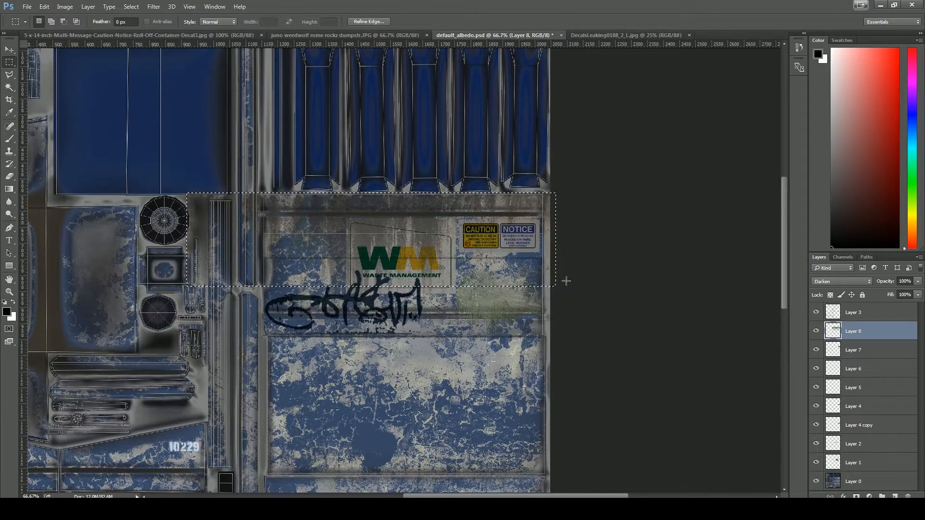
drag(548, 286, 261, 193)
key(Delete)
key(ctrl+d)
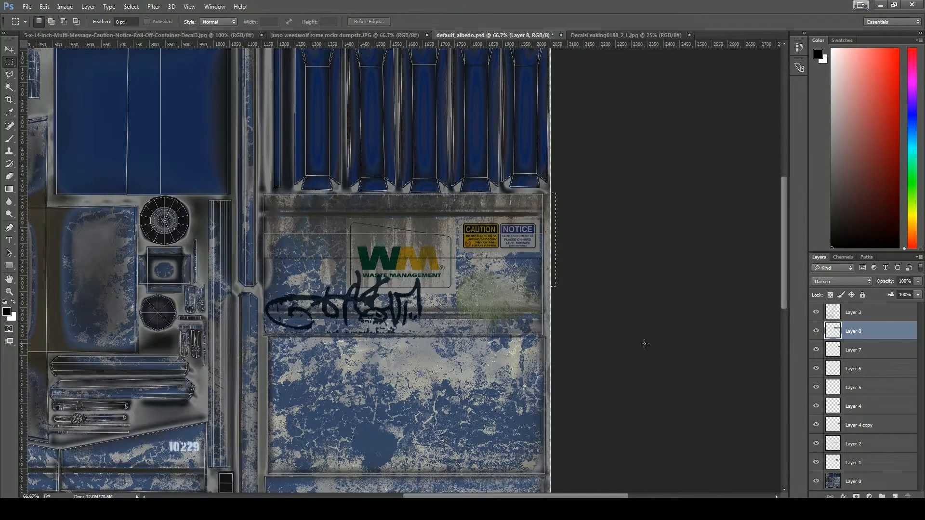
Paste the leak image again as a new layer and scale it down for the panels numbered 10229
key(ctrl+minus)
drag(518, 352, 648, 251)
drag(570, 297, 616, 250)
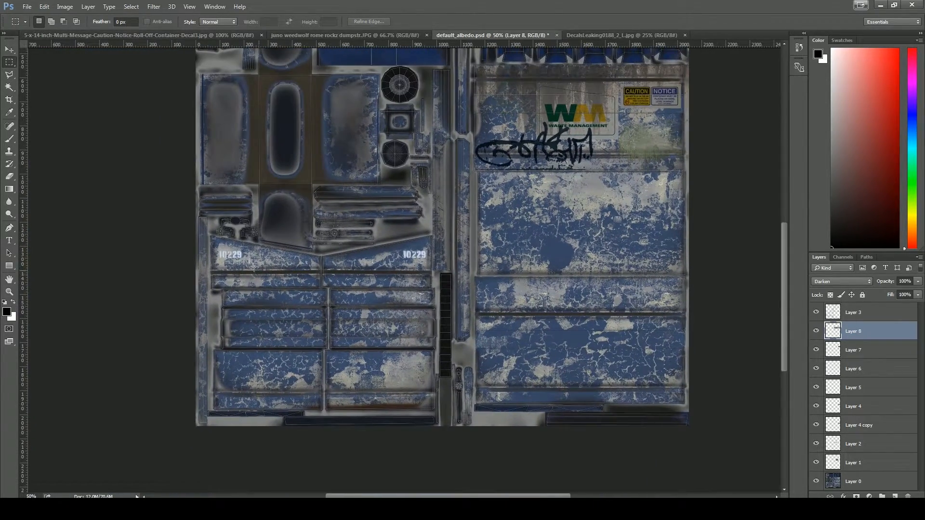
key(ctrl+v)
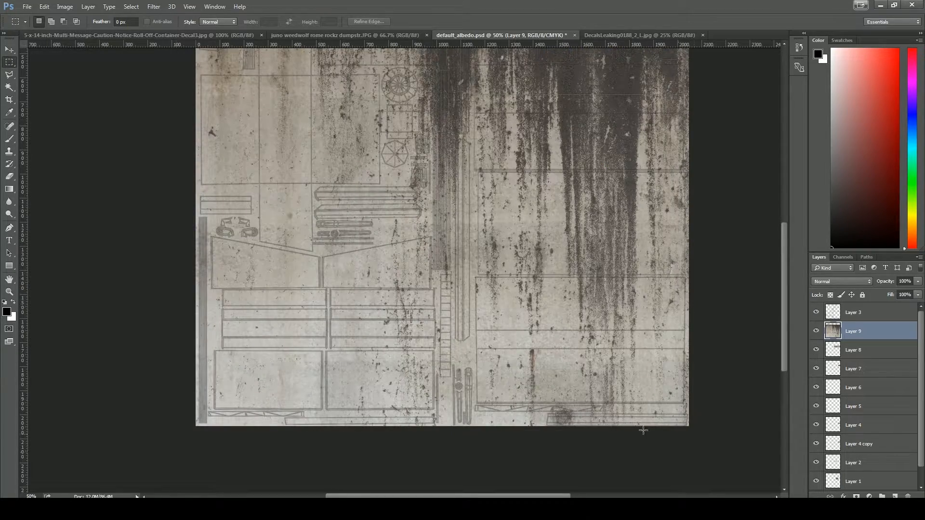
key(ctrl+t)
drag(196, 428, 614, 133)
drag(669, 100, 200, 356)
Fit the second leak image to the width of the 10229 panels, with its dark edge along their slanted tops
drag(160, 417, 242, 365)
drag(340, 340, 287, 335)
drag(395, 362, 436, 386)
drag(400, 333, 375, 323)
drag(185, 230, 177, 225)
drag(272, 295, 272, 299)
key(Return)
key(m)
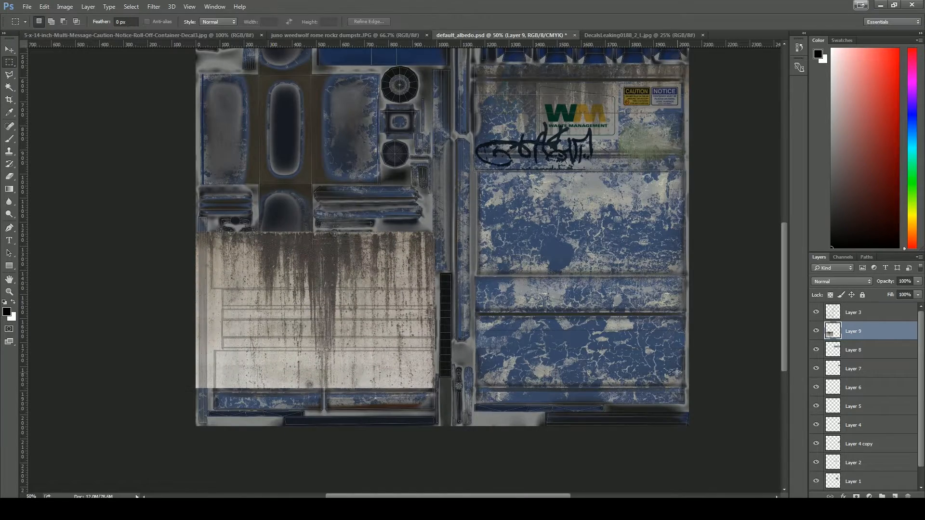
Delete the parts of the second leak image below the 10229 panels and beyond their outer side edge
mouse_move(164, 444)
mouse_down()
mouse_move(436, 340)
mouse_move(474, 288)
mouse_up()
key(Delete)
key(ctrl+plus)
key(ctrl+plus)
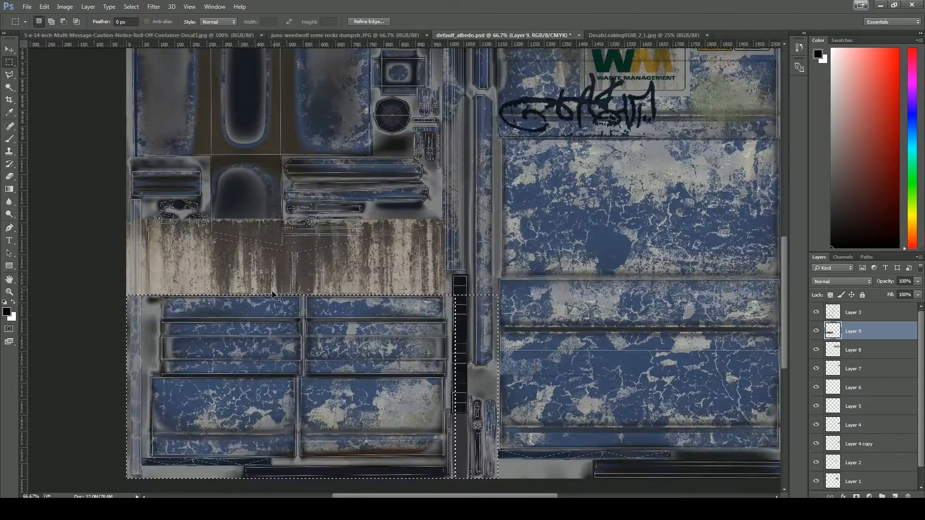
scroll(270, 241, left, 5)
drag(241, 167, 269, 340)
key(Delete)
key(ctrl+d)
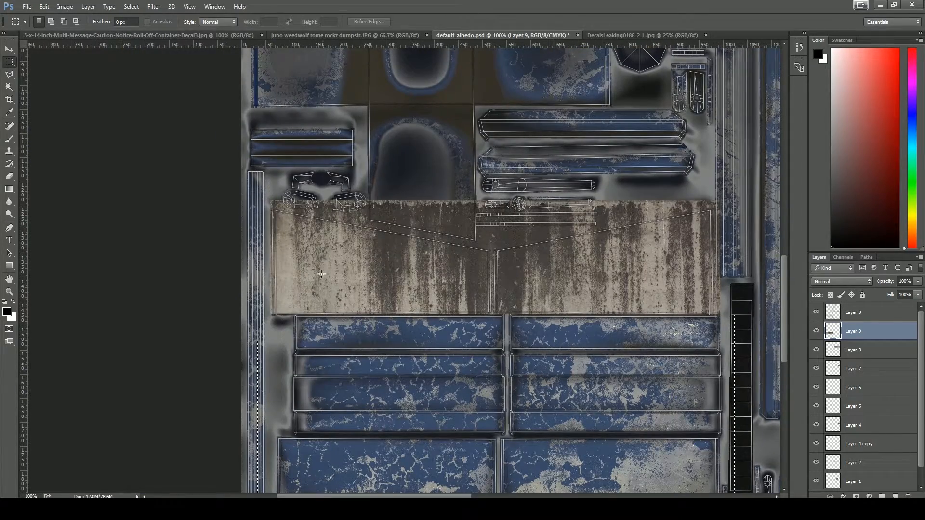
Trim the second leak image along the slanted upper edges and the remaining side edge of the 10229 panels
key(l)
click(268, 205)
click(725, 205)
click(727, 183)
click(280, 171)
click(267, 186)
click(268, 206)
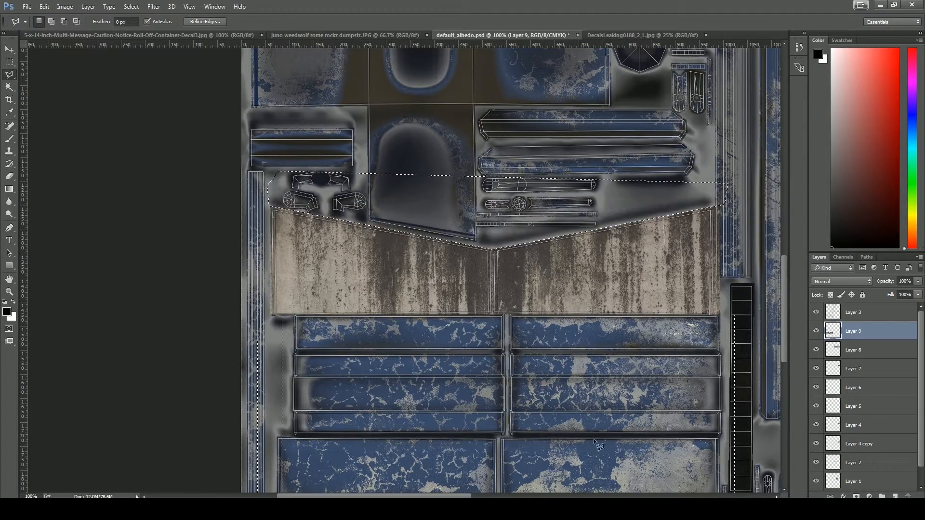
key(m)
key(ctrl+d)
drag(732, 182, 713, 348)
key(Delete)
key(ctrl+d)
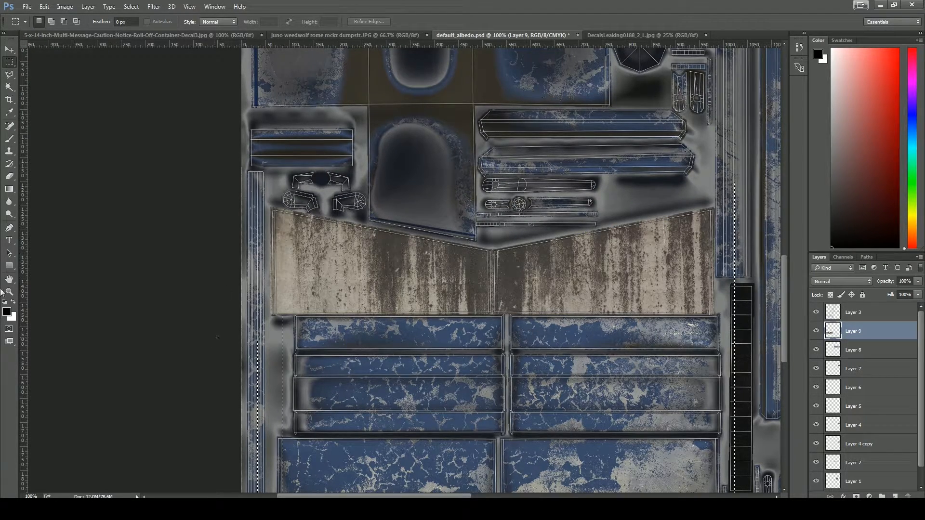
Add a layer mask to the second leak layer and fade its lower part with a gradient
key(g)
click(856, 496)
drag(493, 276, 495, 230)
key(ctrl+z)
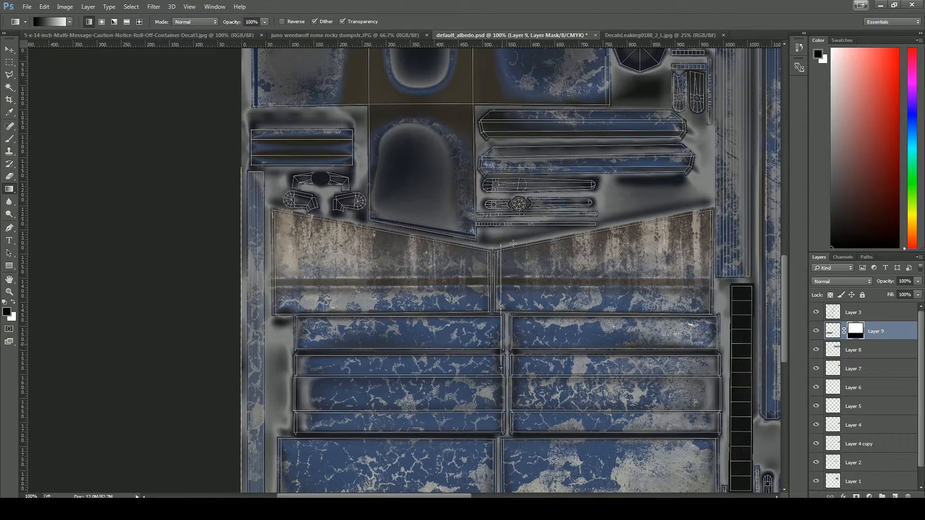
drag(513, 244, 513, 244)
key(ctrl+z)
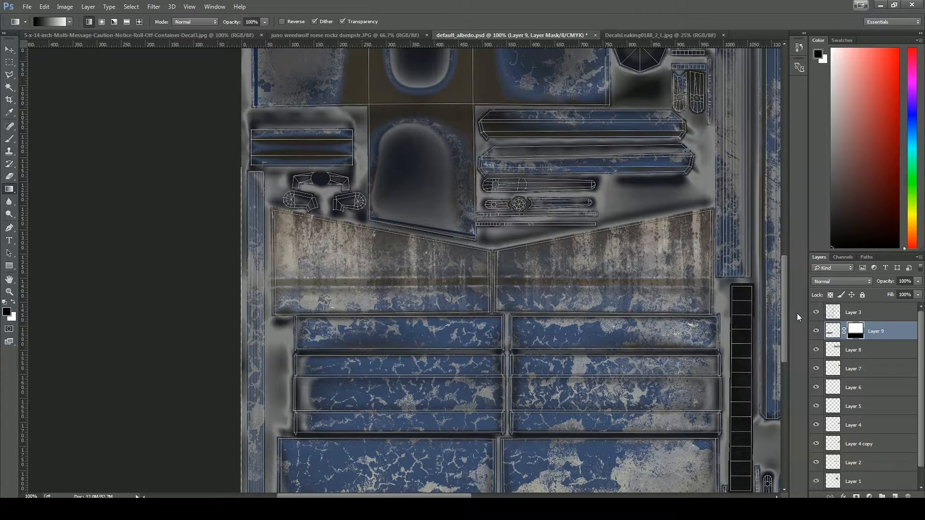
Try Screen, Multiply and Lighten blending on the second leak layer, then set it to Hard Light
click(833, 331)
click(841, 281)
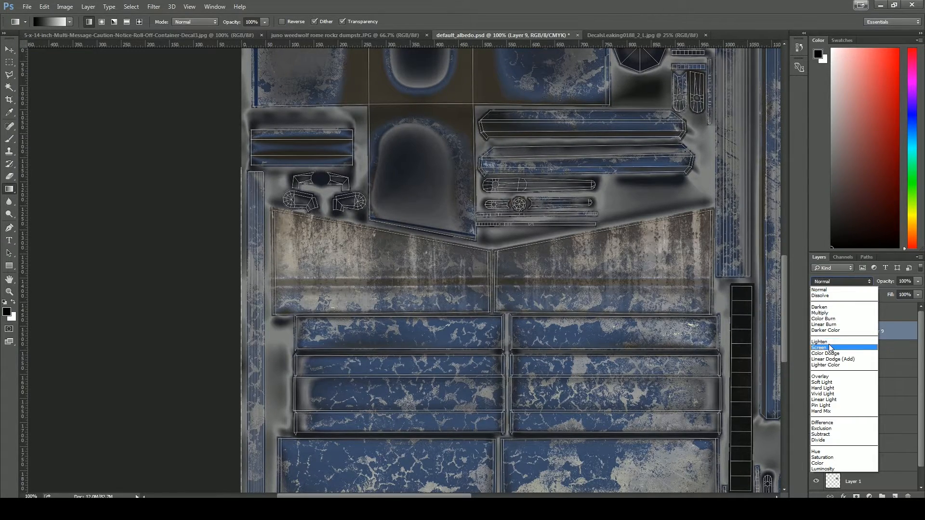
click(819, 348)
click(840, 281)
click(830, 312)
click(841, 282)
click(828, 342)
click(841, 281)
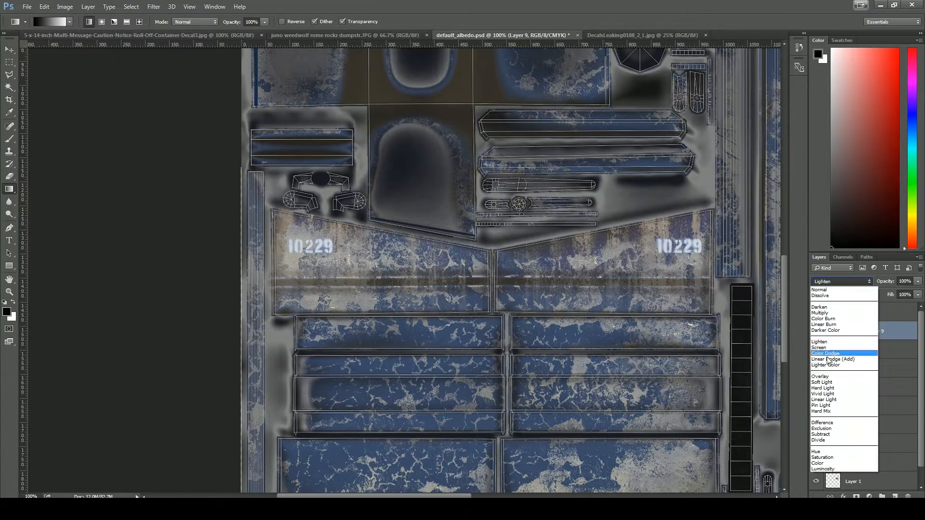
click(828, 384)
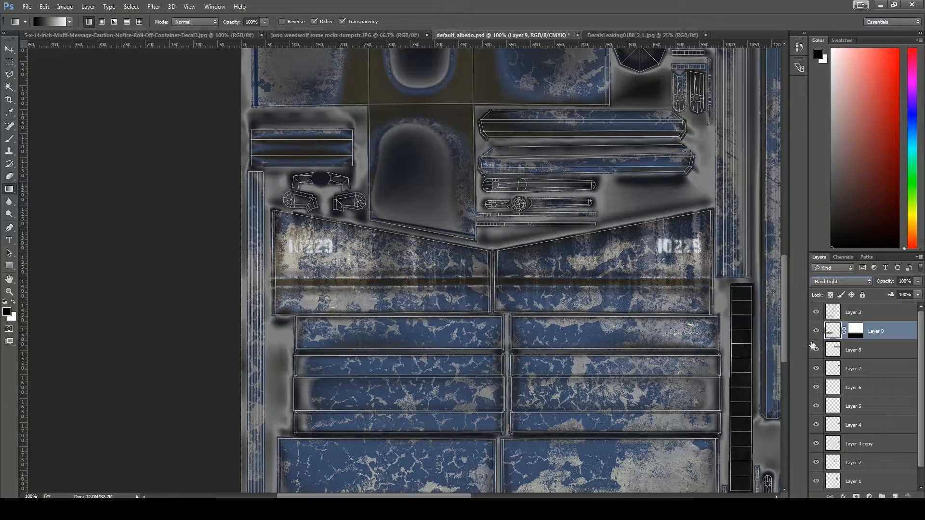
Duplicate the Hard Light leak layer and set the copy to Multiply at 76% opacity
click(920, 257)
click(843, 218)
key(Return)
click(841, 281)
click(827, 302)
click(918, 281)
mouse_move(909, 294)
mouse_down()
mouse_move(894, 295)
mouse_move(917, 295)
mouse_up()
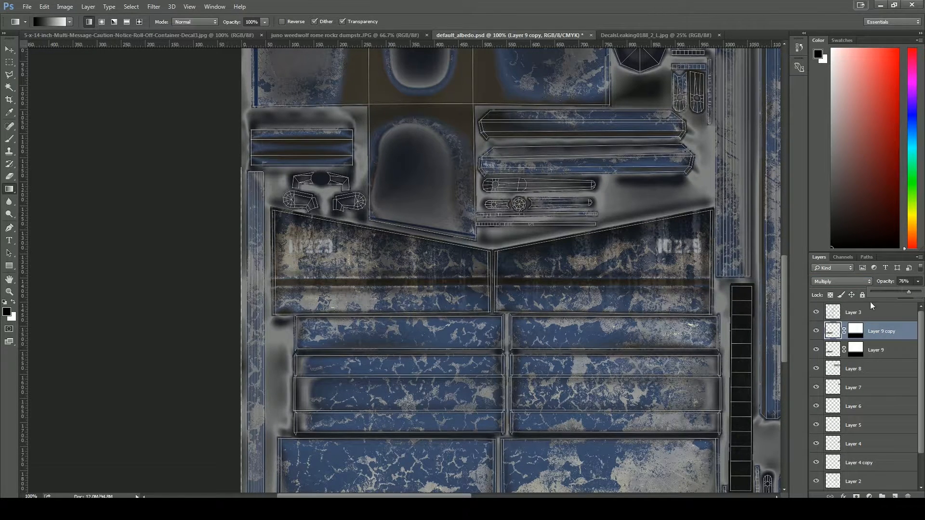
Try to merge the duplicated leak layer with the layer below, then undo the merge
right_click(838, 332)
key(Escape)
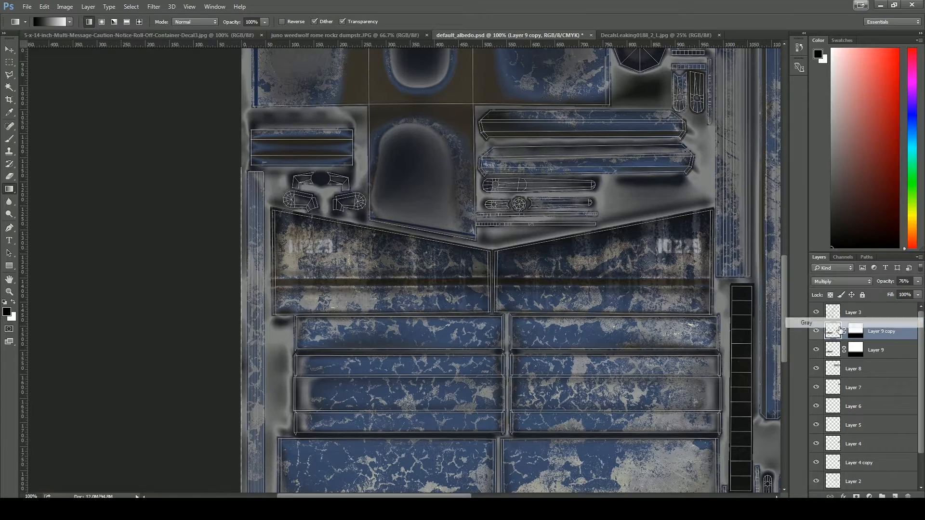
right_click(805, 324)
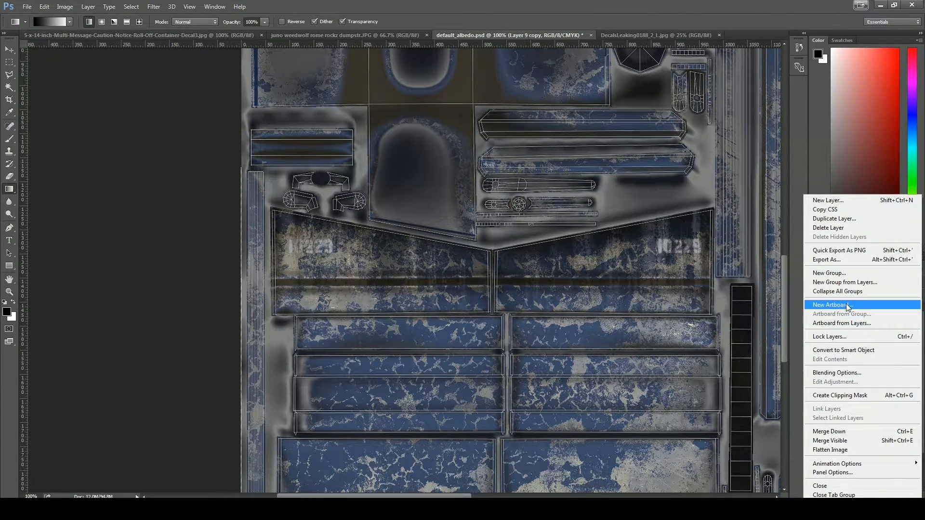
key(Escape)
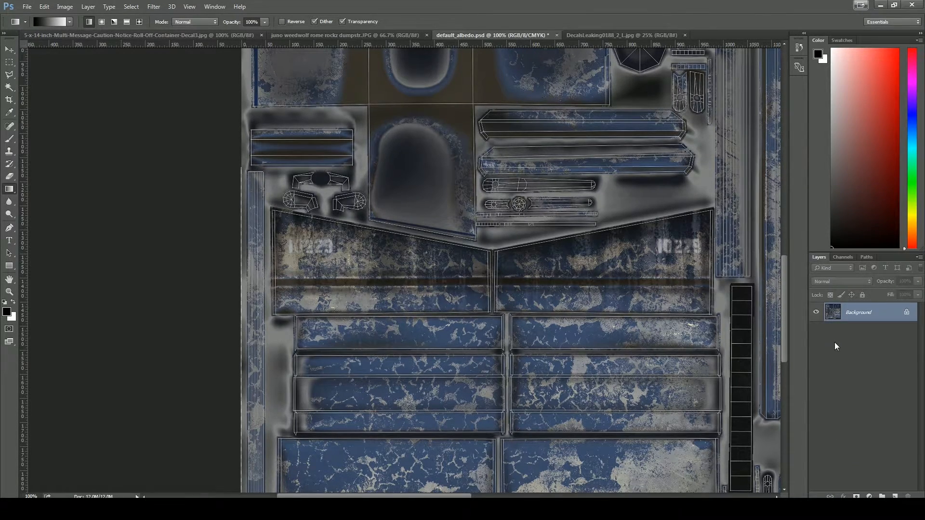
key(ctrl+e)
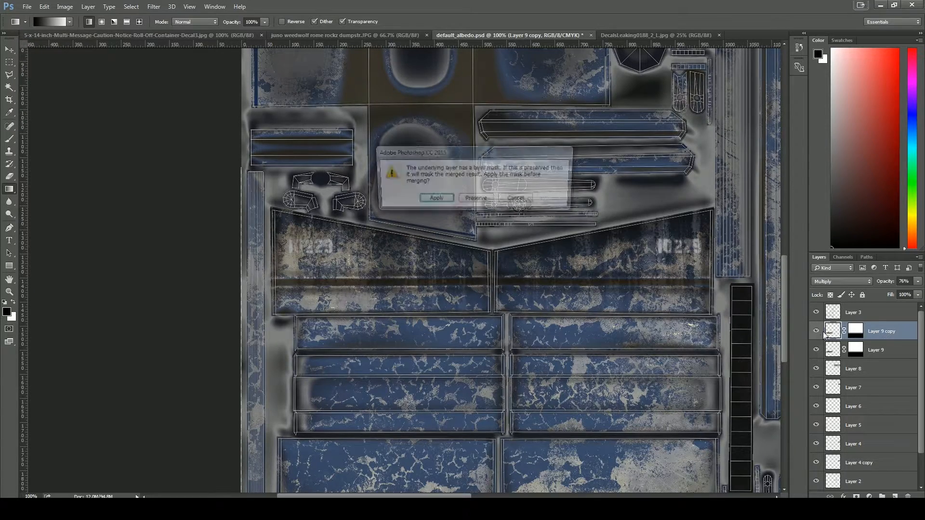
click(476, 200)
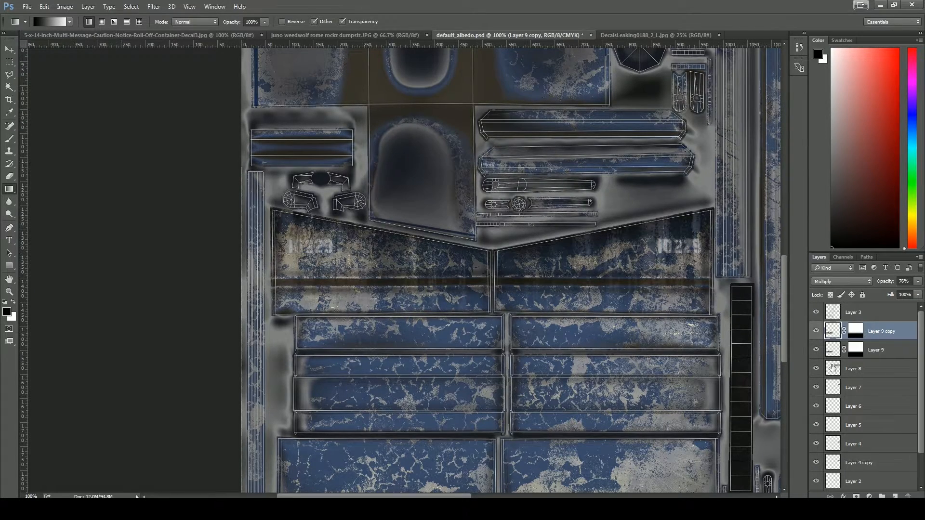
key(ctrl+e)
key(Return)
key(ctrl+z)
Lower the opacity of Layer 9 and set Layer 9 copy's opacity to 55%
key(ctrl+minus)
key(ctrl+minus)
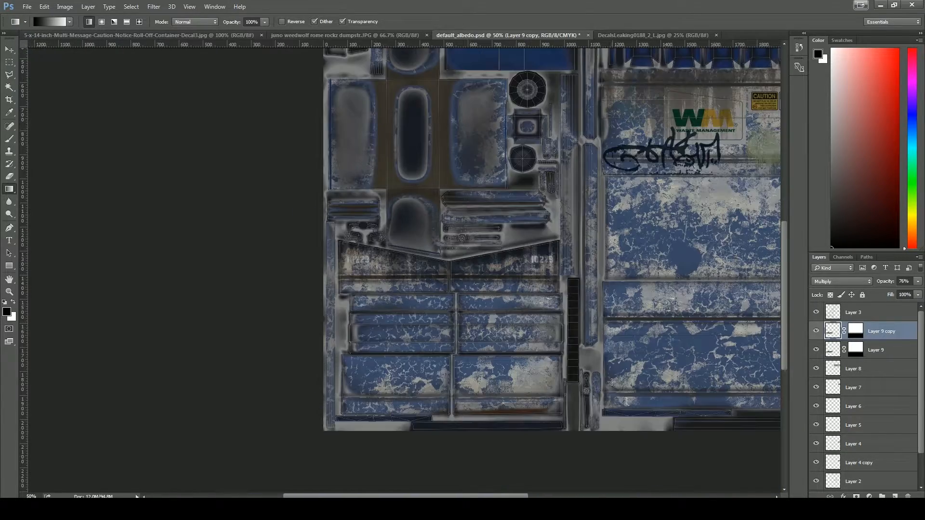
click(833, 351)
click(917, 282)
drag(904, 293, 898, 293)
click(892, 331)
click(918, 282)
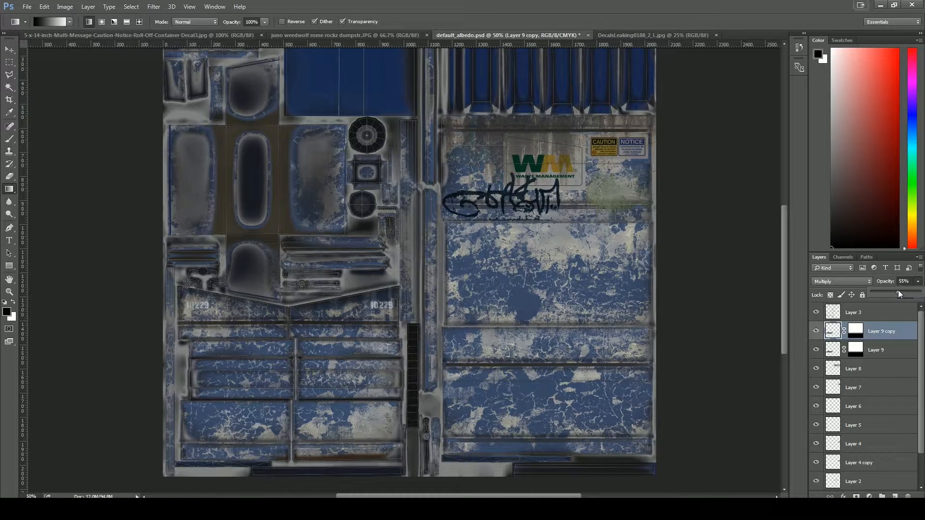
Try Darken and Multiply blending on Layer 8, then set the layer to Overlay
click(844, 369)
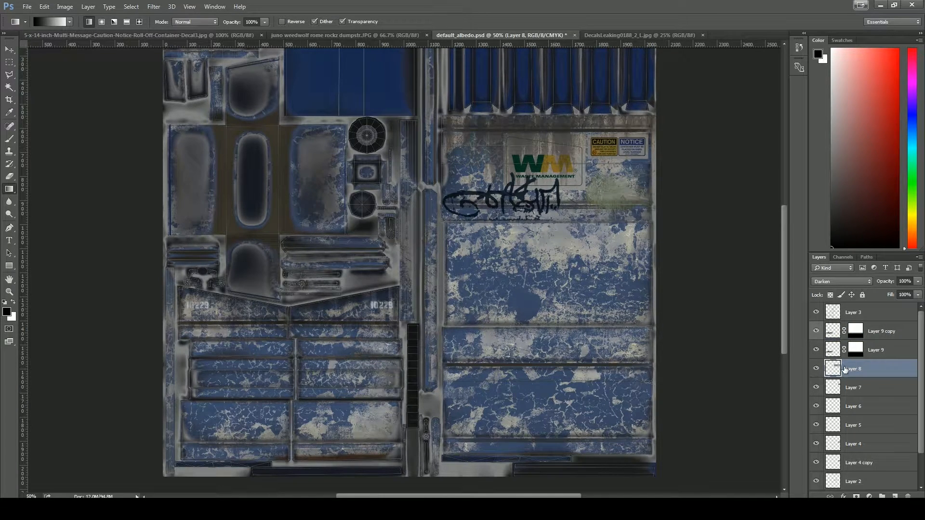
click(841, 281)
click(828, 379)
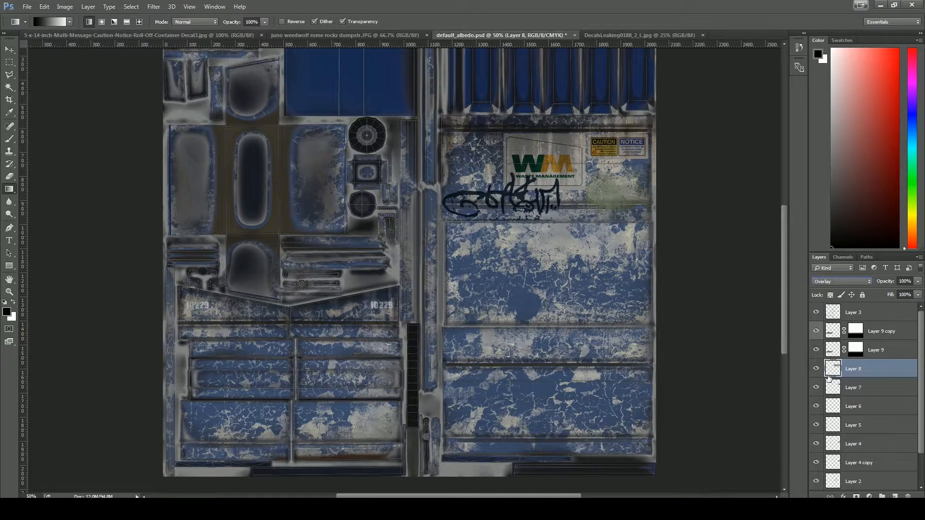
click(849, 279)
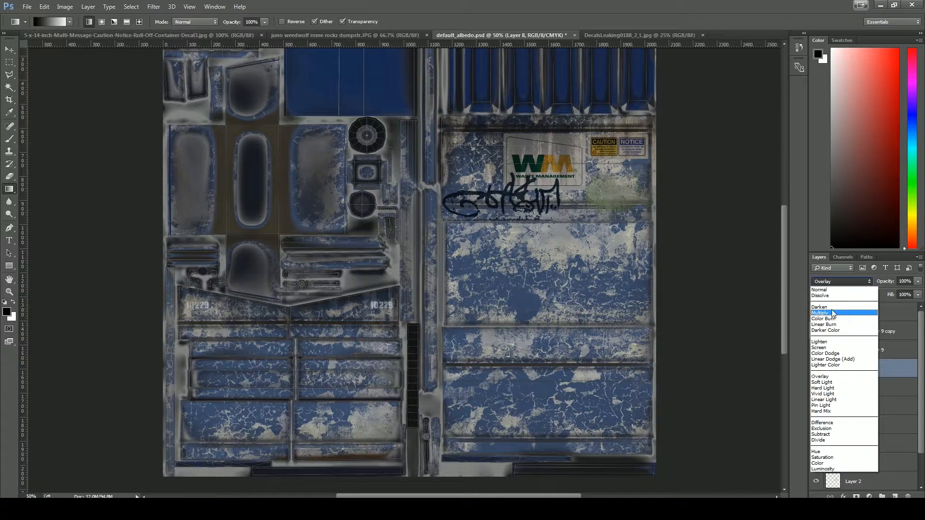
click(834, 309)
click(835, 281)
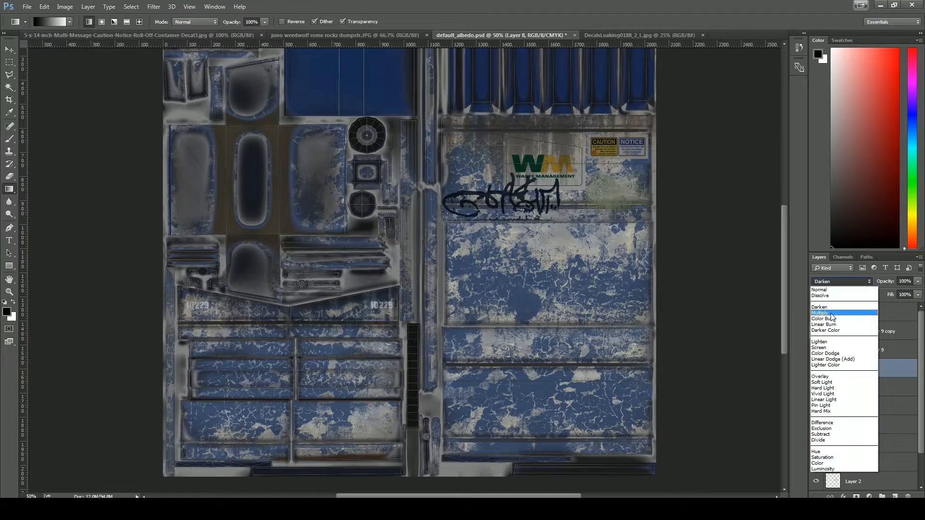
click(829, 313)
click(835, 284)
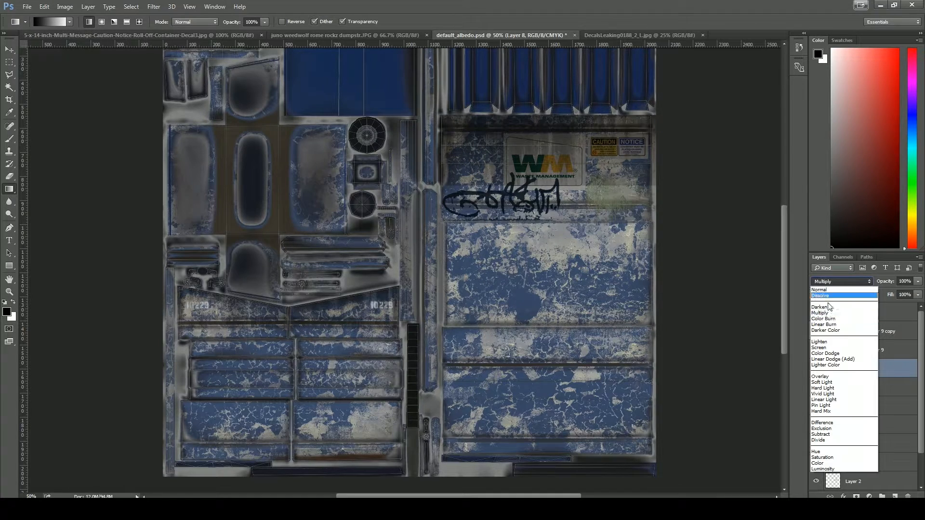
click(827, 379)
click(841, 281)
click(828, 377)
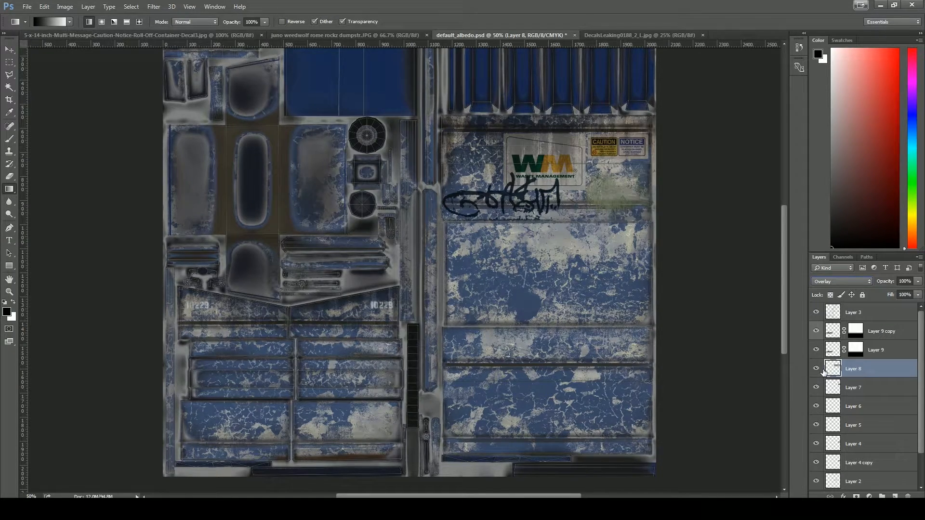
Duplicate Layer 8 and compare the texture with and without the copy
click(832, 386)
click(816, 387)
click(815, 387)
click(836, 371)
click(919, 256)
click(841, 220)
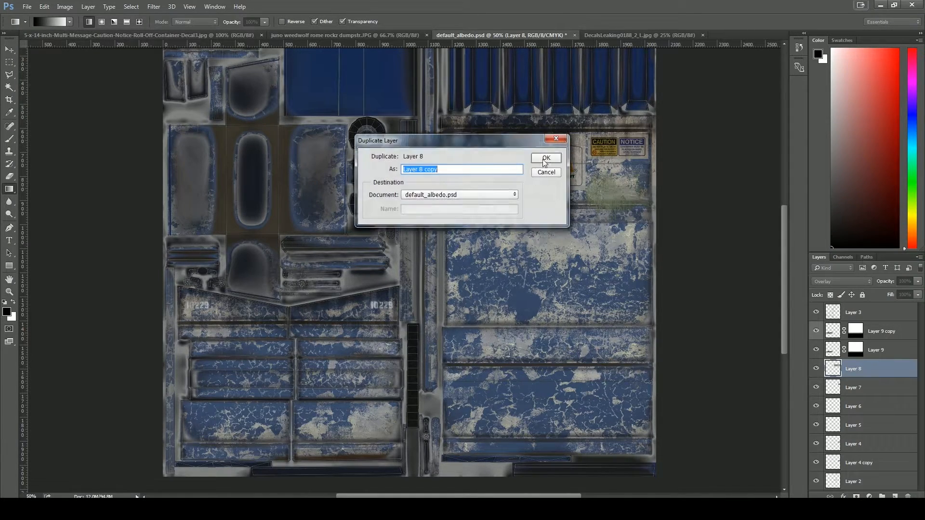
click(548, 155)
click(817, 369)
click(817, 369)
Try Multiply on Layer 8 copy, then set it to Darker Color at about 60% opacity
click(850, 282)
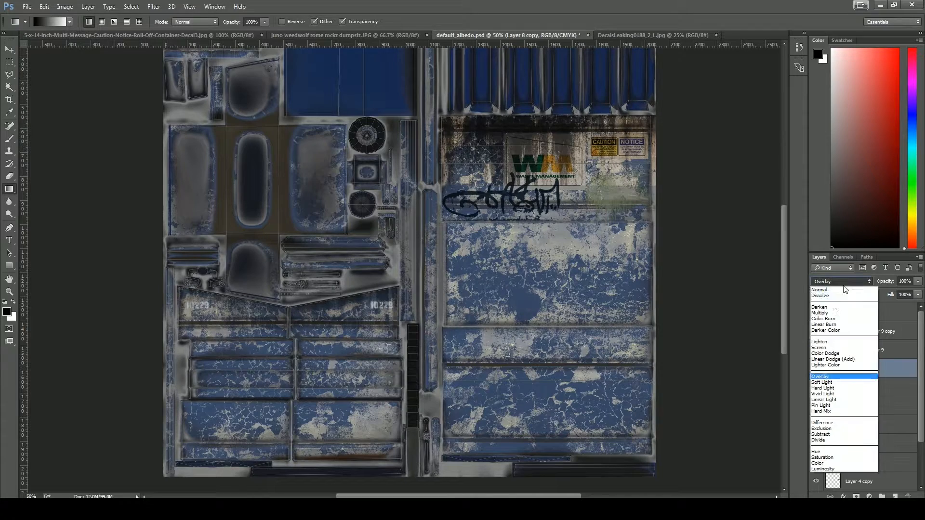
click(824, 313)
click(829, 282)
click(833, 331)
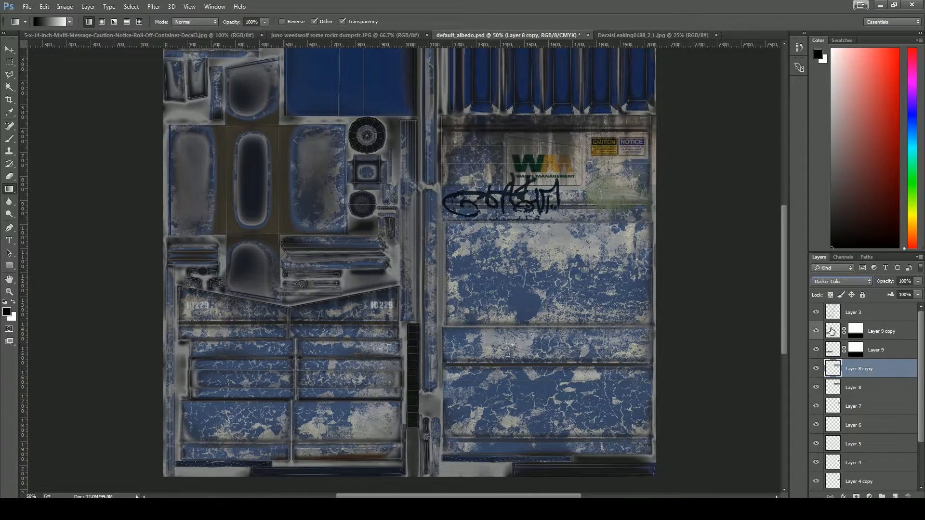
drag(915, 285, 883, 294)
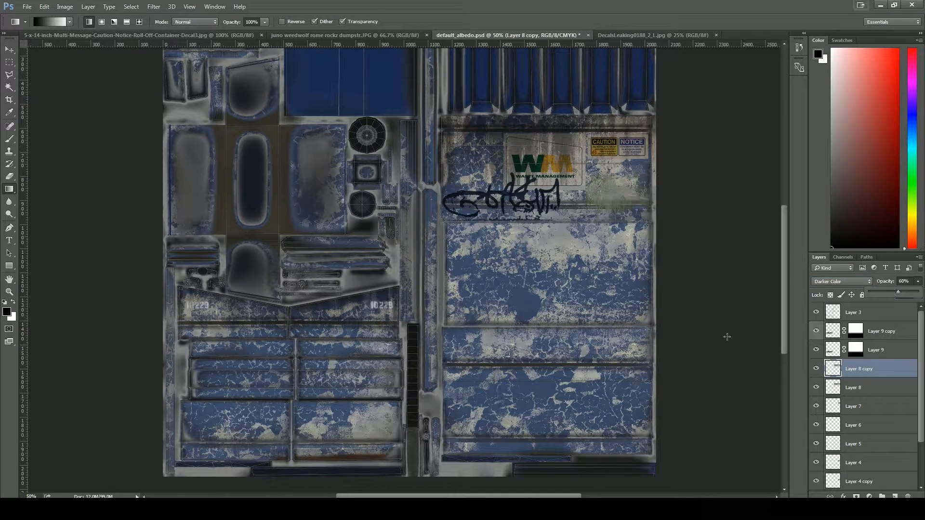
Merge Layer 8 copy into Layer 8, compare the merged layer on and off, and save the texture
click(816, 312)
key(ctrl+e)
click(816, 369)
click(816, 369)
key(ctrl+s)
Switch to Maya, deselect the dumpster and examine the leak stains on the model from several sides
key(alt+Tab)
click(405, 351)
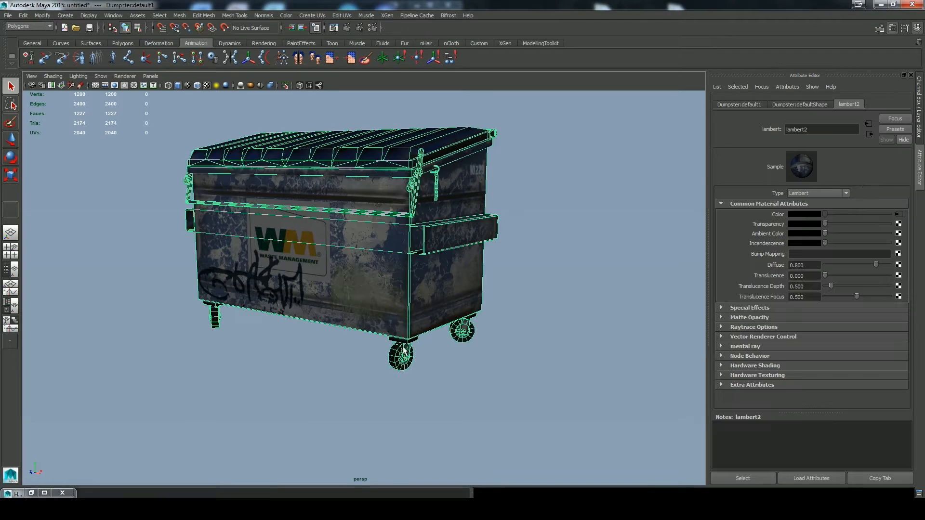
click(528, 326)
drag(528, 326, 535, 372)
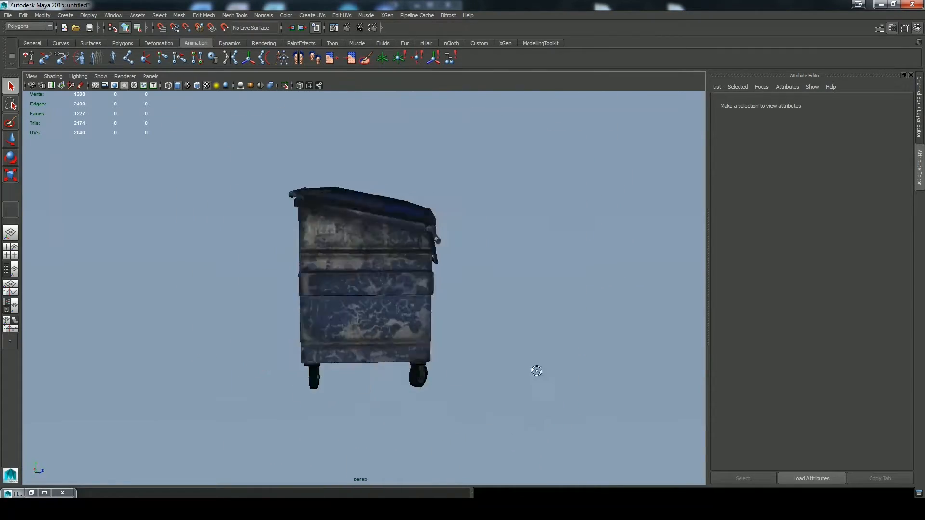
Select the faces of the dumpster's plain long side and examine where they lie in the UV layout
click(217, 510)
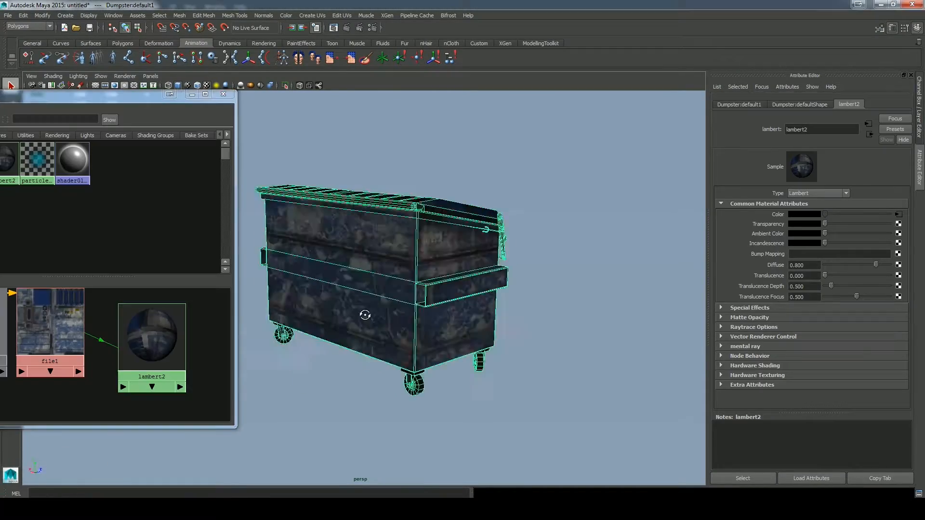
click(372, 242)
click(372, 246)
shift+click(359, 276)
click(192, 94)
key(space)
drag(299, 326, 260, 324)
key(space)
drag(648, 391, 654, 396)
drag(551, 387, 501, 256)
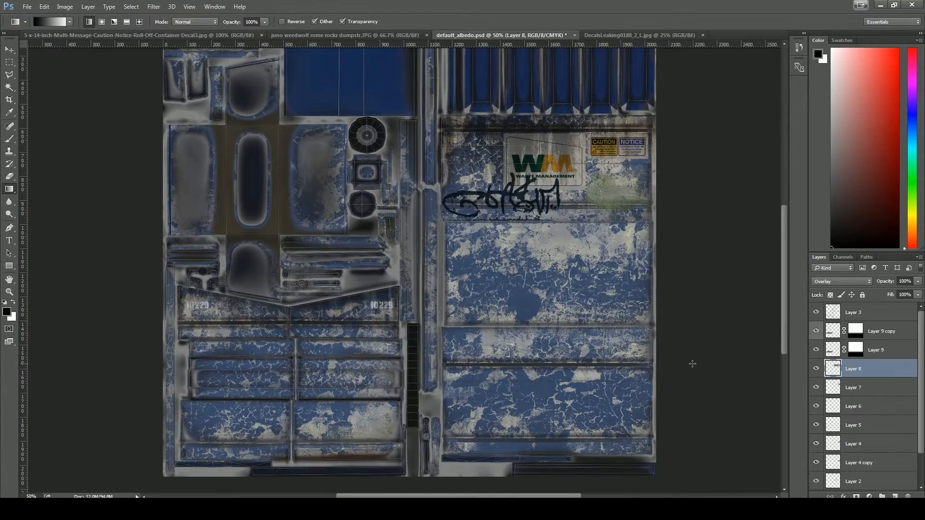
Paste the leak image into default_albedo.psd, scale it to about 33% and place it over the lower-right panel of the layout
key(ctrl+plus)
drag(731, 409, 606, 288)
key(ctrl+v)
key(ctrl+t)
key(ctrl+minus)
key(ctrl+minus)
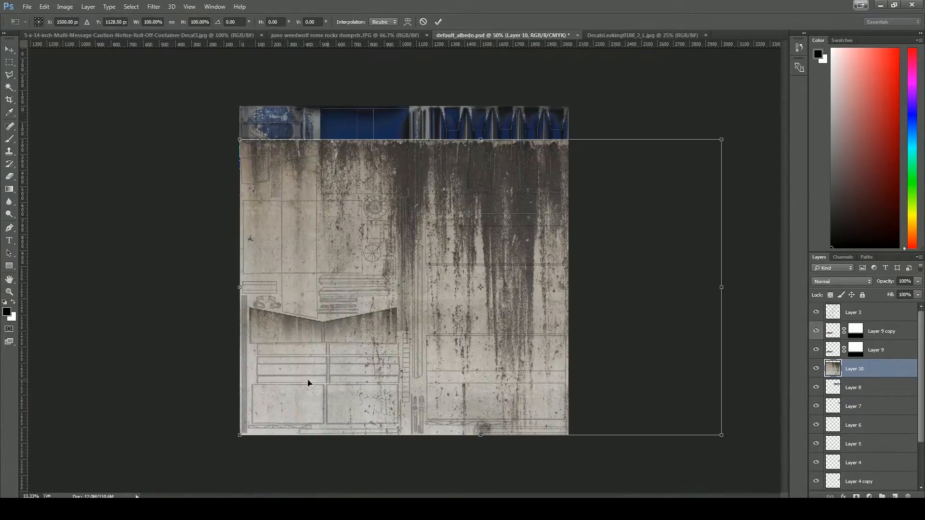
drag(721, 436, 403, 237)
drag(341, 186, 507, 379)
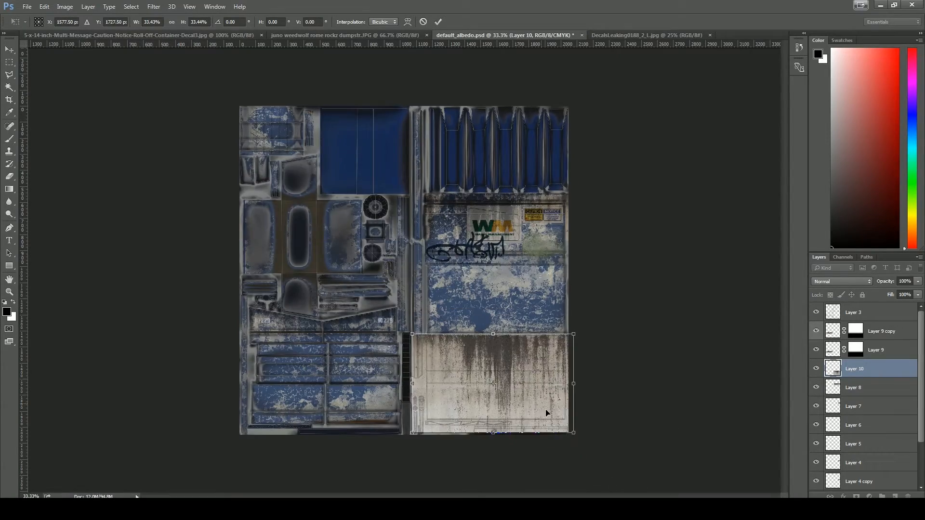
Fit the pasted leak image to the lower-right panel and commit the transform
key(ctrl+plus)
key(ctrl+plus)
key(ctrl+plus)
drag(628, 357, 414, 67)
drag(516, 280, 555, 280)
key(Return)
Delete the strips of the leak image that extend past the panel's bottom and left edges, then deselect
drag(700, 488, 244, 427)
key(Delete)
drag(220, 155, 254, 466)
key(Delete)
key(ctrl+d)
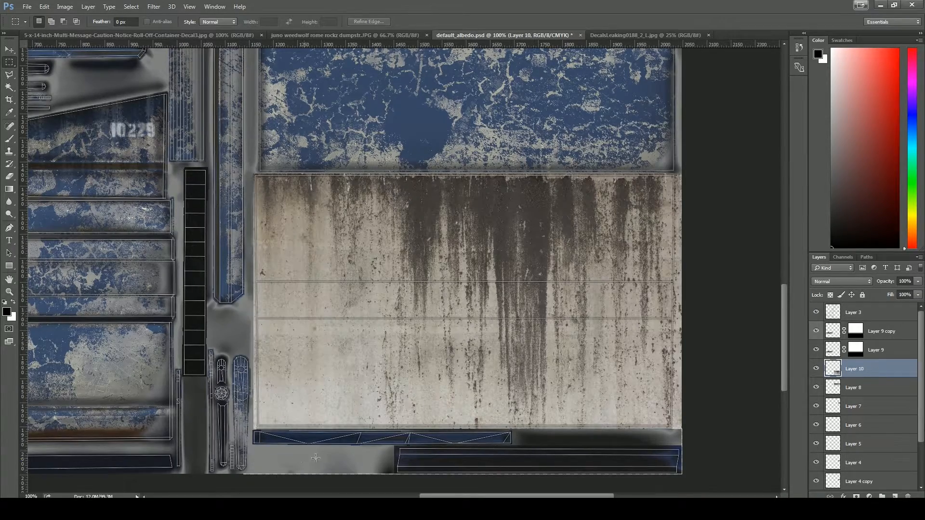
Hide the UV wireframe on Layer 3 and set Layer 10 to Multiply at 78% opacity
click(818, 311)
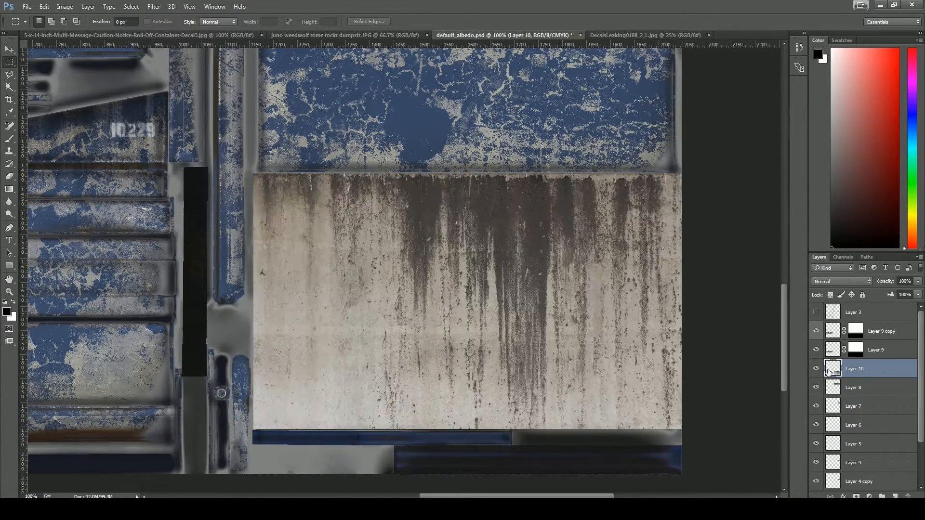
click(837, 282)
click(825, 313)
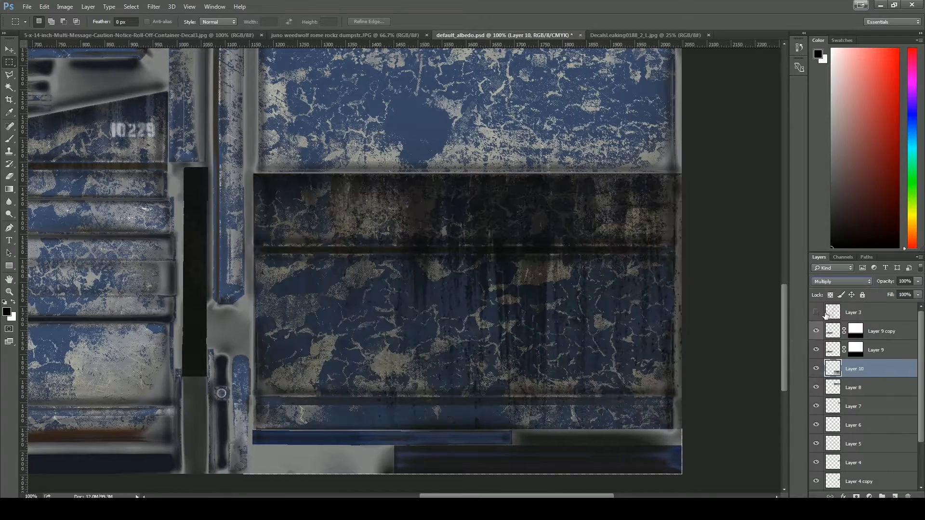
drag(918, 283, 902, 295)
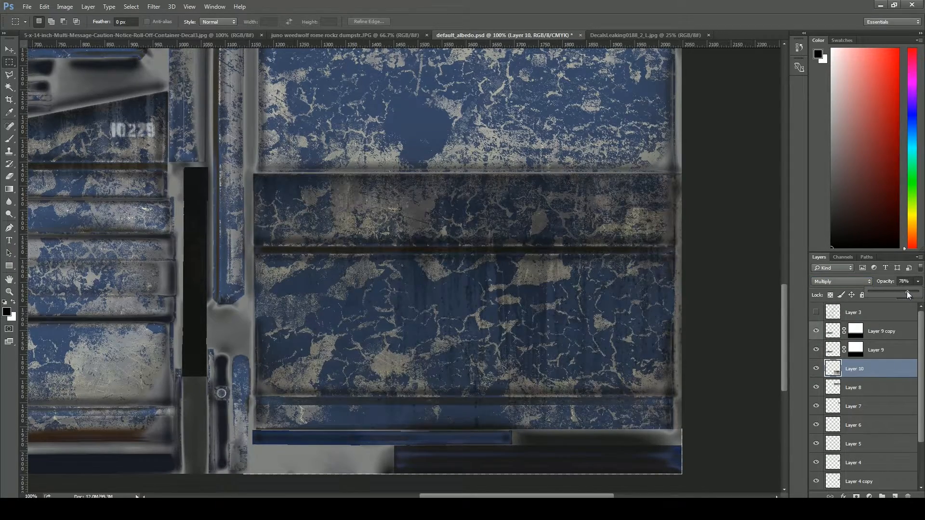
click(831, 371)
click(817, 370)
click(817, 370)
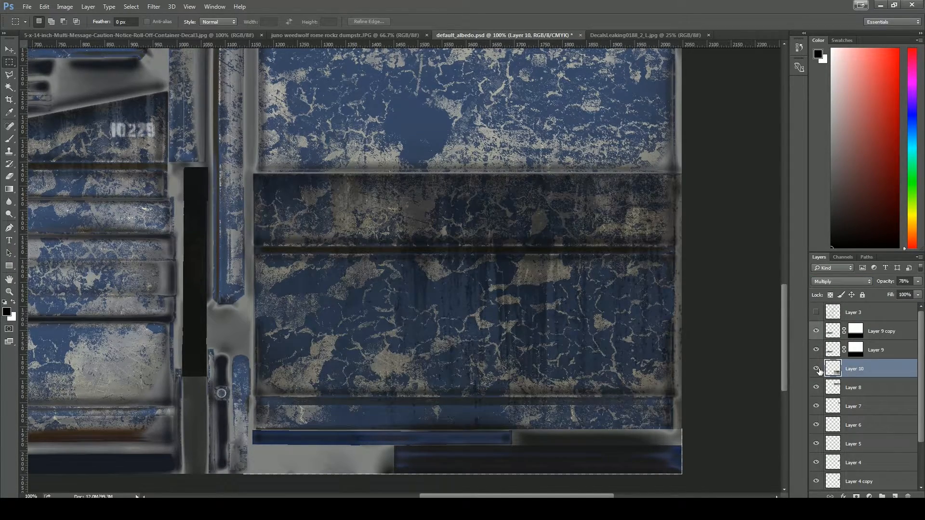
Duplicate Layer 10 and try Color Burn, Linear Burn and Darker Color blending on the copy
click(919, 257)
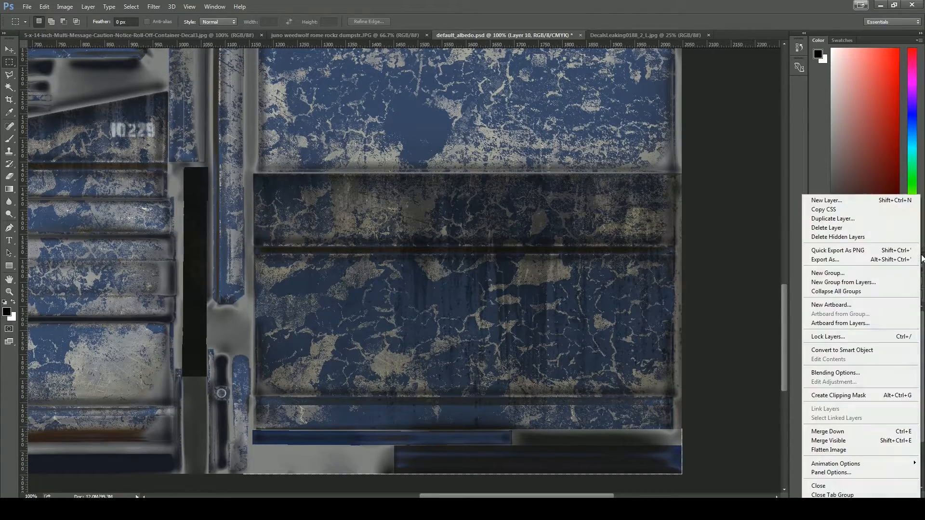
click(855, 222)
click(550, 156)
click(841, 281)
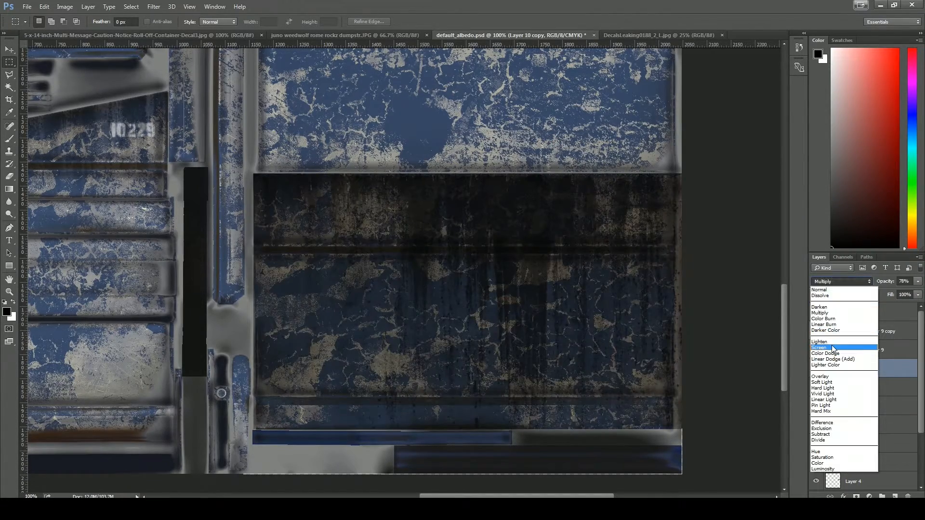
click(834, 317)
click(842, 281)
click(831, 326)
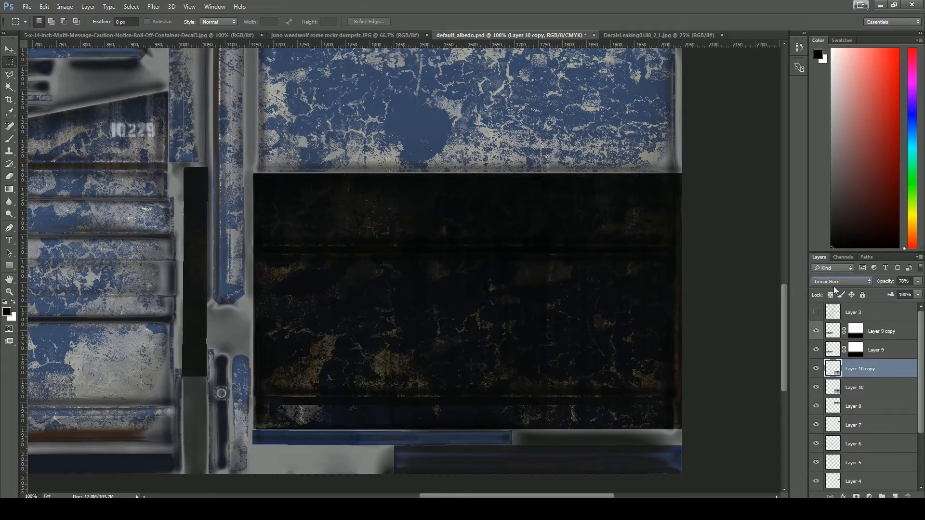
key(Down)
click(816, 369)
click(815, 369)
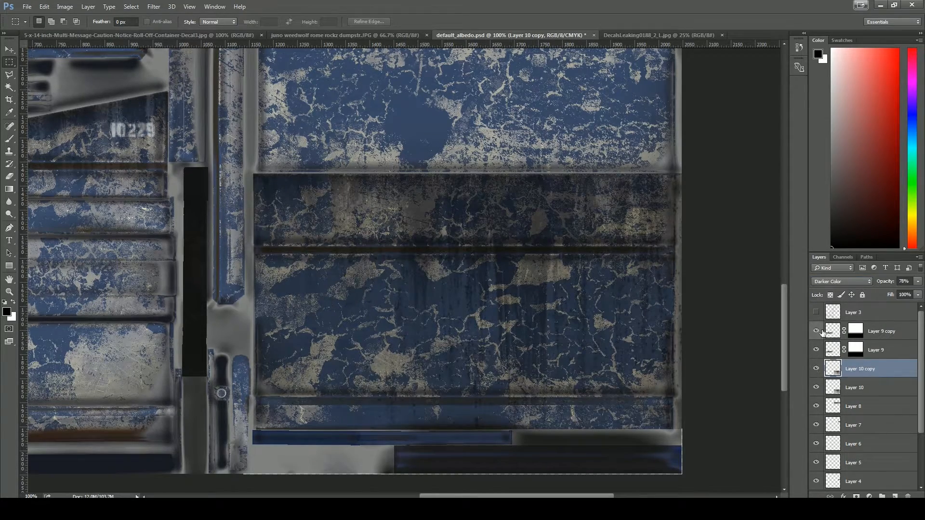
Set Layer 10 copy to Soft Light and reduce its opacity
click(840, 281)
click(829, 383)
click(918, 281)
drag(894, 292, 883, 292)
click(736, 361)
Lower Layer 10's opacity to 58% and check the whole texture
key(alt)
click(854, 387)
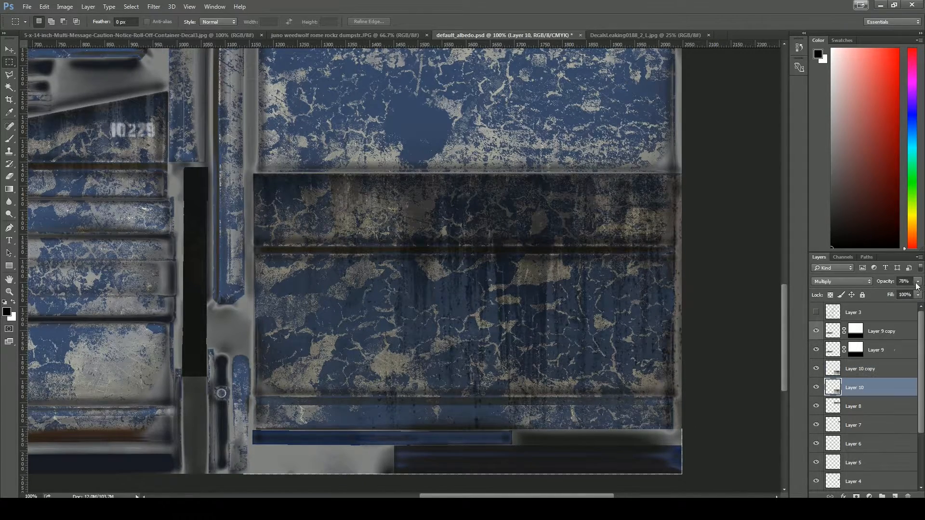
key(ctrl+minus)
key(ctrl+minus)
key(ctrl+minus)
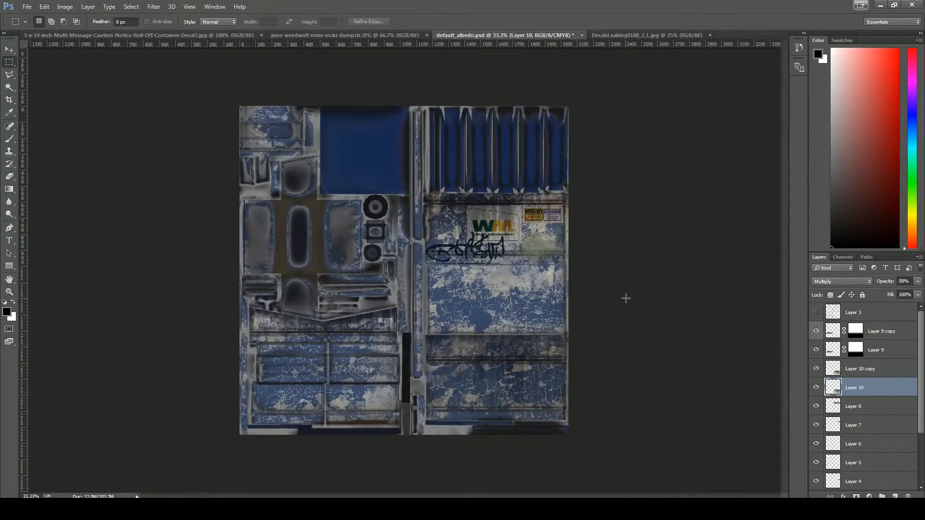
Set Layer 10 copy's opacity to 42% and save the texture
click(859, 375)
click(918, 283)
drag(884, 292, 895, 295)
key(ctrl+s)
Switch to Maya, leave face selection on the dumpster and examine the updated texture from all sides
click(163, 510)
click(110, 461)
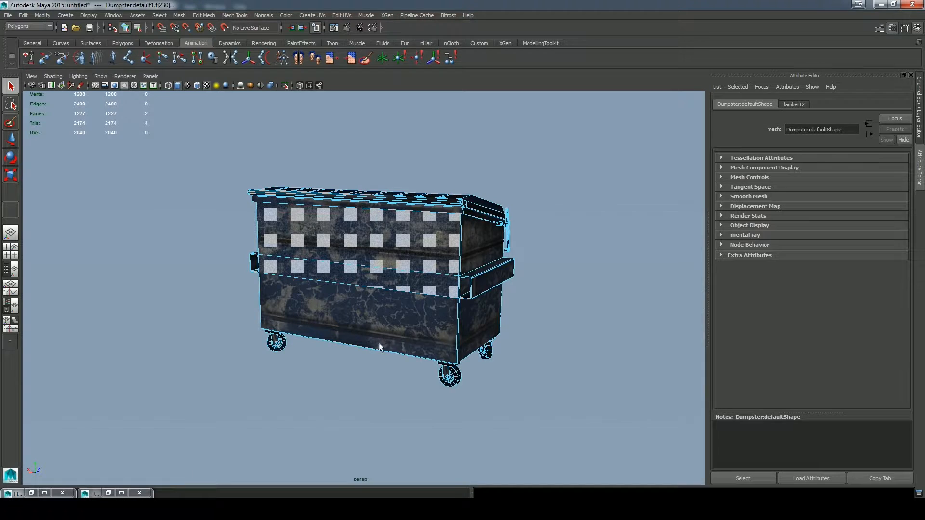
right_click(417, 276)
click(521, 368)
drag(548, 374, 452, 417)
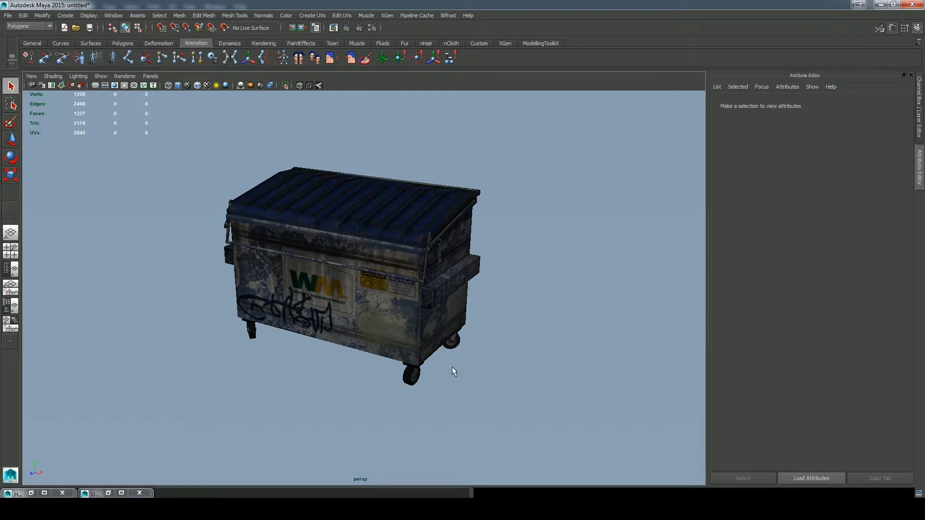
mouse_move(476, 383)
mouse_down()
mouse_move(465, 374)
mouse_move(490, 368)
mouse_move(473, 371)
mouse_up()
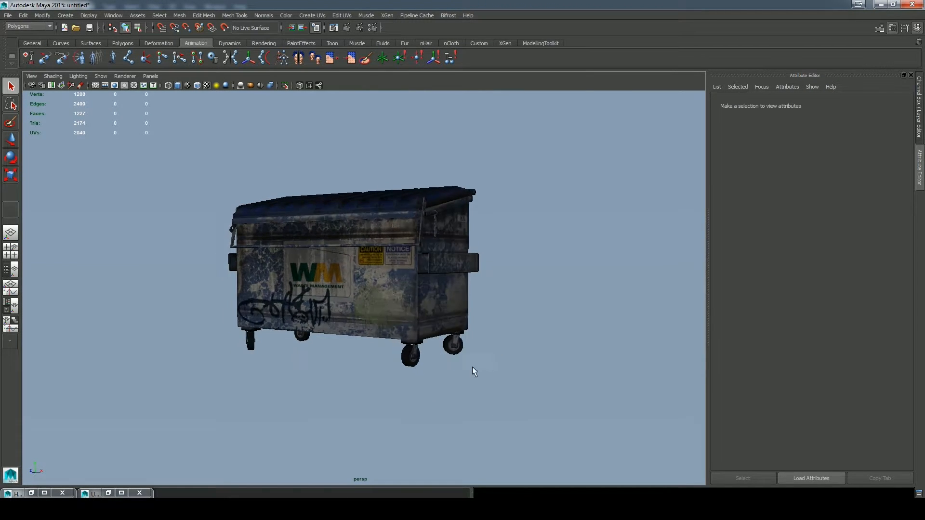
scroll(501, 366, up, 5)
scroll(561, 409, down, 3)
drag(561, 409, 578, 421)
scroll(443, 388, down, 3)
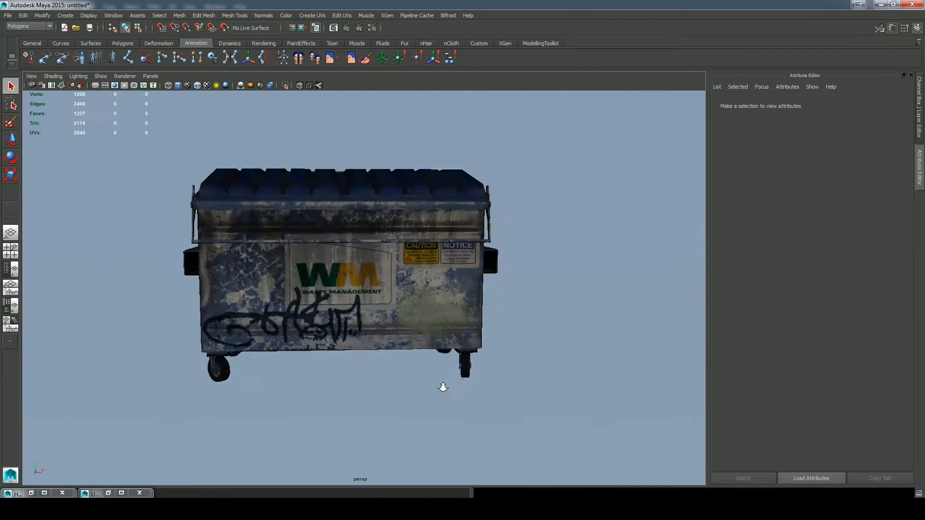
drag(443, 388, 514, 374)
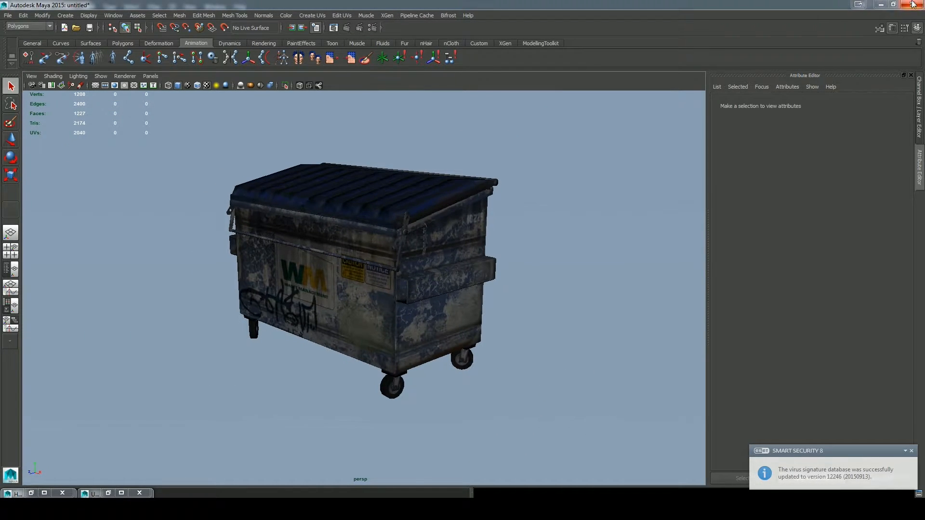
click(470, 260)
Switch to Photoshop, open chain_albedo.tga and display its channels
key(alt+Tab)
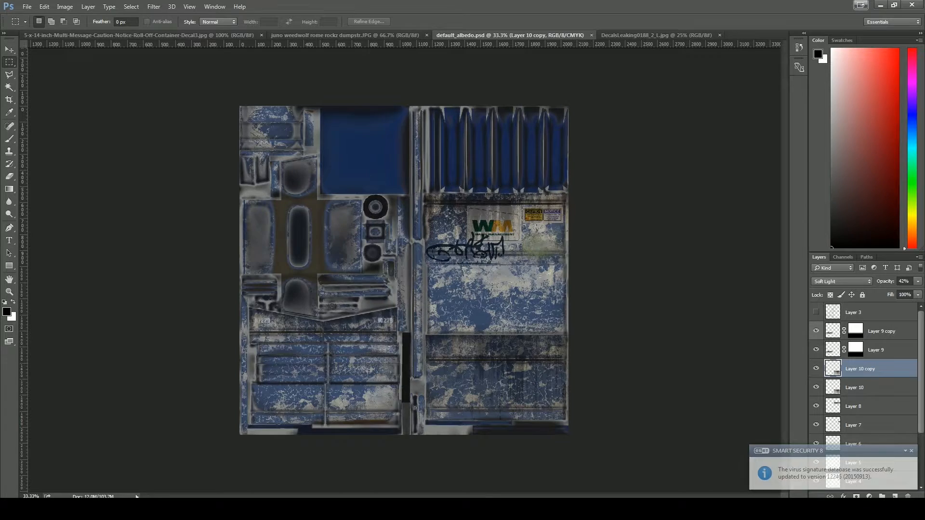
click(27, 6)
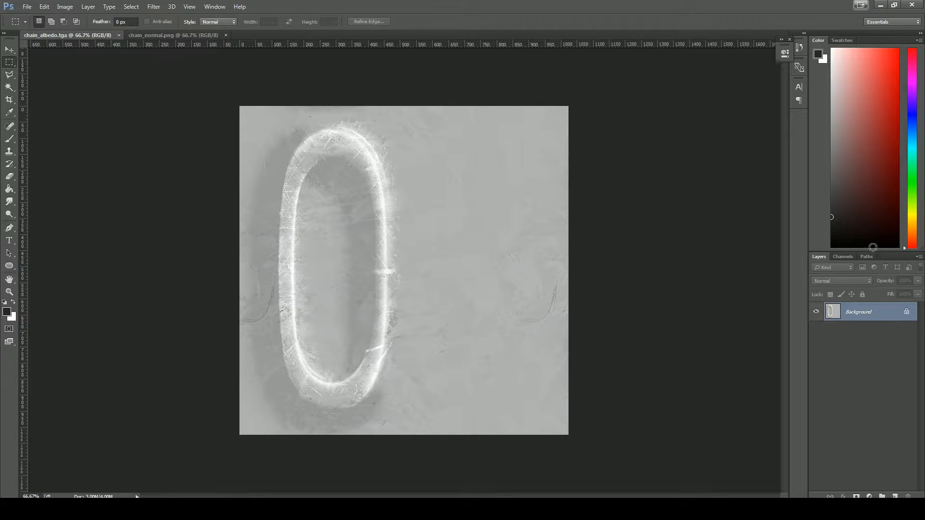
click(844, 257)
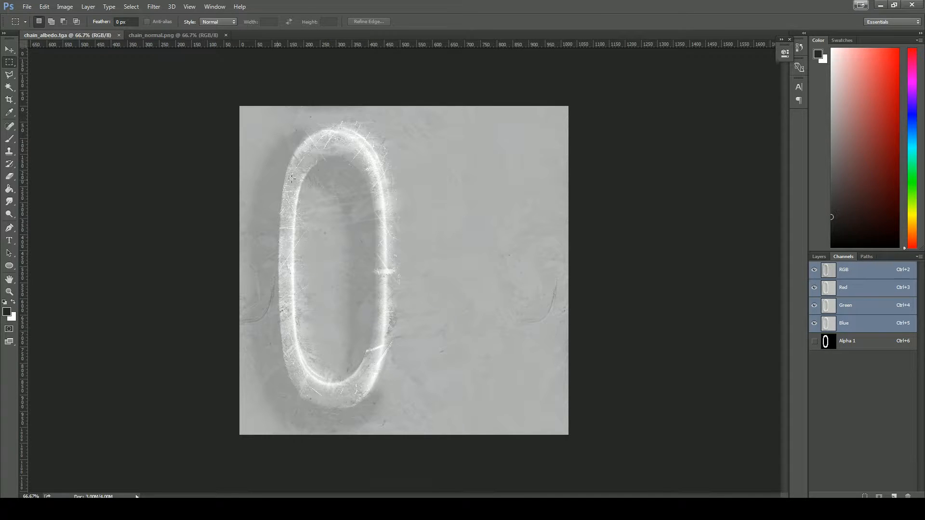
Check the Alpha 1 channel of chain_albedo.tga, then view chain_normal.png with its layers and return to the albedo
click(813, 341)
click(156, 37)
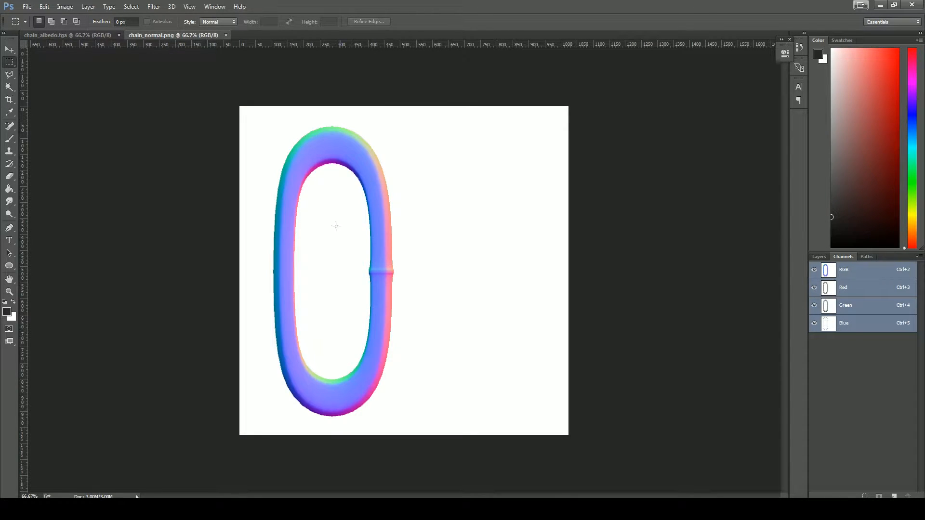
click(819, 257)
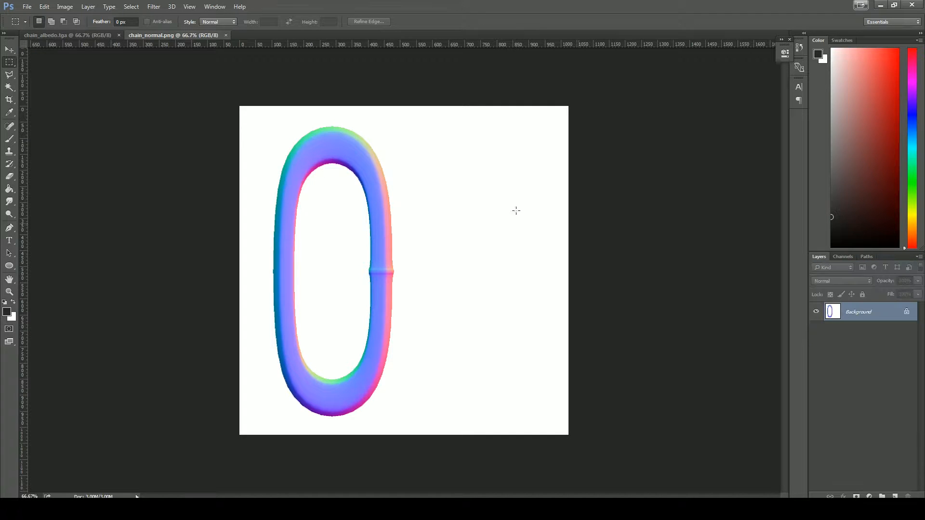
click(91, 35)
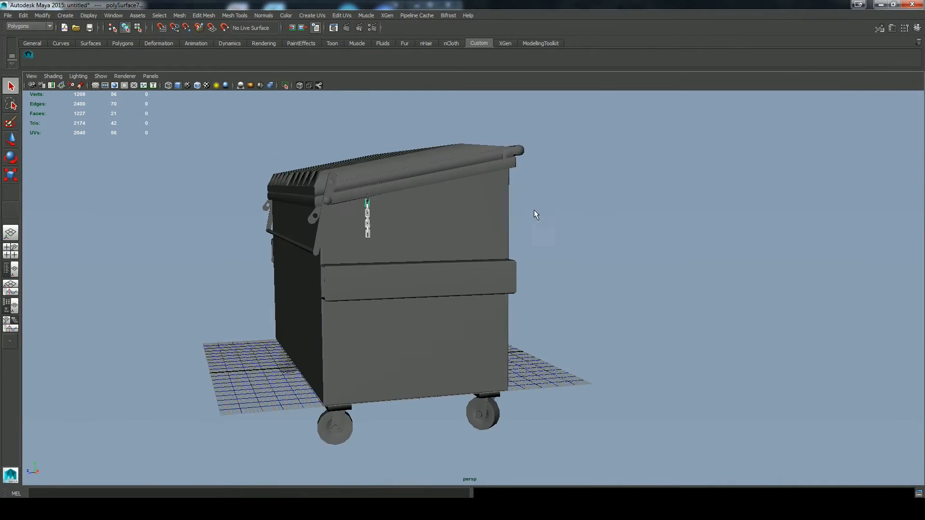
Switch to Maya and combine the selected chain links hanging on the dumpster's side into a single mesh
drag(534, 209, 450, 134)
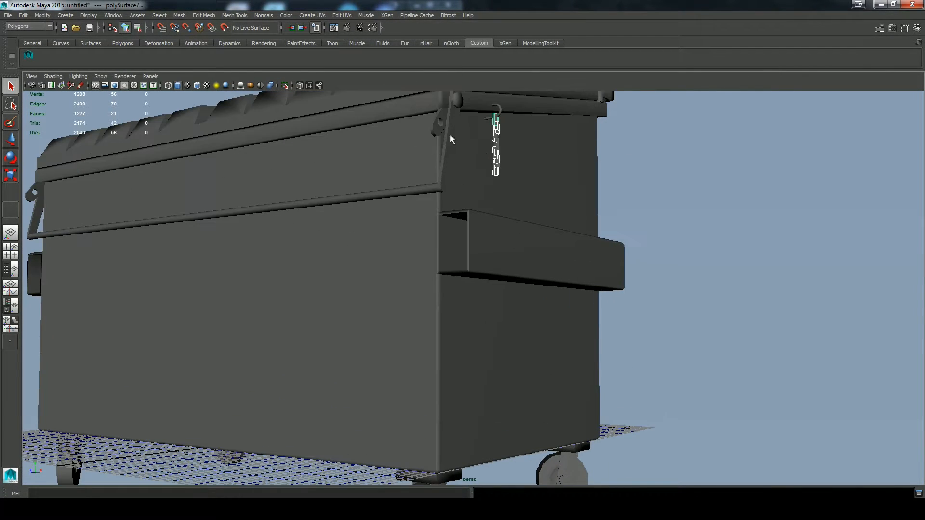
click(183, 19)
mouse_move(207, 41)
click(270, 59)
drag(453, 145, 491, 177)
key(space)
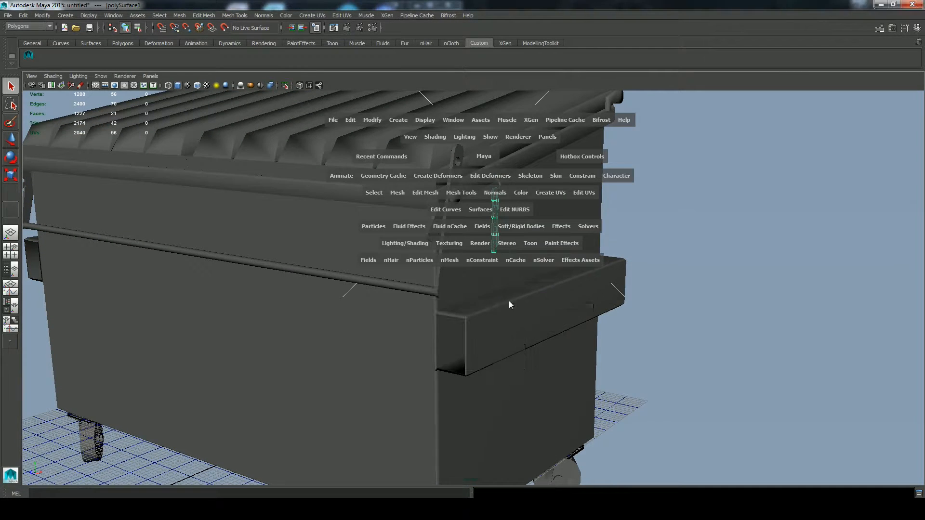
key(w)
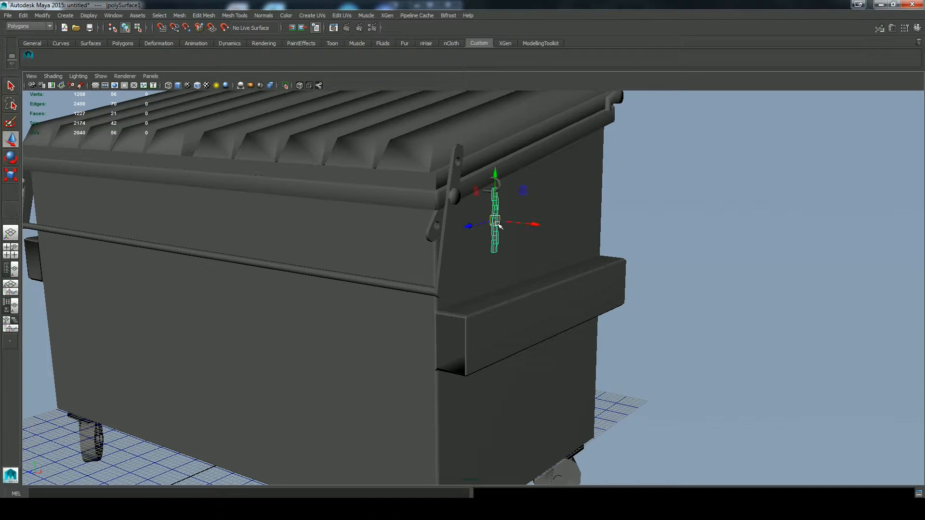
drag(533, 266, 526, 266)
click(10, 17)
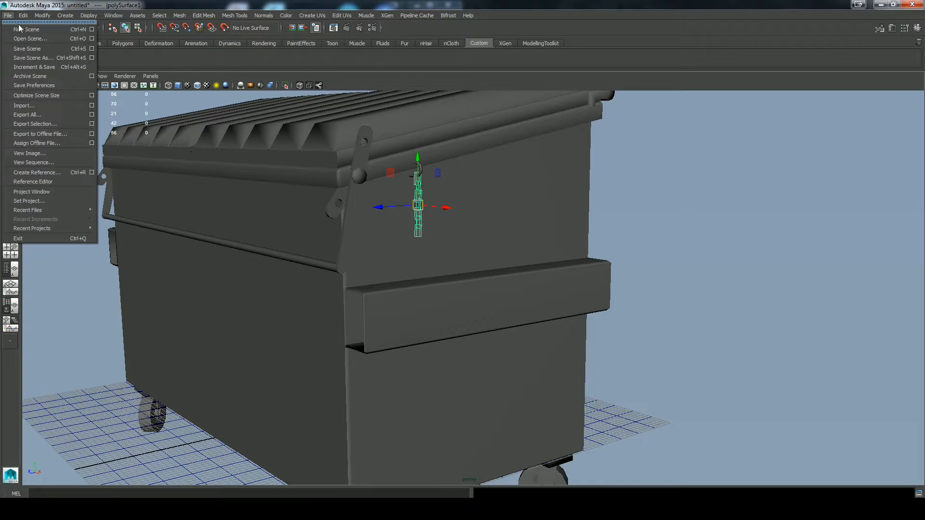
Select every dumpster part except the chain and combine them into a single mesh
scroll(494, 284, down, 5)
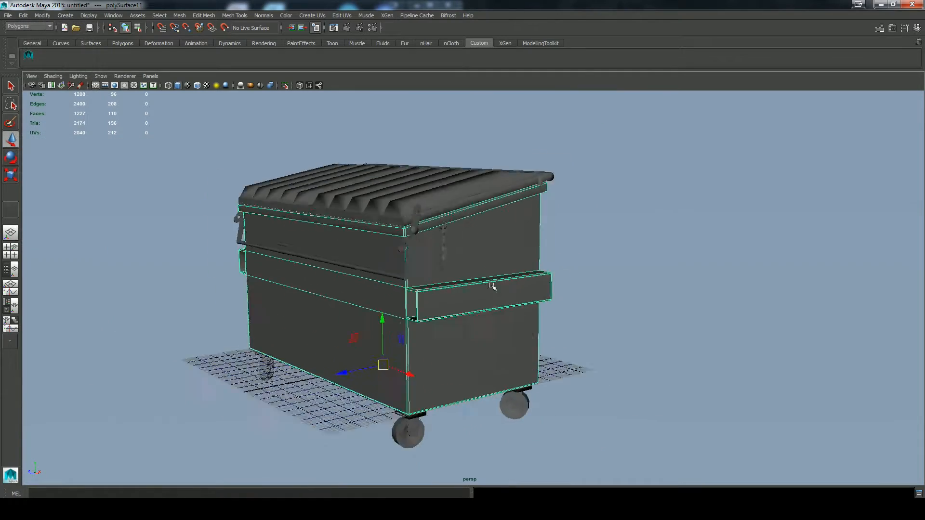
drag(247, 165, 605, 440)
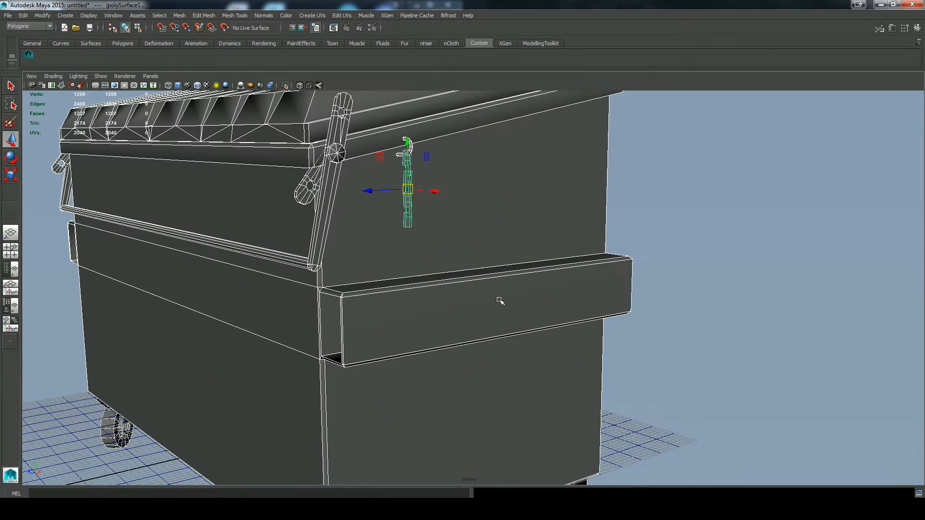
click(410, 220)
scroll(458, 297, down, 5)
drag(456, 297, 535, 295)
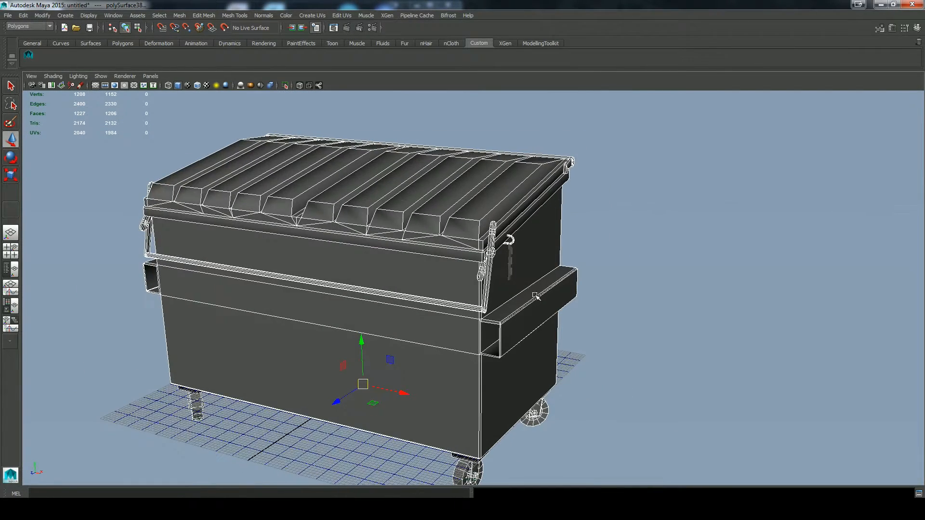
key(space)
drag(534, 435, 586, 419)
drag(561, 375, 632, 370)
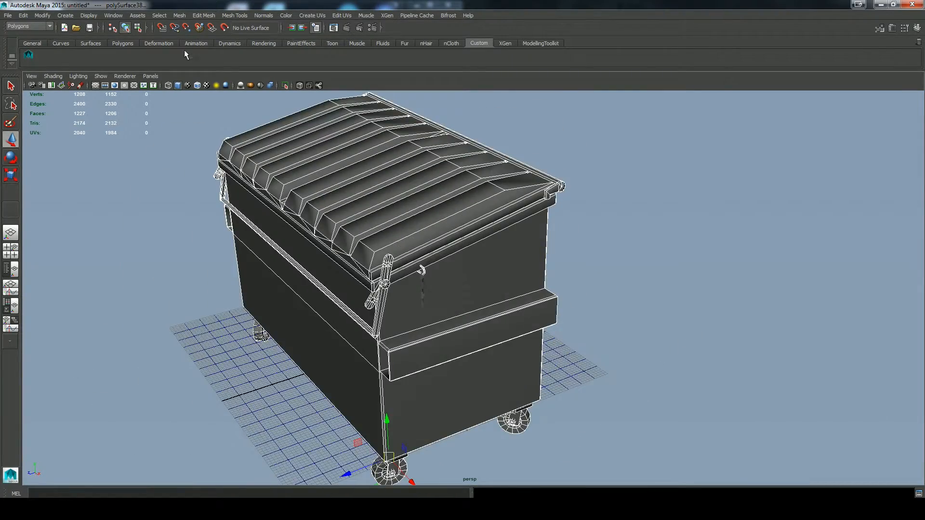
click(203, 16)
mouse_move(181, 19)
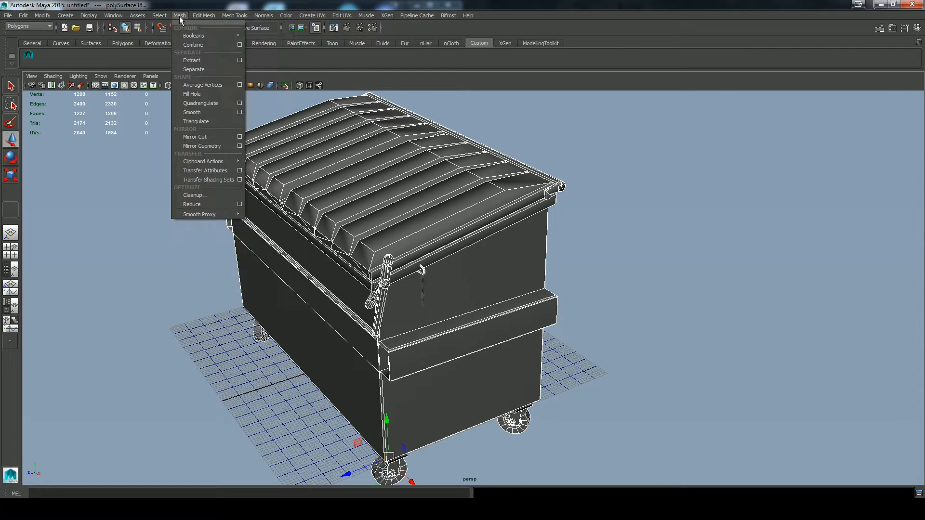
click(198, 45)
Start a selection export of the combined dumpster mesh with FBX export as the file type
key(space)
drag(447, 338, 498, 329)
drag(444, 362, 517, 345)
click(8, 16)
click(501, 210)
drag(501, 210, 447, 224)
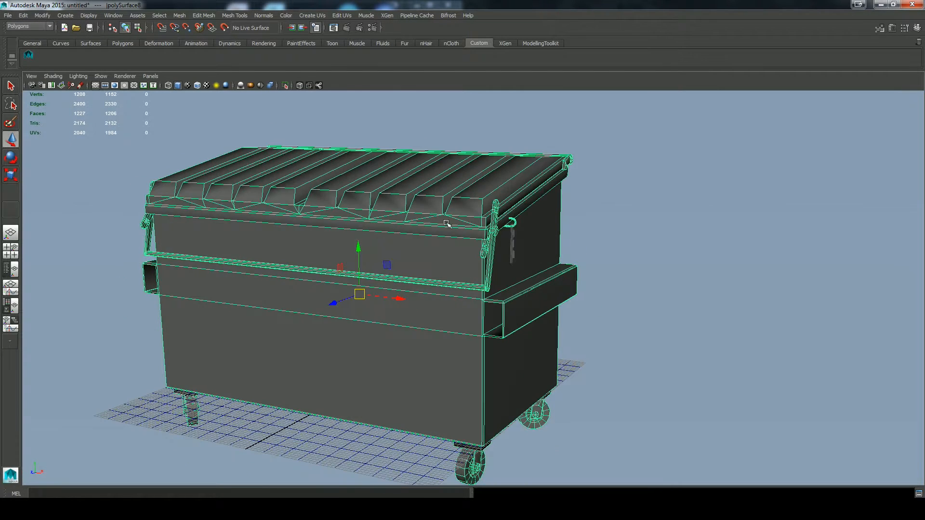
click(14, 17)
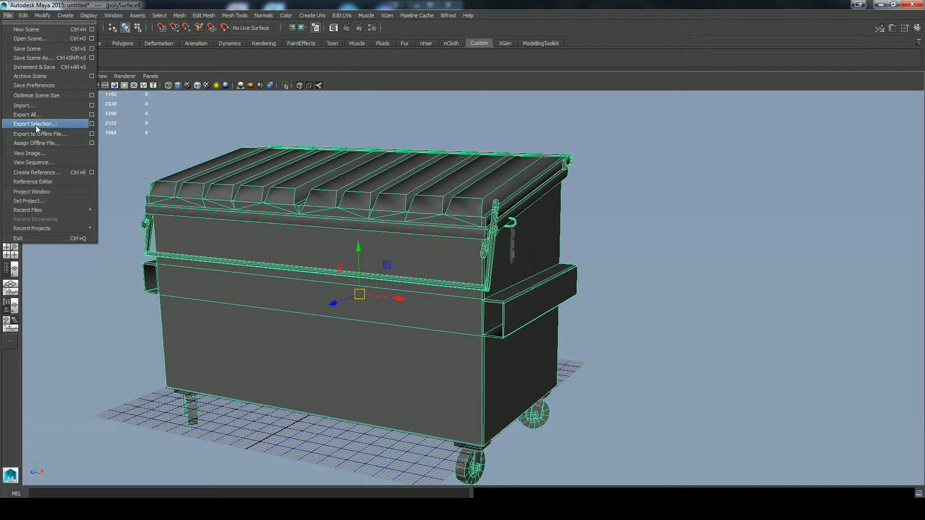
click(36, 125)
click(470, 372)
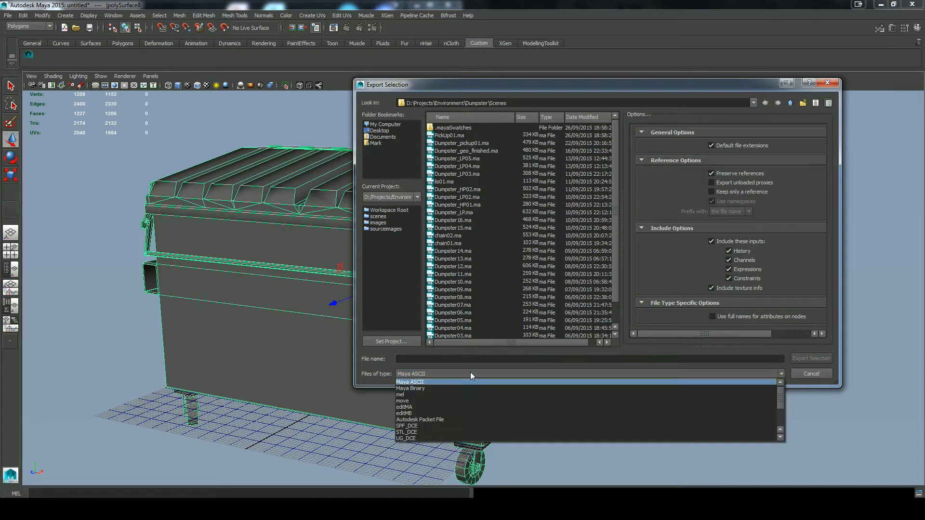
scroll(465, 396, down, 3)
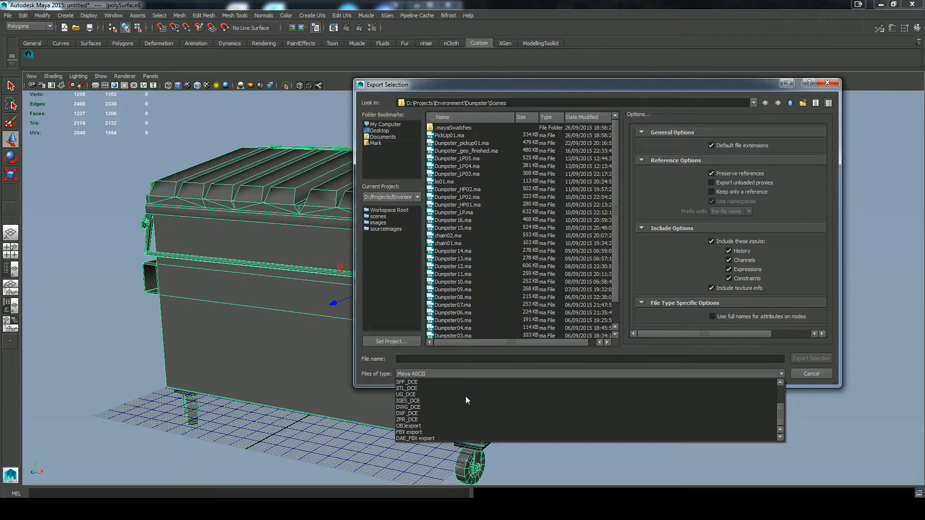
click(439, 433)
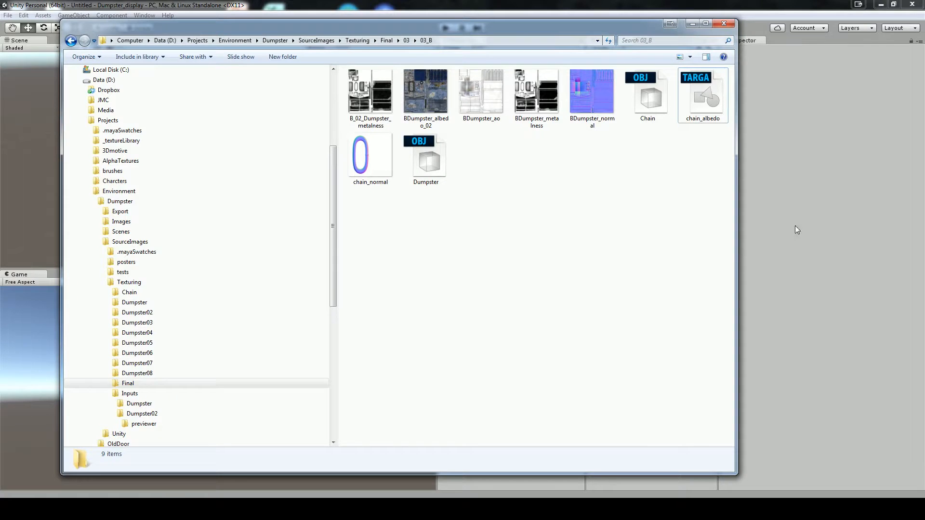
Switch to Unity and import all the dumpster and chain models and textures from the 03_B folder into the project
drag(580, 26, 548, 138)
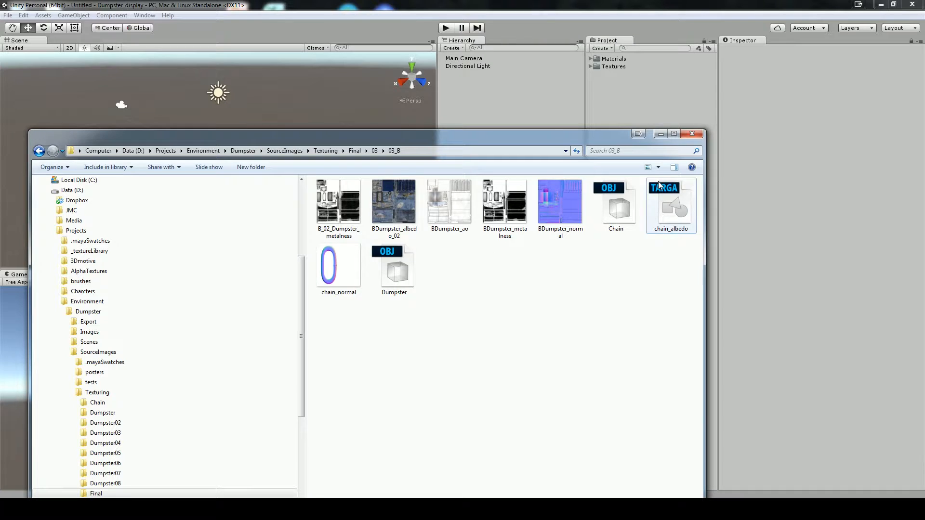
drag(338, 324, 674, 192)
drag(557, 203, 642, 105)
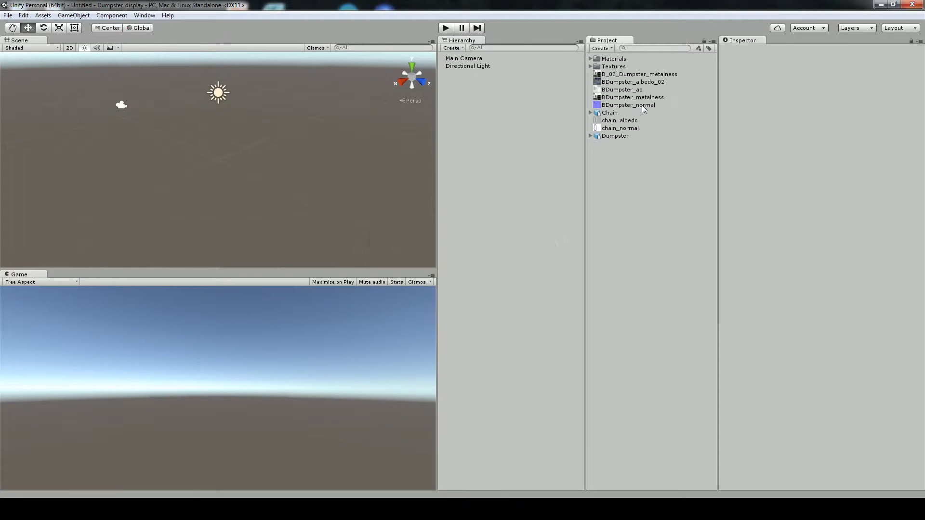
Expand the Textures folder and examine the previews and import settings of CliffAlbedoSpecular, CliffHeight and CliffNormals
click(612, 67)
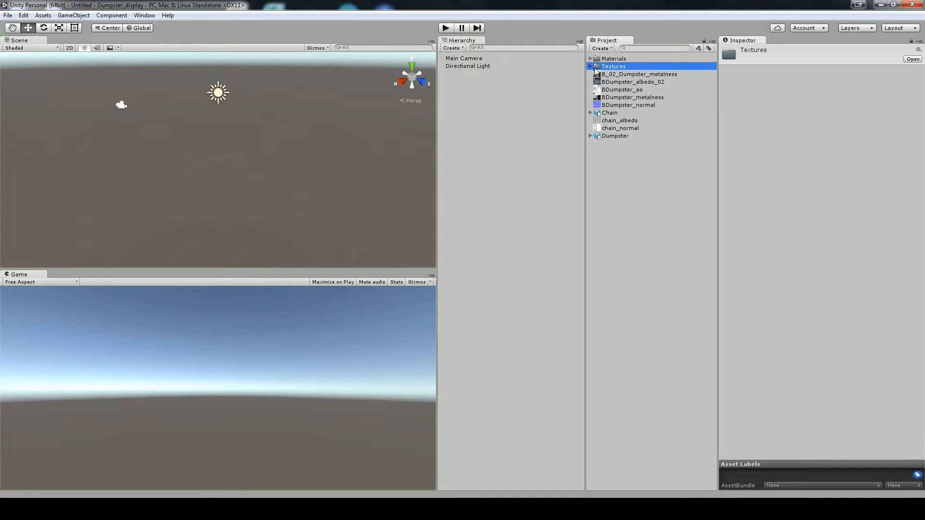
click(609, 59)
click(622, 67)
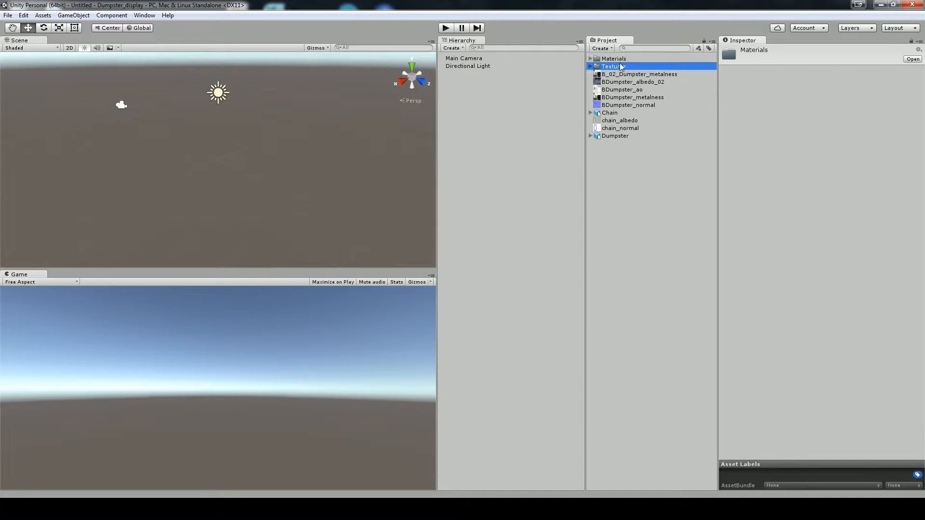
click(590, 67)
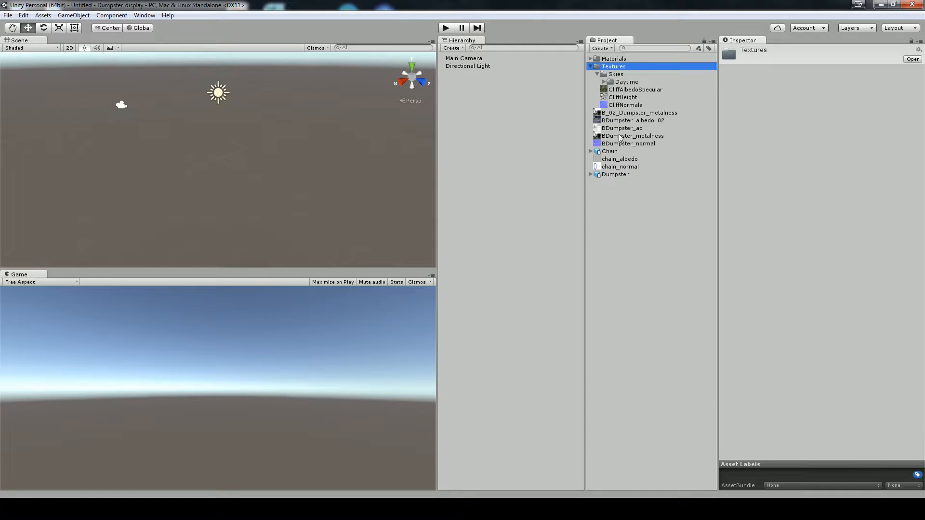
click(612, 105)
click(616, 97)
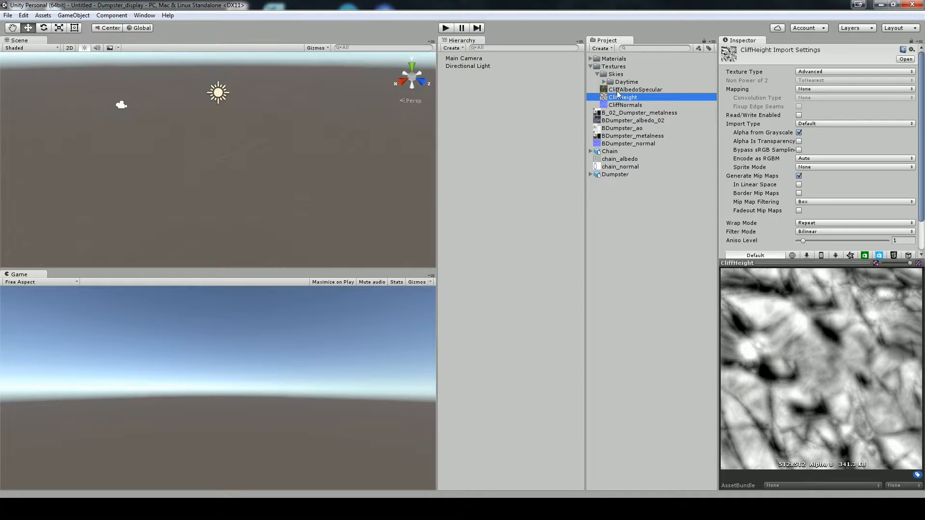
click(619, 90)
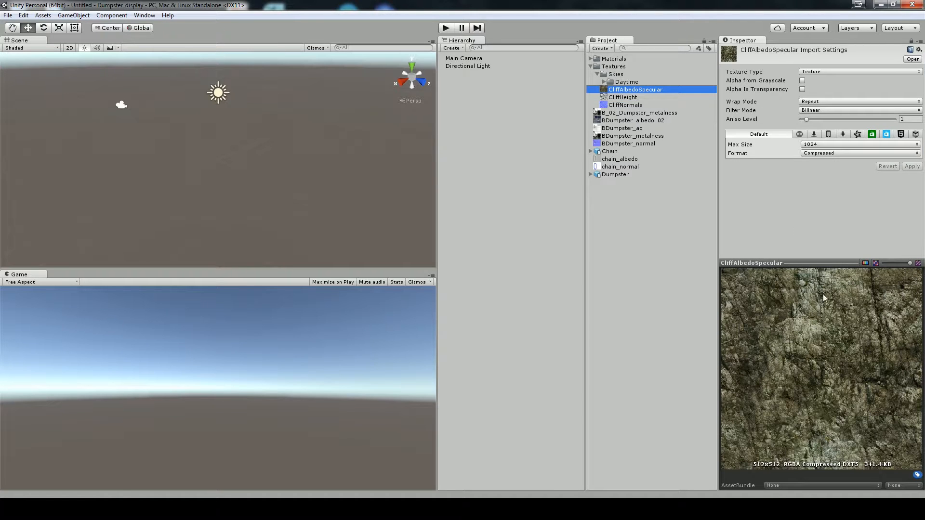
click(622, 98)
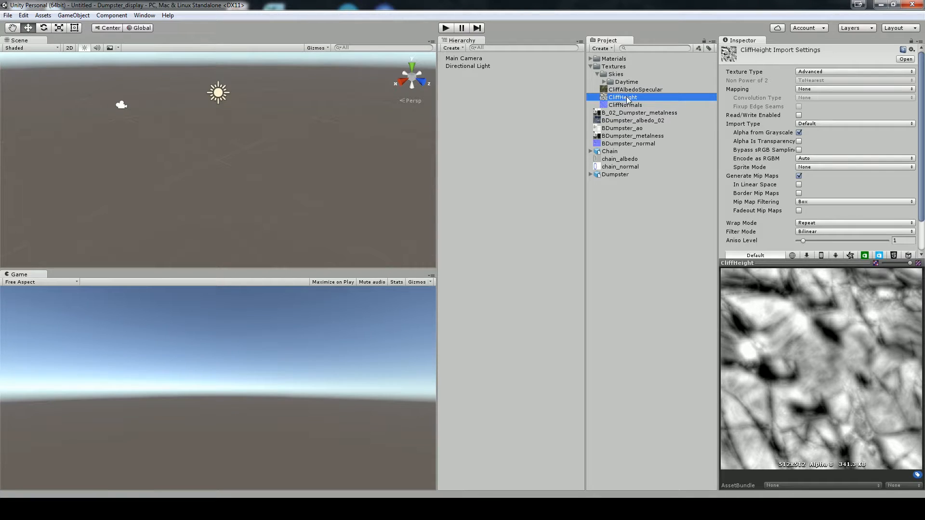
click(626, 105)
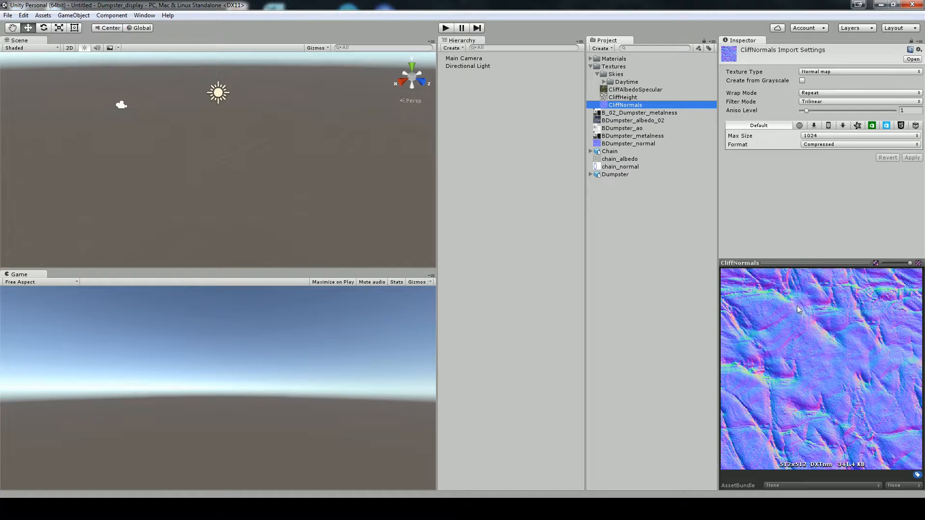
click(632, 91)
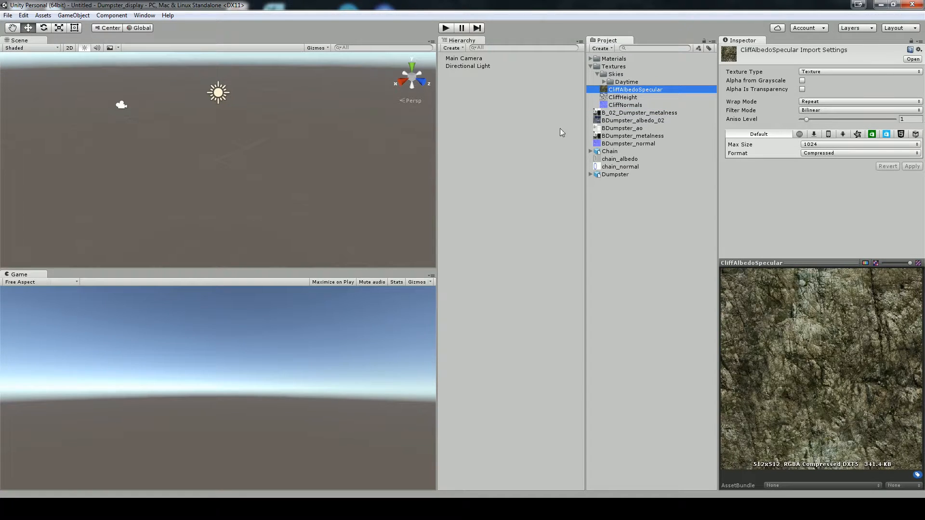
click(625, 106)
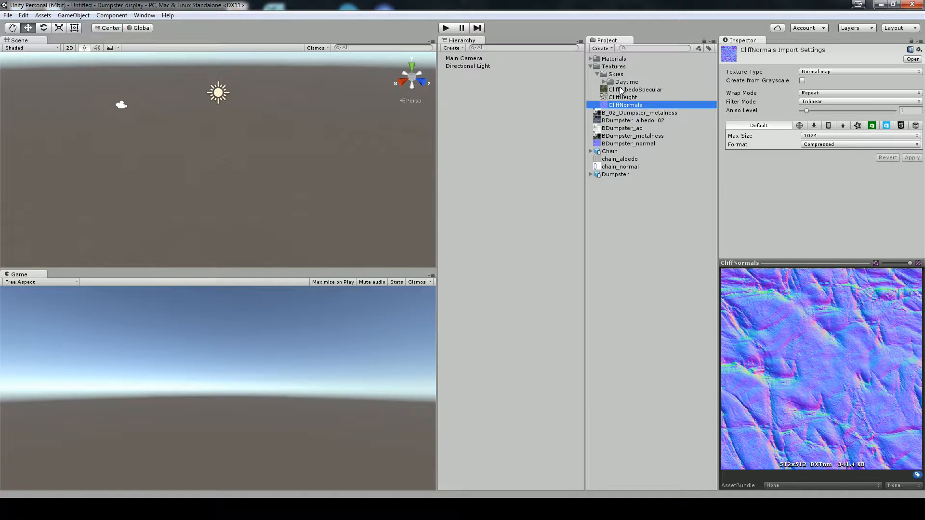
click(621, 90)
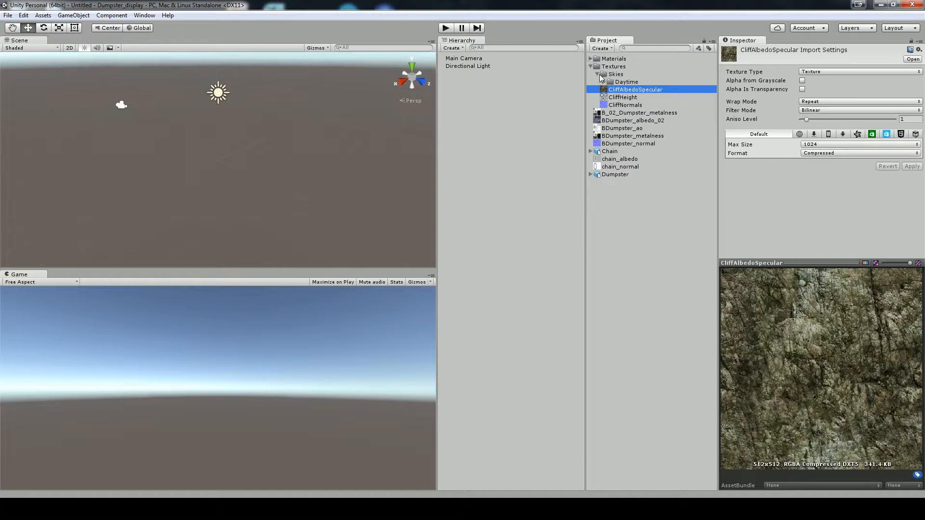
Expand the Daytime skies folder and examine the SunsetSkyboxHDR material and its cubemap texture
click(605, 81)
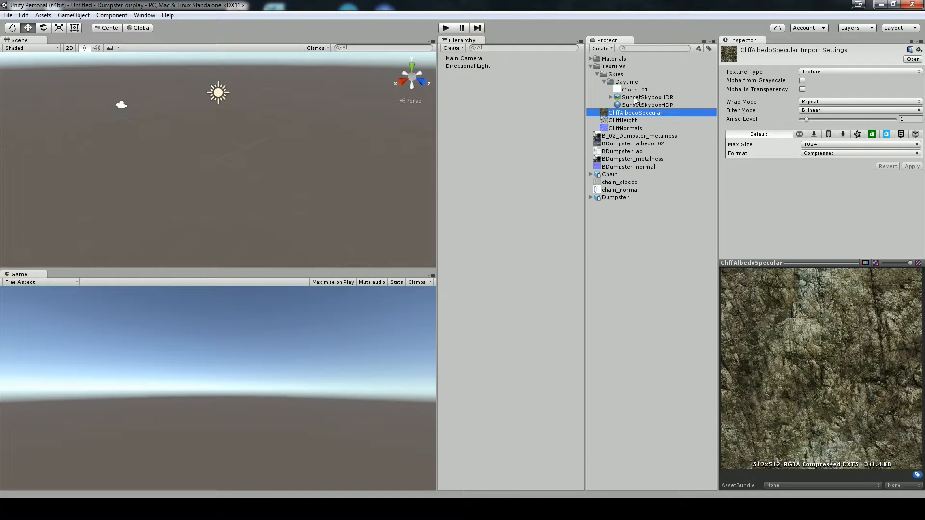
click(636, 106)
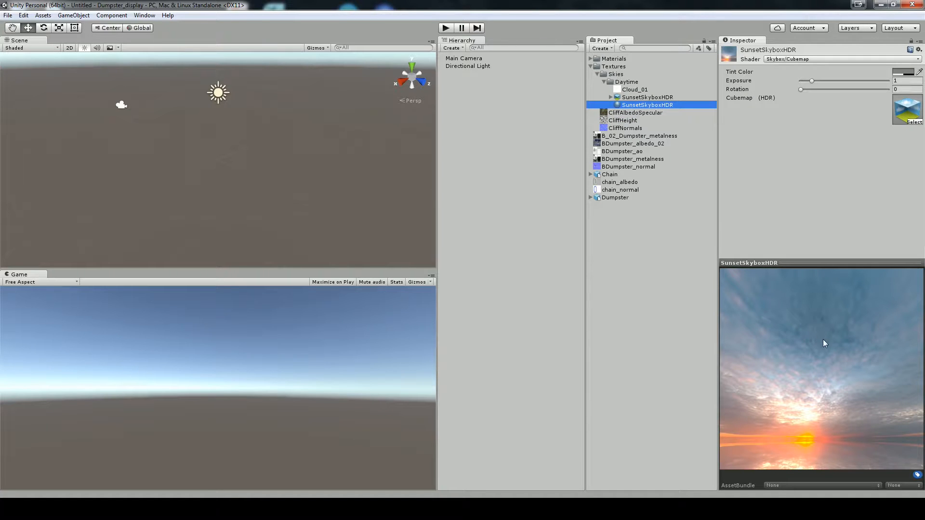
click(637, 98)
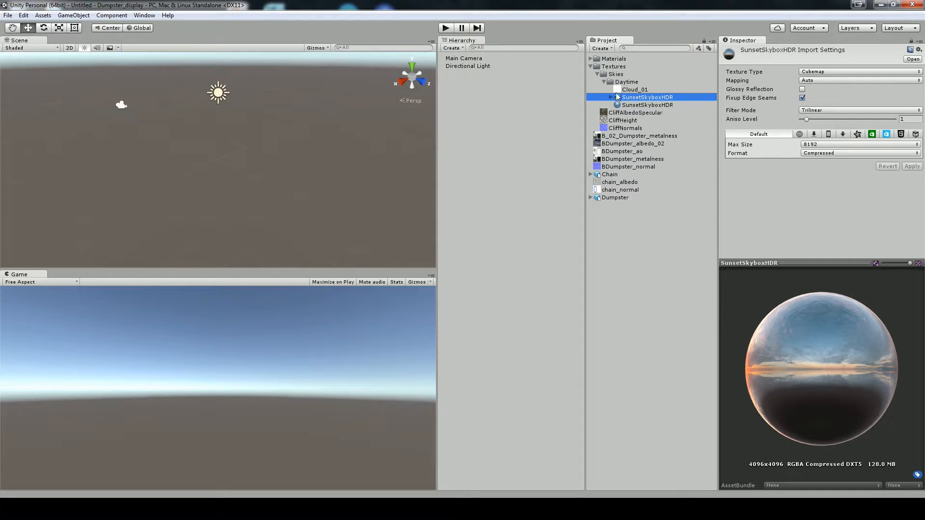
Collapse the Textures folder, expand Materials and examine the defaultMat and skies_Sunset materials
click(591, 67)
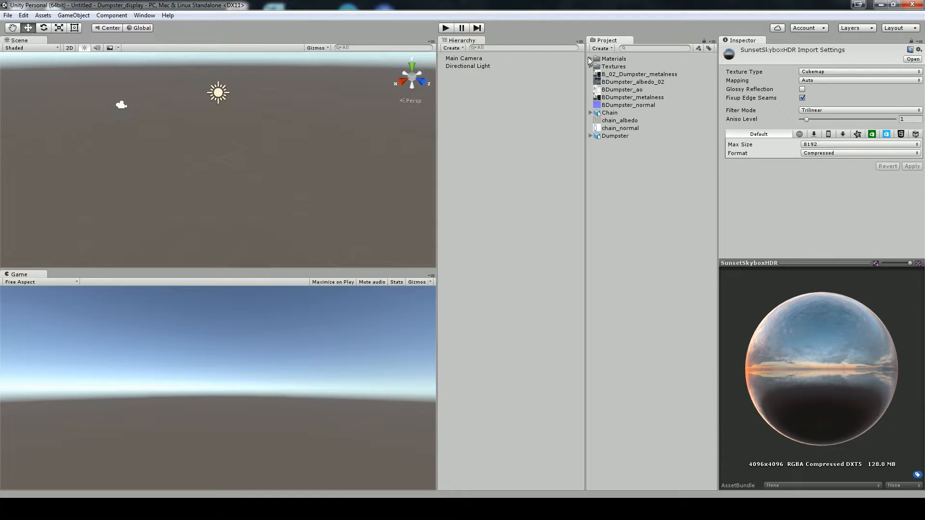
click(589, 59)
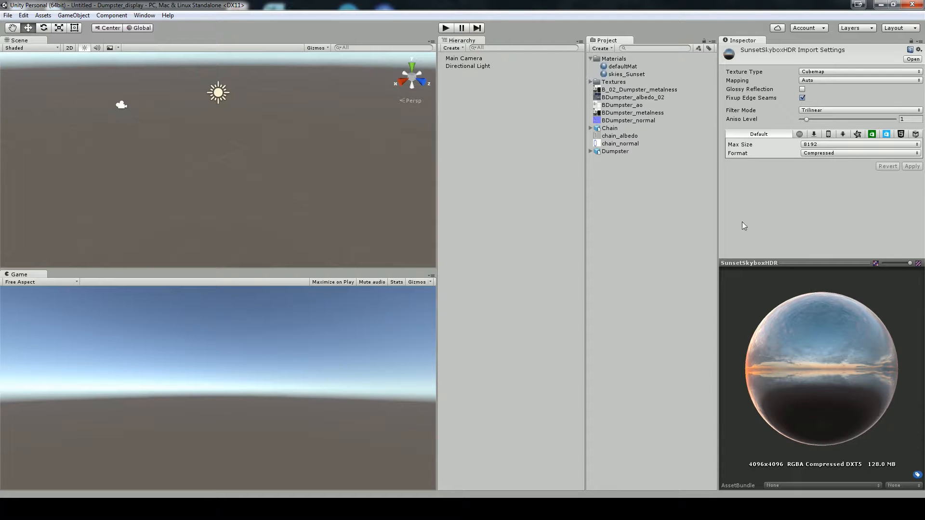
click(622, 68)
click(623, 75)
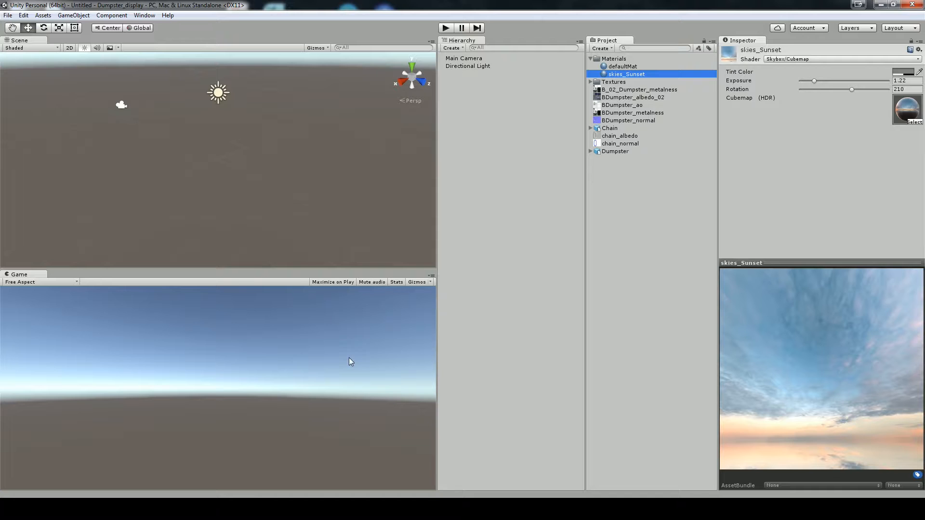
Select the Directional Light and examine its settings and direction against the default sky from several angles
click(294, 366)
drag(245, 253, 370, 99)
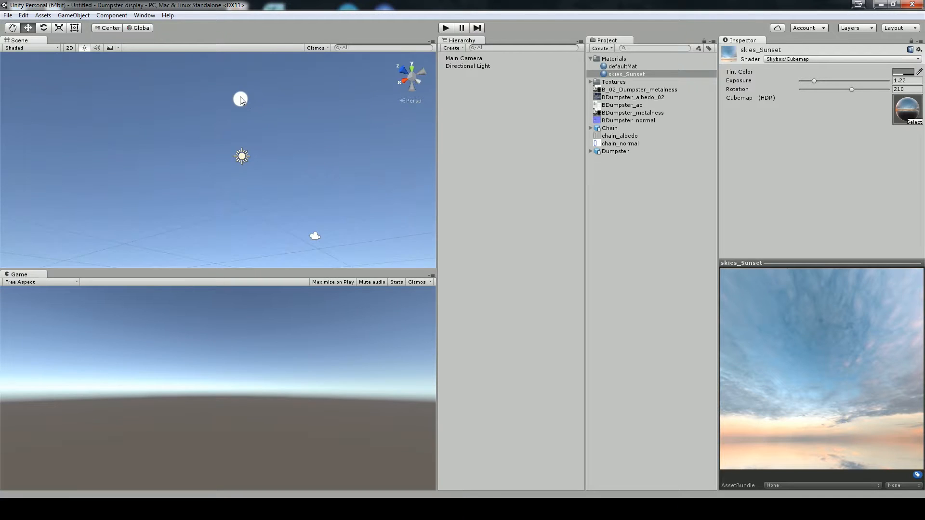
drag(283, 190, 230, 126)
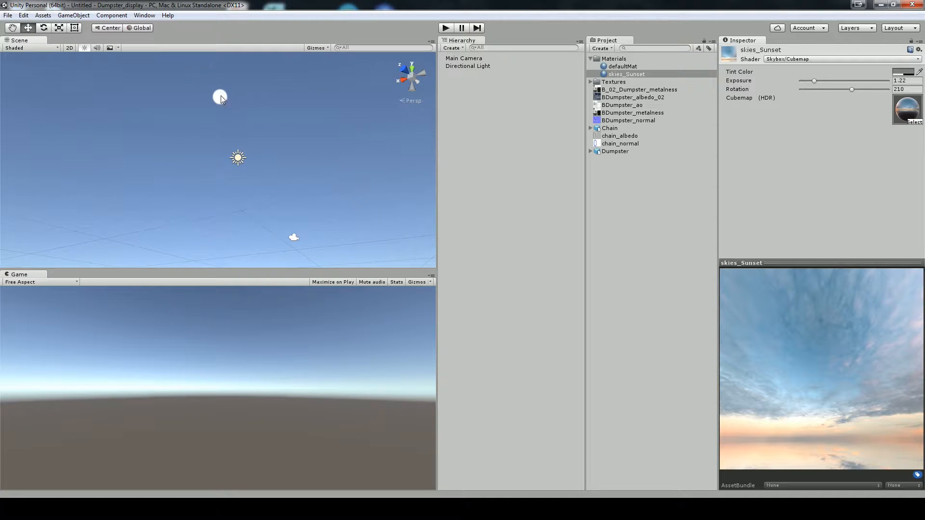
click(463, 65)
drag(308, 153, 470, 138)
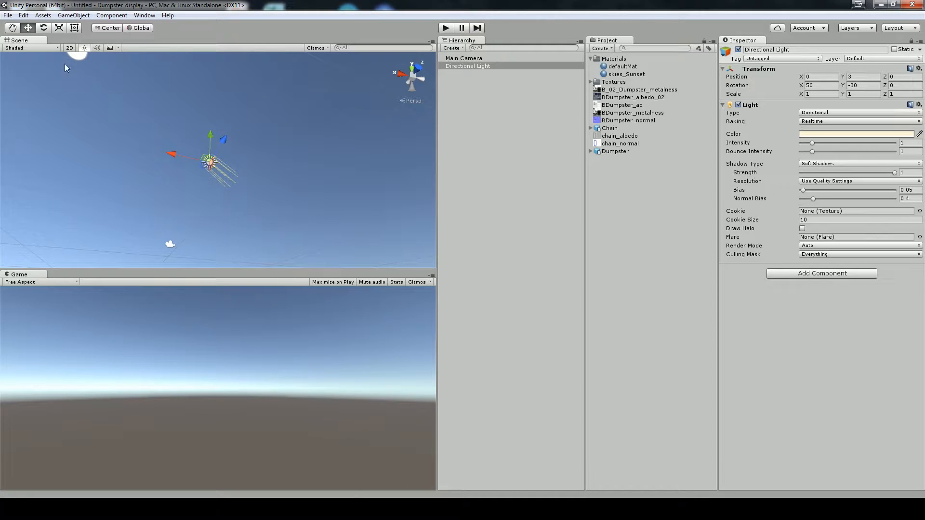
drag(279, 184, 274, 224)
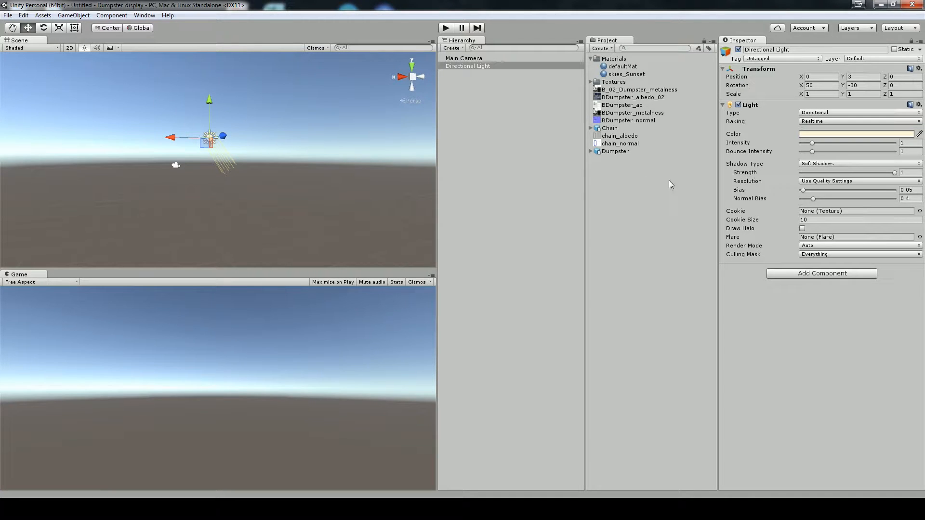
drag(205, 137, 342, 207)
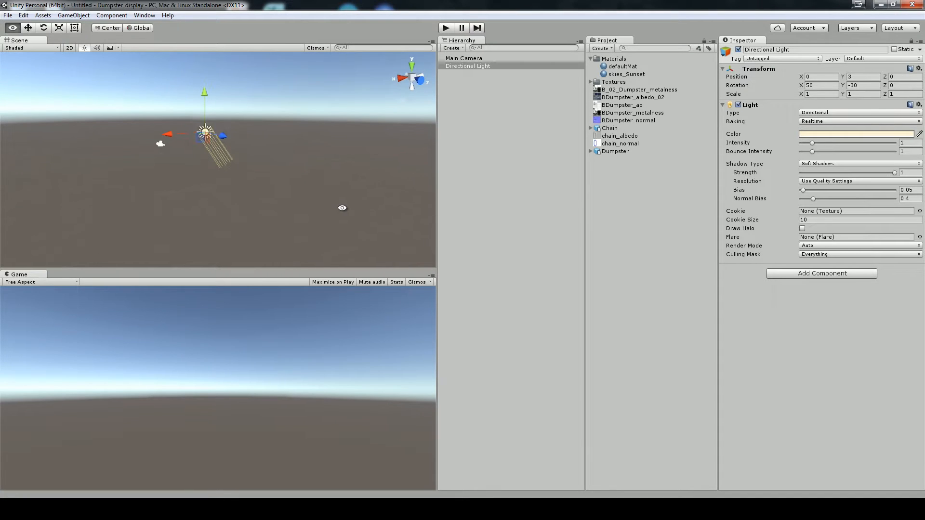
Open the Lighting window and dock it alongside the Inspector
click(145, 15)
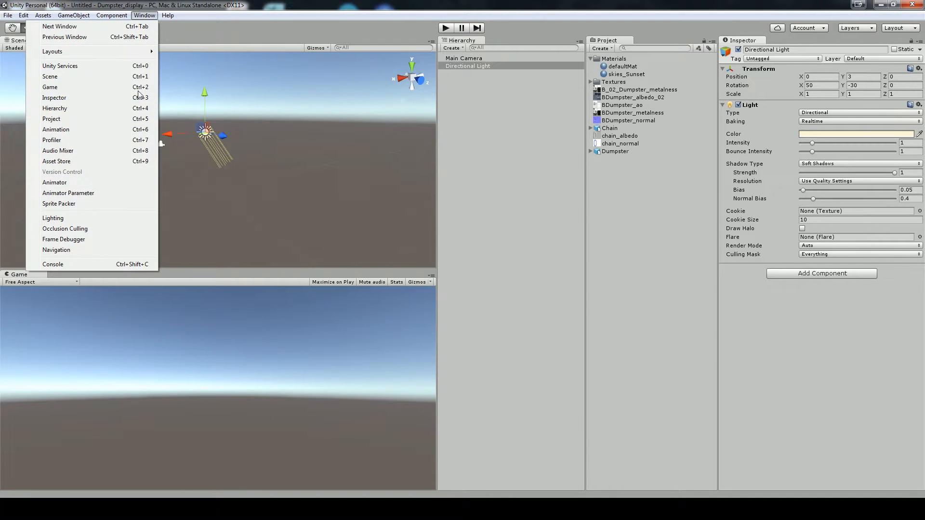
click(62, 218)
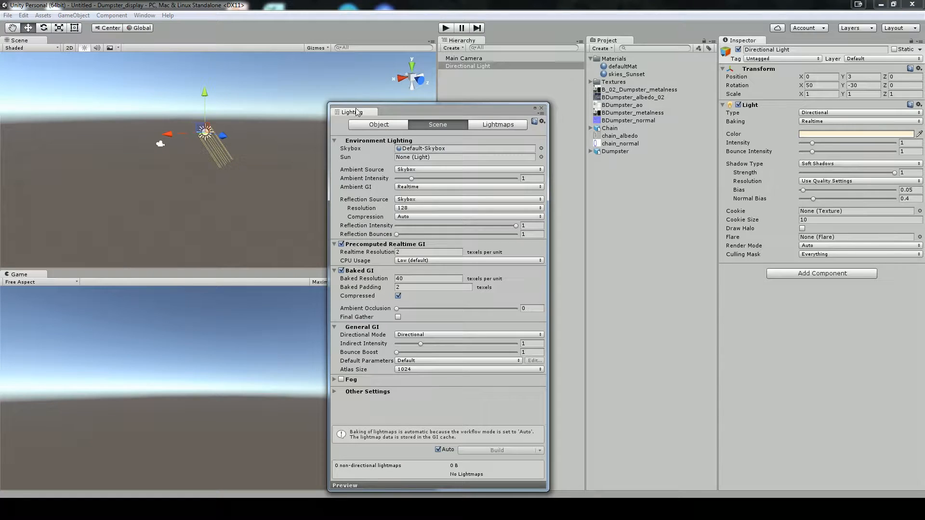
drag(357, 111, 423, 128)
drag(358, 7, 795, 43)
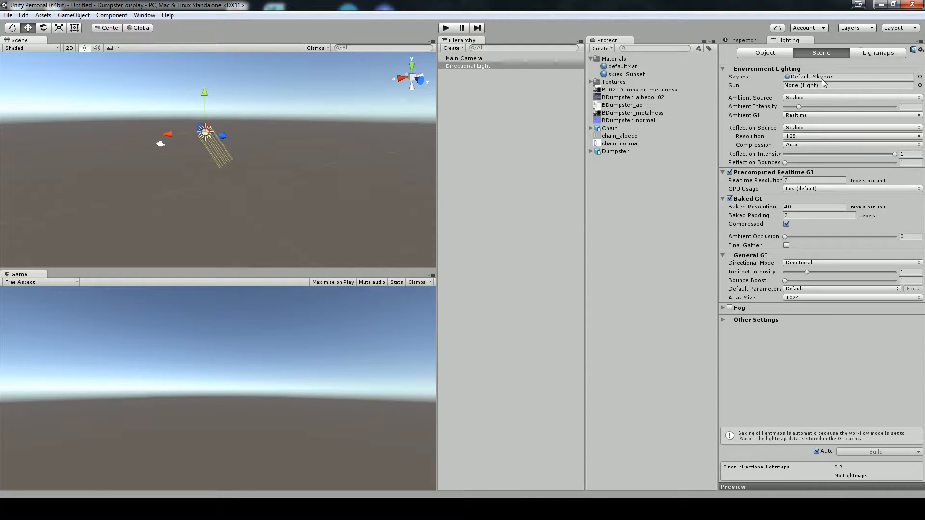
Assign the skies_Sunset material as the scene's environment skybox
click(627, 75)
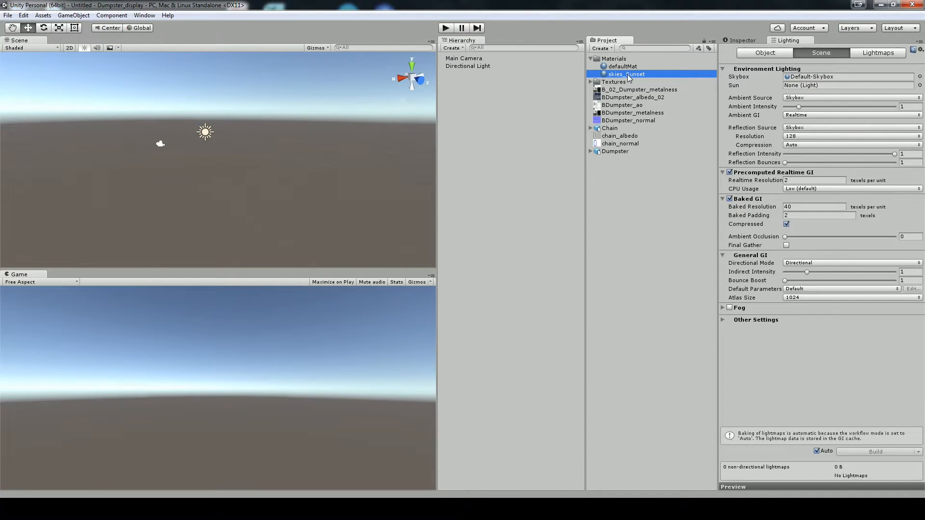
drag(621, 78, 814, 80)
drag(349, 190, 829, 158)
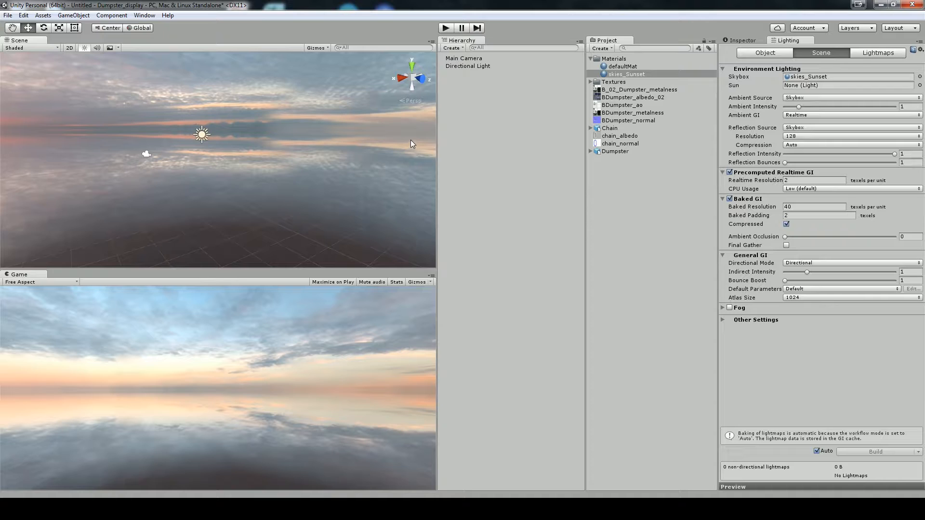
Set the Precomputed Realtime GI CPU usage to Unlimited and choose a different General GI atlas size
click(799, 189)
click(813, 232)
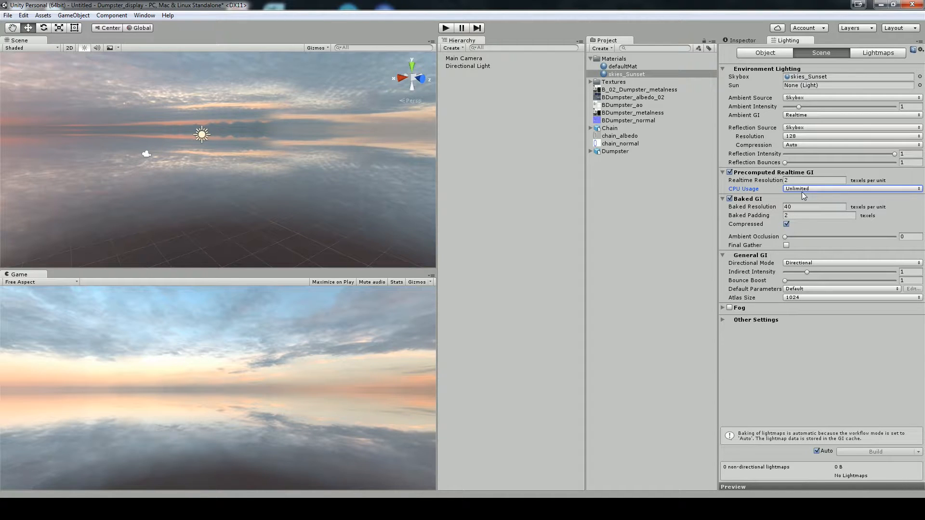
click(808, 298)
click(805, 372)
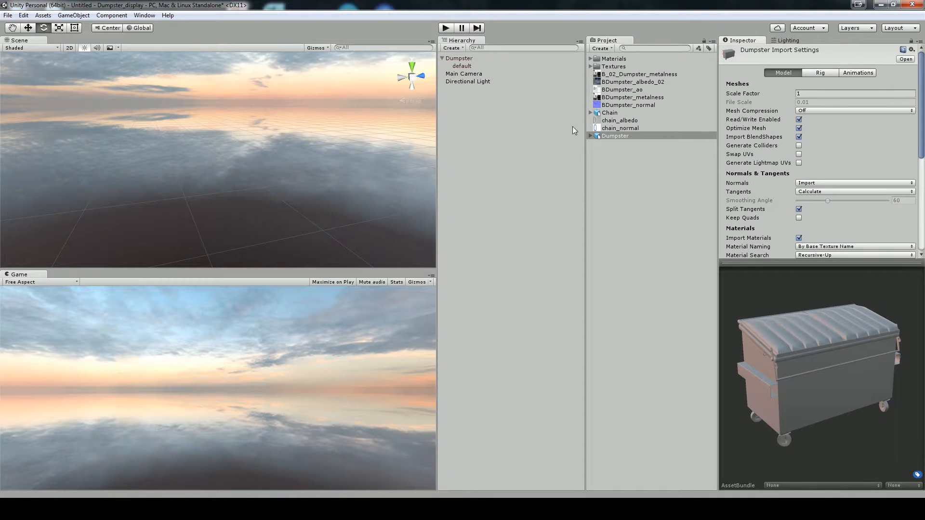
Place the Dumpster model in the scene at position 0, 0, 0 and frame it
drag(608, 136, 248, 148)
click(821, 86)
text(0)
key(Tab)
text(0)
key(Tab)
text(0)
drag(259, 173, 606, 111)
key(f)
Expand the placed dumpster's hierarchy, examine its Dumpster:default1 group and polySurface parts, and collapse the group
click(442, 58)
click(470, 74)
click(469, 67)
click(449, 66)
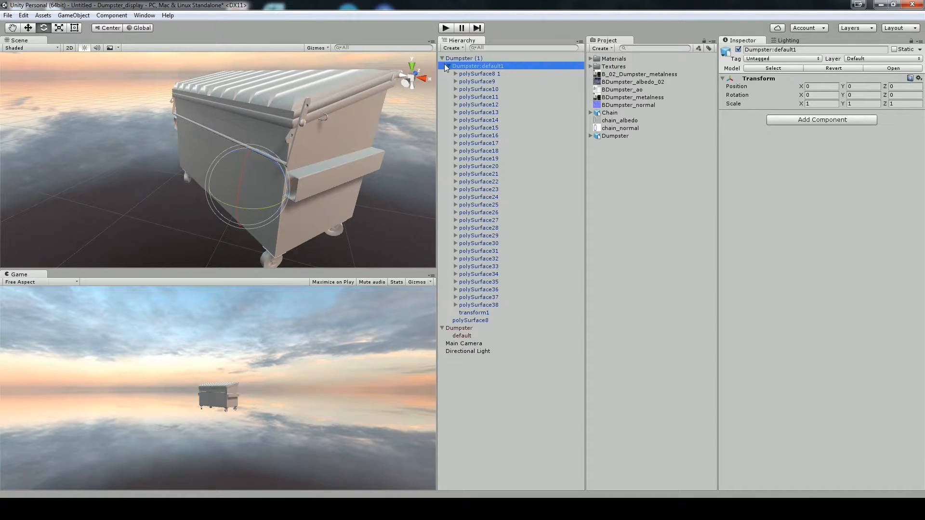
click(449, 66)
click(645, 252)
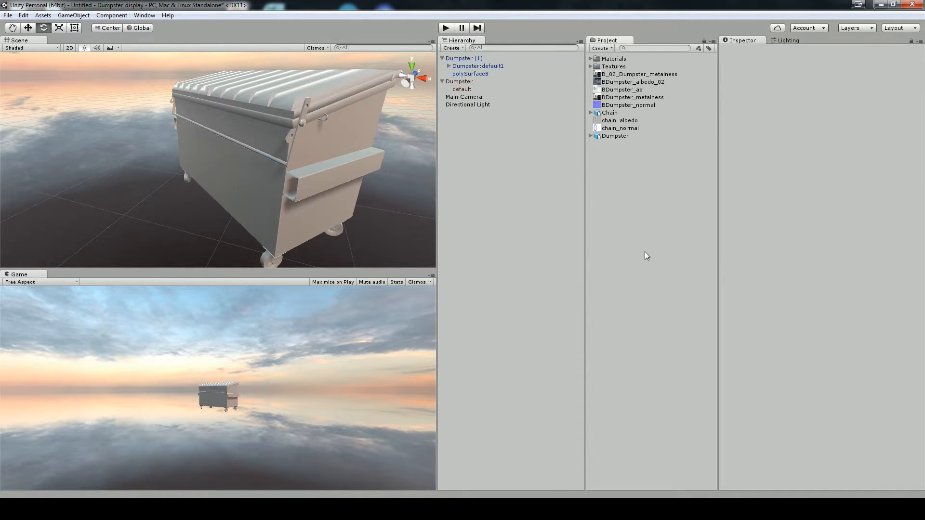
Preview the Chain model and place it in the scene at position 0, 0, 0
click(612, 112)
drag(864, 370, 752, 357)
drag(614, 113, 402, 181)
click(823, 86)
text(0)
key(Tab)
text(0)
key(Tab)
text(0)
drag(368, 159, 348, 169)
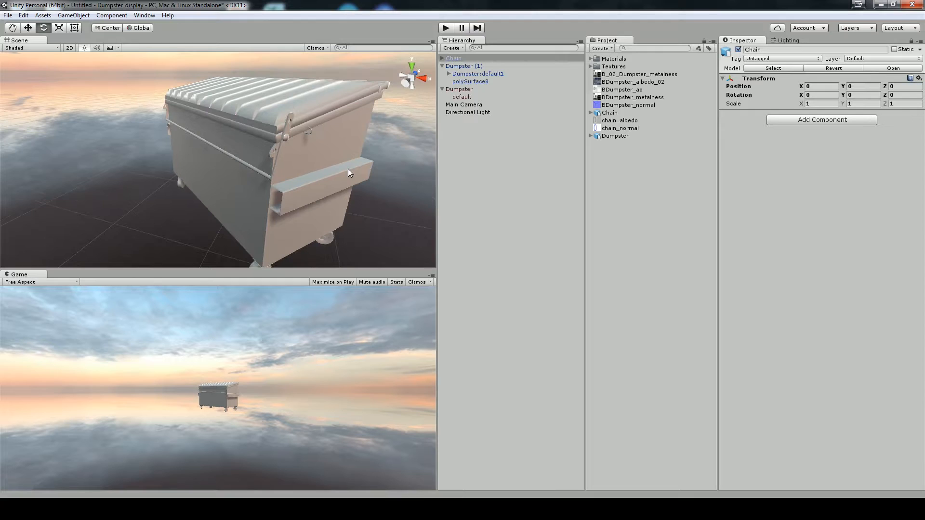
drag(283, 198, 318, 217)
Select the Chain object, expand it to check its default mesh, and move it away from the scene origin
click(451, 58)
key(f)
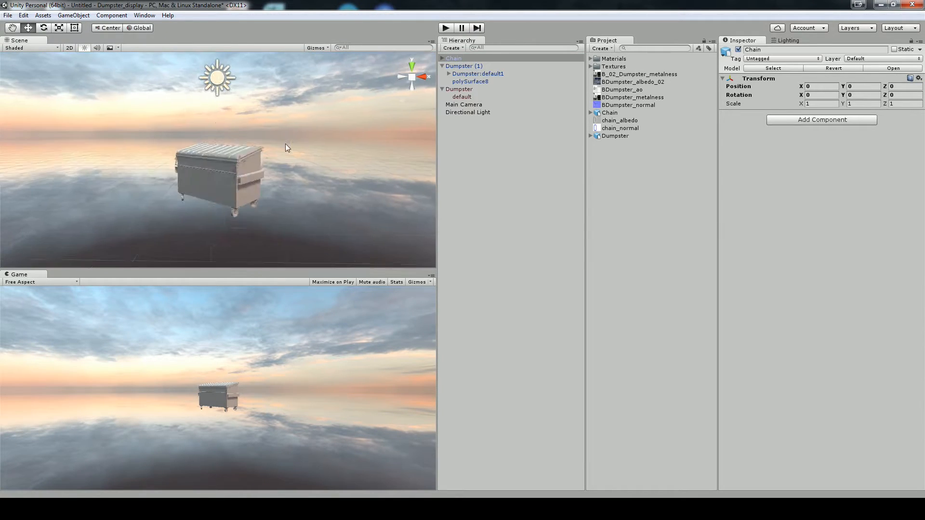
click(466, 66)
click(828, 87)
click(458, 59)
alt+drag(308, 203, 270, 238)
alt+drag(248, 167, 147, 157)
click(443, 59)
click(460, 66)
click(454, 59)
drag(183, 96, 186, 251)
drag(201, 191, 283, 201)
Scale the chain uniformly and move it in relation to the dumpster
key(f)
alt+drag(285, 186, 302, 92)
alt+drag(242, 147, 276, 171)
key(r)
drag(219, 161, 288, 195)
key(w)
drag(218, 124, 262, 154)
drag(187, 199, 224, 212)
Reduce the chain's scale further and reposition it near the dumpster
key(f)
alt+drag(317, 228, 164, 115)
key(e)
alt+drag(241, 140, 382, 182)
key(r)
drag(219, 161, 186, 153)
key(f)
scroll(231, 158, down, 8)
key(w)
alt+drag(217, 147, 171, 169)
click(217, 161)
drag(141, 159, 340, 121)
Adjust the chain's uniform scale to about 0.013 and its Y rotation to about -147°
alt+drag(339, 121, 77, 208)
alt+drag(77, 208, 330, 190)
key(e)
key(r)
drag(300, 158, 444, 157)
key(e)
key(w)
Move the chain to hang from the hook on the dumpster's side, at about X -0.3204, Y -0.3204, Z 0.1782
alt+drag(362, 195, 283, 218)
drag(249, 157, 109, 165)
drag(60, 120, 68, 187)
alt+drag(167, 179, 173, 130)
drag(230, 144, 218, 132)
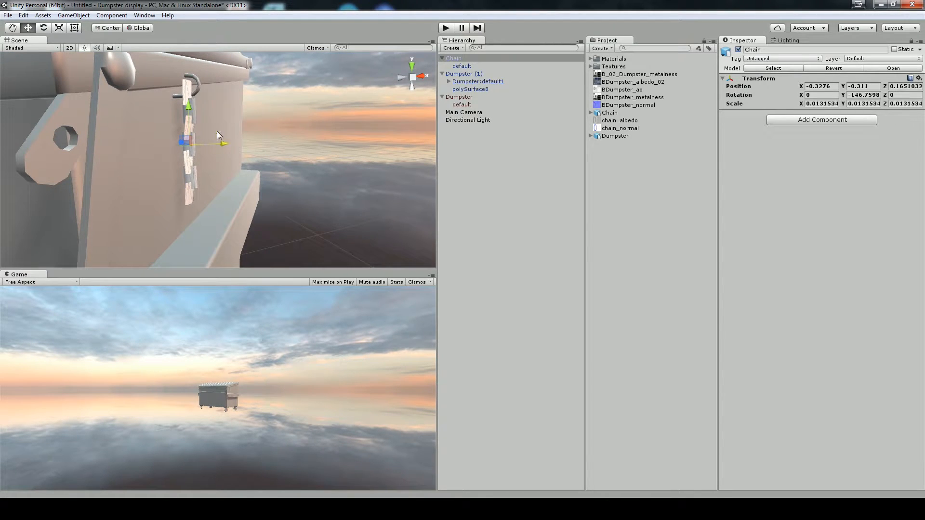
drag(187, 104, 188, 106)
alt+drag(297, 143, 433, 185)
scroll(217, 153, up, 6)
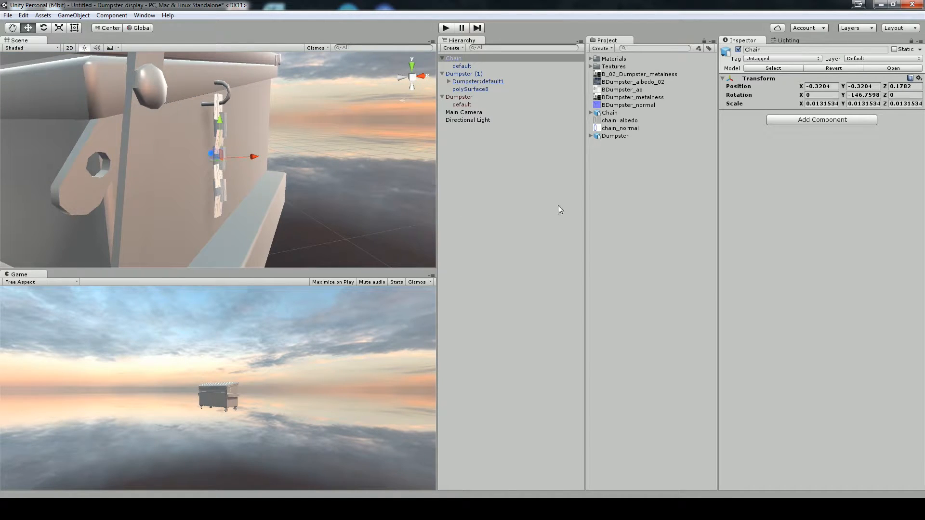
Parent the Chain under Dumpster (1), test that both move together, and undo the test move
drag(452, 57, 456, 75)
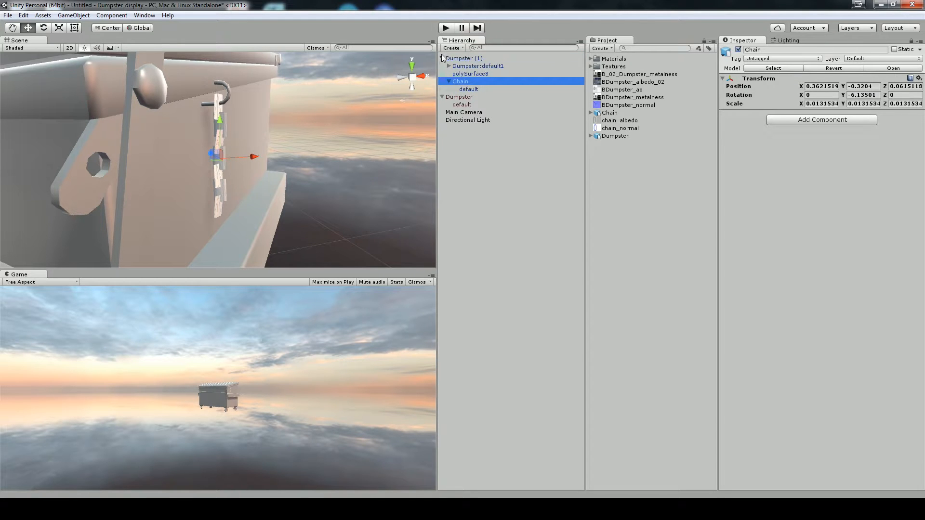
click(442, 58)
key(f)
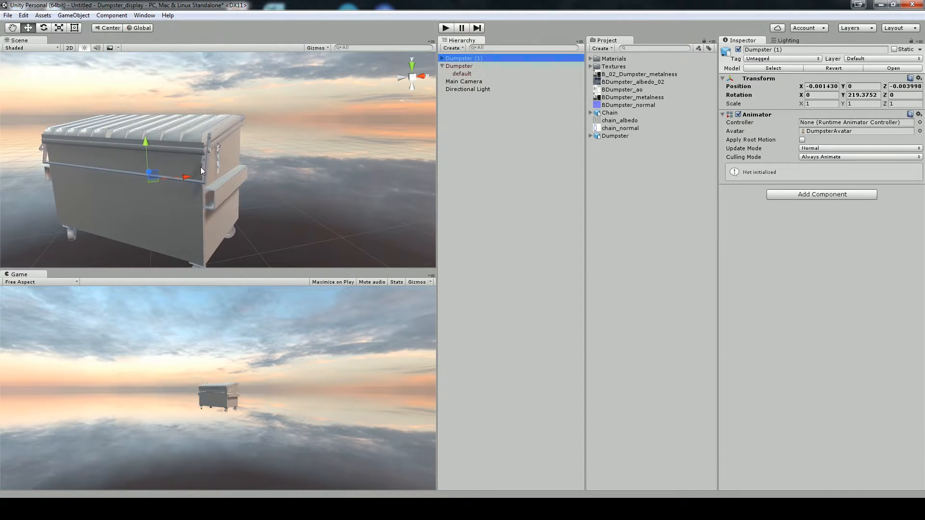
mouse_move(183, 178)
mouse_down()
mouse_move(148, 178)
mouse_move(176, 179)
mouse_up()
key(ctrl+z)
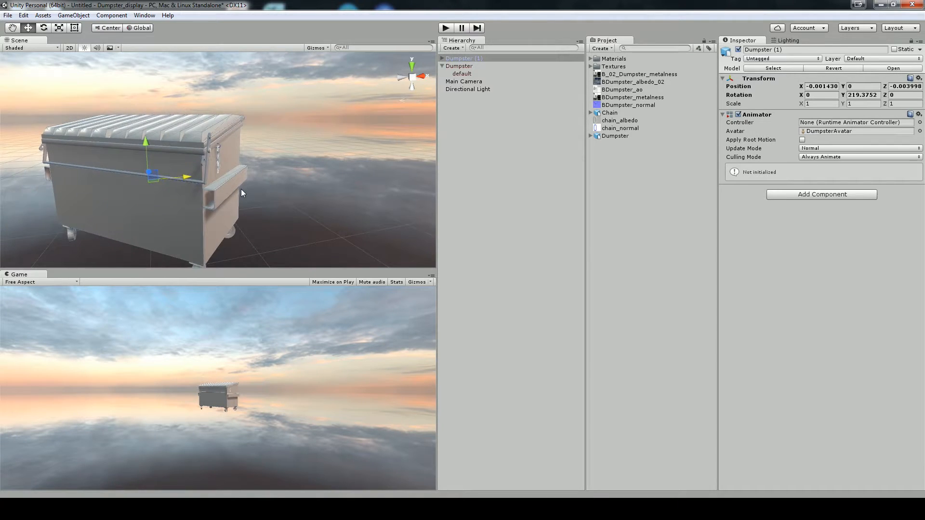
scroll(241, 192, up, 5)
scroll(241, 192, down, 3)
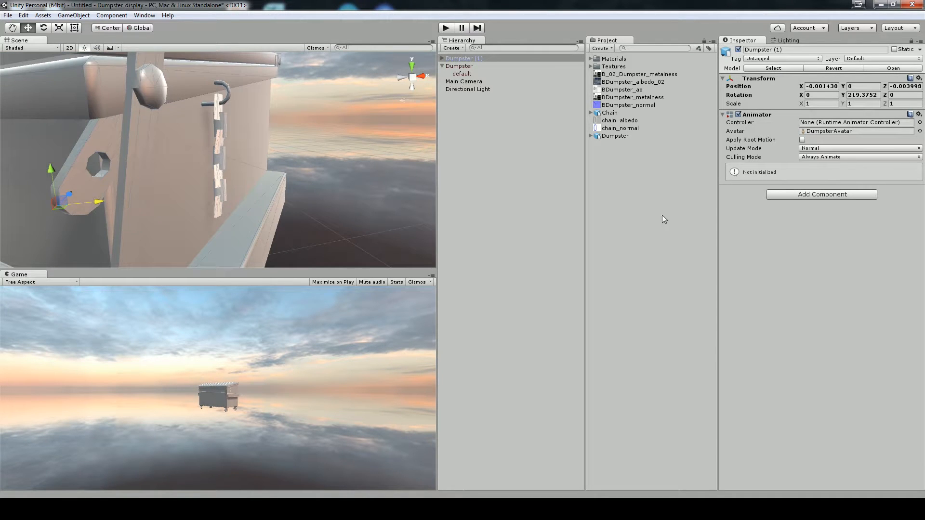
Create a new material in the project and name it chain
click(648, 226)
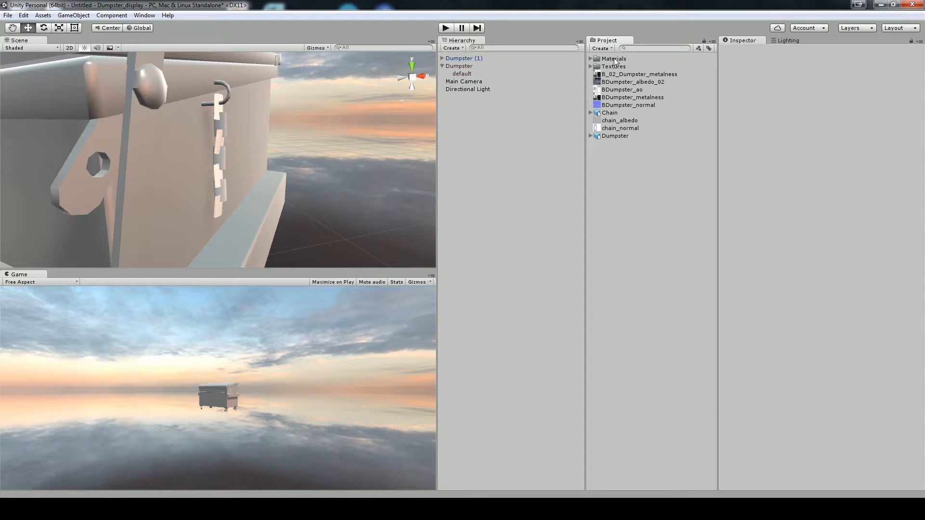
right_click(611, 160)
mouse_move(616, 162)
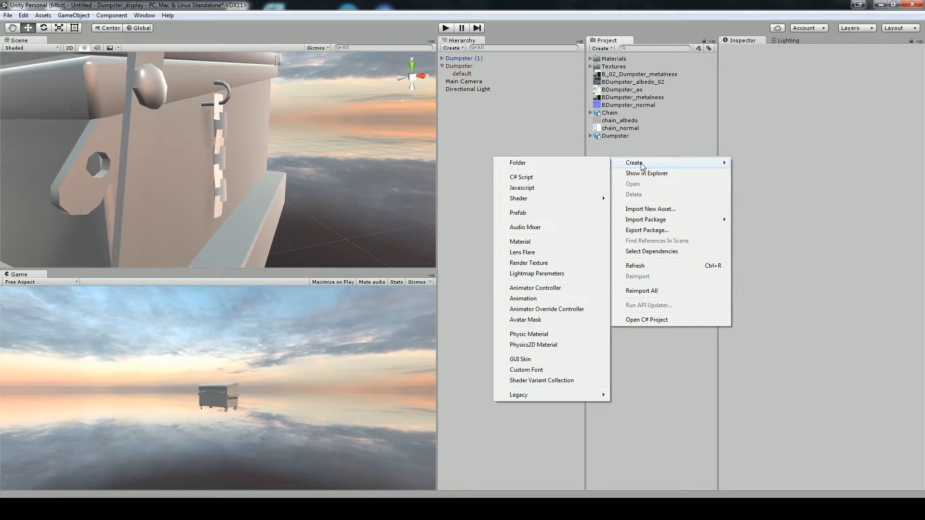
click(523, 243)
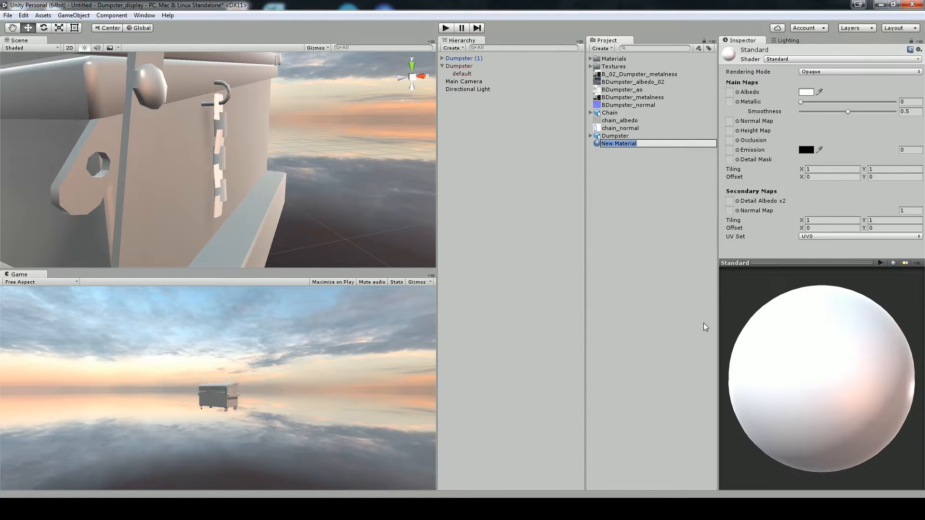
text(chain)
key(Return)
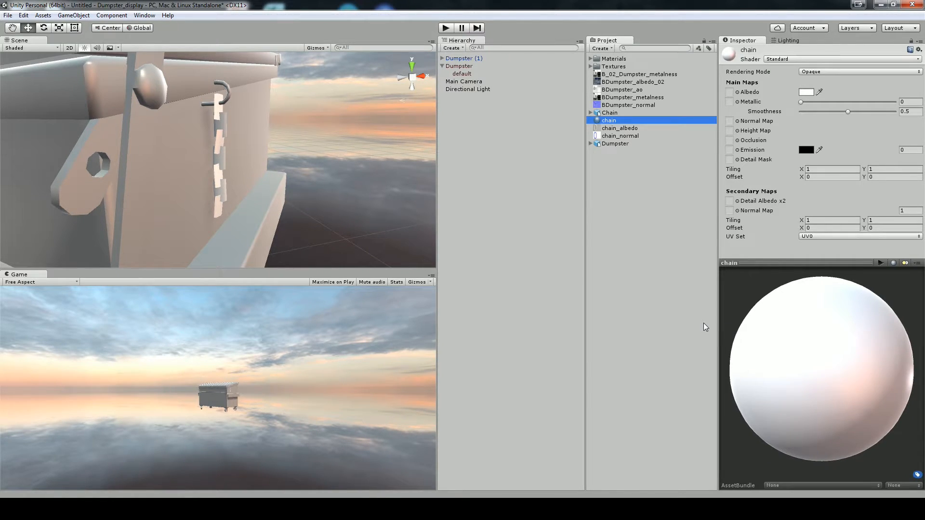
Assign chain_albedo and chain_normal to the chain material's Albedo and Normal Map, and mark chain_normal as a normal map
drag(621, 128, 731, 93)
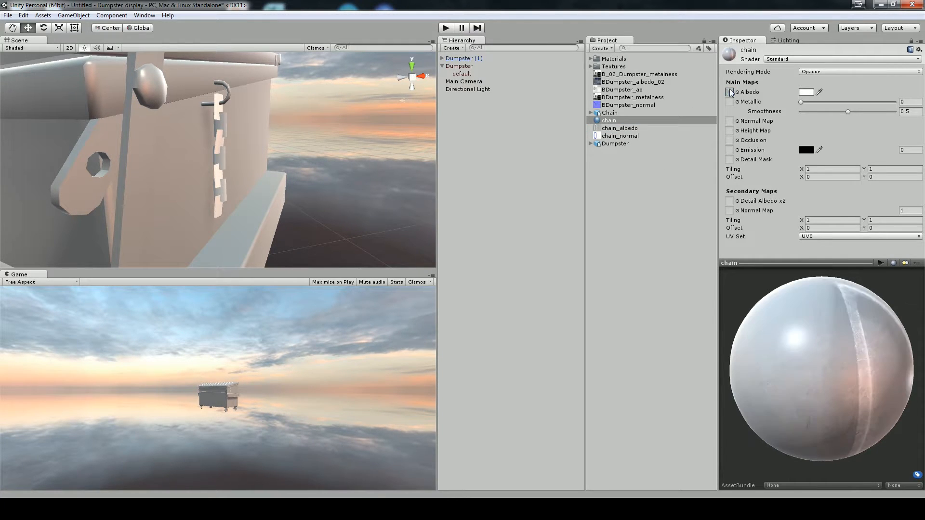
drag(819, 357, 777, 365)
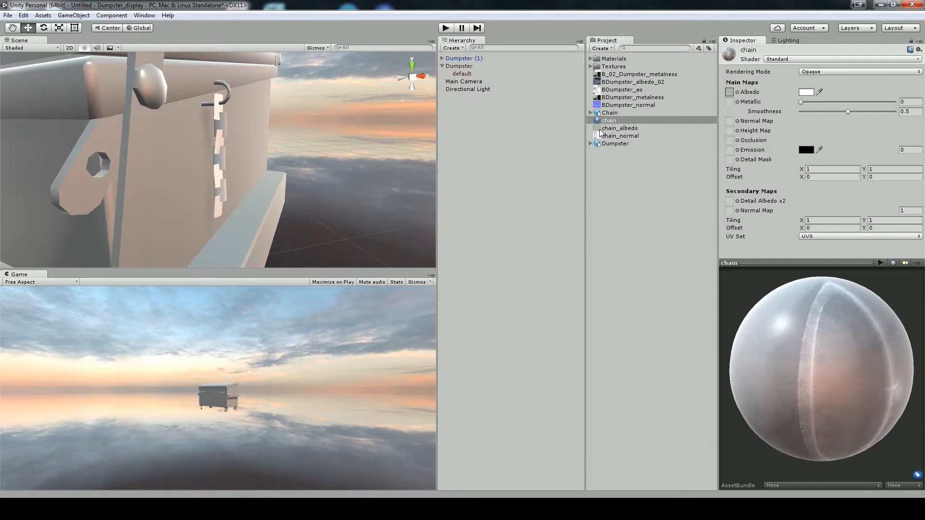
mouse_move(610, 139)
mouse_down()
mouse_move(670, 121)
mouse_move(730, 121)
mouse_up()
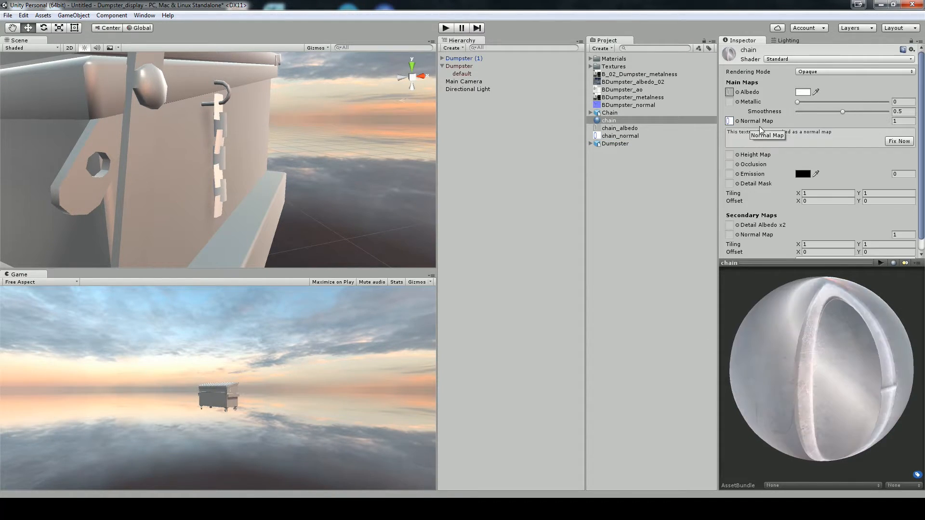
click(897, 141)
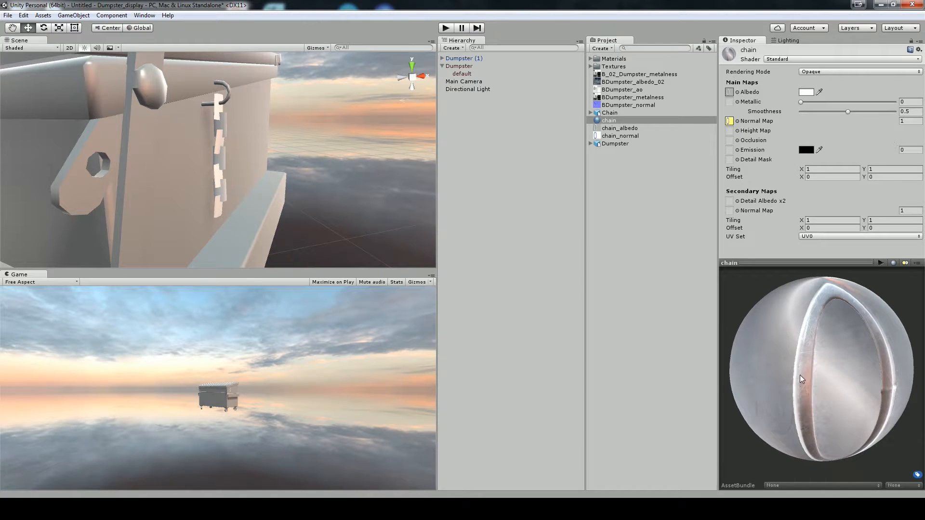
Check the alpha channel of the chain_albedo texture in its preview, then return to the color view
click(618, 139)
key(Up)
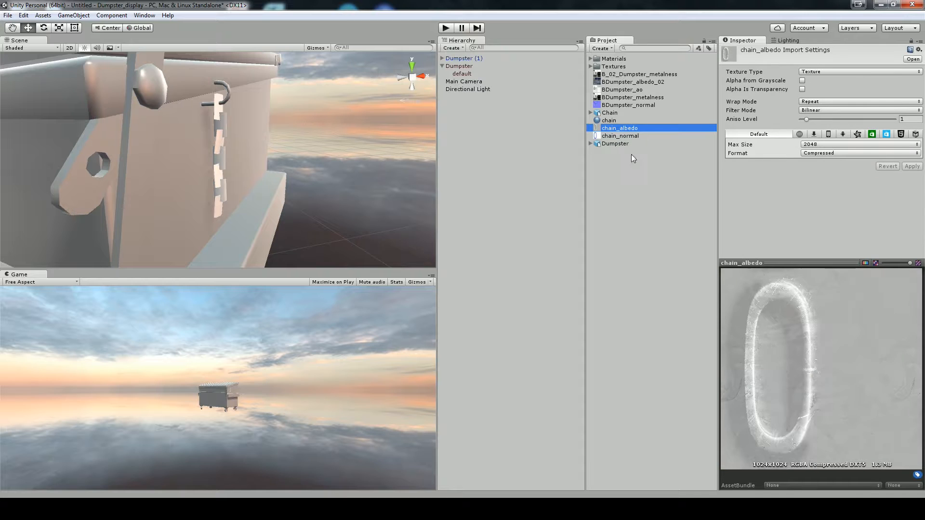
click(865, 263)
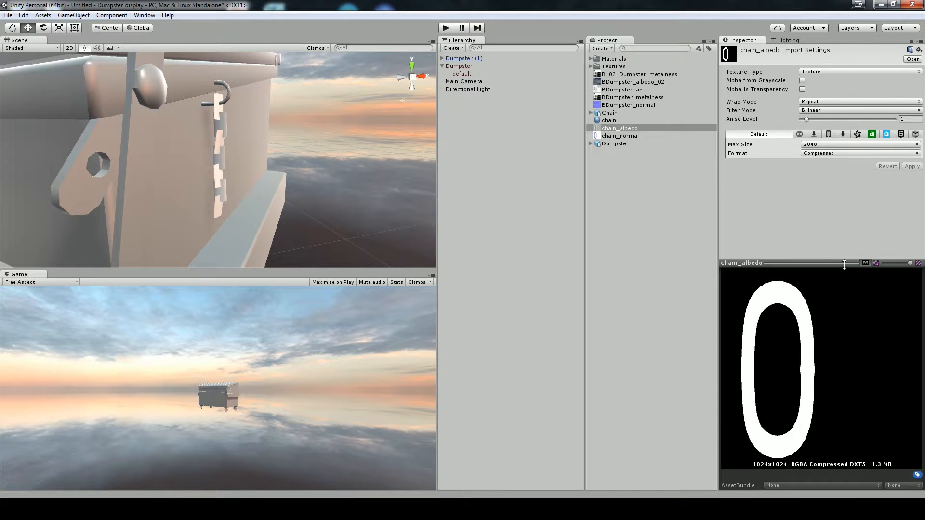
click(865, 263)
Turn on Alpha Is Transparency for chain_albedo, leaving its texture type as Texture, and apply the import settings
click(849, 72)
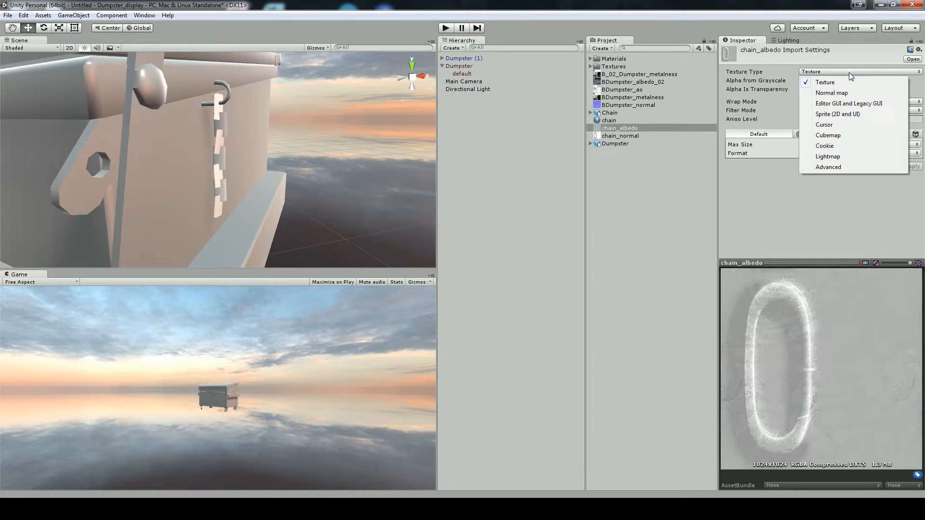
click(849, 73)
click(769, 205)
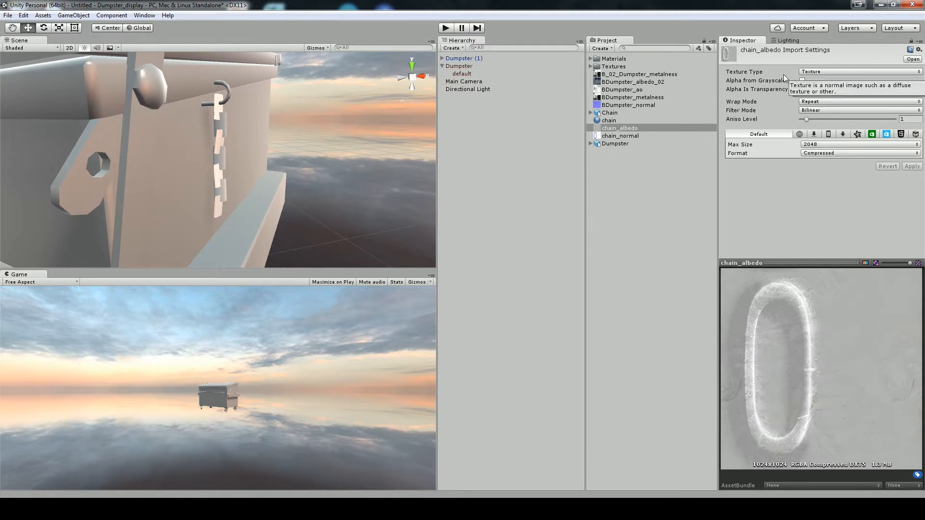
click(802, 90)
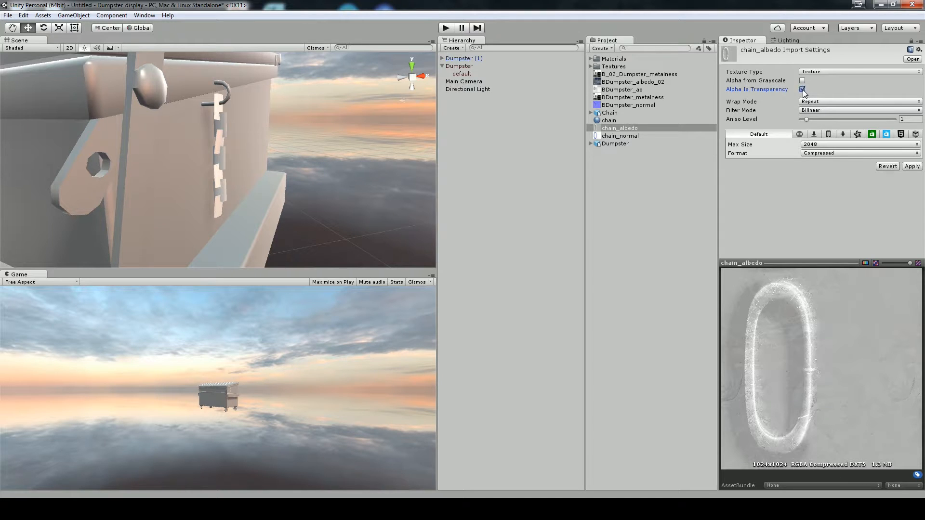
click(849, 73)
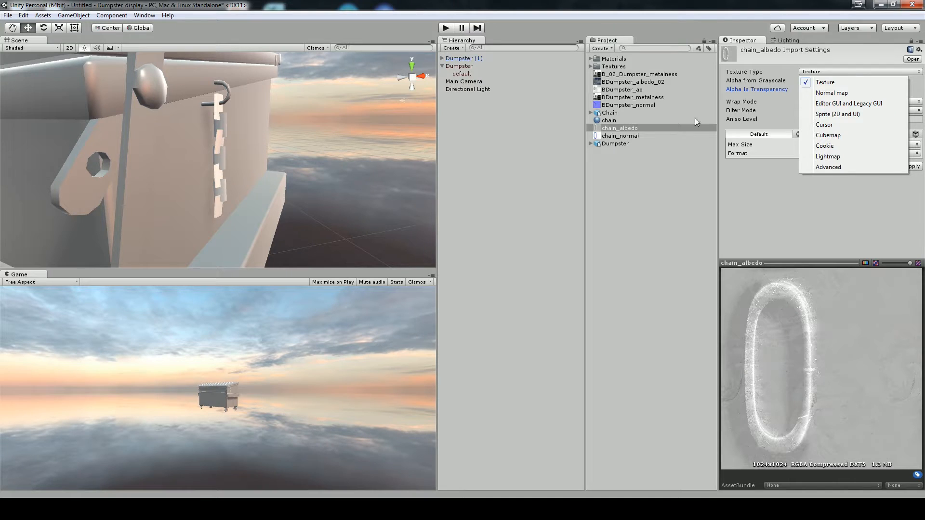
click(825, 219)
click(911, 168)
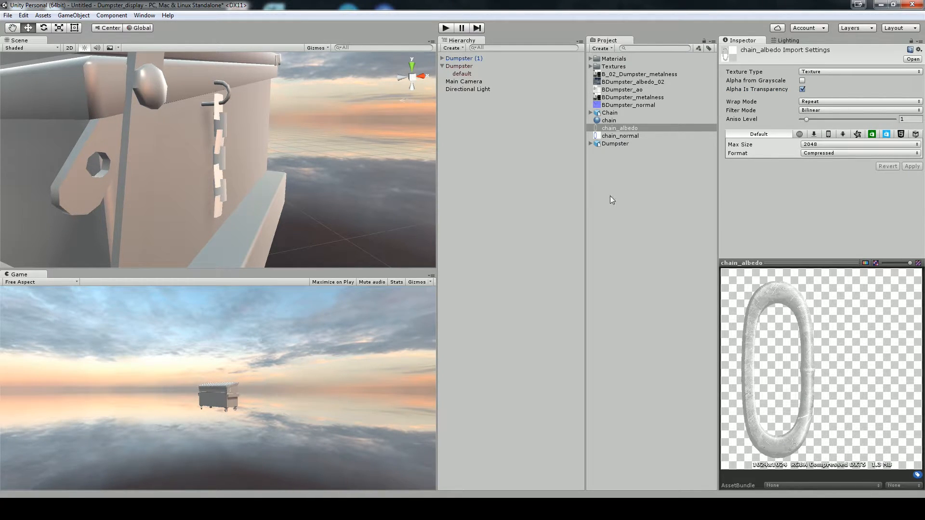
Examine the chain material with its updated albedo on the preview sphere
click(610, 121)
drag(814, 363, 742, 356)
drag(609, 123, 637, 180)
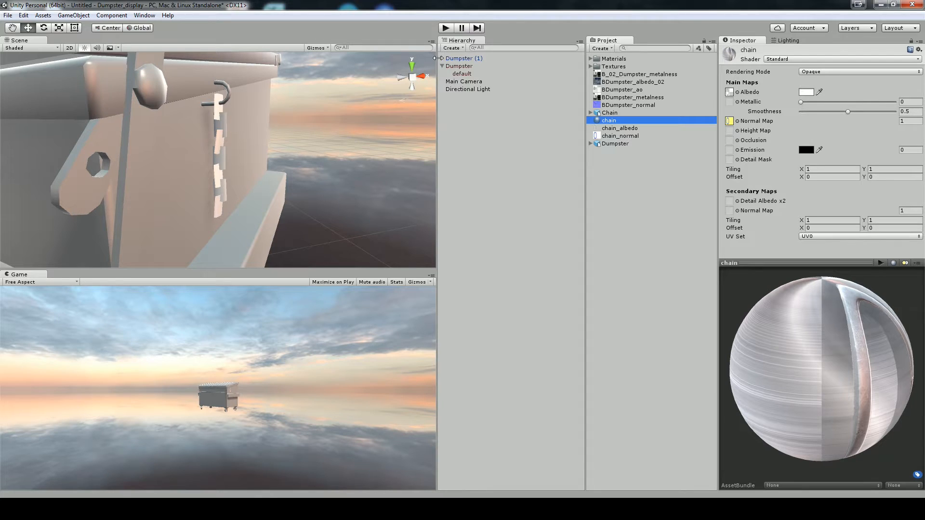
Expand Dumpster (1) in the scene and delete the leftover separate Dumpster object
click(442, 59)
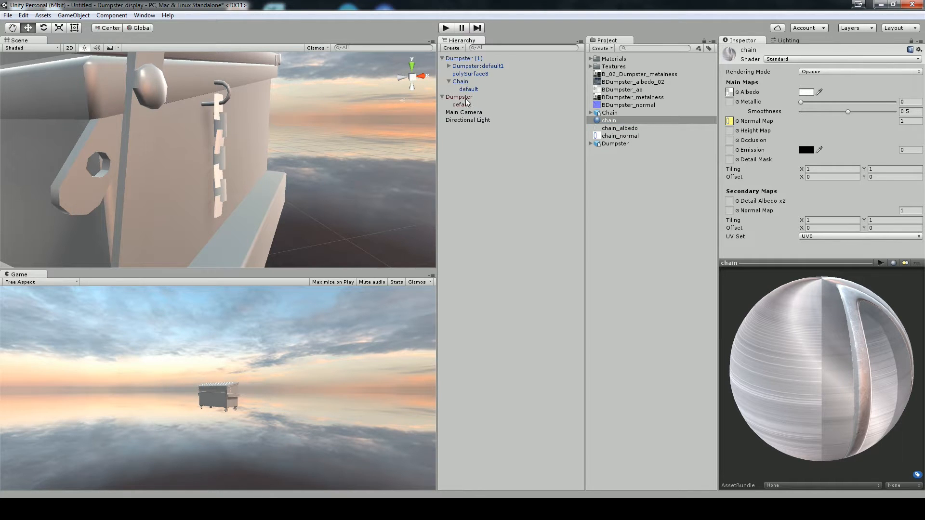
click(462, 96)
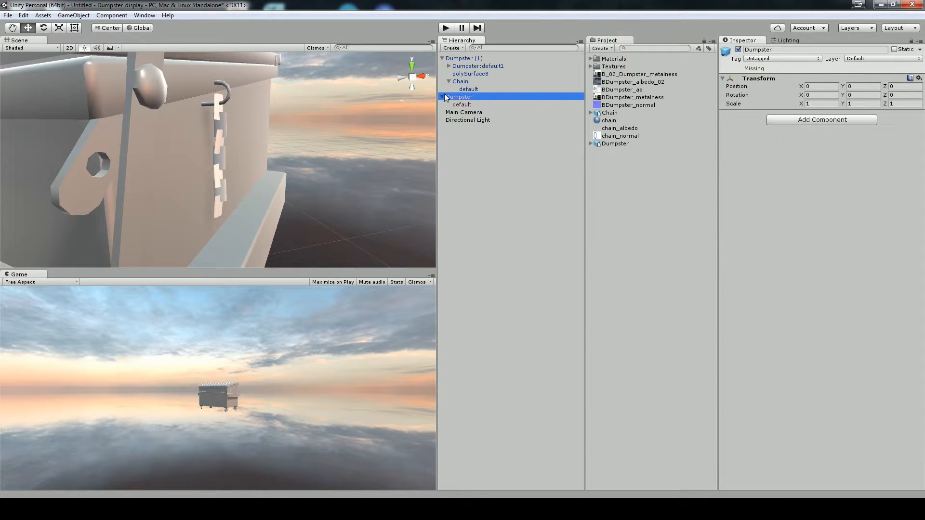
key(Delete)
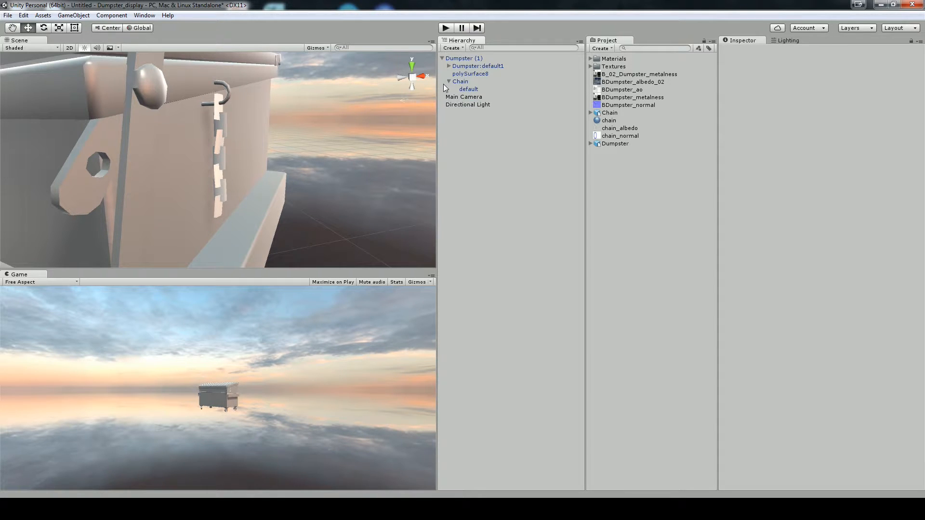
Apply the chain material to the default mesh inside the Chain object under Dumpster (1)
scroll(204, 132, down, 10)
scroll(207, 129, up, 10)
scroll(212, 118, down, 6)
click(452, 58)
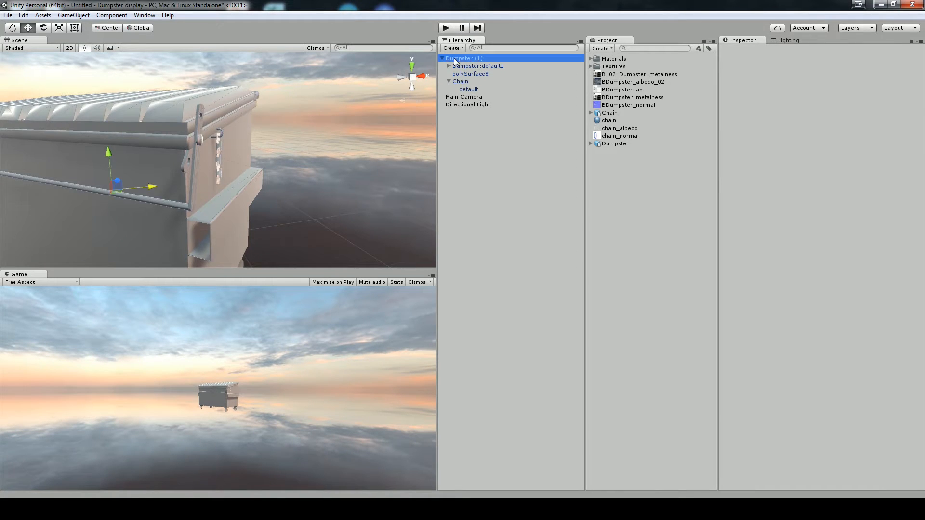
key(f)
click(607, 121)
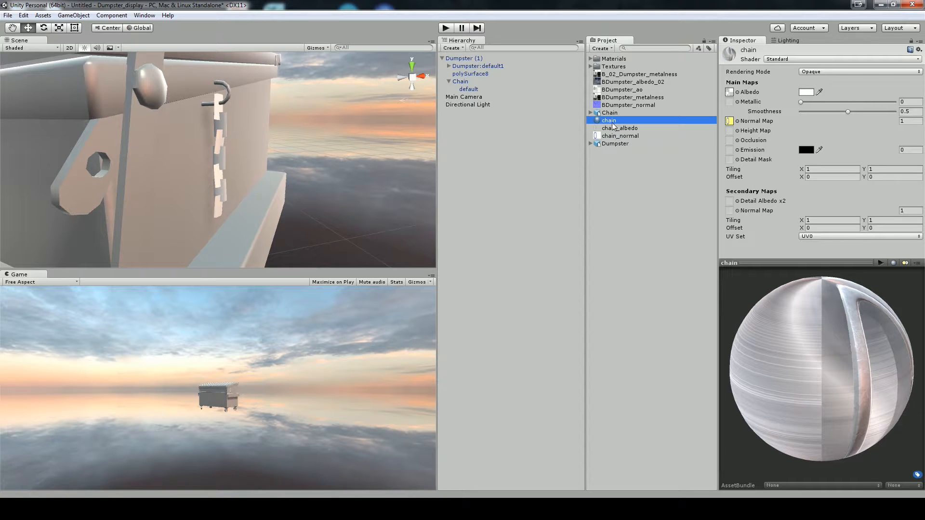
drag(613, 126, 469, 91)
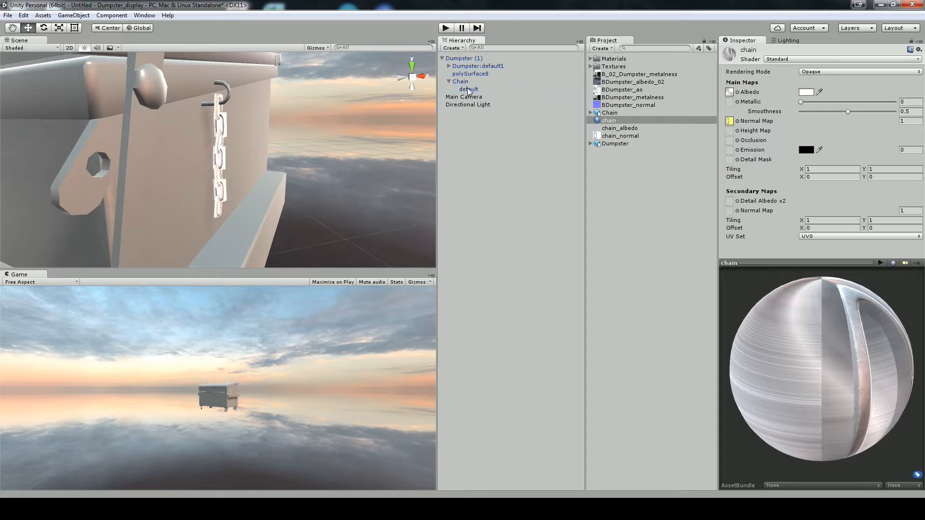
drag(338, 206, 284, 209)
scroll(305, 187, up, 5)
scroll(305, 187, down, 3)
Change the chain material's rendering mode to Transparent and check the links up close
click(831, 72)
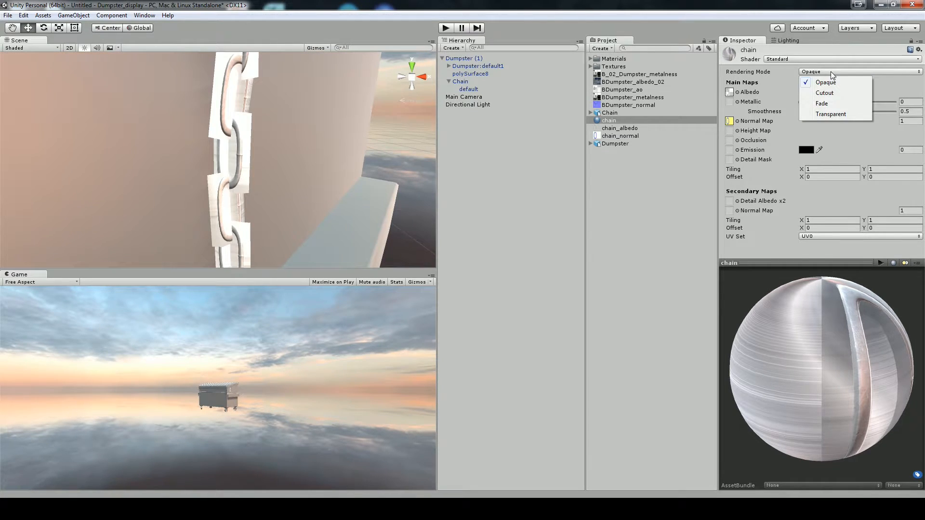
click(829, 116)
scroll(331, 147, down, 3)
drag(338, 113, 308, 180)
key(f)
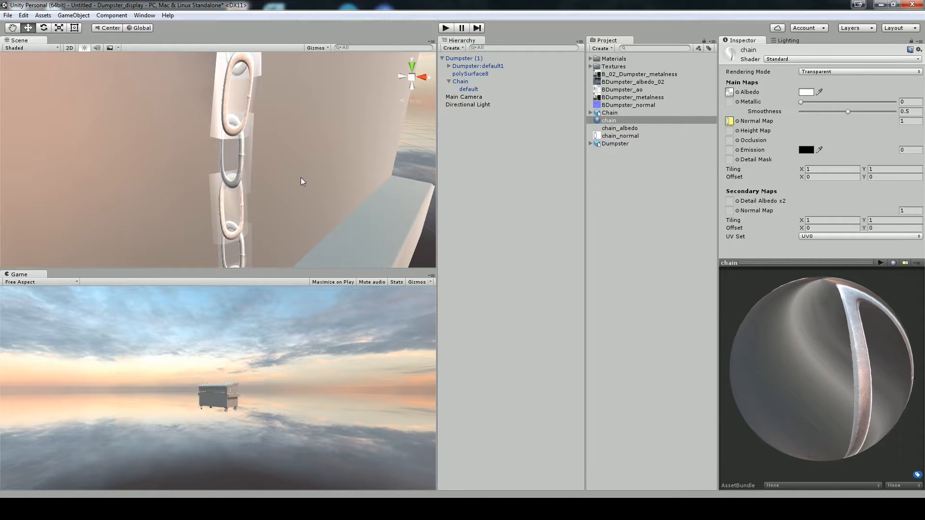
Lower the chain material's Smoothness to 0 and check the chain on the dumpster
scroll(302, 182, down, 5)
drag(849, 116, 790, 114)
drag(287, 169, 260, 183)
scroll(301, 178, down, 5)
scroll(303, 179, up, 3)
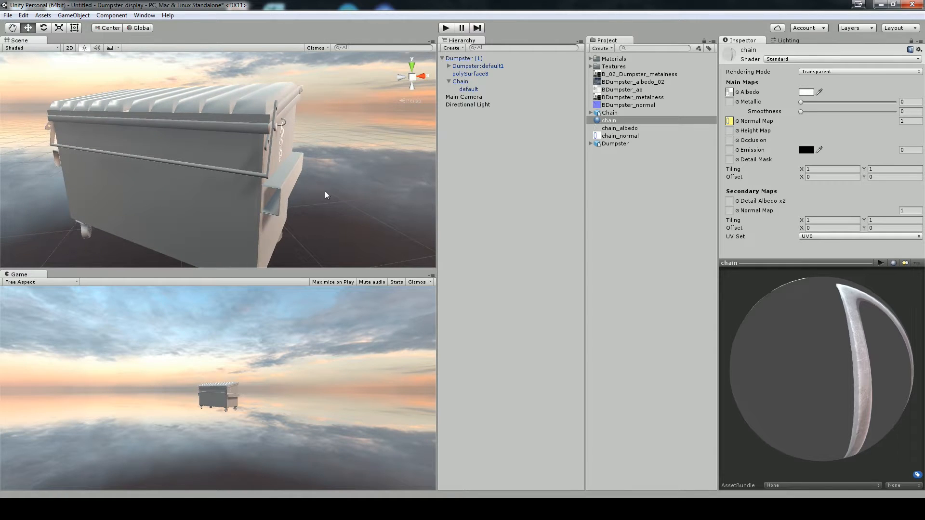
Create a new material in the project and name it dumpster
scroll(322, 185, up, 2)
right_click(660, 208)
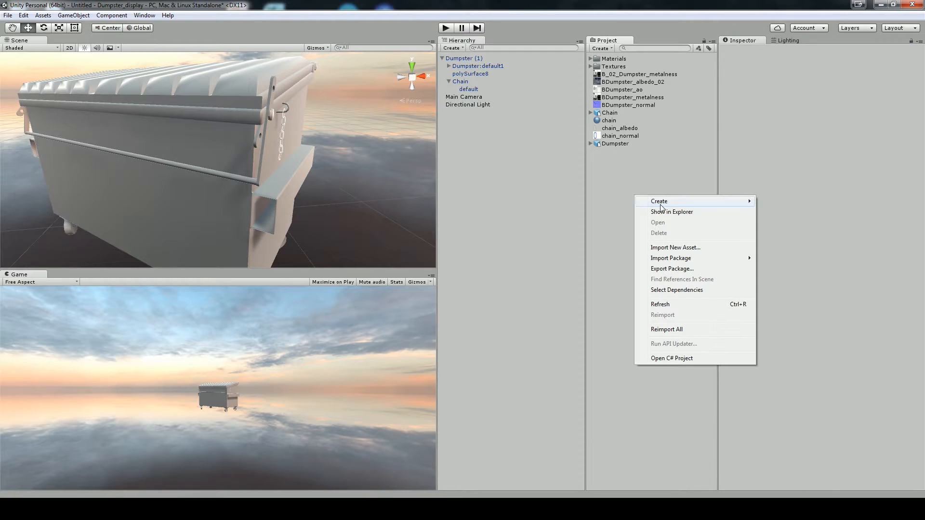
mouse_move(661, 209)
click(565, 277)
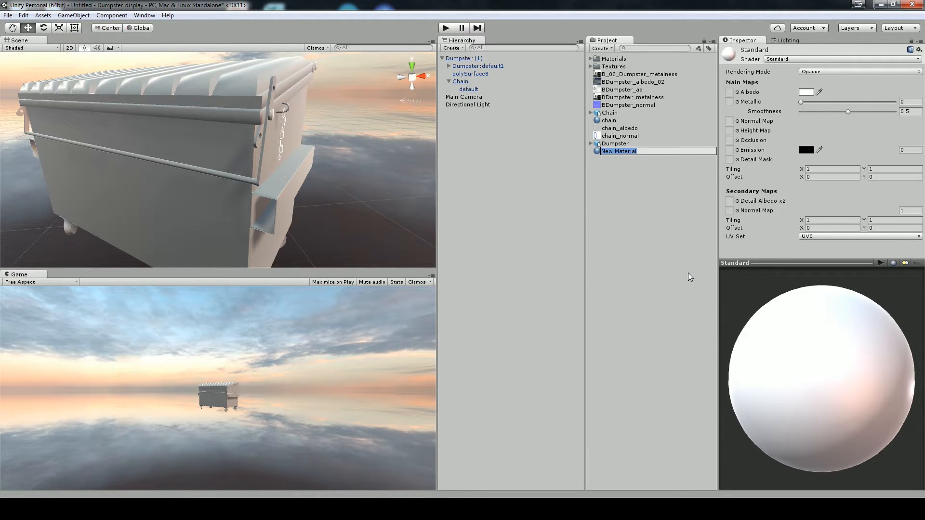
text(dumpster)
key(Return)
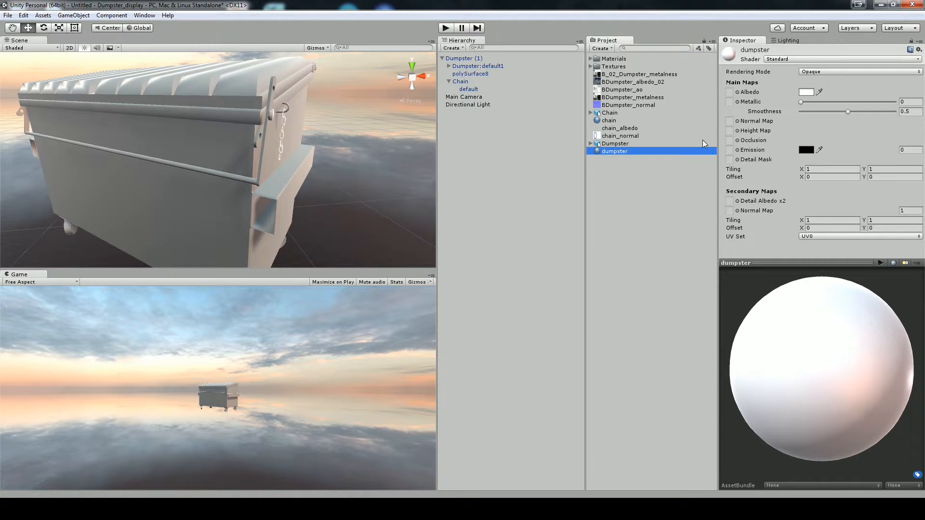
click(790, 58)
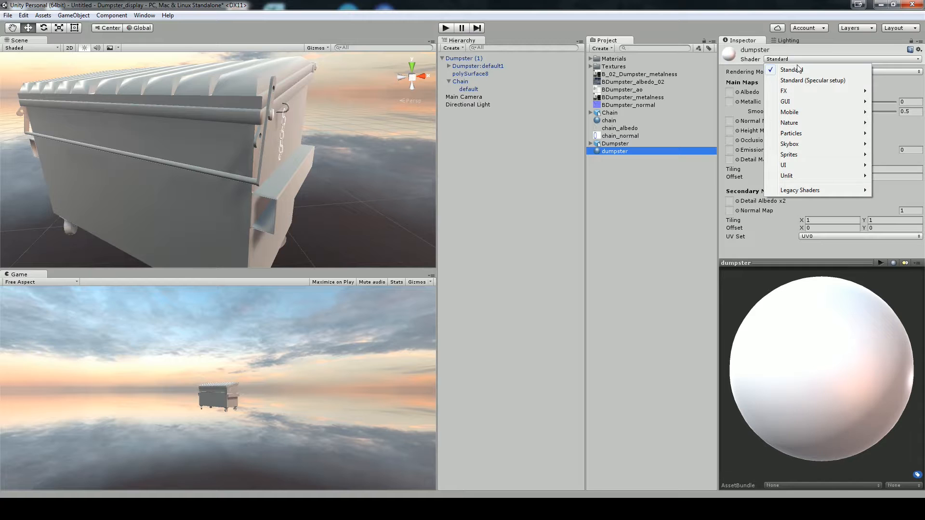
click(794, 71)
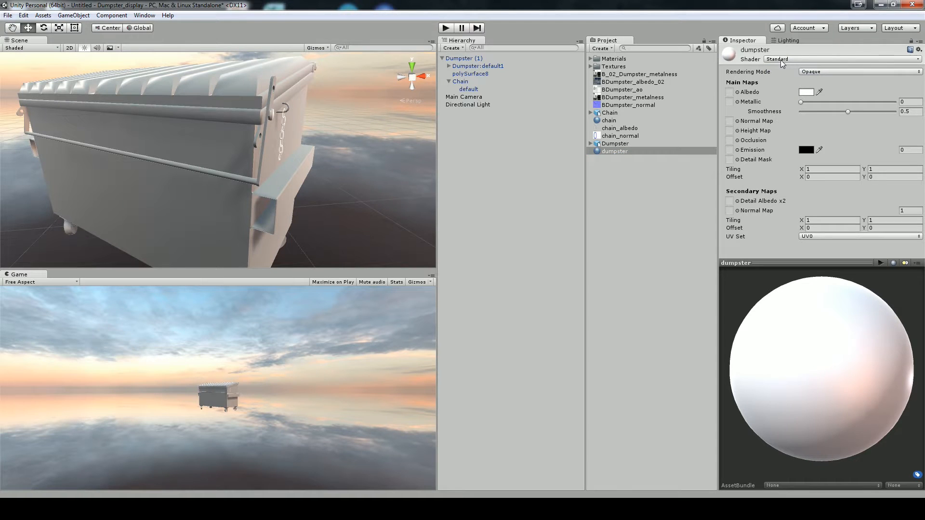
click(783, 60)
click(784, 59)
click(784, 60)
click(633, 178)
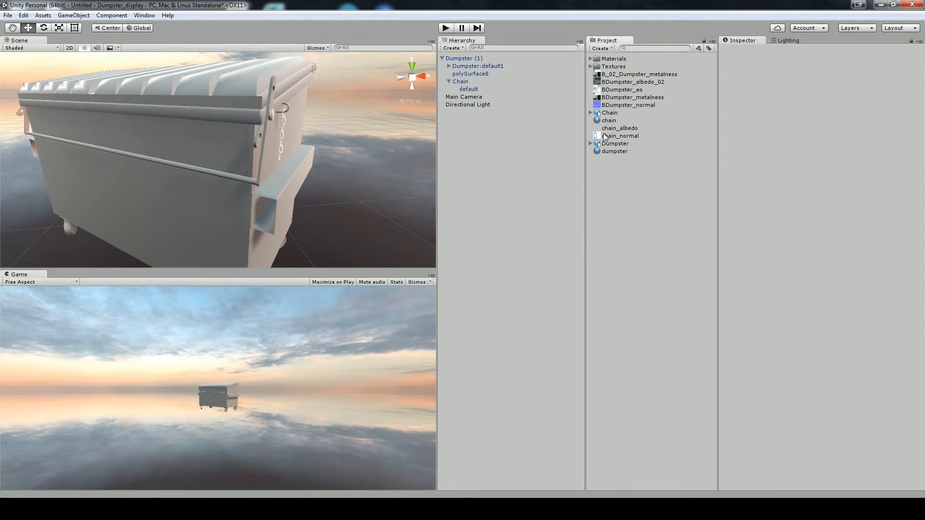
Apply the dumpster material to the dumpster model in the scene
click(609, 151)
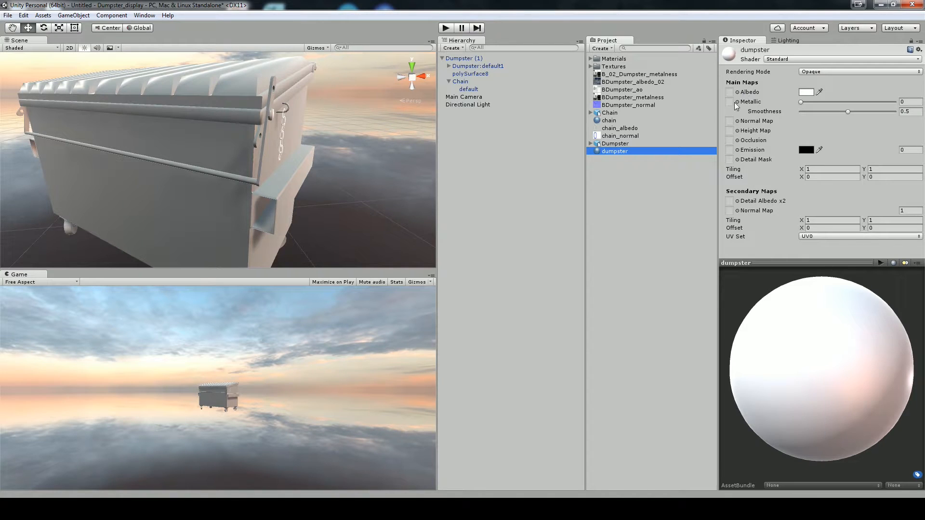
drag(615, 154, 155, 169)
drag(304, 194, 331, 219)
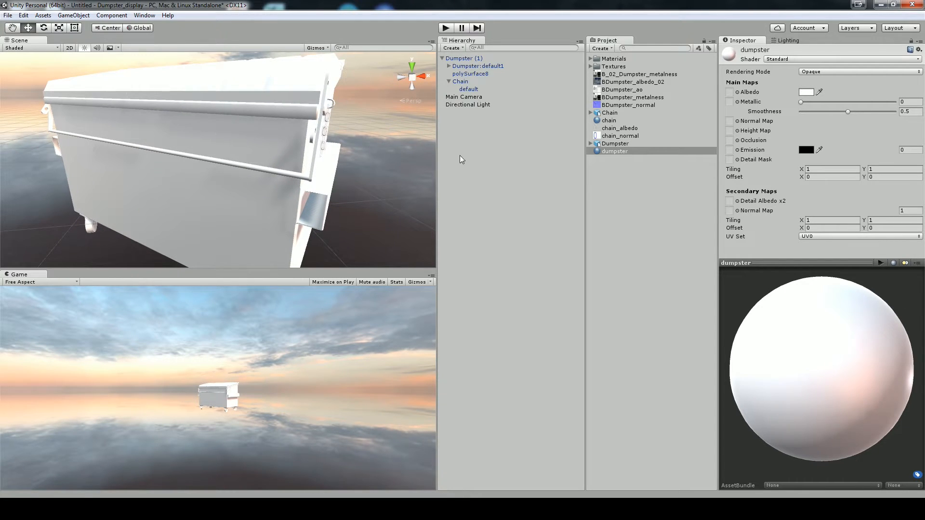
Assign BDumpster_albedo_02 to the dumpster material's Albedo and check it on the model
click(616, 83)
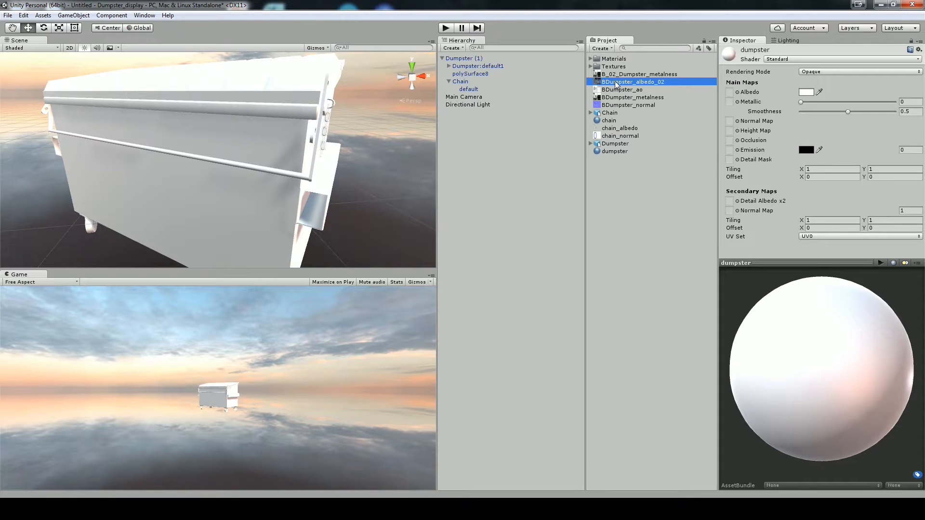
drag(616, 83, 731, 96)
mouse_move(343, 188)
mouse_down()
mouse_move(423, 130)
mouse_move(332, 169)
mouse_move(341, 160)
mouse_move(355, 164)
mouse_move(319, 189)
mouse_move(333, 189)
mouse_up()
scroll(330, 171, down, 4)
scroll(318, 189, up, 3)
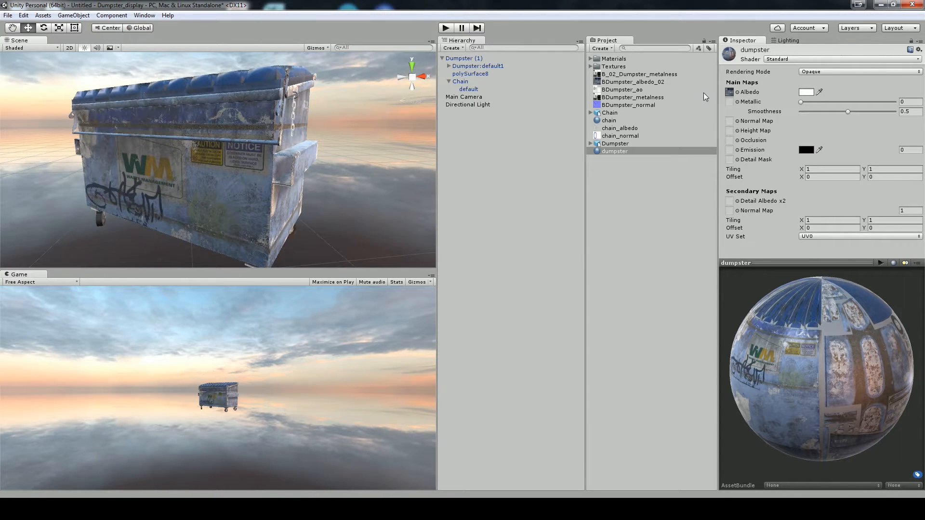
Assign BDumpster_metalness to the dumpster material's Metallic map
click(641, 99)
drag(676, 102, 729, 103)
drag(318, 150, 332, 127)
Assign BDumpster_normal to the dumpster material's Normal Map and mark the texture as a normal map
drag(605, 106, 725, 110)
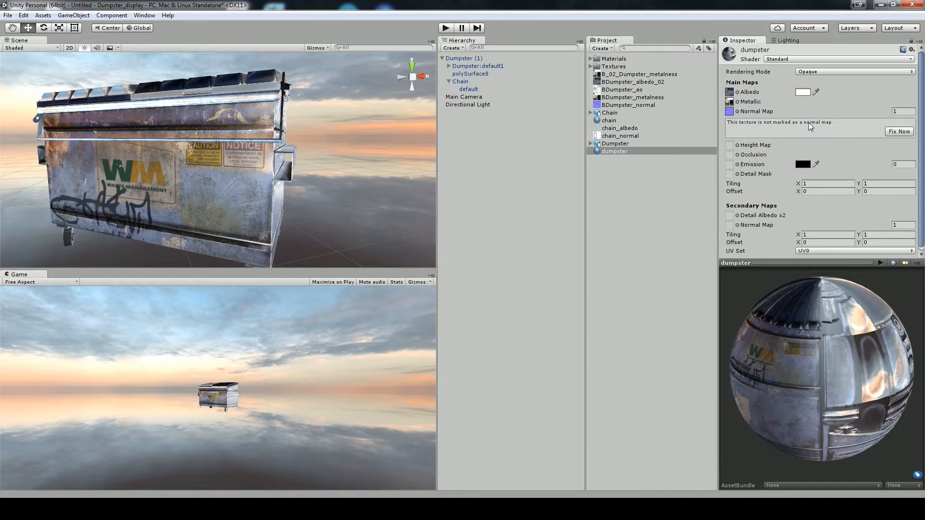
click(900, 132)
drag(286, 191, 328, 224)
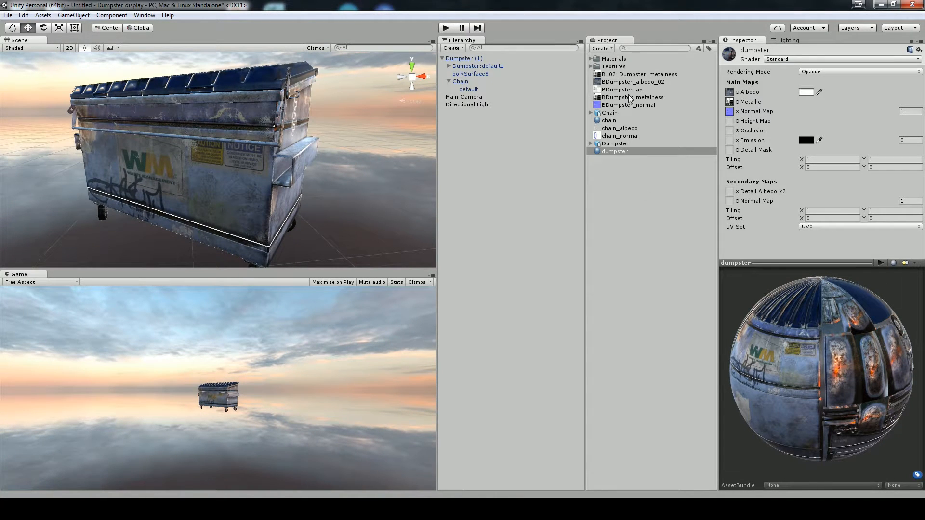
Assign BDumpster_ao to the dumpster material's Occlusion with a strength of 1
drag(630, 95, 734, 135)
drag(291, 136, 285, 161)
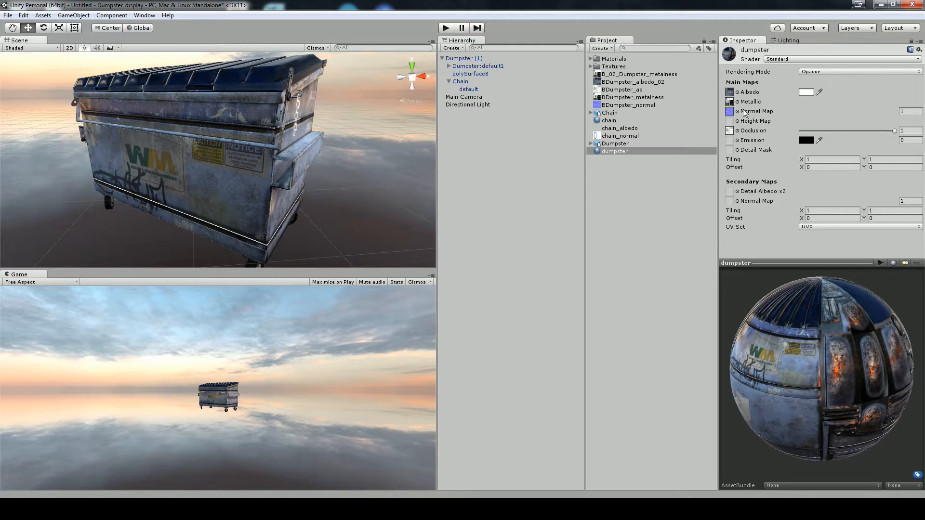
mouse_move(890, 130)
mouse_down()
mouse_move(806, 128)
mouse_move(892, 138)
mouse_up()
Examine the textured dumpster from its front, sides and back, and look through the available shaders
drag(350, 169, 318, 170)
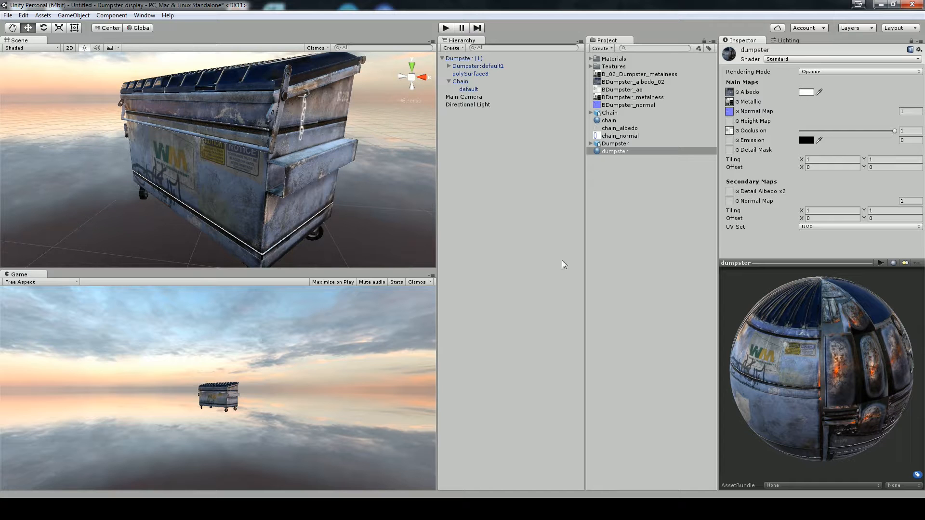
drag(309, 198, 295, 181)
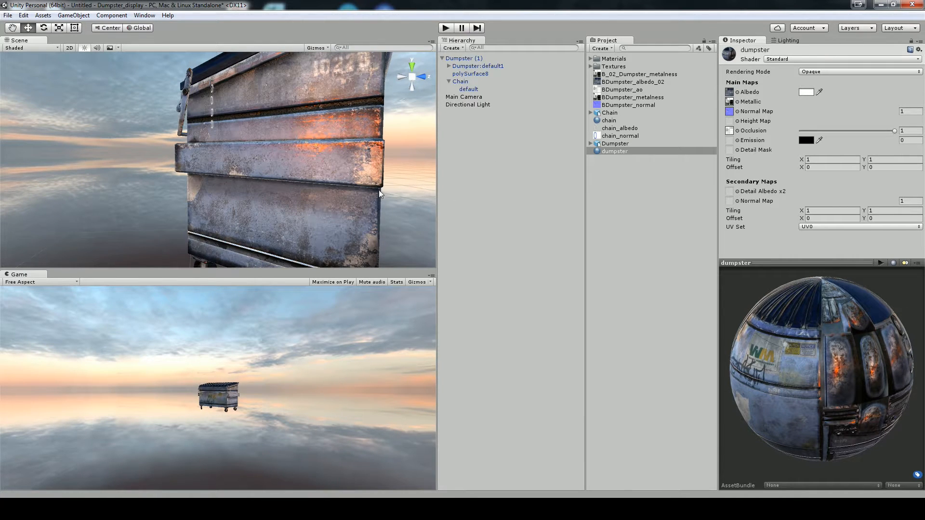
click(789, 59)
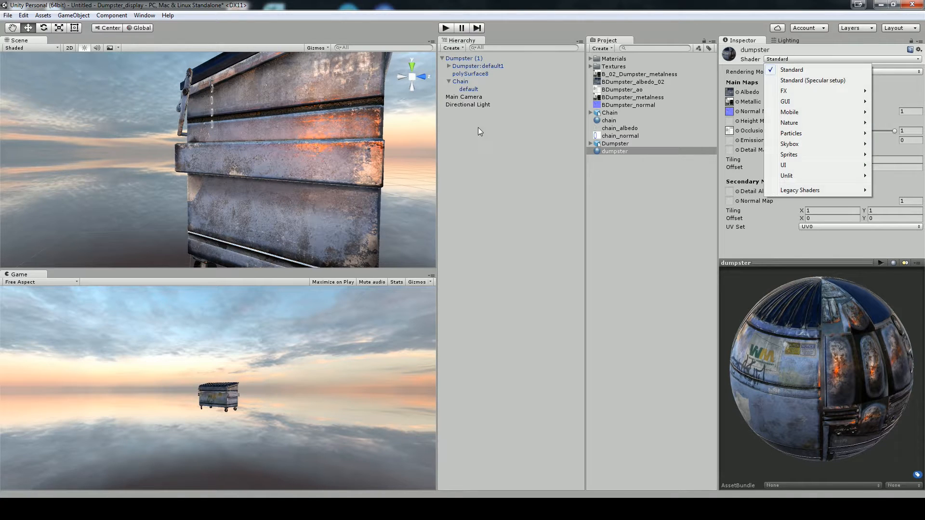
click(217, 170)
drag(217, 169, 258, 191)
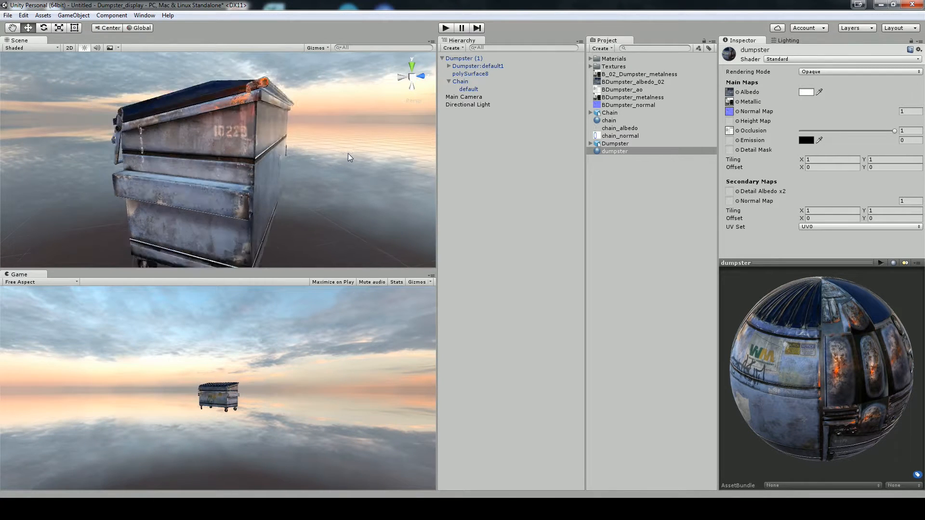
drag(295, 170, 386, 116)
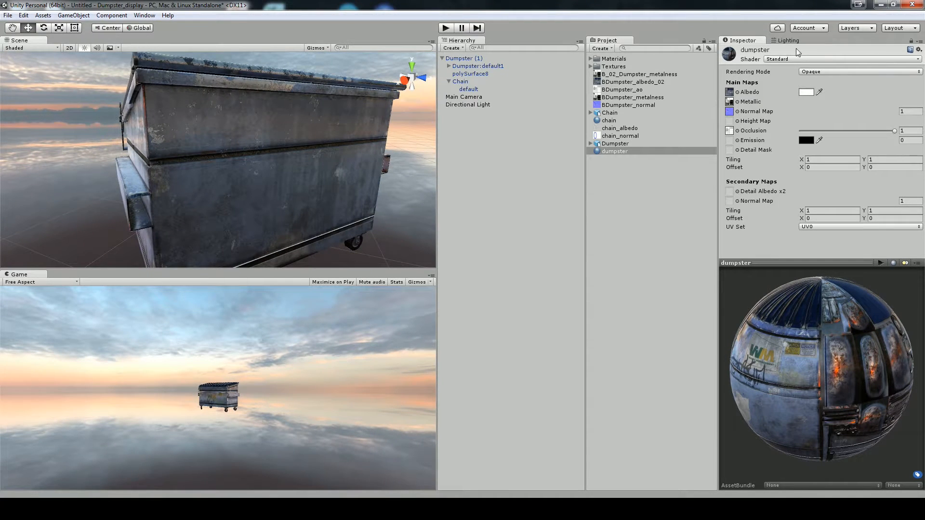
Mark the Dumpster (1) object and all its child objects as static
drag(408, 127, 316, 202)
scroll(346, 167, down, 5)
scroll(316, 206, down, 1)
scroll(322, 188, down, 1)
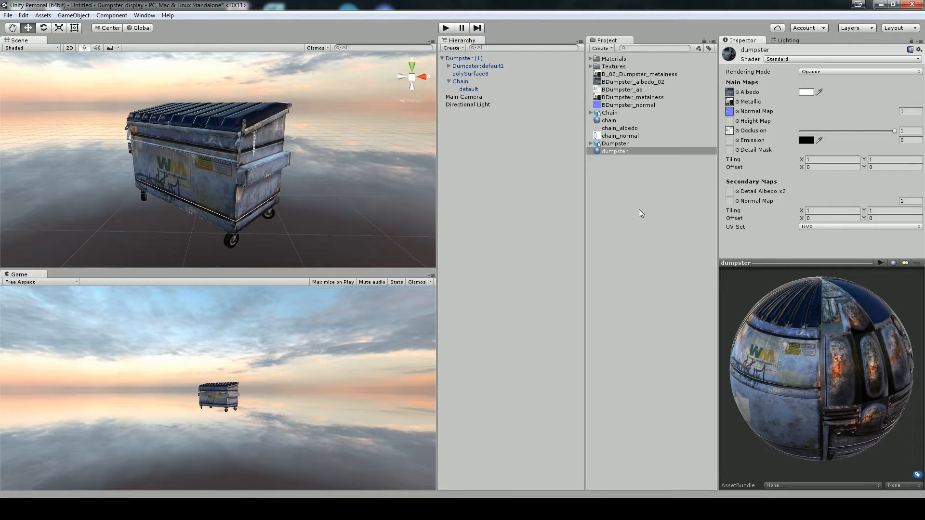
click(462, 58)
click(442, 57)
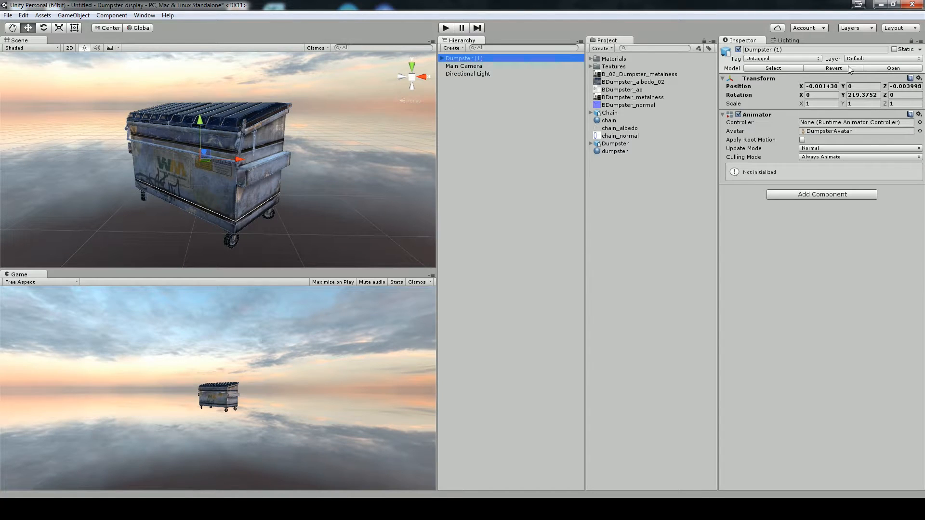
click(894, 49)
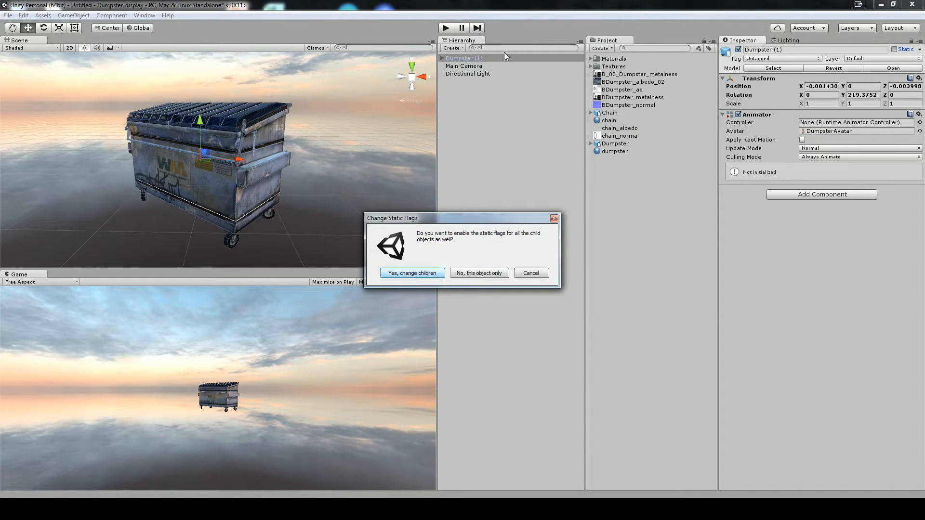
click(413, 273)
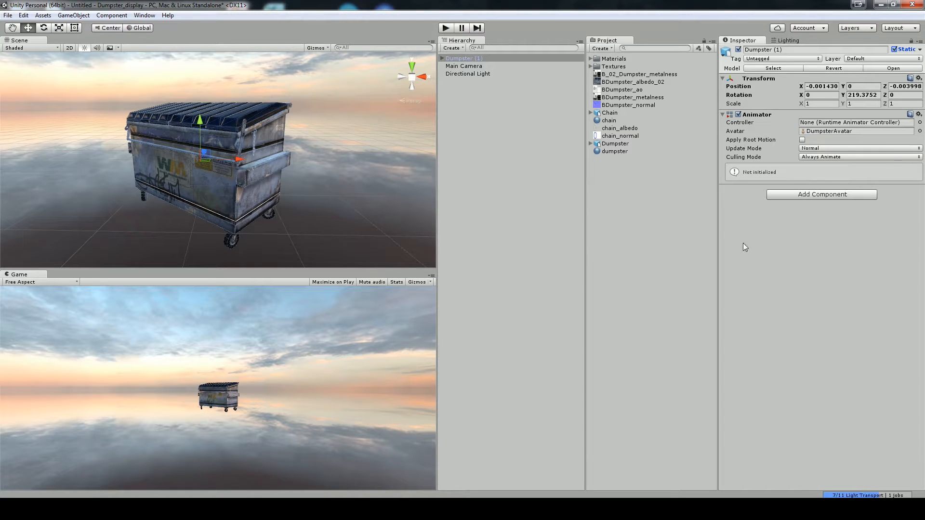
In the player settings for PC, Mac & Linux Standalone, set the rendering path to Deferred and the color space to Linear
click(787, 41)
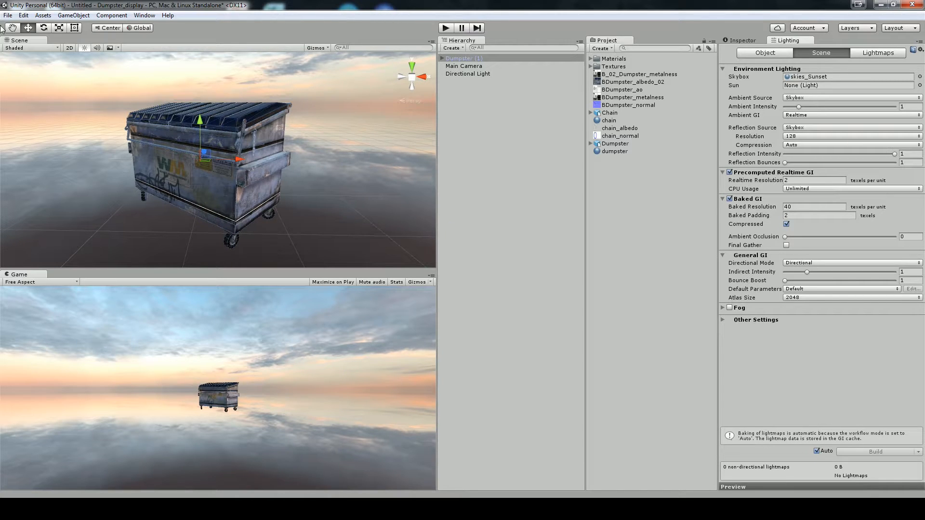
click(24, 16)
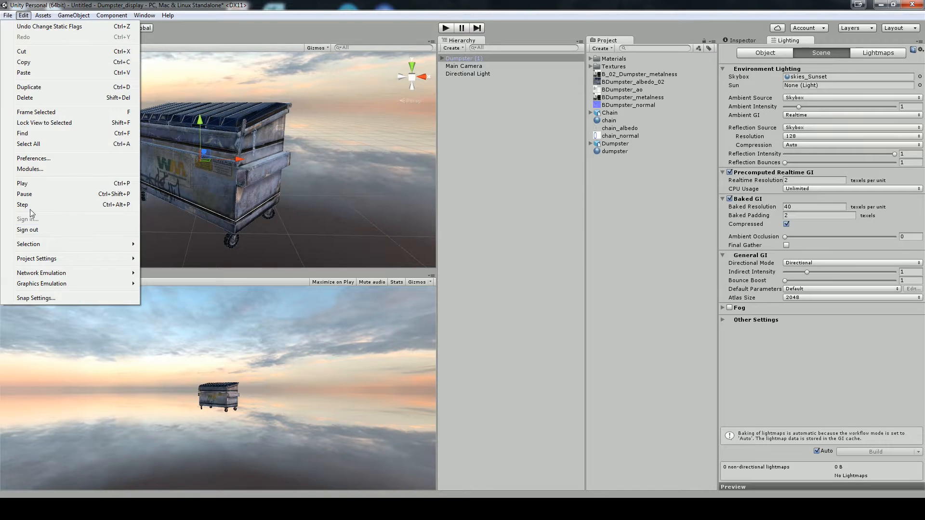
mouse_move(54, 258)
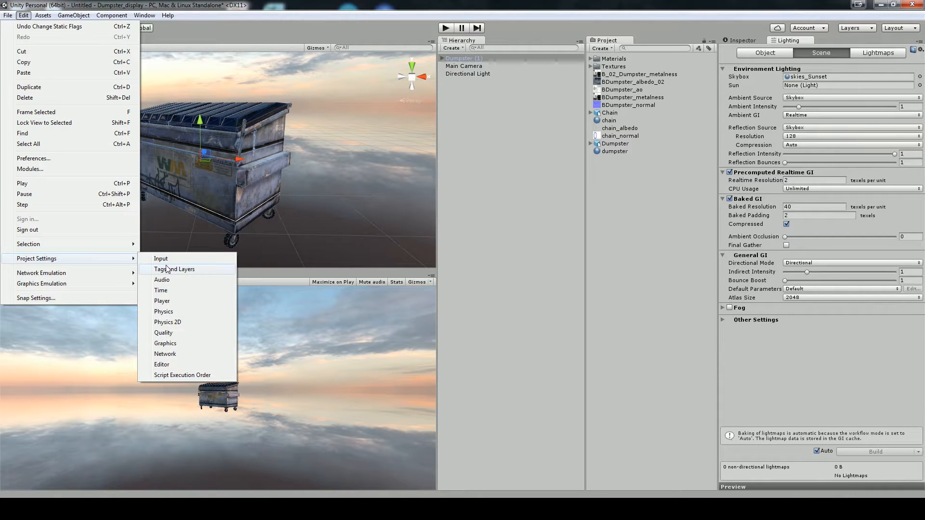
click(163, 302)
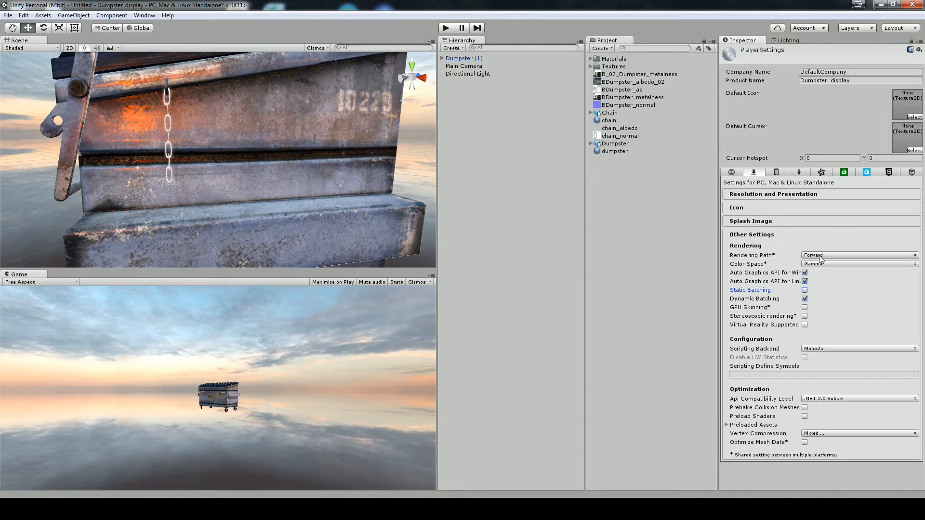
click(821, 259)
click(829, 275)
click(825, 265)
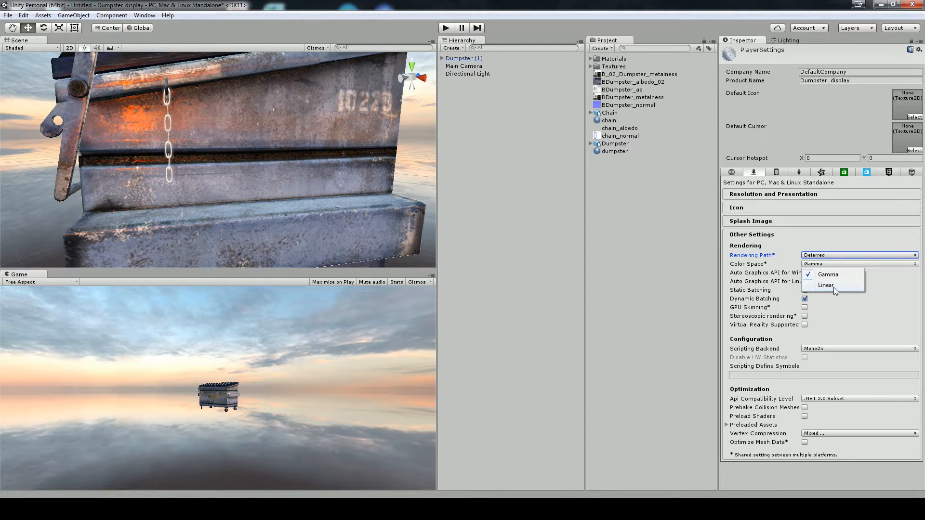
click(834, 287)
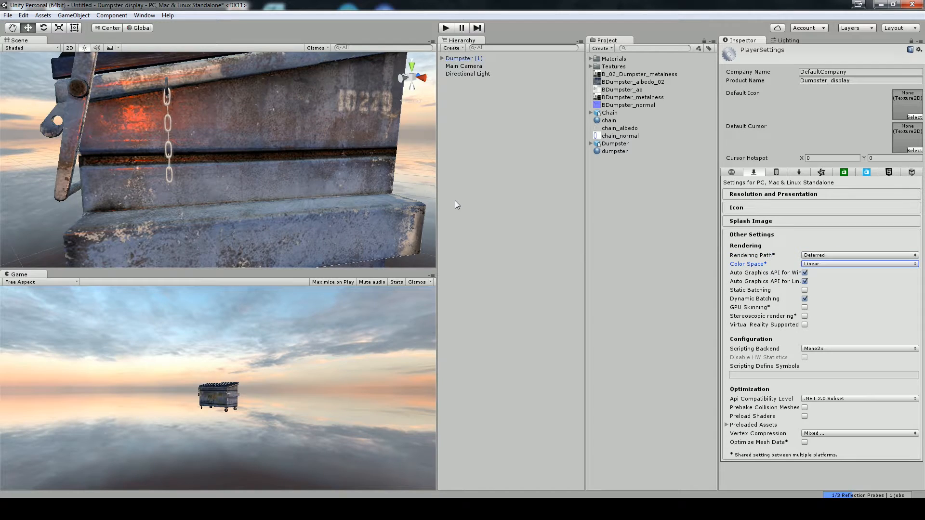
Switch the player's rendering path back to Forward and check the dumpster's look in the scene
drag(324, 202, 380, 205)
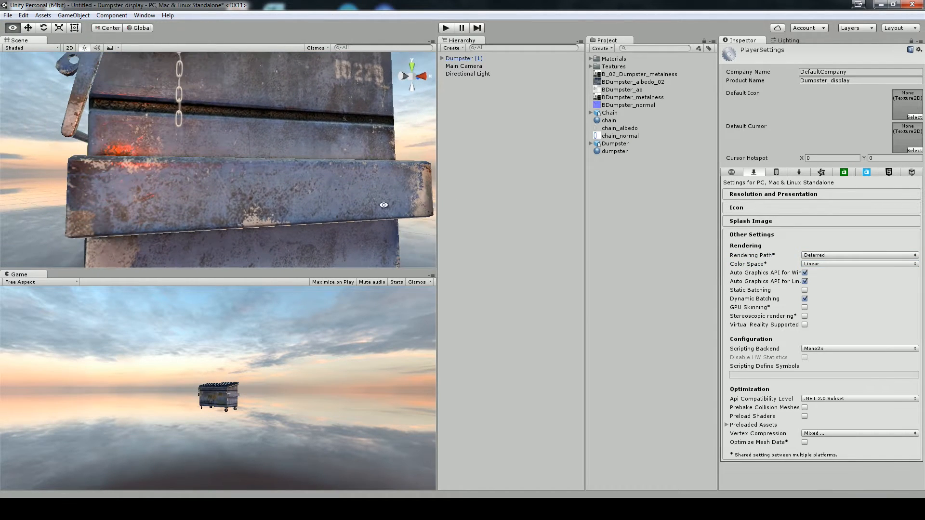
click(813, 256)
click(828, 267)
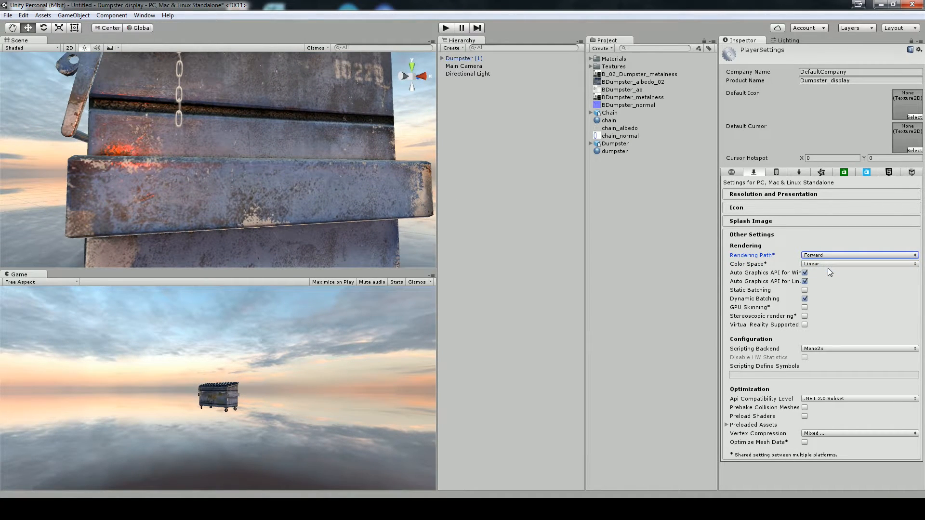
drag(336, 185, 355, 244)
scroll(347, 165, down, 4)
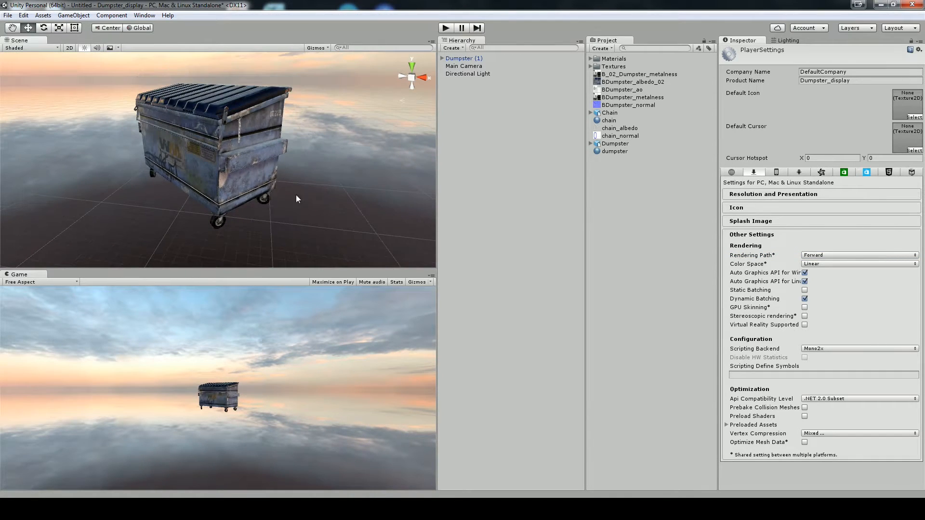
Add a 3D cylinder object to the scene as a base for the dumpster
click(658, 260)
drag(157, 139, 274, 195)
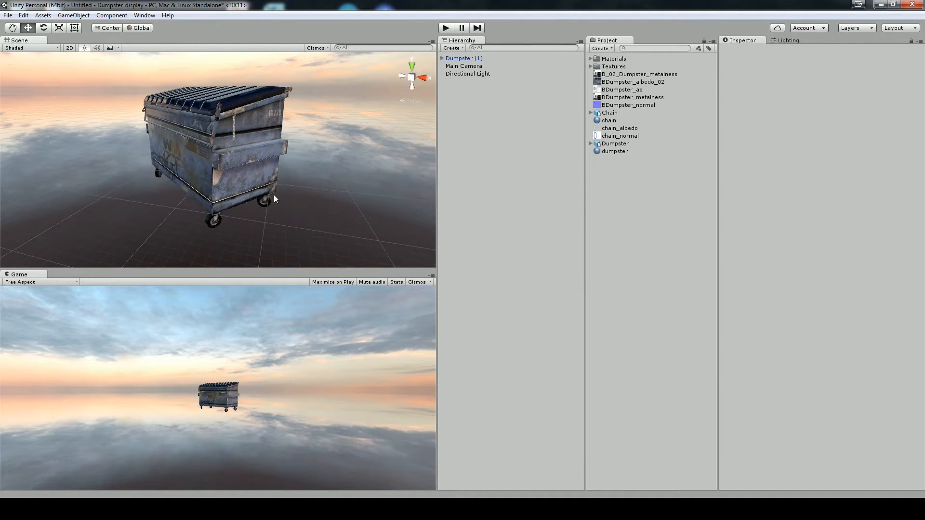
click(72, 15)
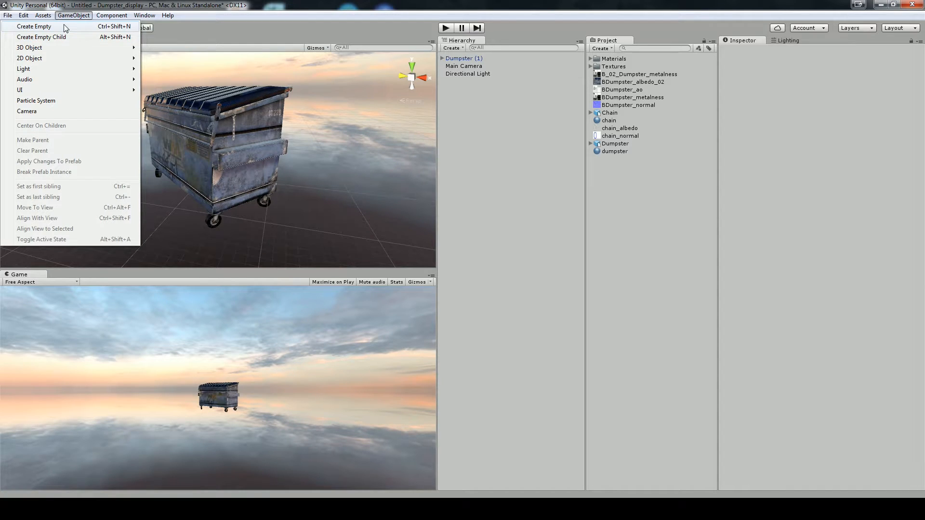
mouse_move(97, 48)
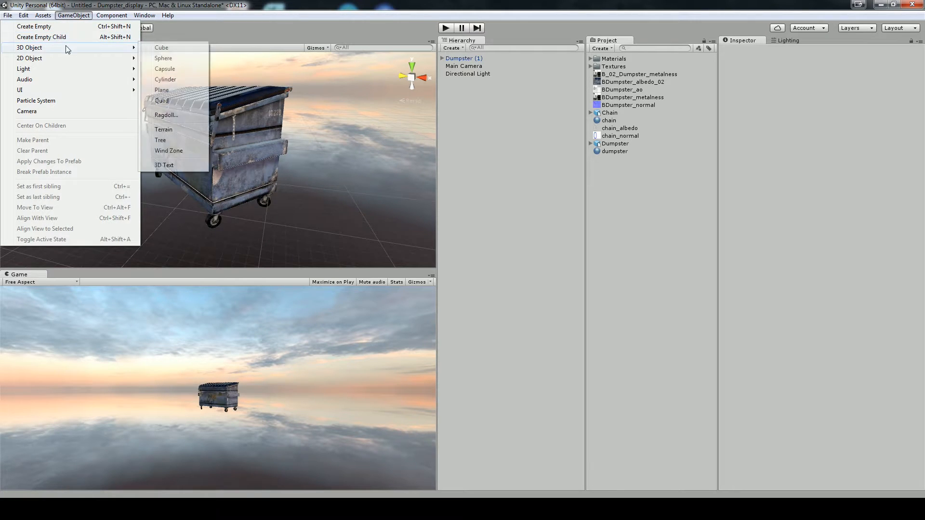
click(177, 79)
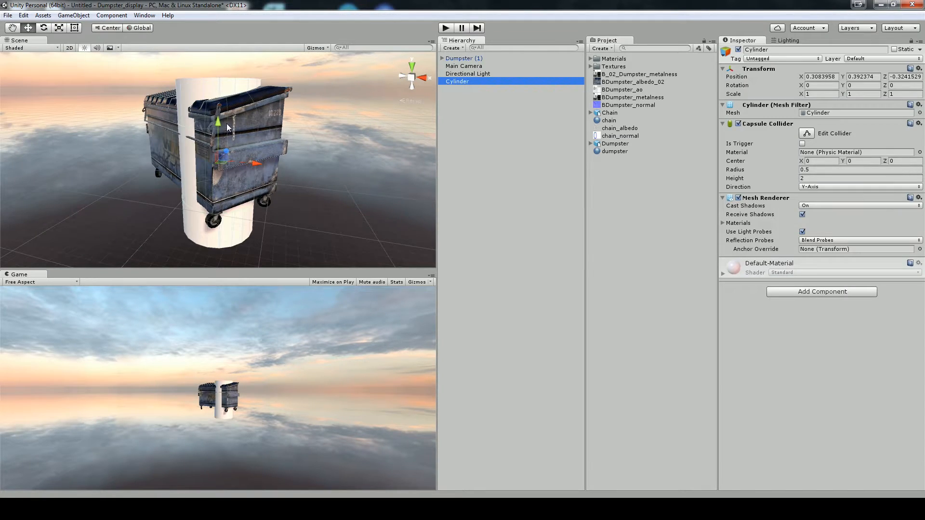
Scale the cylinder to a flat disc of about 3.59 × 0.15 × 3.59 and position it beneath the dumpster's wheels at about Y -0.365
key(r)
drag(215, 120, 229, 159)
key(w)
mouse_move(217, 122)
mouse_down()
mouse_move(220, 245)
mouse_move(208, 106)
mouse_up()
drag(212, 130, 295, 174)
drag(298, 183, 353, 483)
key(r)
drag(260, 211, 268, 213)
key(w)
drag(259, 170, 227, 144)
drag(193, 188, 183, 174)
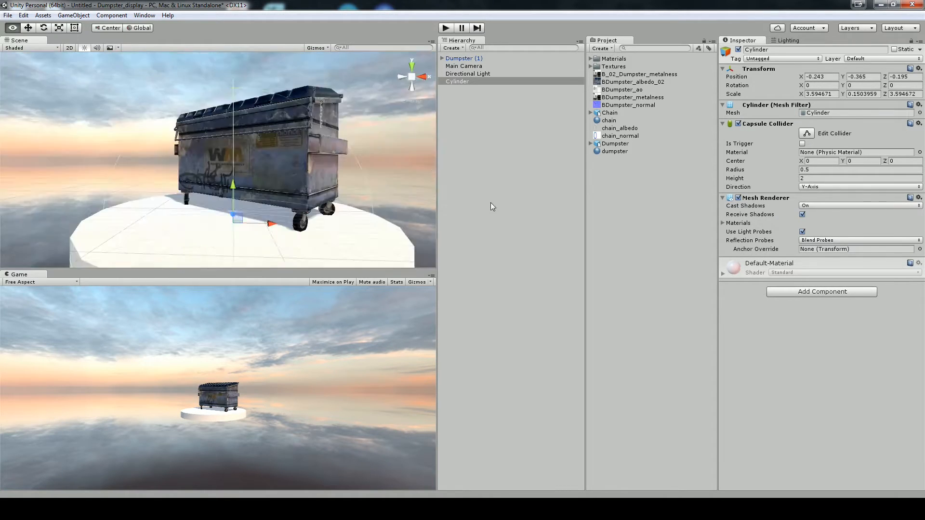
Create a new material named DisplayStand among the project assets
drag(227, 144, 251, 154)
right_click(617, 227)
mouse_move(626, 229)
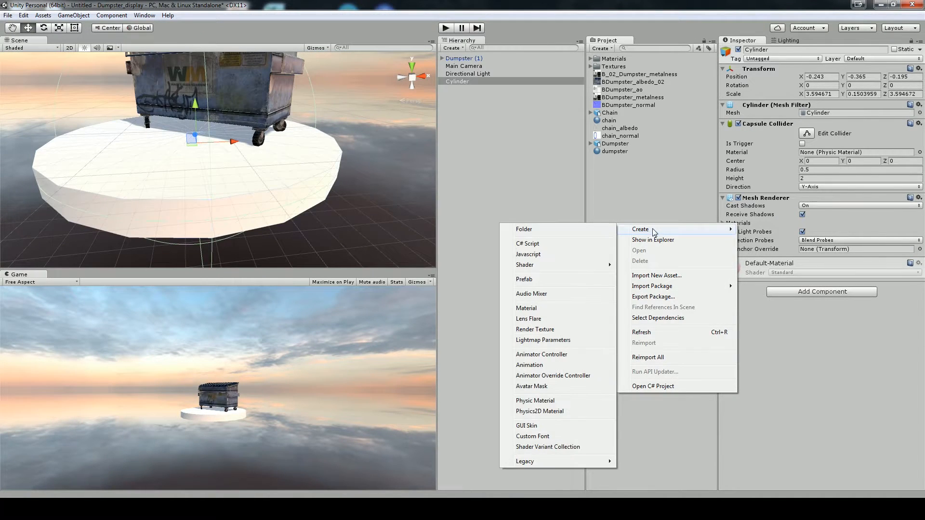
click(535, 307)
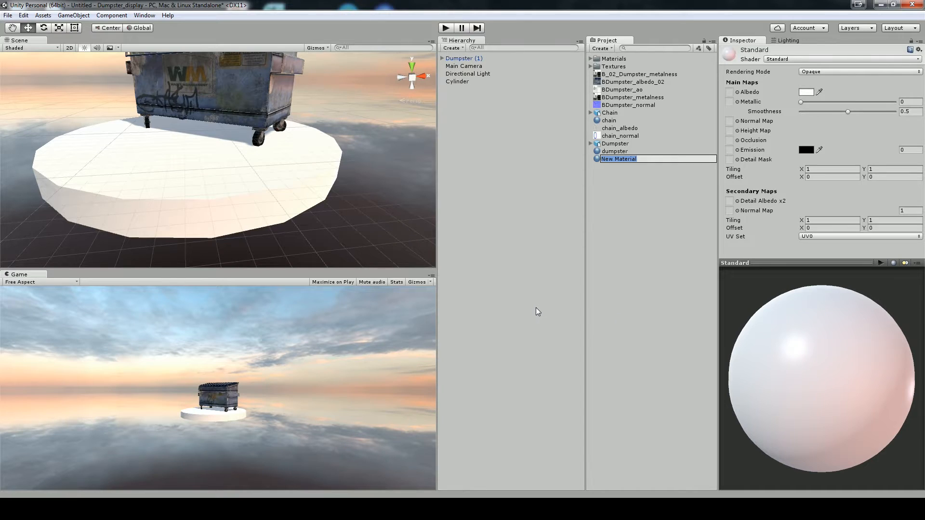
text(DisplayStand)
key(Return)
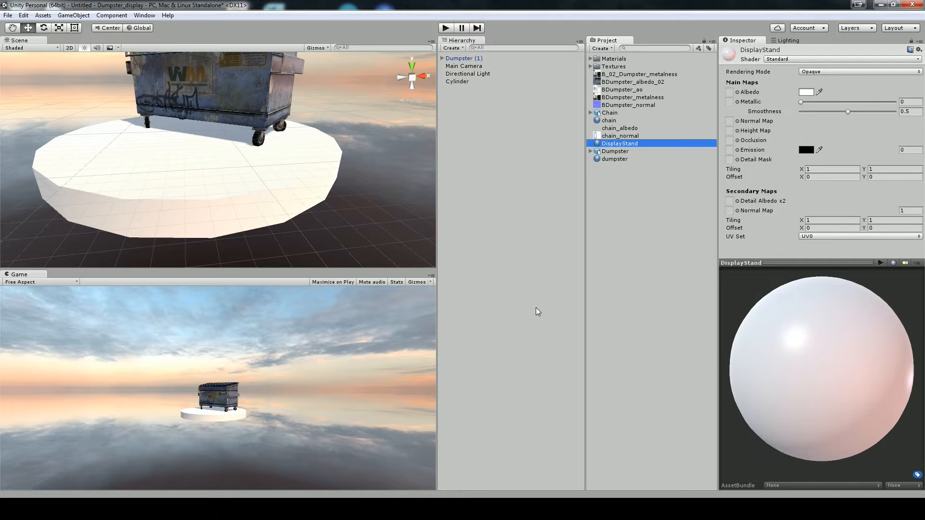
Assign CliffAlbedoSpecular to the DisplayStand material's Albedo and apply the material to the cylinder
click(591, 67)
drag(634, 117, 730, 94)
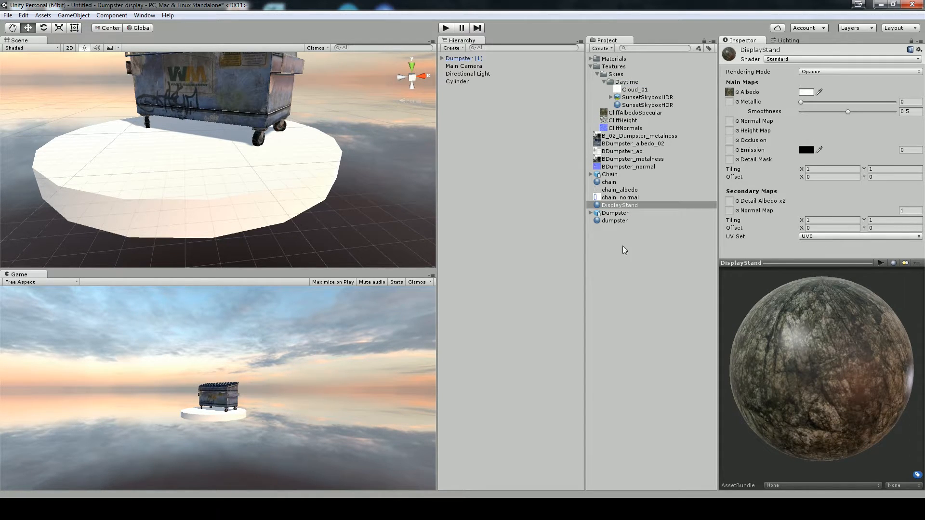
drag(623, 207, 195, 209)
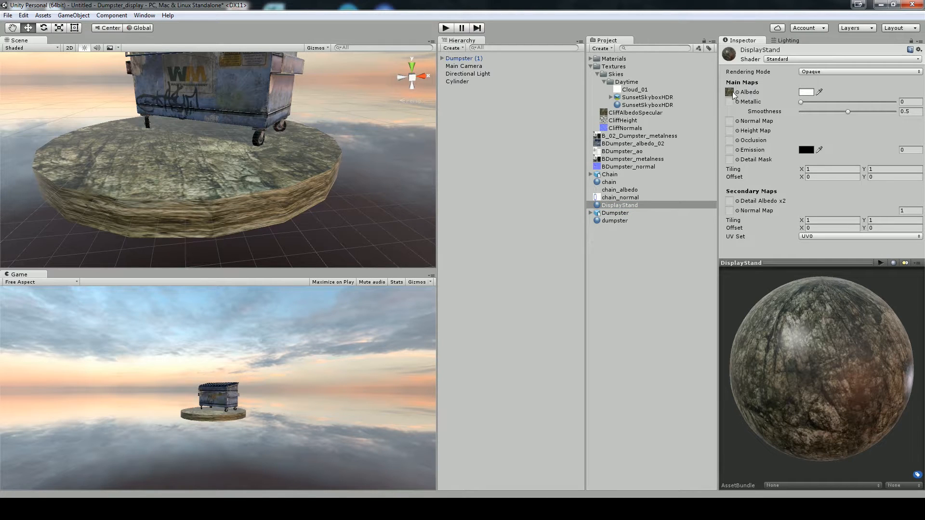
alt+drag(266, 165, 238, 168)
scroll(238, 168, down, 3)
scroll(237, 201, down, 4)
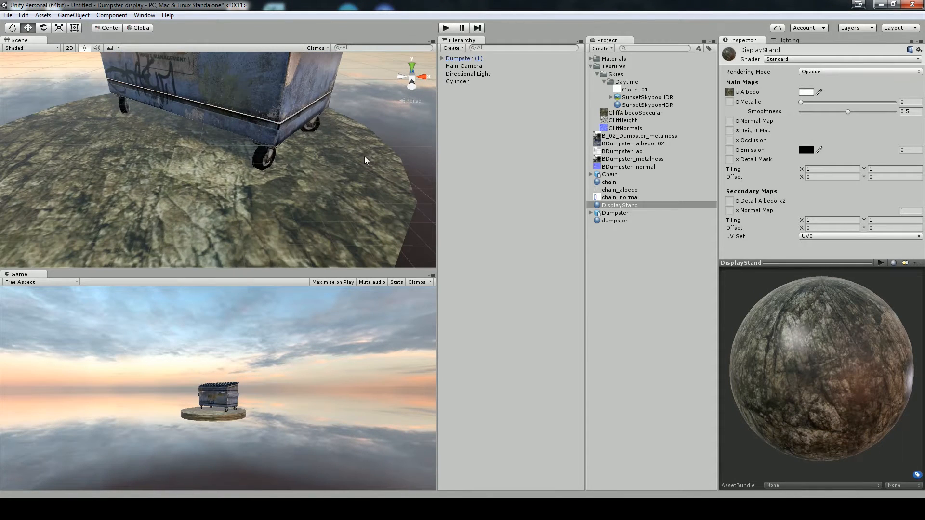
Assign the CliffNormals texture to the DisplayStand material's Normal Map
drag(618, 126, 728, 130)
click(625, 130)
drag(624, 129, 729, 122)
drag(328, 178, 302, 140)
Move the Main Camera close to the dumpster, to about Z -2.52 and Y 0.42
click(463, 66)
scroll(309, 106, down, 8)
drag(308, 97, 260, 145)
drag(153, 144, 352, 163)
scroll(318, 145, up, 5)
alt+drag(351, 163, 154, 146)
drag(106, 74, 105, 94)
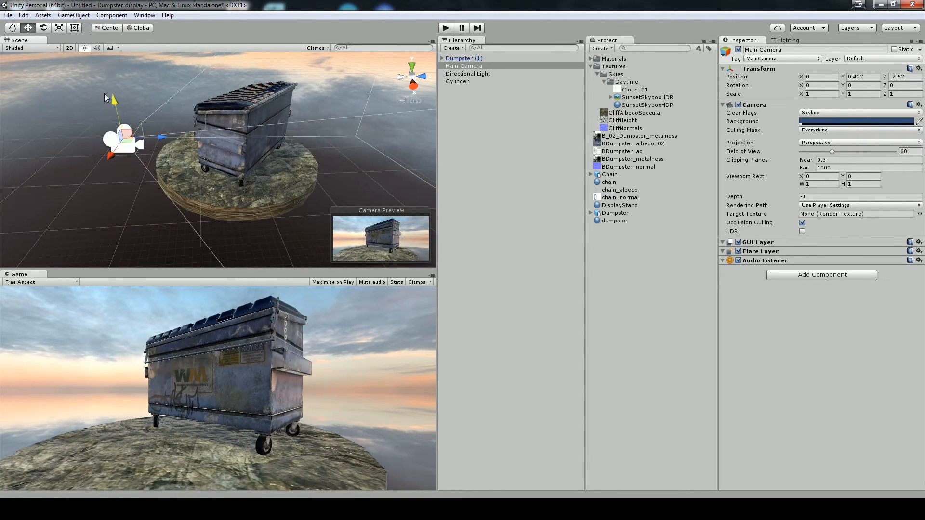
Raise the Main Camera to about Y 1.03 at Z -2.49 and tilt it down about 11 degrees toward the dumpster
drag(160, 138, 162, 138)
drag(115, 100, 111, 78)
key(e)
drag(150, 105, 153, 116)
key(w)
drag(110, 77, 107, 66)
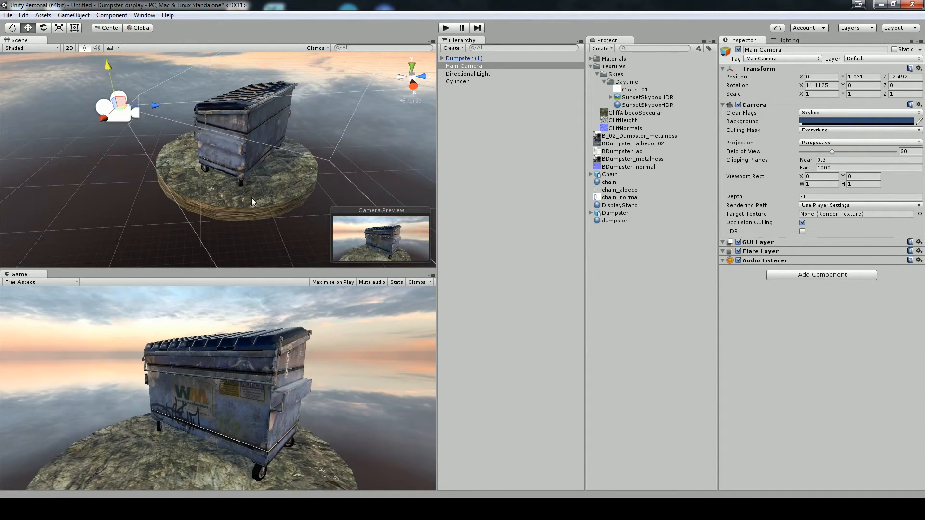
Move the display stand cylinder to about X 0.01, Z 0.4 and reselect the Main Camera
click(253, 202)
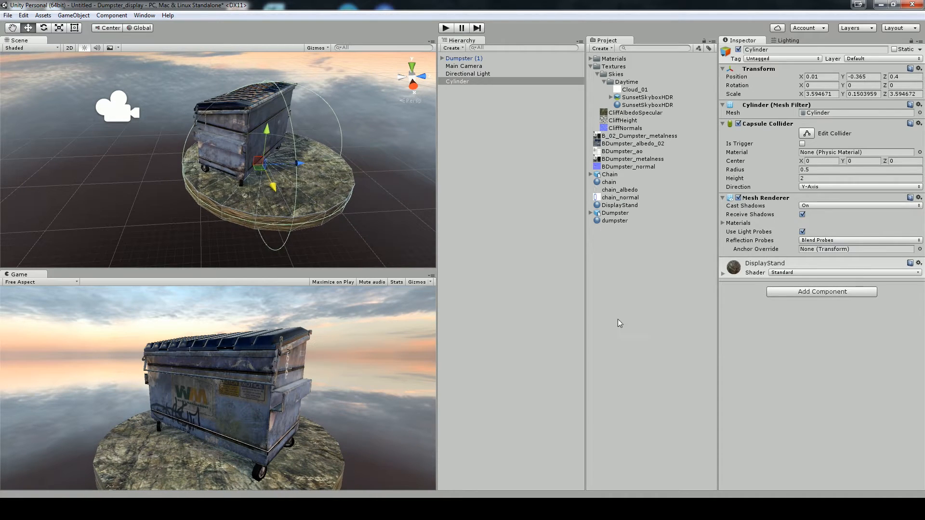
key(ctrl+z)
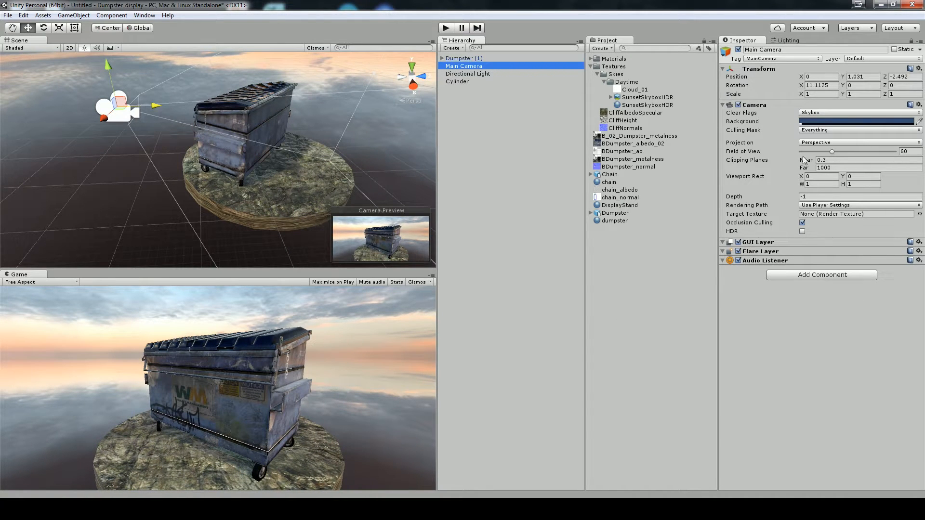
Import the complete standard Effects package into the project
click(591, 66)
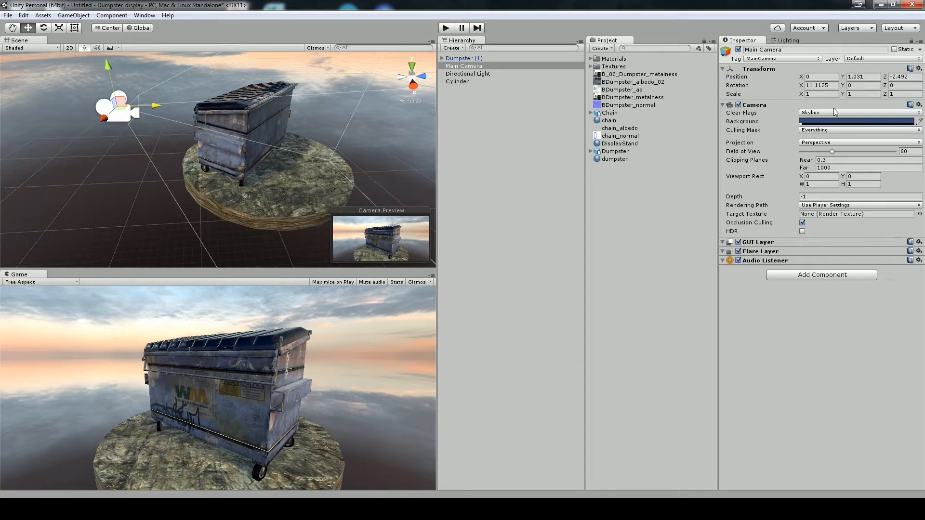
right_click(622, 187)
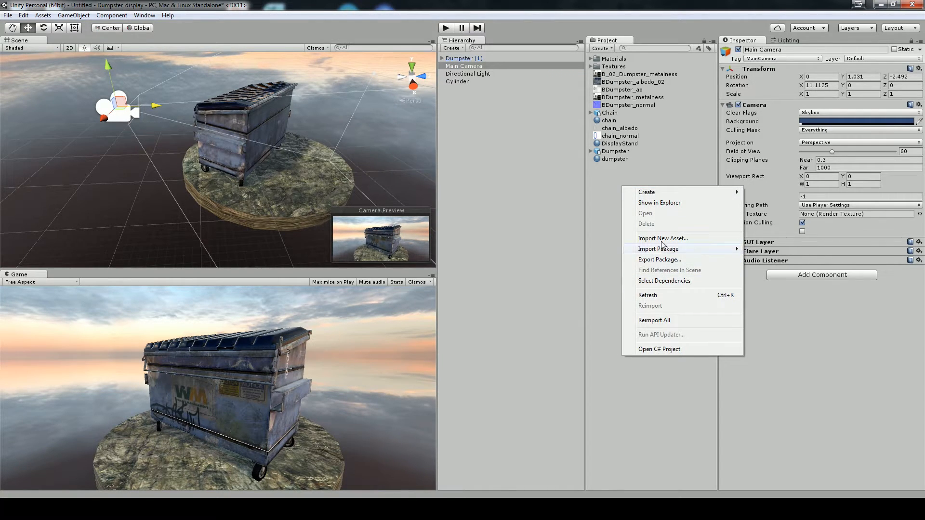
mouse_move(668, 248)
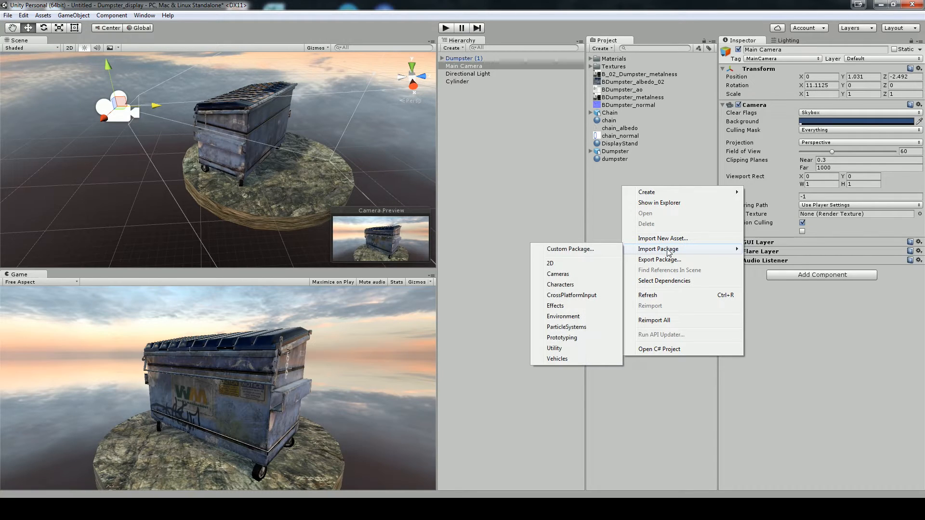
click(558, 306)
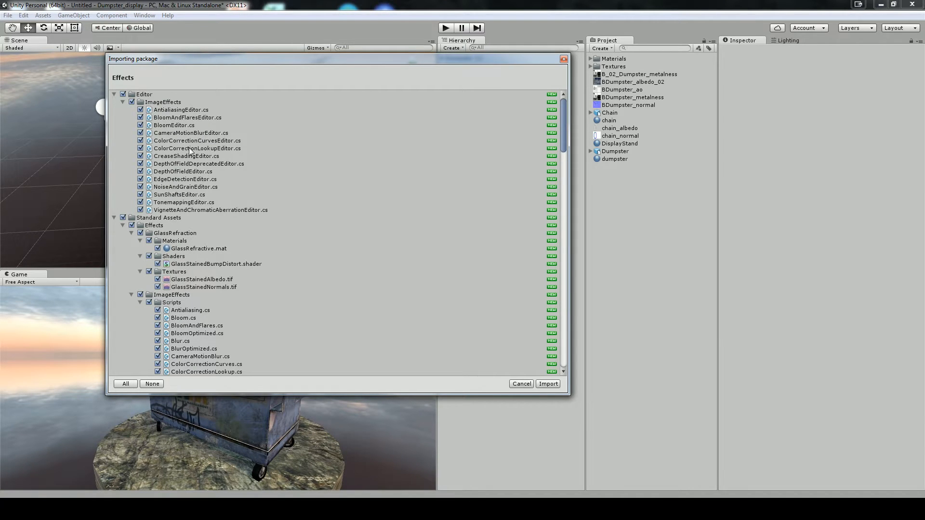
click(544, 386)
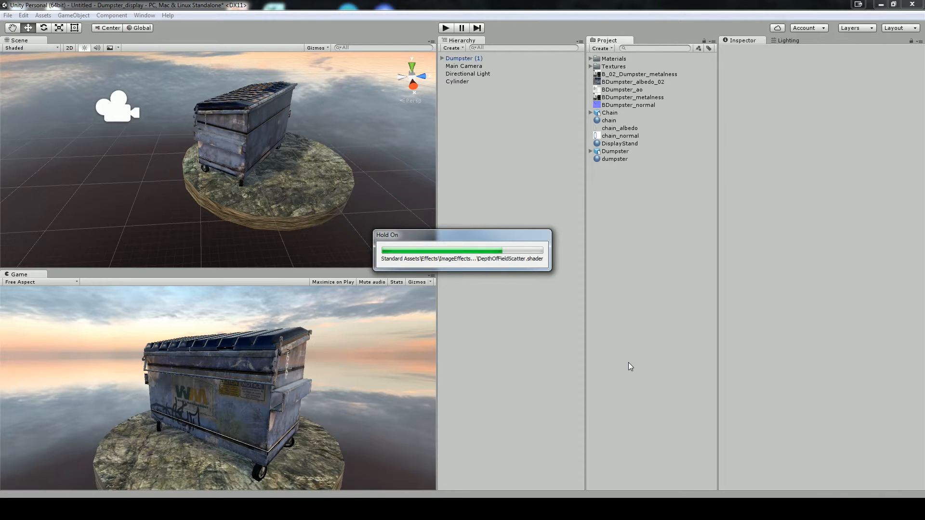
Enlarge the Game view by shrinking the Scene view so the dumpster shot can be previewed larger
click(464, 67)
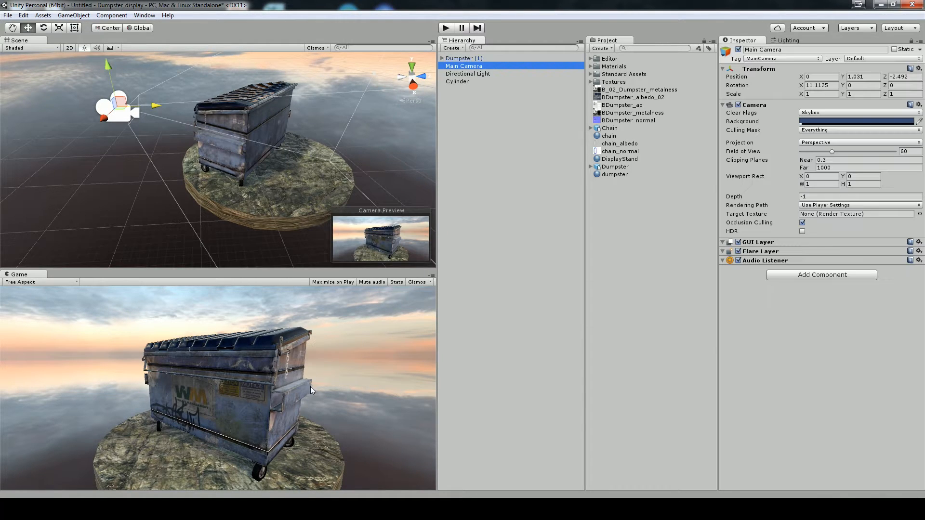
drag(267, 270, 277, 101)
click(276, 101)
click(275, 377)
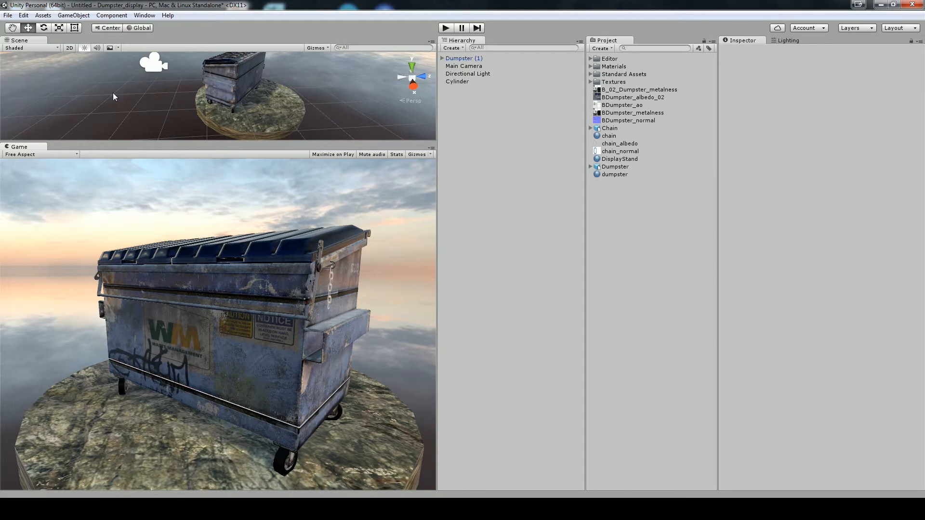
Add the Depth of Field (Lens Blur, Scatter, DX11) image effect to the Main Camera
scroll(255, 83, down, 4)
scroll(255, 82, up, 3)
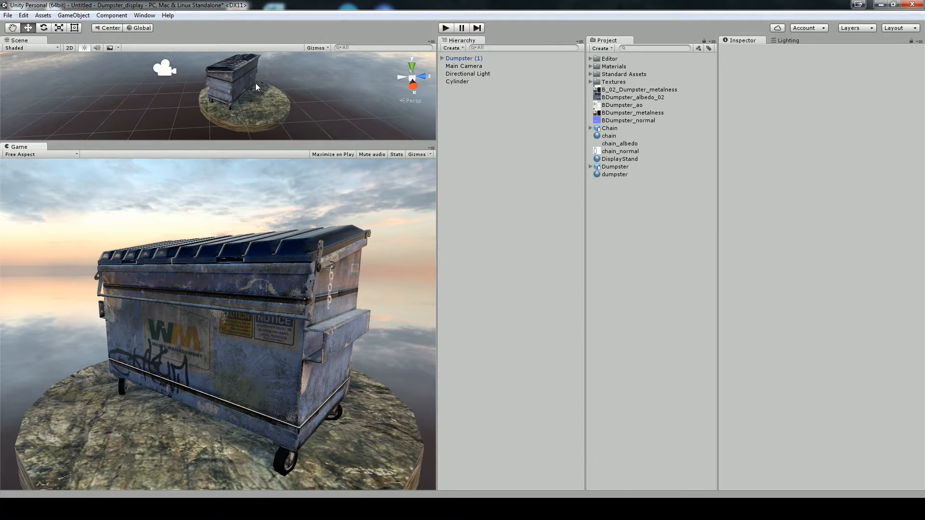
scroll(255, 86, up, 2)
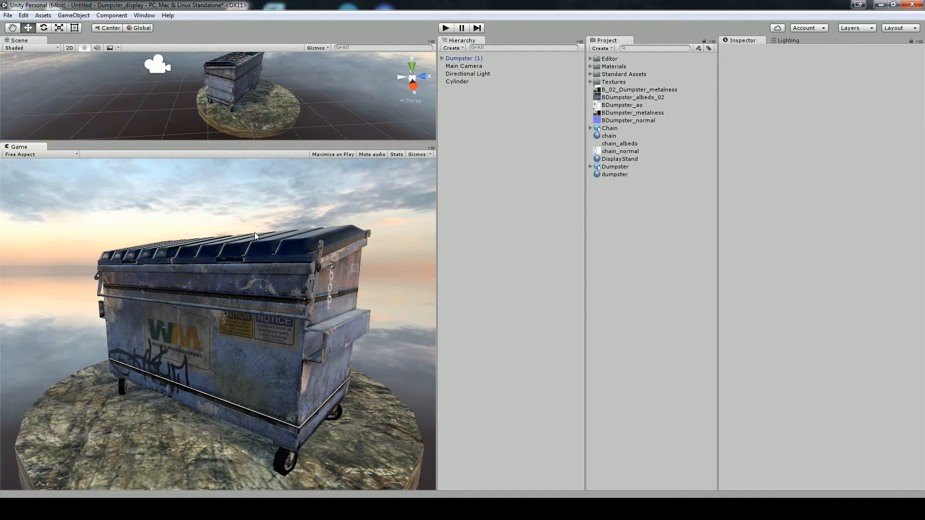
click(464, 66)
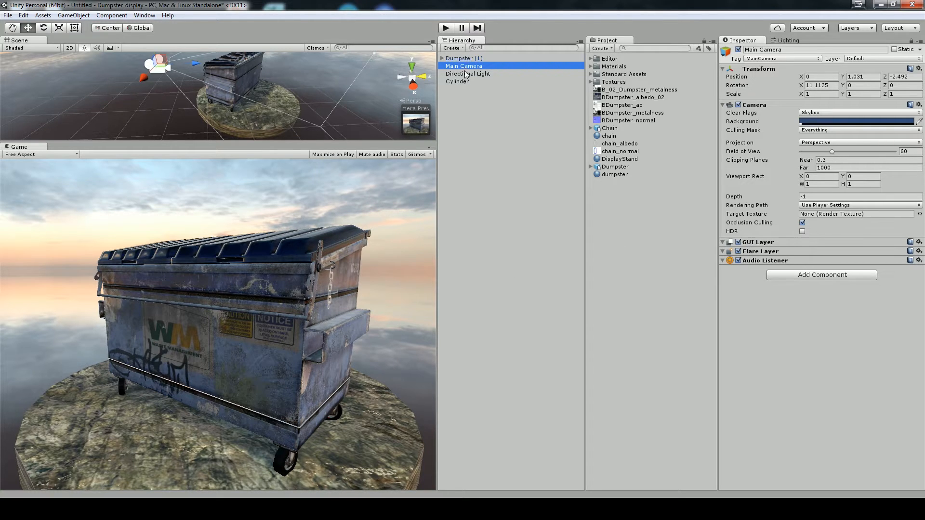
click(832, 275)
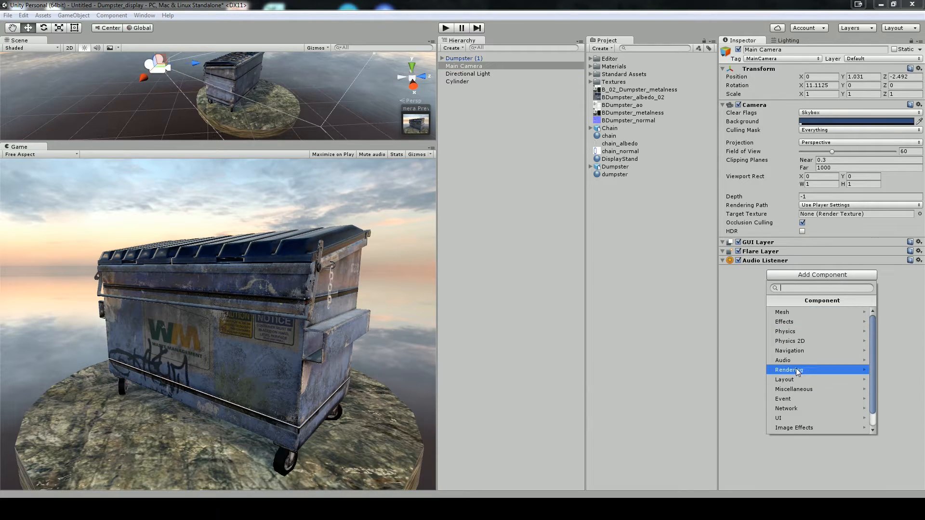
click(794, 428)
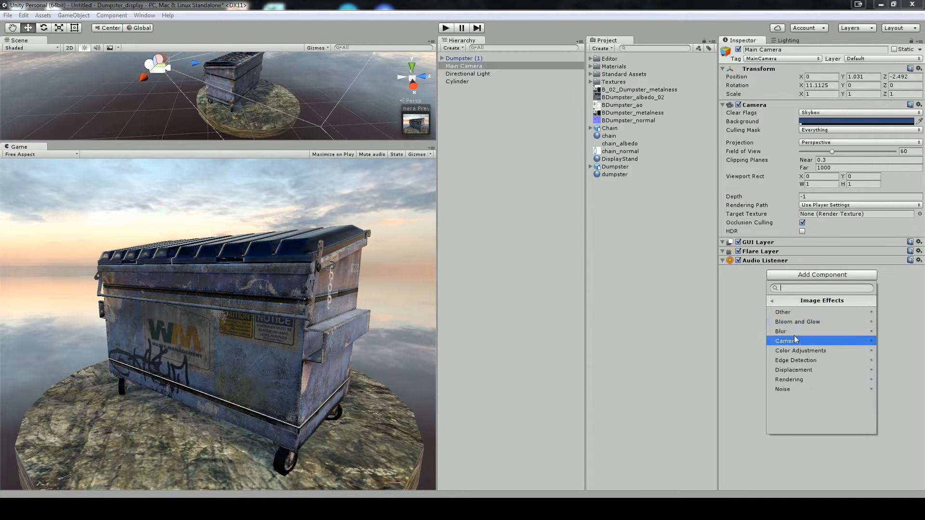
click(794, 341)
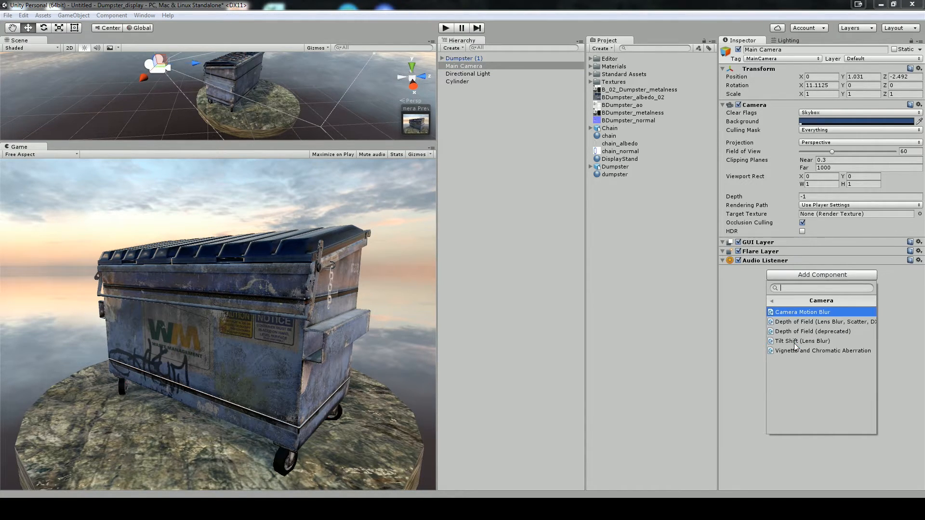
click(804, 321)
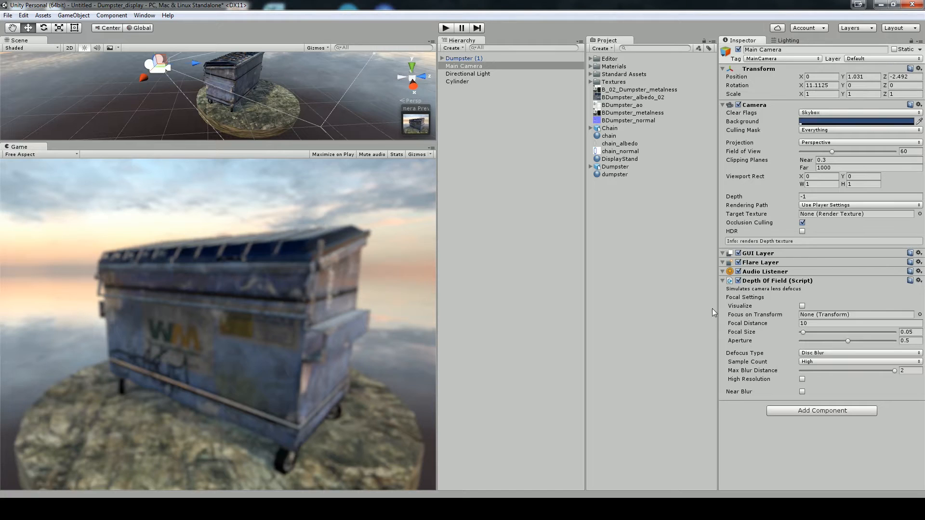
Try Depth of Field with focal distance 12, focal size 1.36, aperture 0.3, max blur distance 0.324 and near blur, checking it with Visualize
click(802, 306)
mouse_move(740, 335)
mouse_down()
mouse_move(732, 335)
mouse_move(753, 343)
mouse_up()
click(817, 354)
click(817, 363)
drag(745, 335, 743, 333)
click(802, 306)
click(802, 306)
click(802, 391)
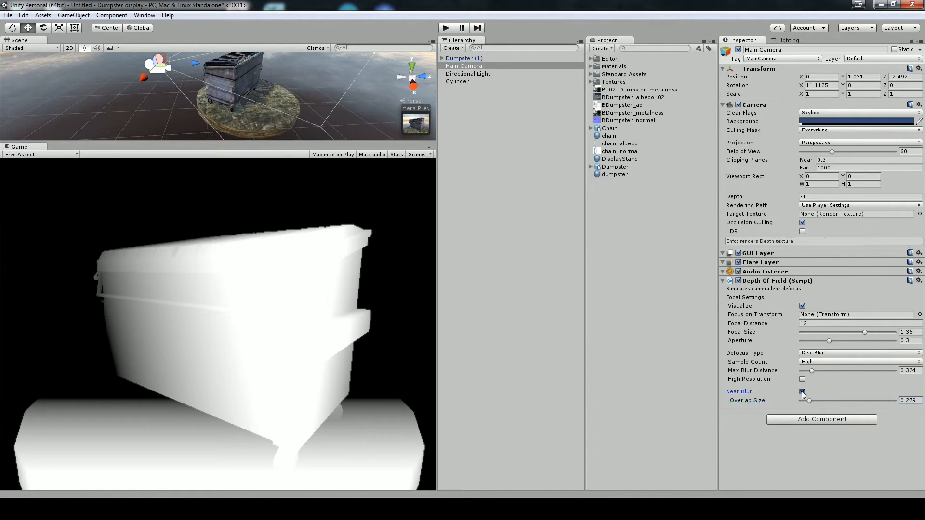
click(802, 392)
Set the depth of field's focal size to 1.07, max blur distance to 0.52 and focal distance to 6.78, with Visualize enabled
drag(745, 333, 737, 334)
click(802, 306)
click(802, 306)
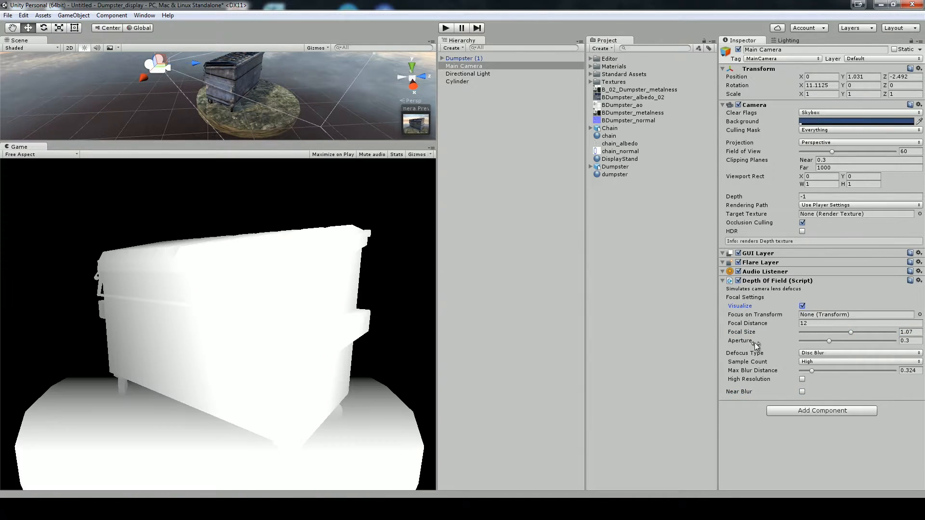
drag(747, 371, 760, 371)
drag(752, 324, 663, 307)
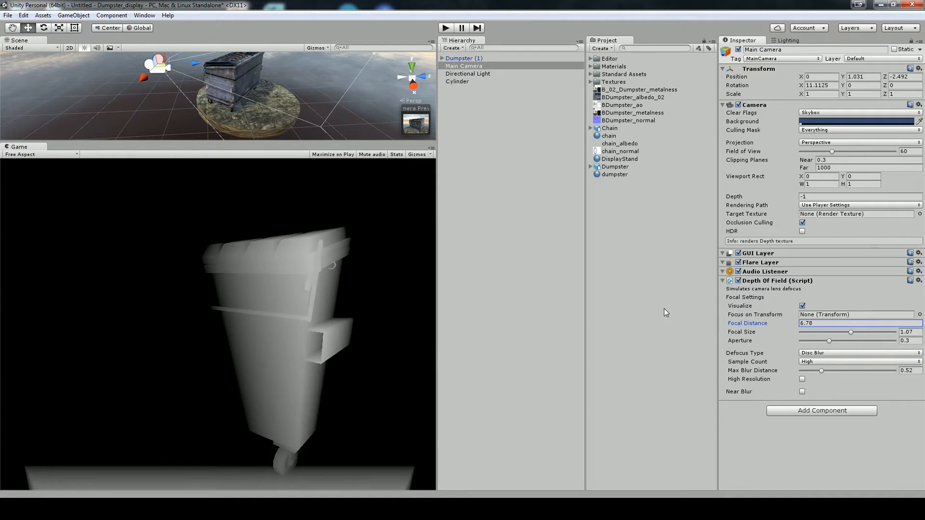
Focus the depth of field on the Dumpster (1) transform, set its focal size to 0.09 and disable Visualize
click(920, 314)
click(391, 215)
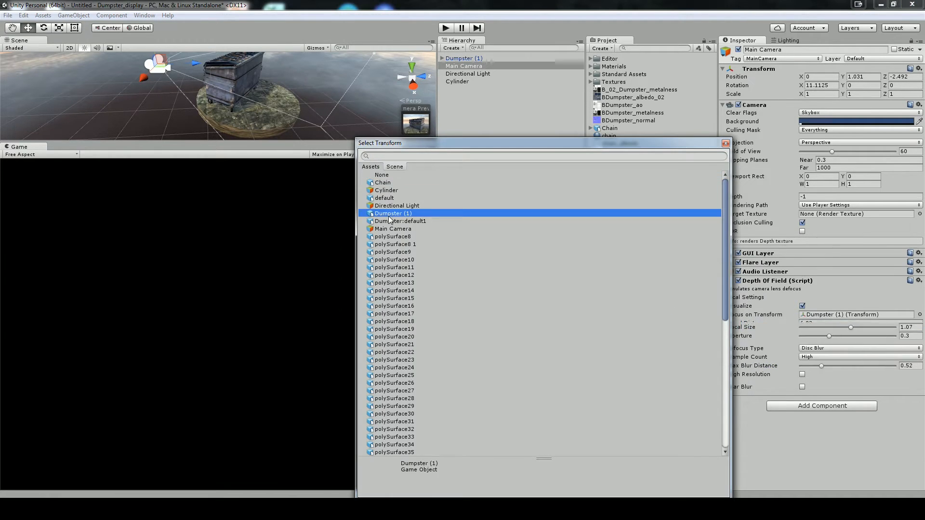
double_click(388, 216)
drag(741, 323, 728, 321)
drag(801, 324, 805, 322)
click(802, 306)
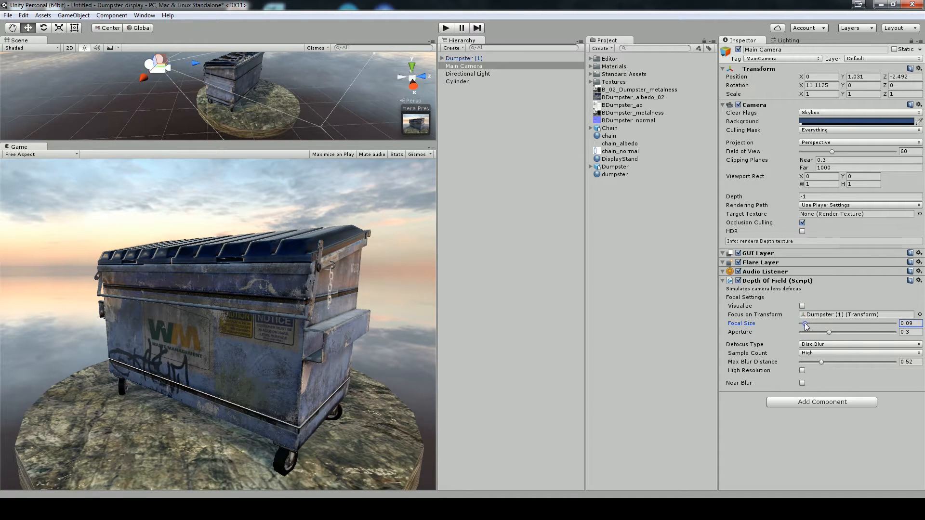
Using the Visualize preview, set the depth of field's focal size to 0.35, aperture to 0.566 and max blur distance to 0.754
click(802, 306)
mouse_move(830, 332)
mouse_down()
mouse_move(879, 334)
mouse_move(819, 323)
mouse_up()
drag(881, 332, 852, 330)
mouse_move(822, 362)
mouse_down()
mouse_move(803, 361)
mouse_move(833, 362)
mouse_up()
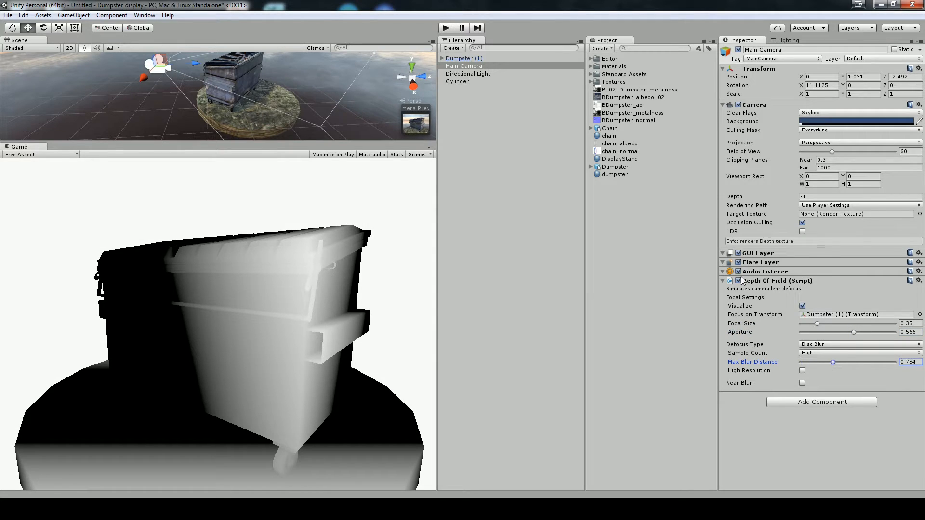
click(802, 307)
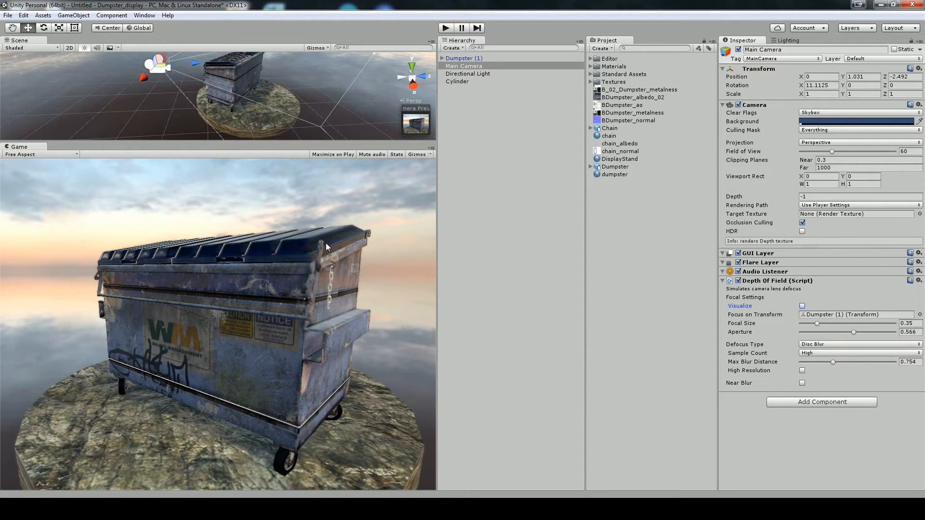
Set the depth of field's aperture to 0.56, disable Visualize and collapse the component
drag(859, 332, 854, 332)
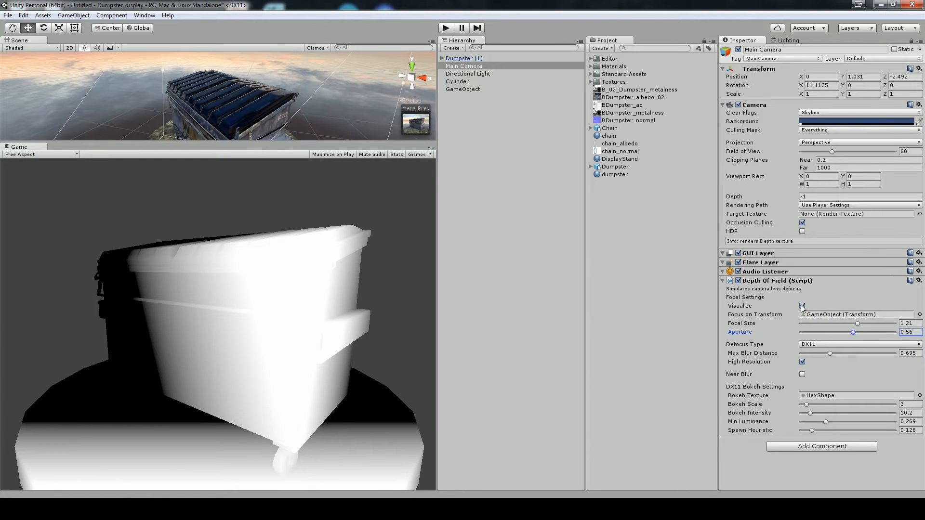
click(802, 306)
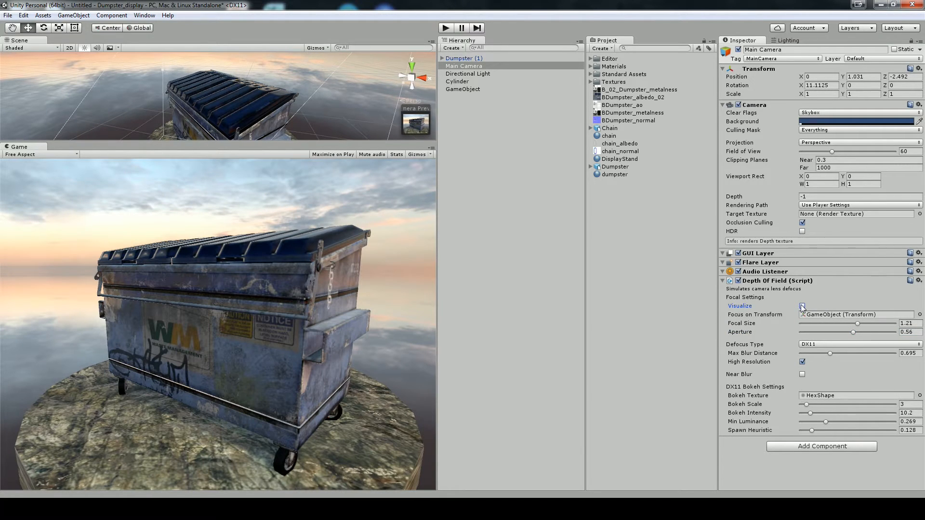
click(722, 280)
Add the Global Fog image effect to the Main Camera
click(815, 294)
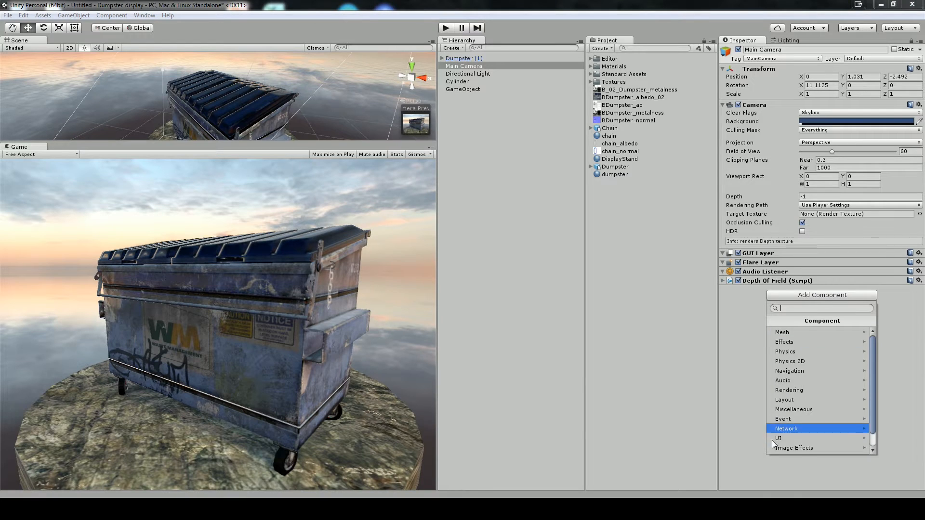
click(801, 449)
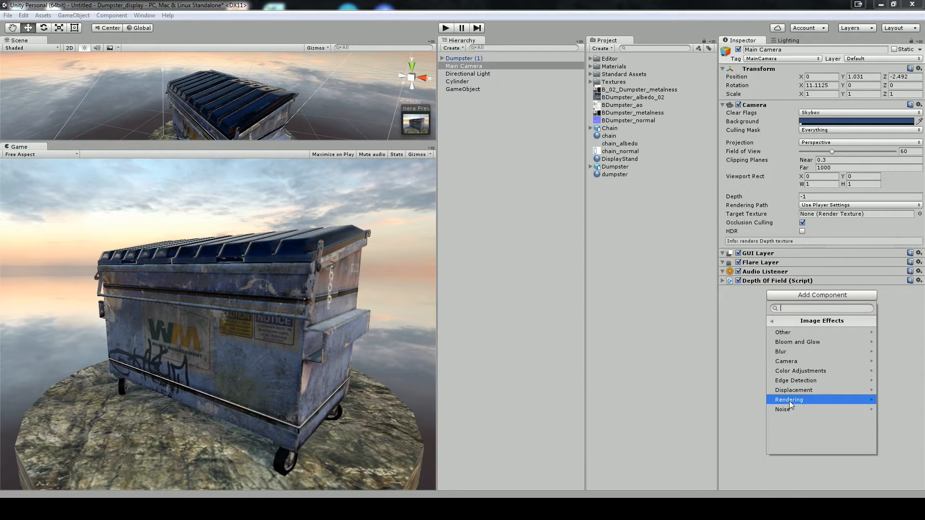
click(789, 401)
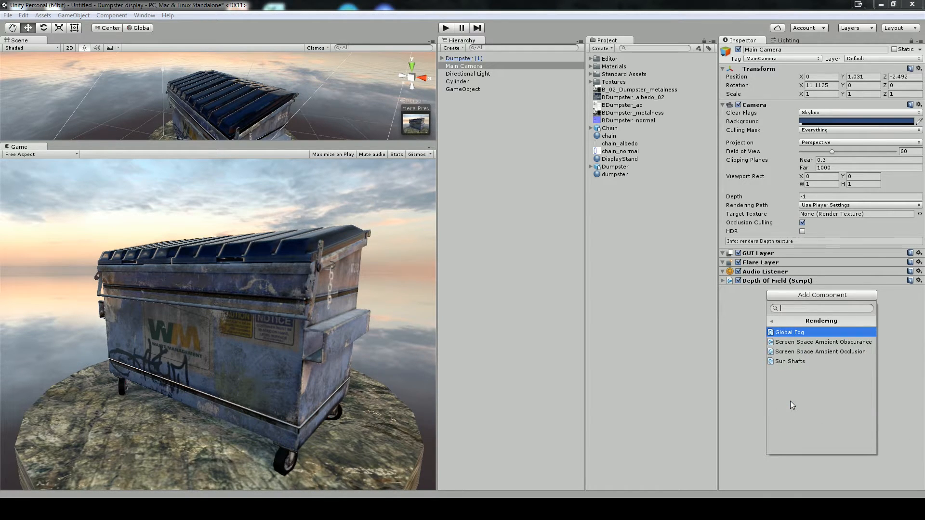
click(793, 333)
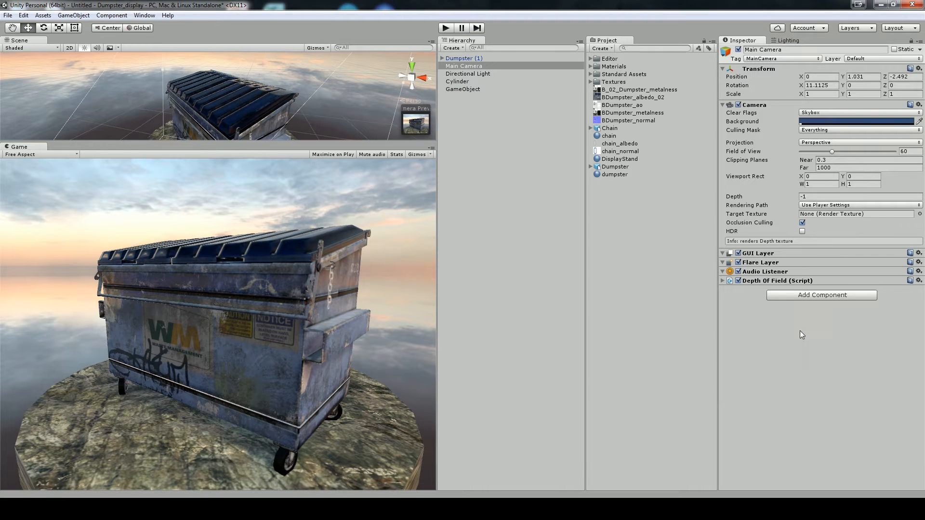
Set the global fog to height 9.63, height density 0.91 and start distance 2.35 with radial distance enabled, then collapse it
drag(819, 350, 820, 356)
drag(753, 360, 795, 339)
click(803, 323)
mouse_move(737, 341)
mouse_down()
mouse_move(841, 356)
mouse_move(876, 320)
mouse_move(733, 350)
mouse_up()
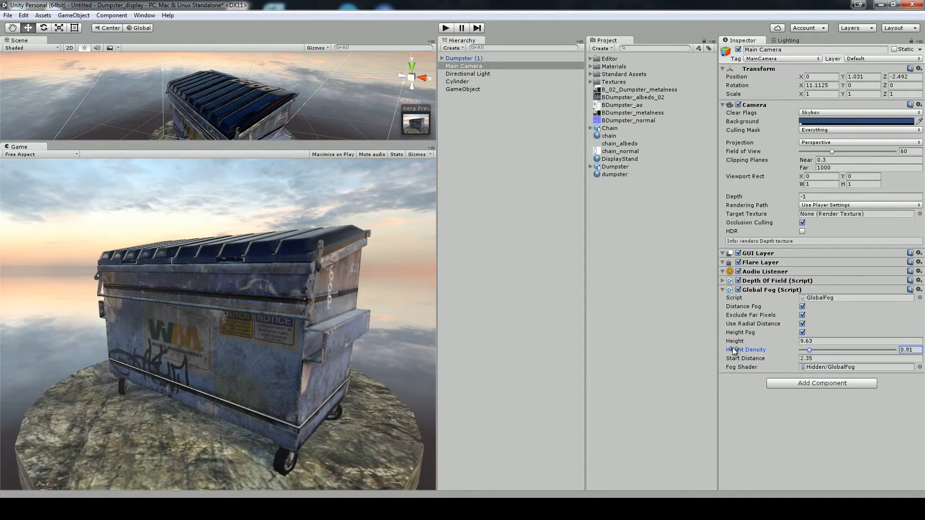
click(722, 290)
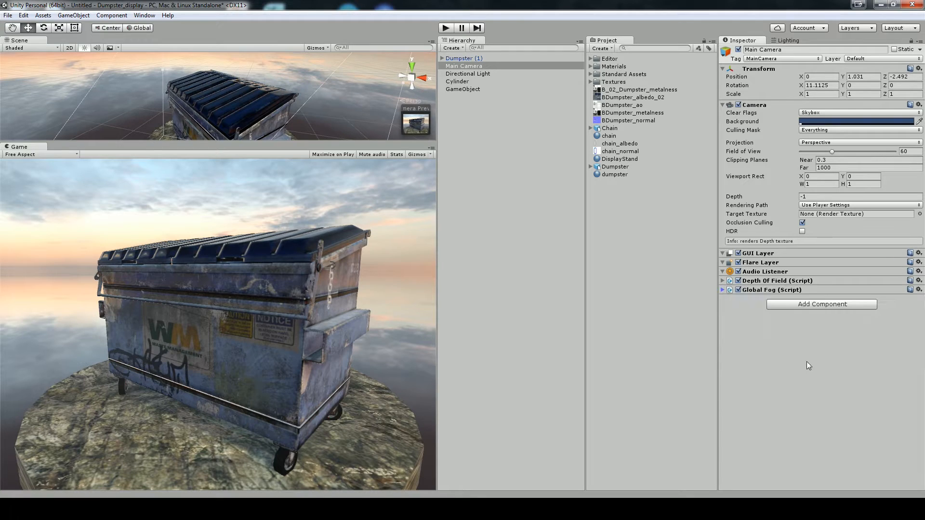
Add the Bloom image effect to the Main Camera
click(833, 308)
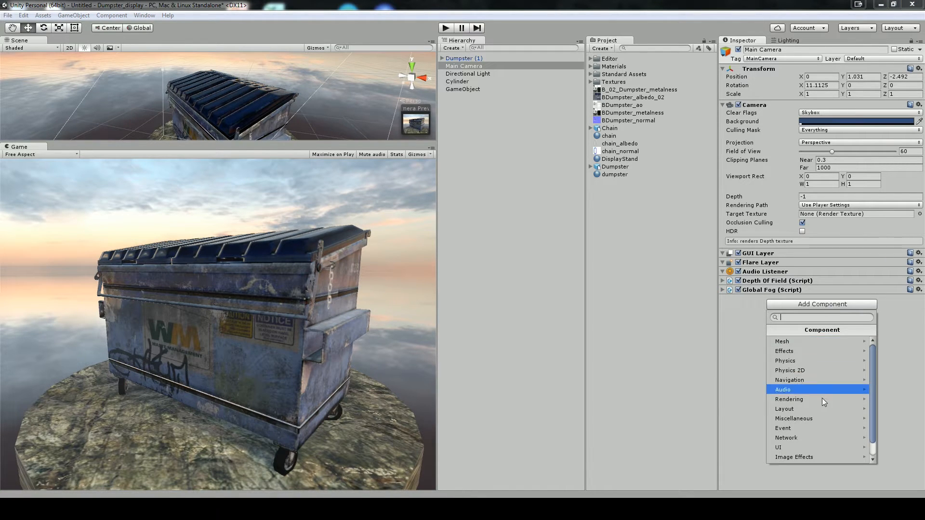
click(789, 456)
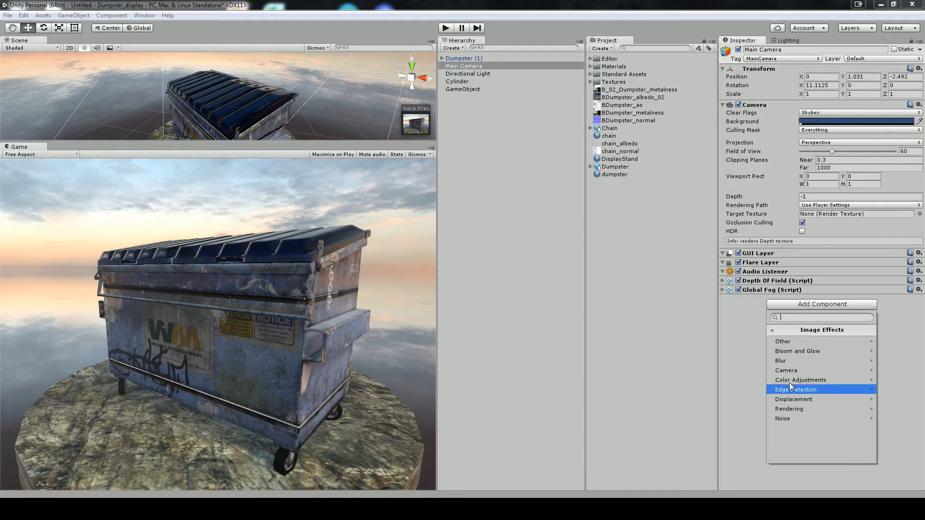
click(798, 350)
click(781, 341)
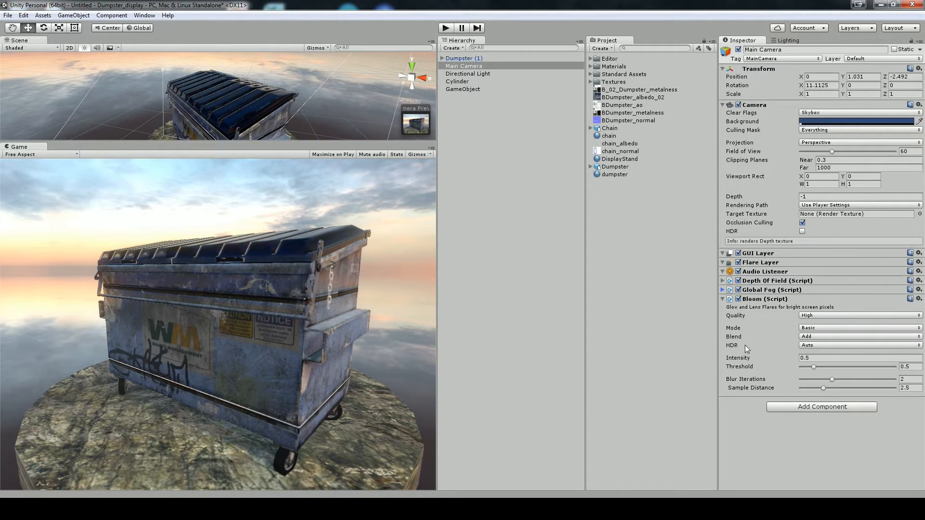
Set the bloom's intensity to 0.87 and threshold to 0.42, and switch its mode to Complex
drag(740, 360, 753, 336)
mouse_move(813, 367)
mouse_down()
mouse_move(820, 365)
mouse_move(811, 364)
mouse_up()
click(819, 328)
click(823, 349)
Set the bloom's lens flares to local intensity 0.81, threshold 0.14 and saturation 2.01, then collapse the component
drag(749, 418, 732, 427)
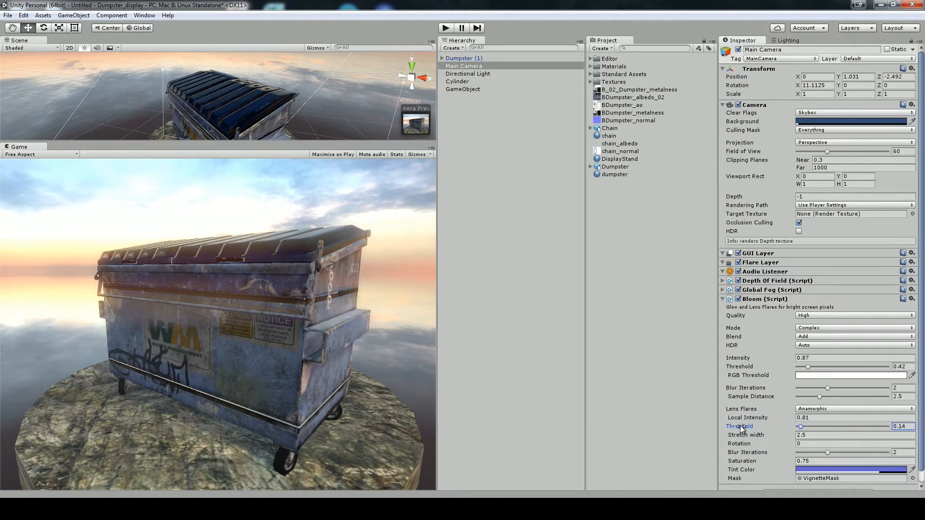
scroll(836, 464, down, 1)
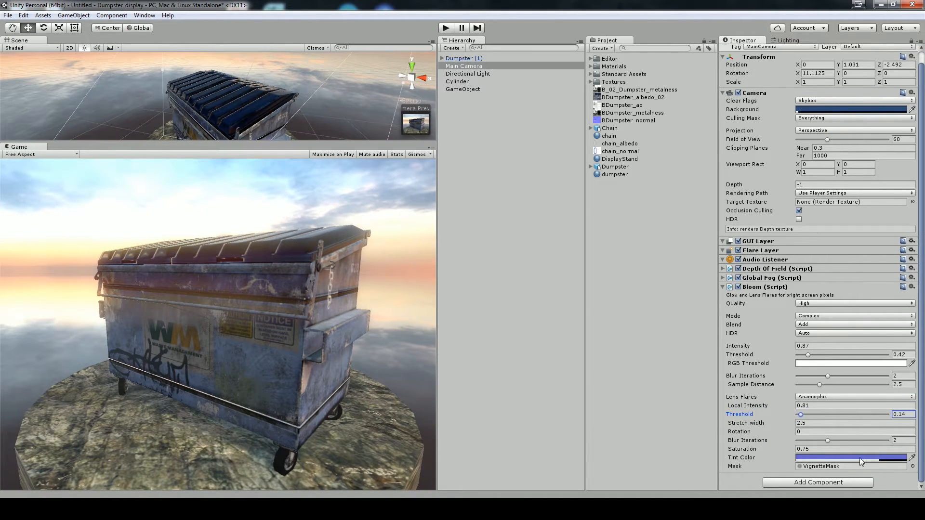
drag(741, 449, 763, 441)
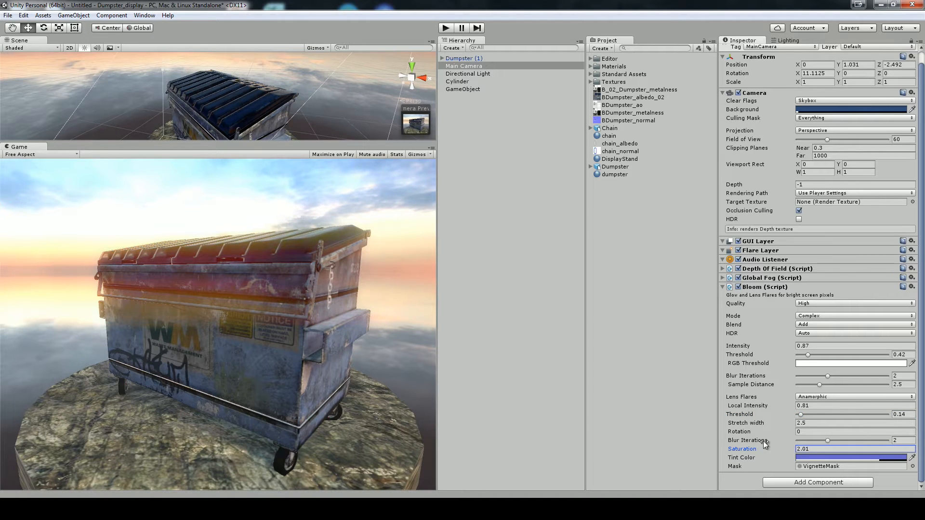
click(722, 287)
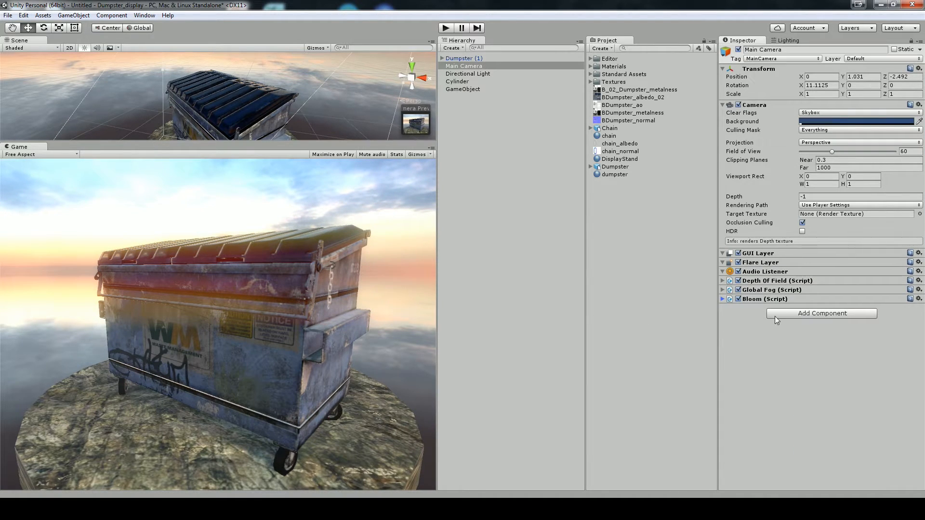
Add the Color Correction (Curves, Saturation) image effect to the Main Camera
click(799, 314)
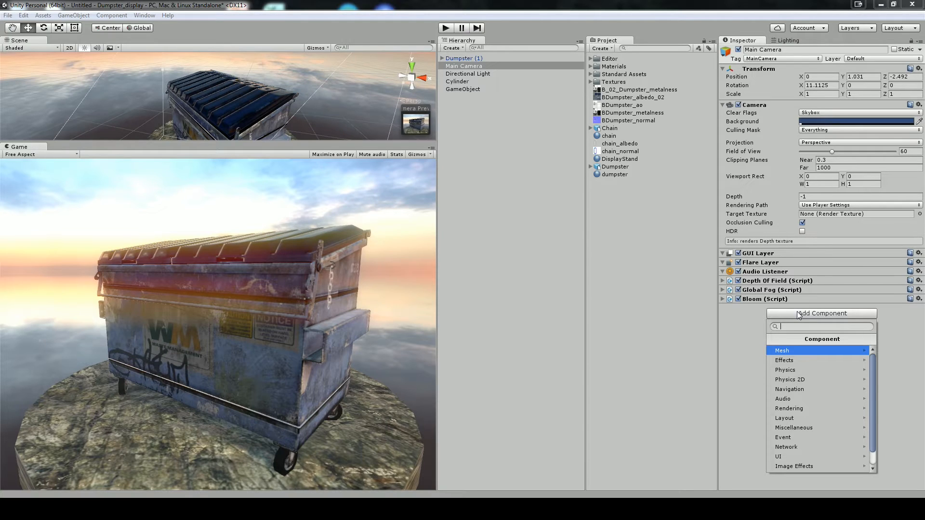
click(818, 465)
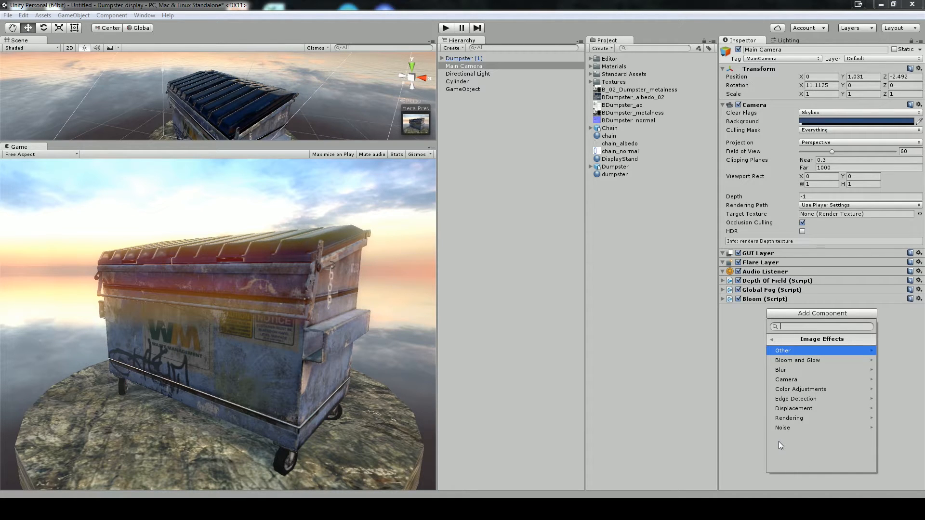
click(808, 390)
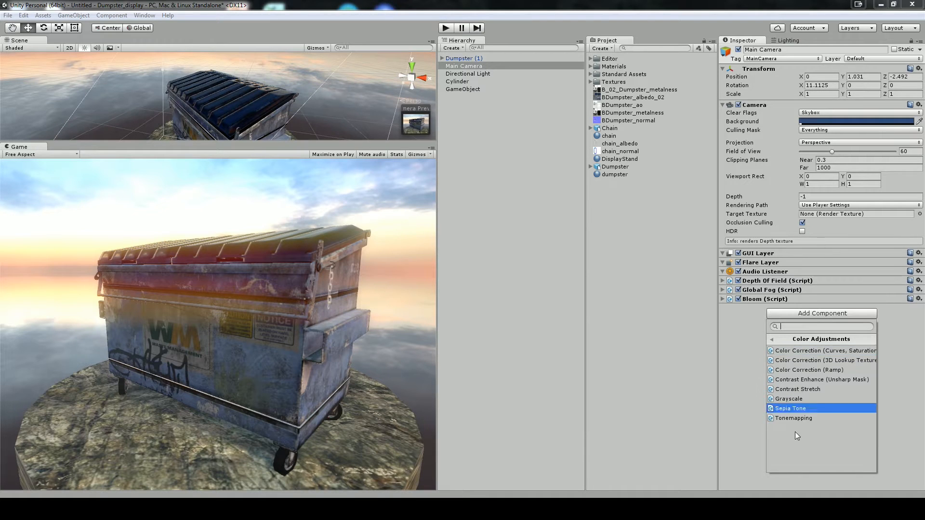
click(804, 352)
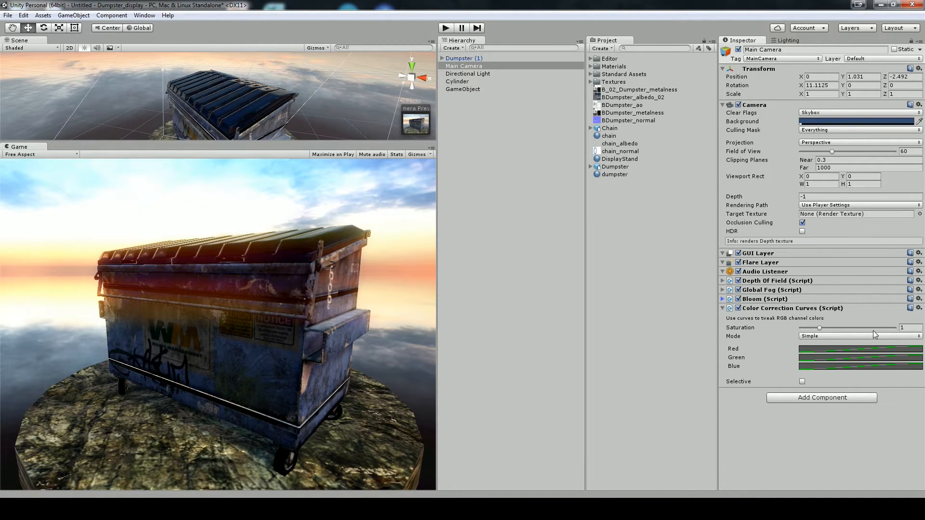
Switch the color correction mode to Advanced and raise the start point of the blue curve slightly
click(819, 336)
click(821, 344)
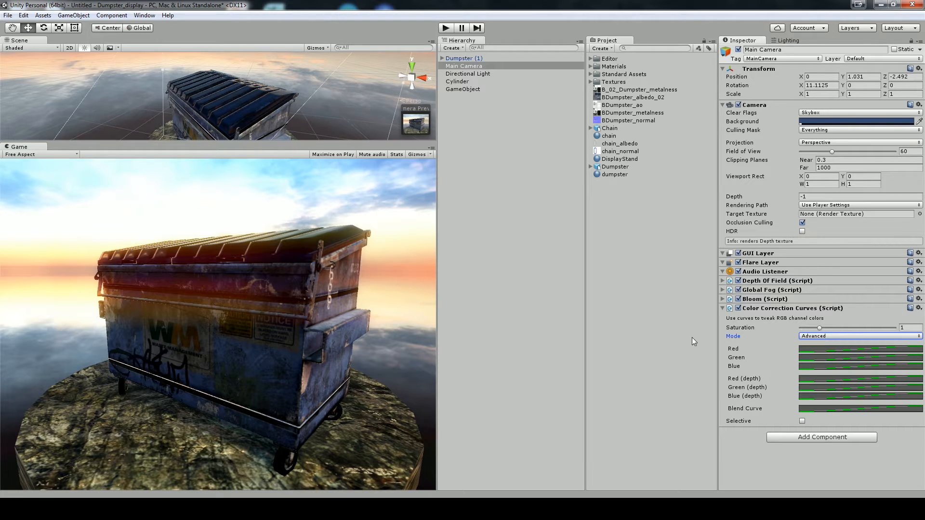
click(811, 367)
drag(23, 109, 56, 102)
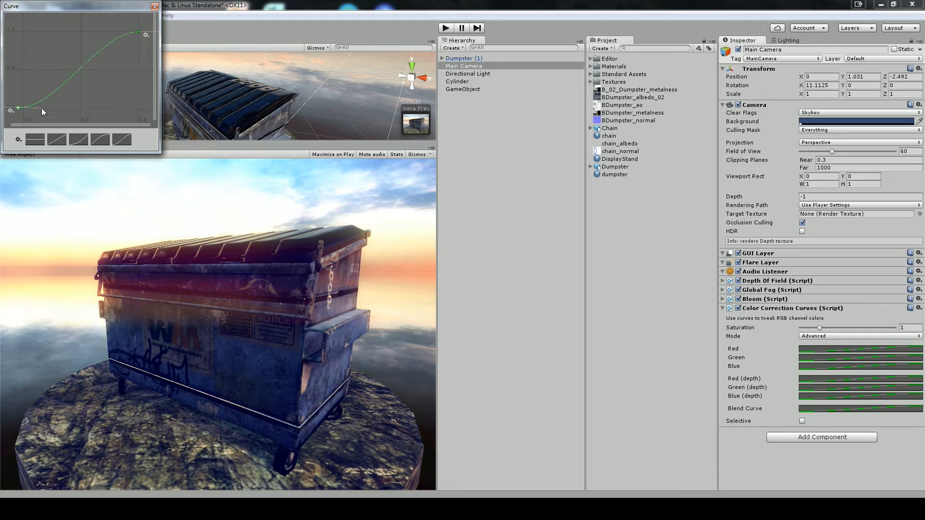
click(154, 7)
Lower the end point of the color correction's red curve slightly and collapse the component
click(889, 352)
mouse_move(139, 32)
mouse_down()
mouse_move(143, 46)
mouse_move(143, 36)
mouse_move(116, 40)
mouse_move(140, 39)
mouse_up()
click(195, 70)
click(860, 349)
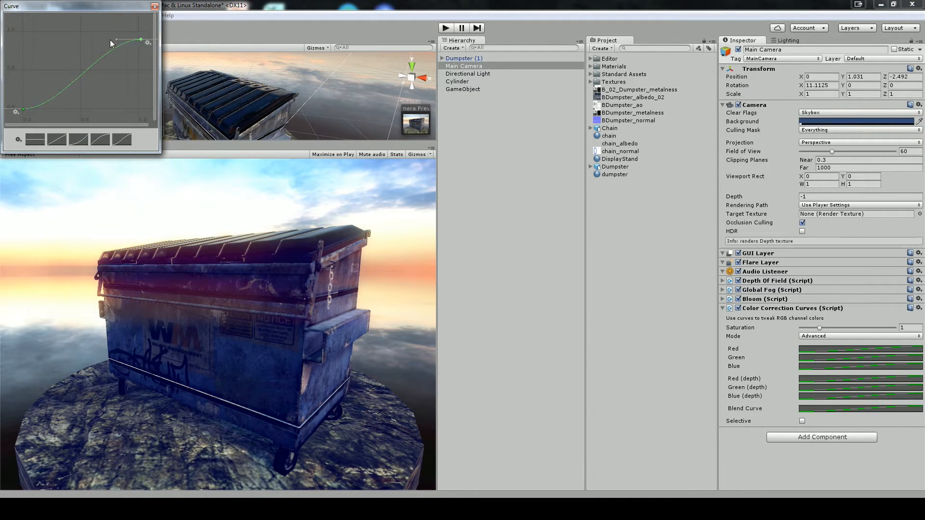
click(155, 6)
click(771, 309)
Add the Vignette and Chromatic Aberration image effect to the Main Camera
click(822, 323)
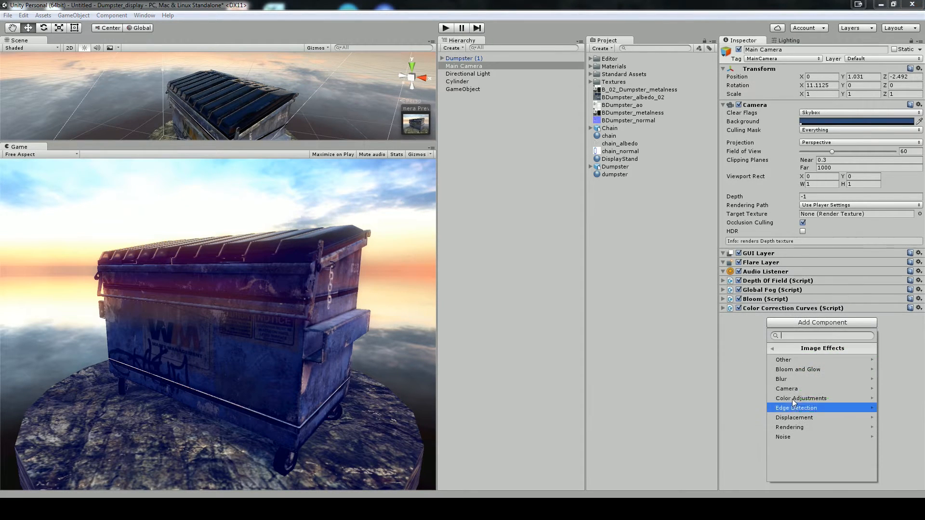
click(791, 388)
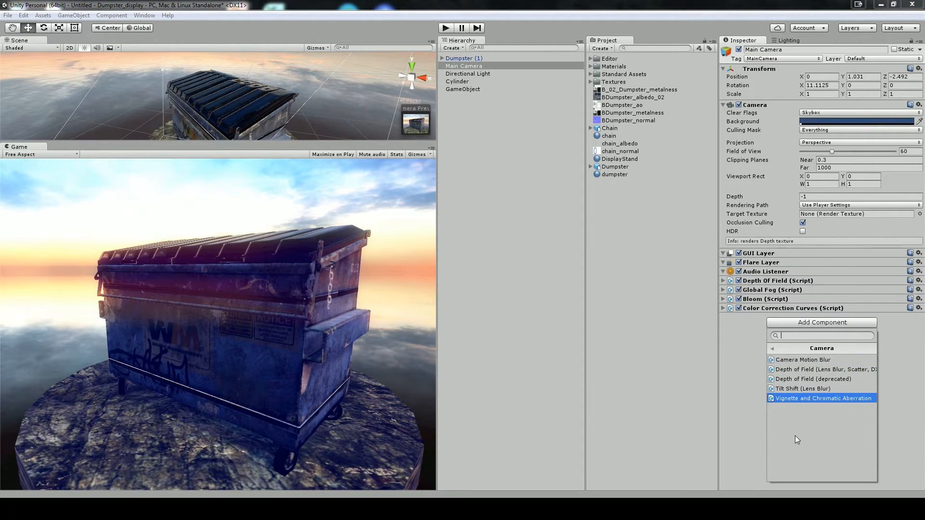
click(793, 399)
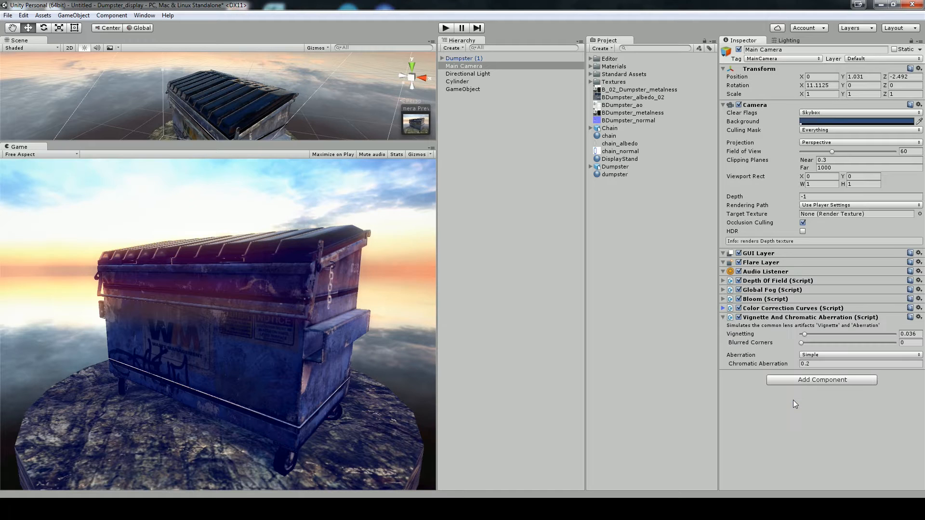
Tune the vignetting, blurred corners and blur distance for subtly darkened, softened edges, and undo the last trial change
drag(804, 333, 839, 340)
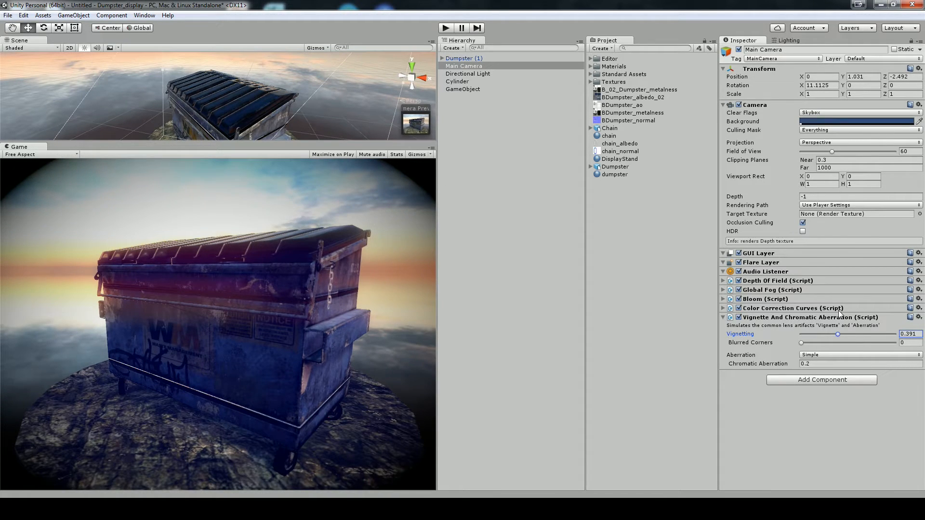
drag(803, 344, 889, 352)
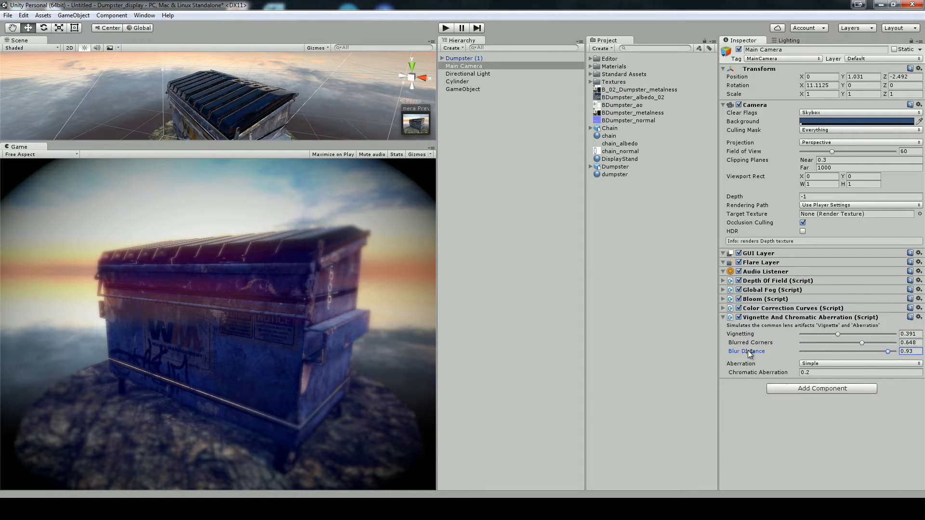
drag(801, 343, 908, 350)
drag(839, 334, 839, 334)
drag(895, 343, 831, 344)
drag(755, 374, 698, 454)
key(ctrl+z)
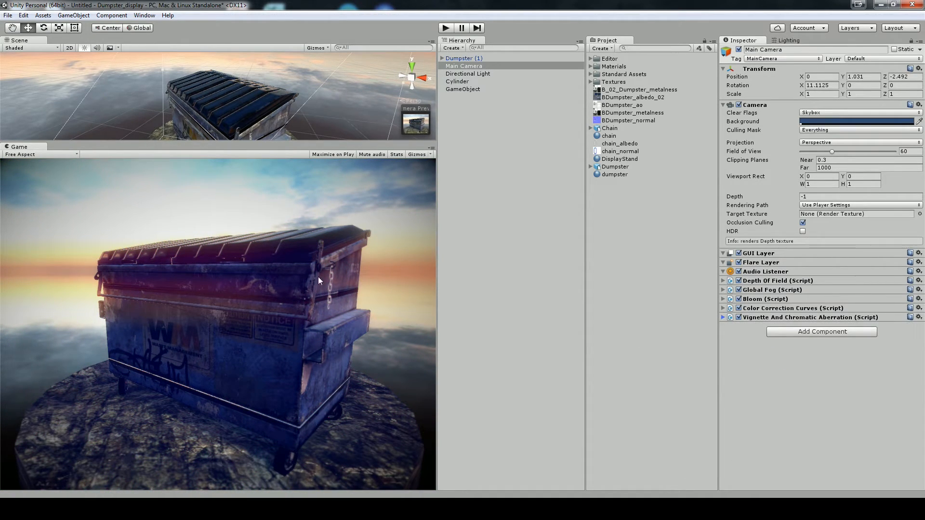
Fine-tune the Bloom effect for a slightly stronger glow and collapse the component
click(723, 299)
mouse_move(746, 359)
mouse_down()
mouse_move(754, 360)
mouse_move(746, 360)
mouse_up()
click(723, 299)
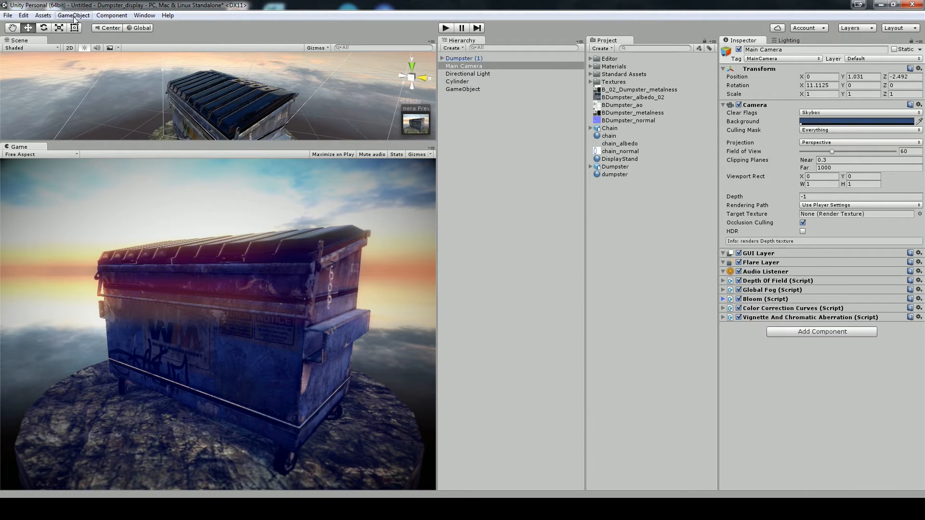
Add a point light and move it in front of the dumpster, to about X -0.32, Y 1.23, Z -1.32
click(73, 15)
mouse_move(74, 69)
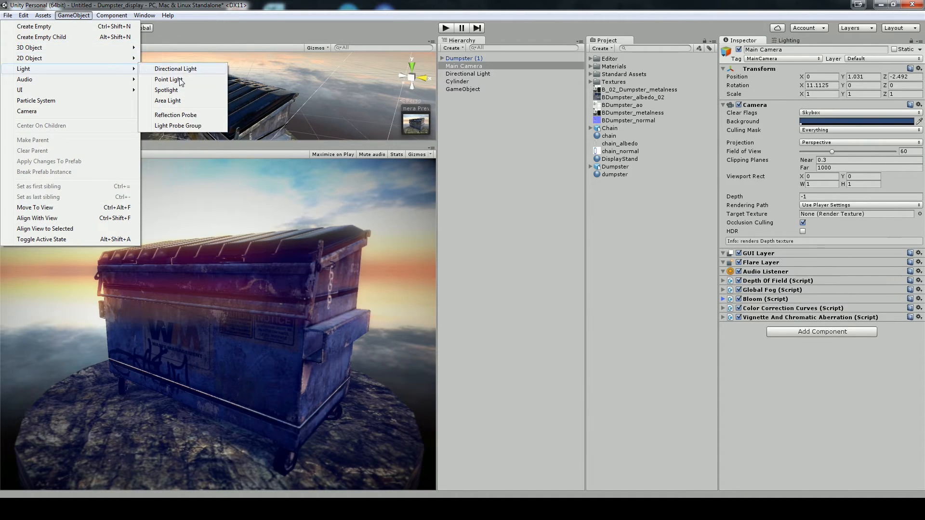
click(164, 79)
drag(256, 100, 263, 217)
scroll(273, 141, down, 8)
drag(235, 119, 211, 142)
drag(198, 179, 192, 179)
mouse_move(157, 135)
mouse_down()
mouse_move(152, 107)
mouse_move(155, 116)
mouse_up()
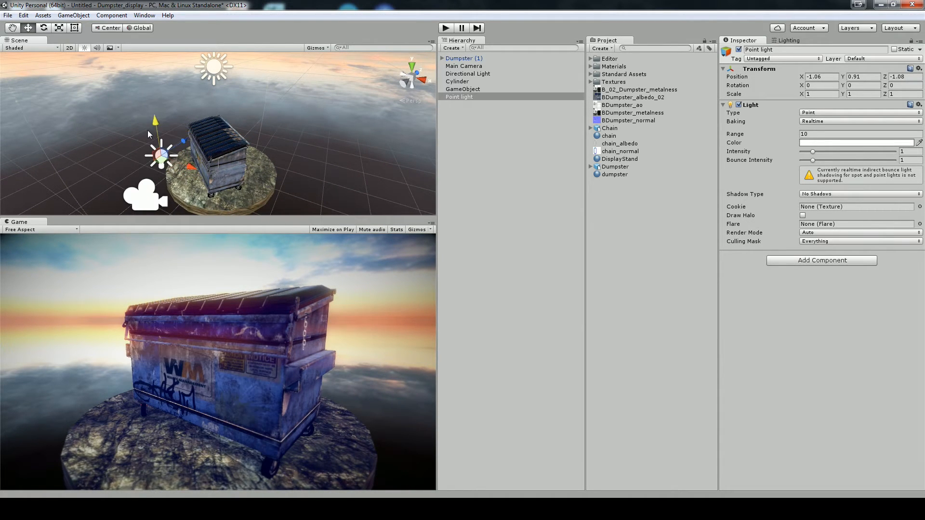
drag(180, 156, 161, 116)
Set the point light's color to the warm yellow CEBD76
click(814, 143)
click(418, 188)
mouse_move(354, 173)
mouse_down()
mouse_move(353, 161)
mouse_move(356, 169)
mouse_up()
drag(419, 199, 424, 219)
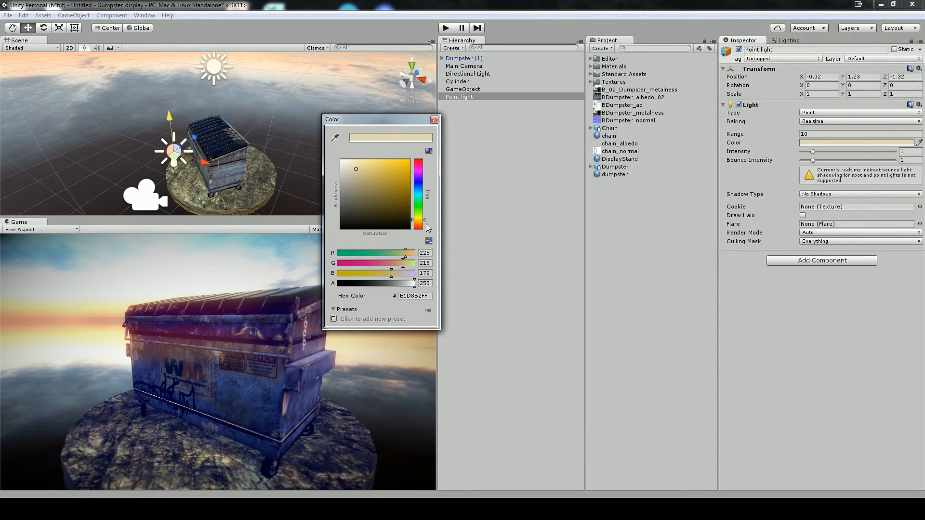
click(369, 173)
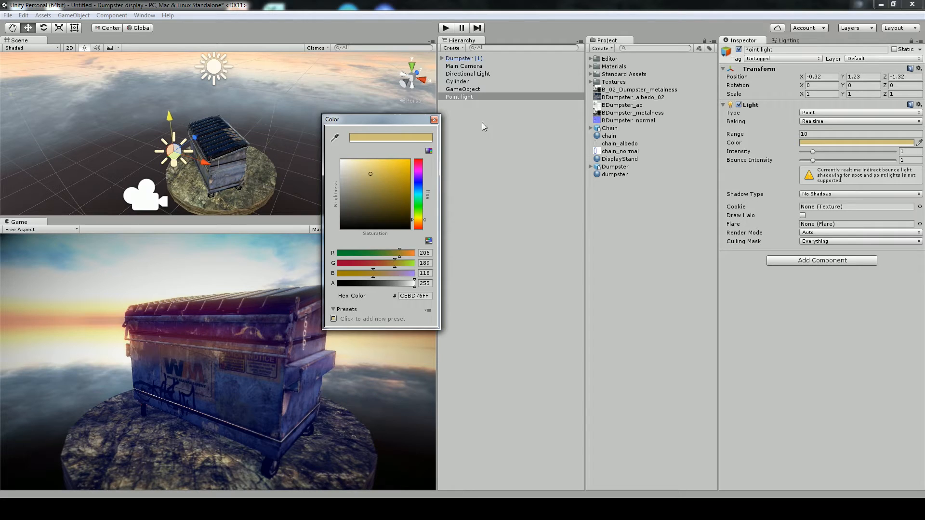
click(434, 120)
Set the point light's intensity to 1.61 and move it to about X 0.3, Y 1.7, Z -1.87
drag(735, 155, 745, 154)
drag(181, 144, 199, 184)
drag(175, 142, 176, 120)
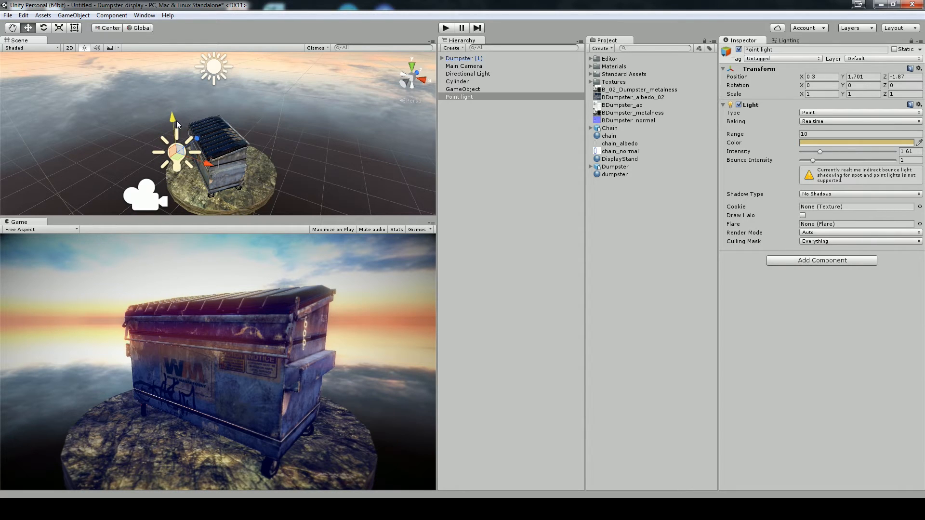
Add the Noise And Grain (Filmic) image effect to the Main Camera
click(462, 66)
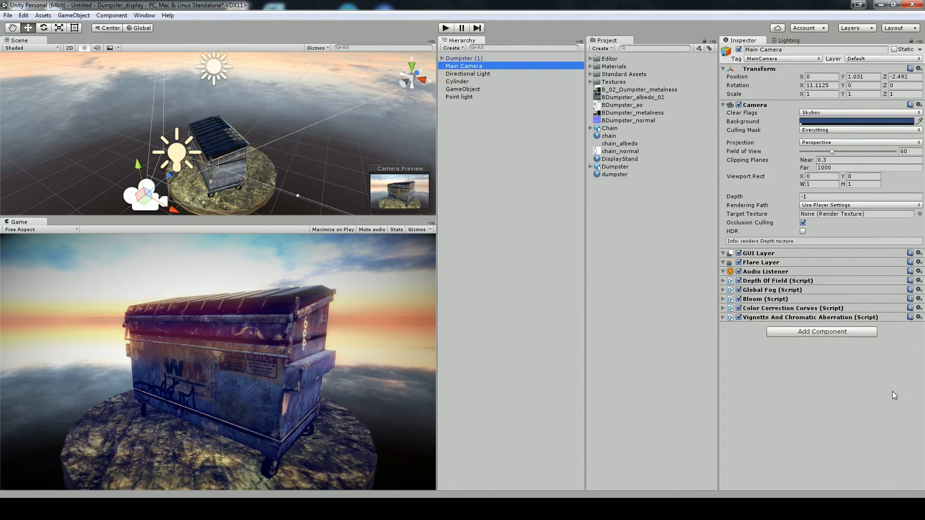
click(804, 332)
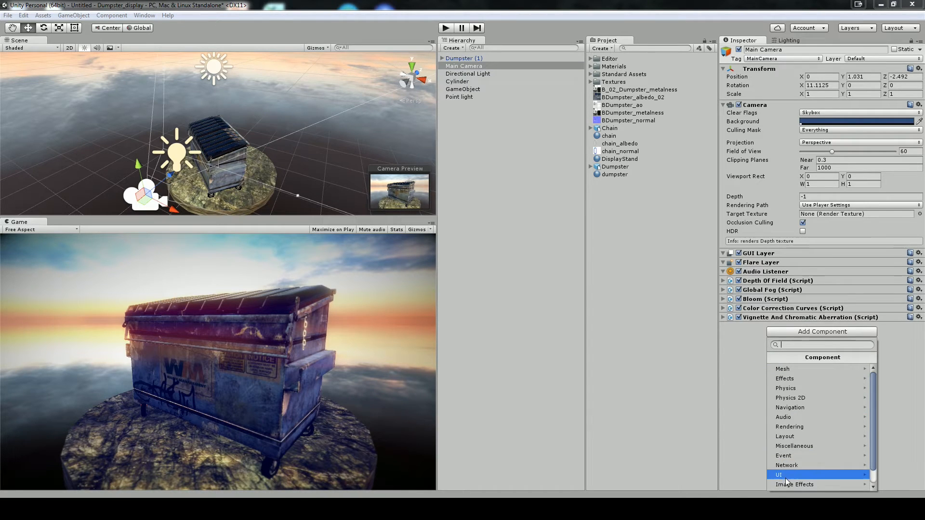
click(814, 426)
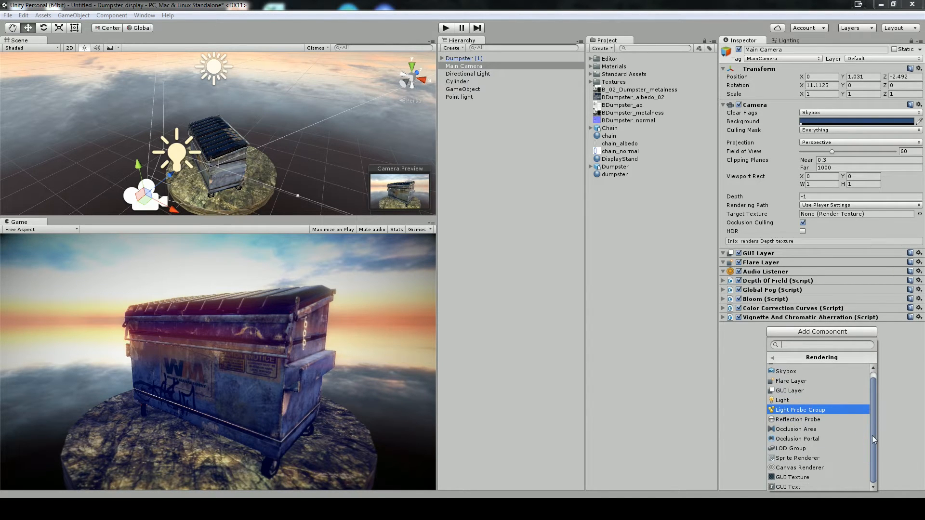
click(772, 359)
click(802, 485)
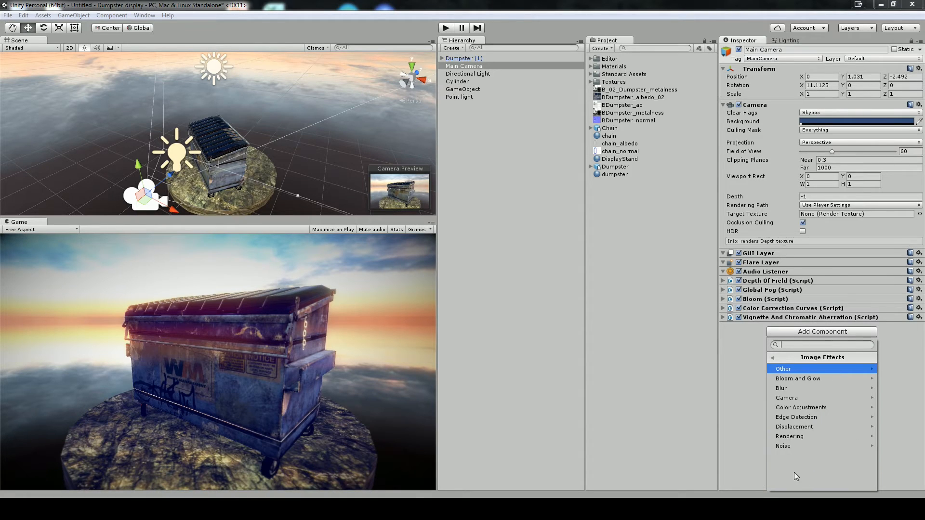
click(789, 440)
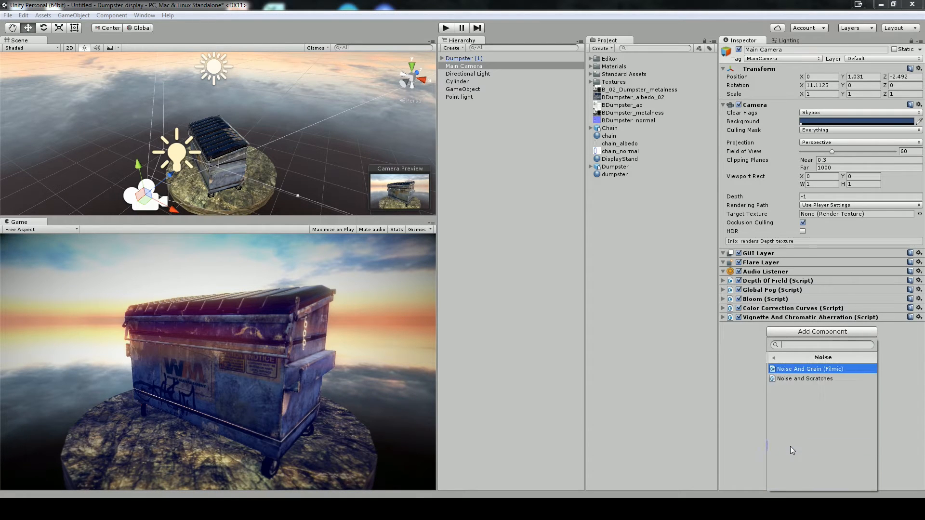
click(800, 369)
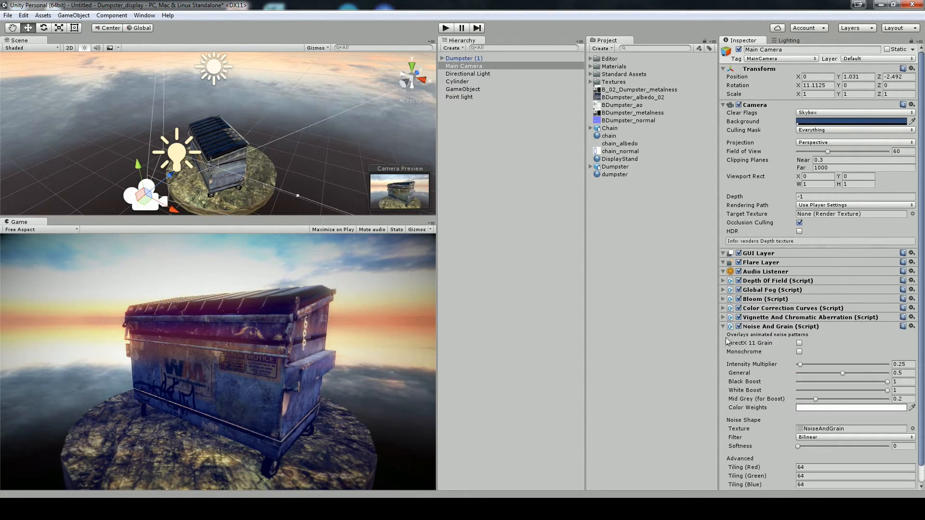
Set the noise's intensity multiplier to 0.67, general to 0.45 and softness to 0.92, and collapse the component
mouse_move(753, 366)
mouse_down()
mouse_move(813, 367)
mouse_move(755, 363)
mouse_move(739, 375)
mouse_move(765, 372)
mouse_up()
drag(741, 448, 770, 447)
click(723, 326)
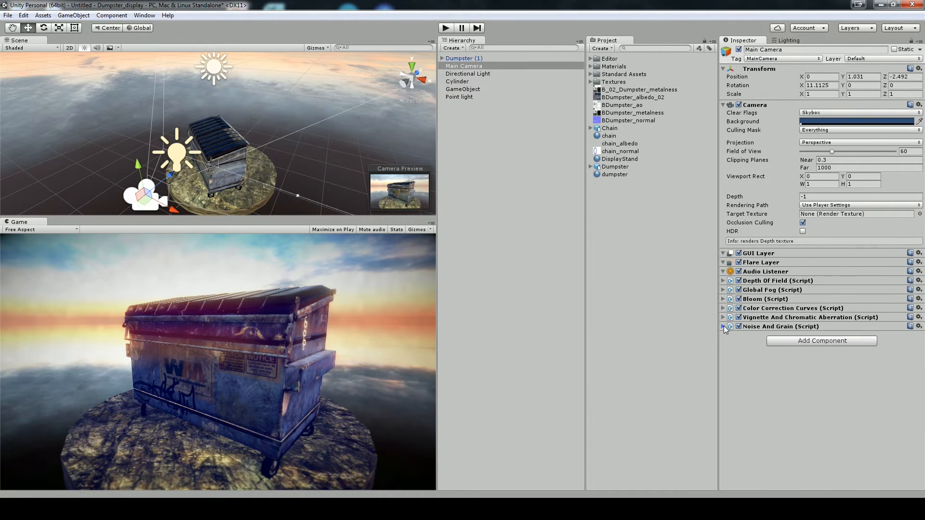
Add the Antialiasing image effect to the Main Camera
click(794, 343)
click(791, 320)
click(787, 242)
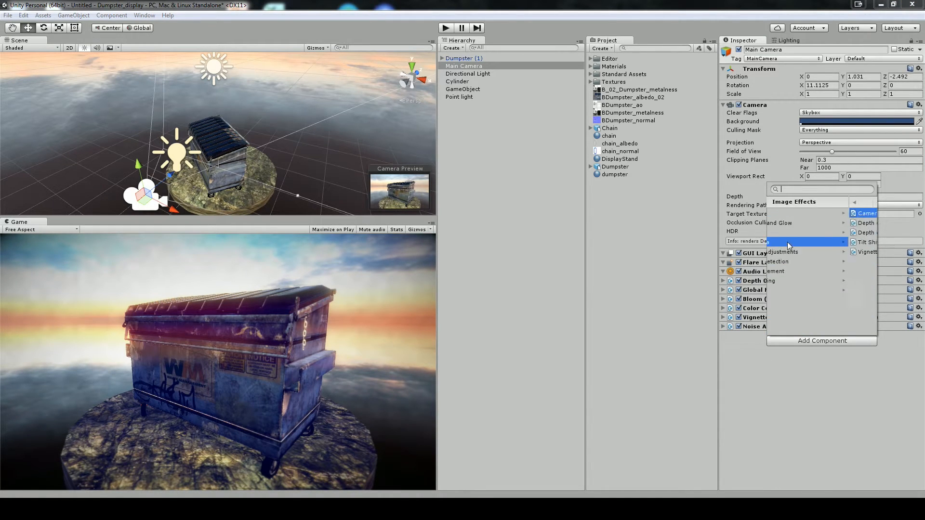
click(768, 202)
click(793, 233)
click(771, 202)
click(785, 216)
click(785, 215)
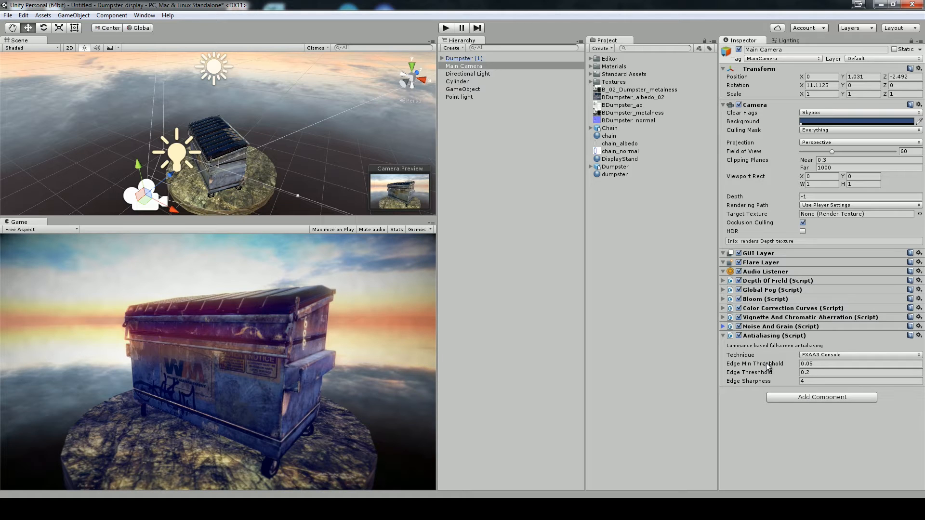
Compare the rendered camera view with the Antialiasing effect disabled and enabled
click(810, 359)
click(758, 366)
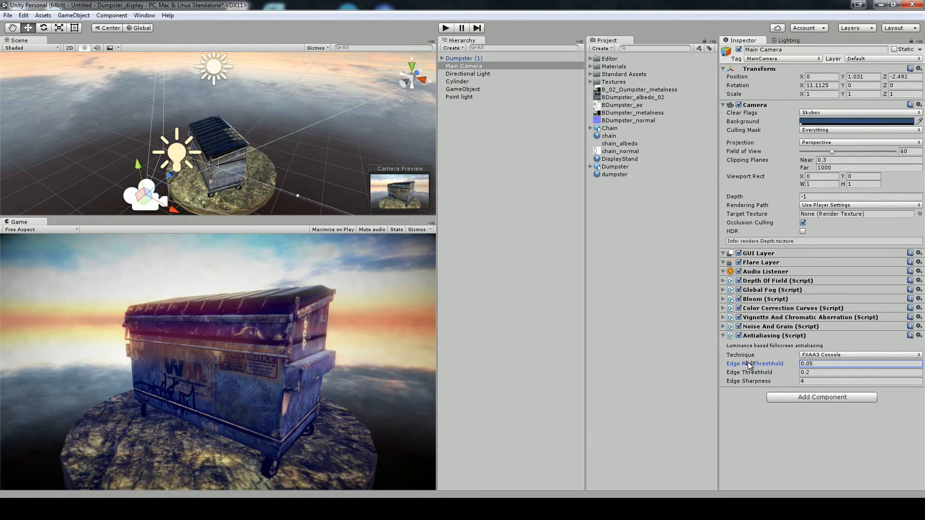
click(739, 335)
click(739, 335)
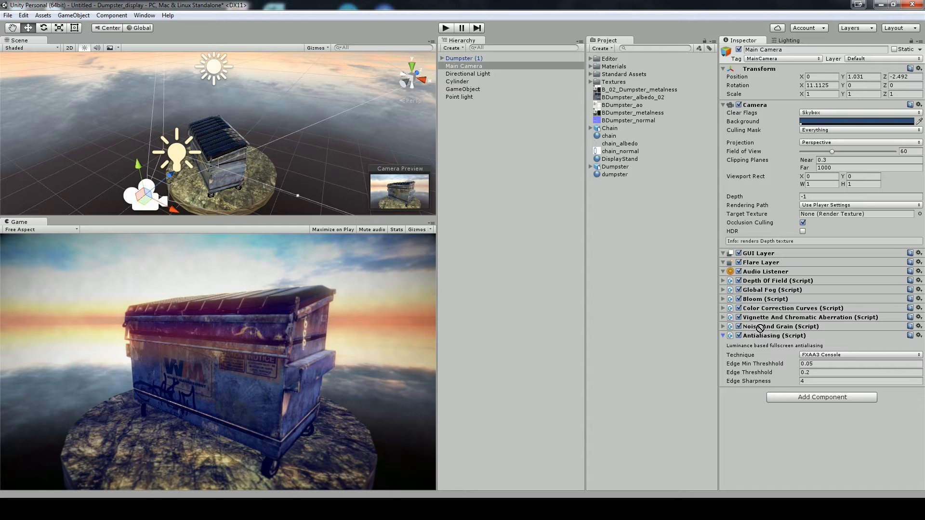
click(723, 327)
click(723, 327)
Move the Antialiasing component above Noise And Grain on the Main Camera
click(919, 327)
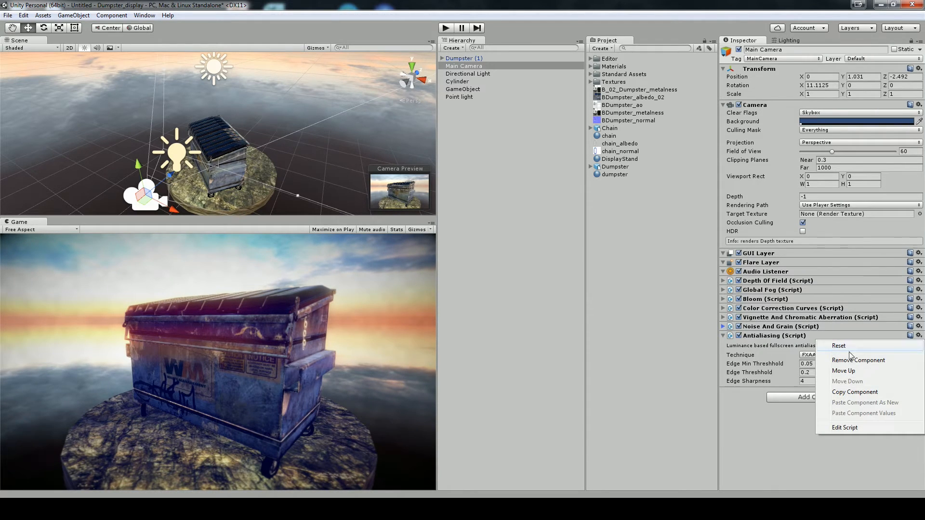
click(839, 371)
click(724, 327)
click(724, 327)
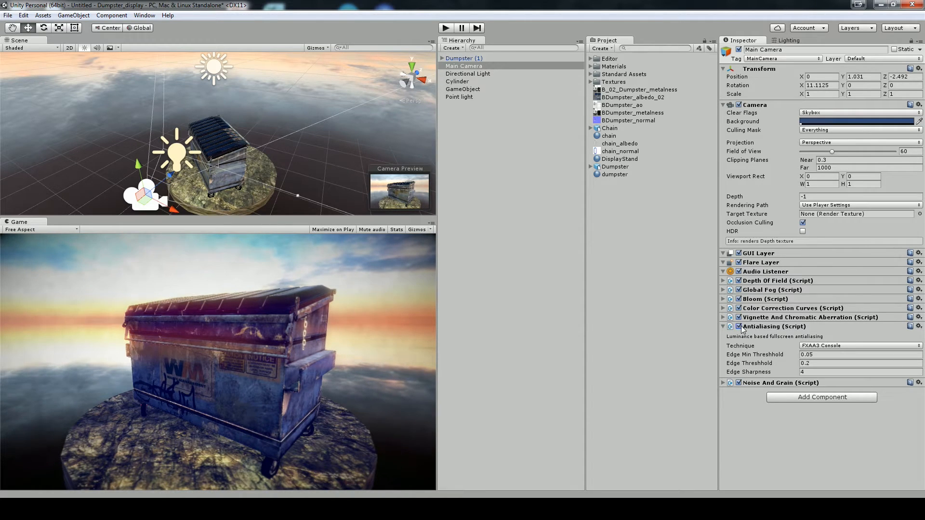
Set the antialiasing's edge min threshold to 8.91, edge threshold to 2.39 and edge sharpness to 5.06, and collapse it
drag(738, 359, 838, 362)
drag(751, 372, 776, 373)
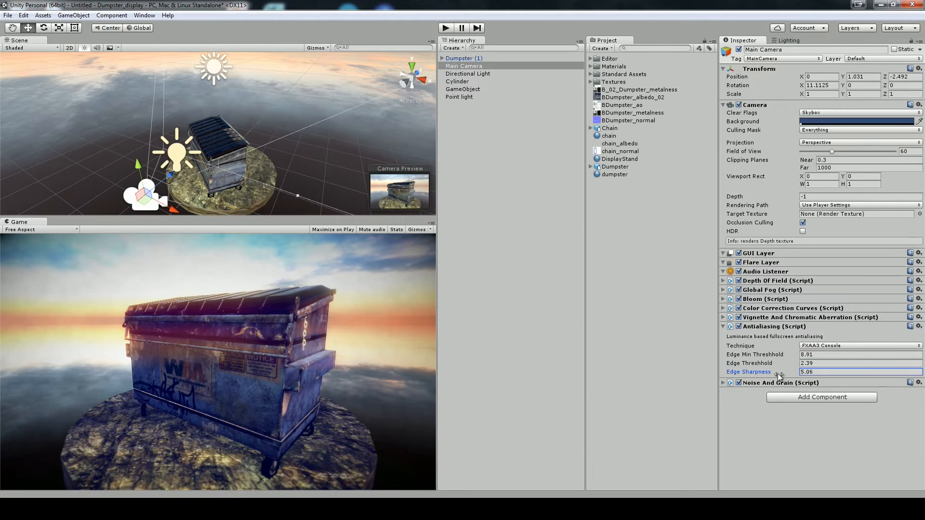
click(723, 326)
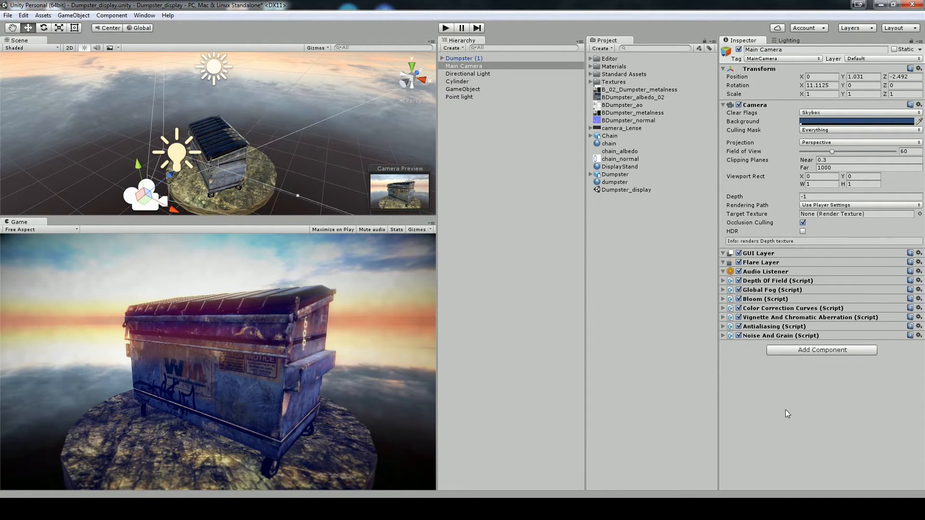
Remove the Noise And Grain component from the Main Camera
click(763, 336)
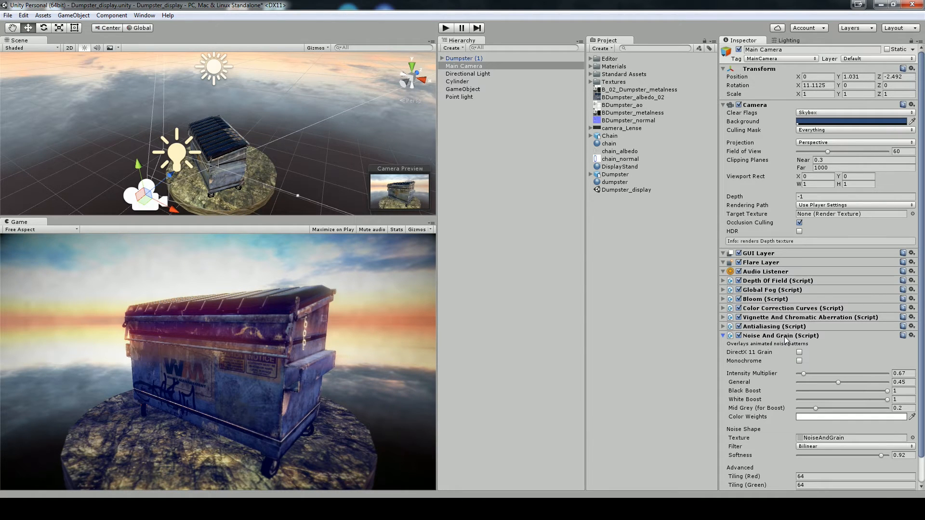
click(912, 335)
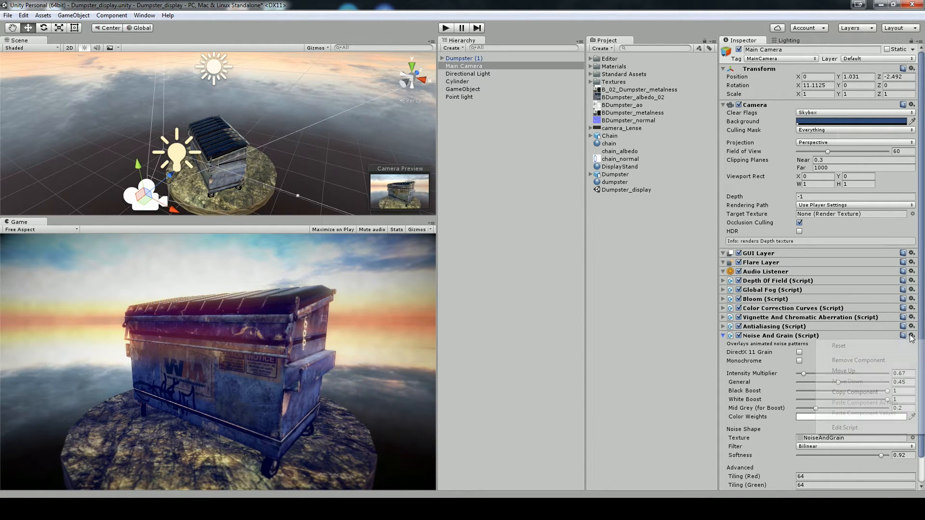
click(853, 364)
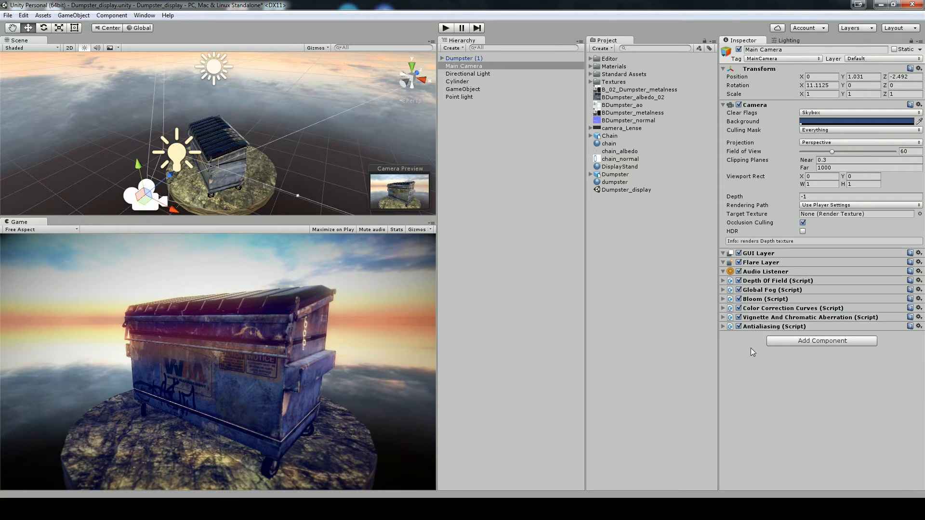
Add a Screen Overlay image effect to the Main Camera and assign camera_Lense as its texture
click(794, 341)
click(794, 327)
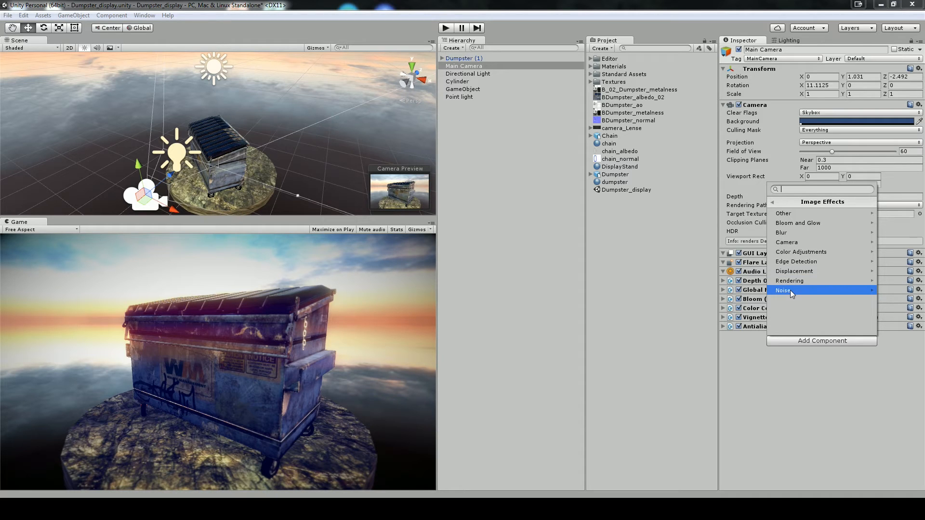
click(790, 213)
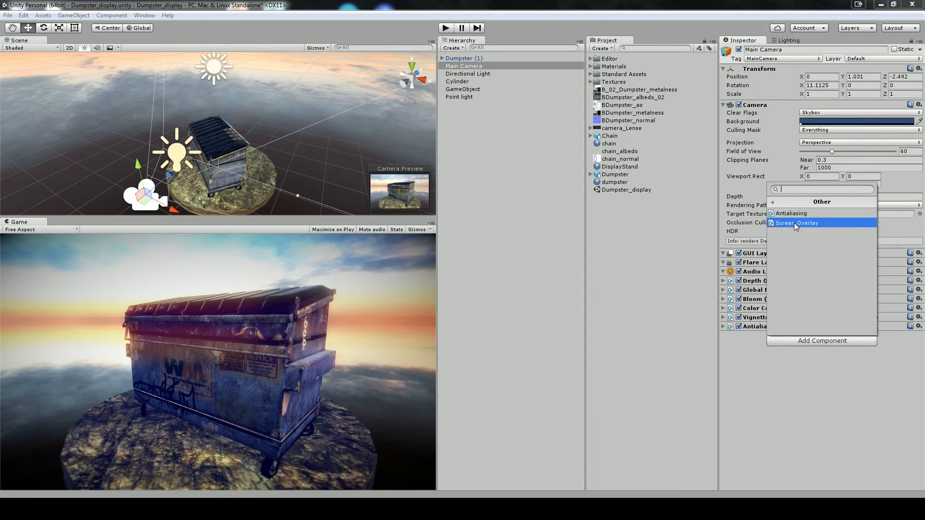
click(794, 223)
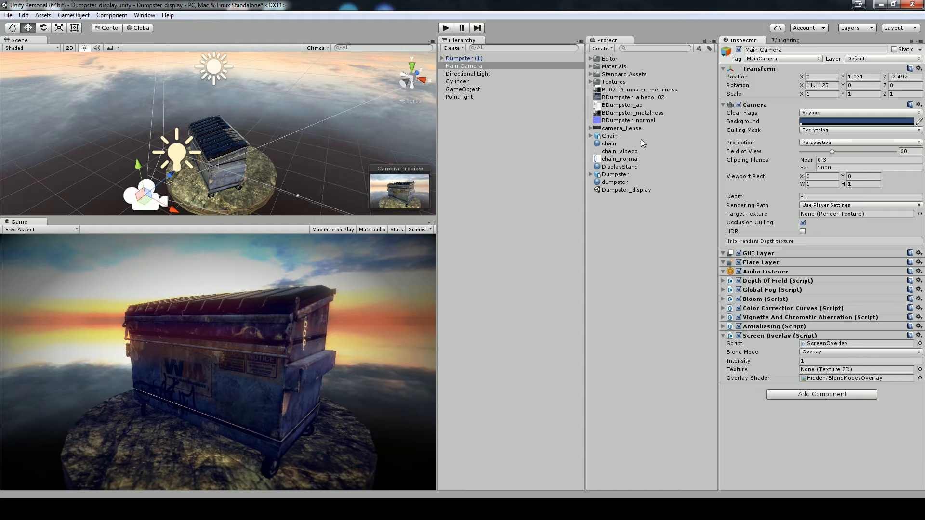
click(620, 129)
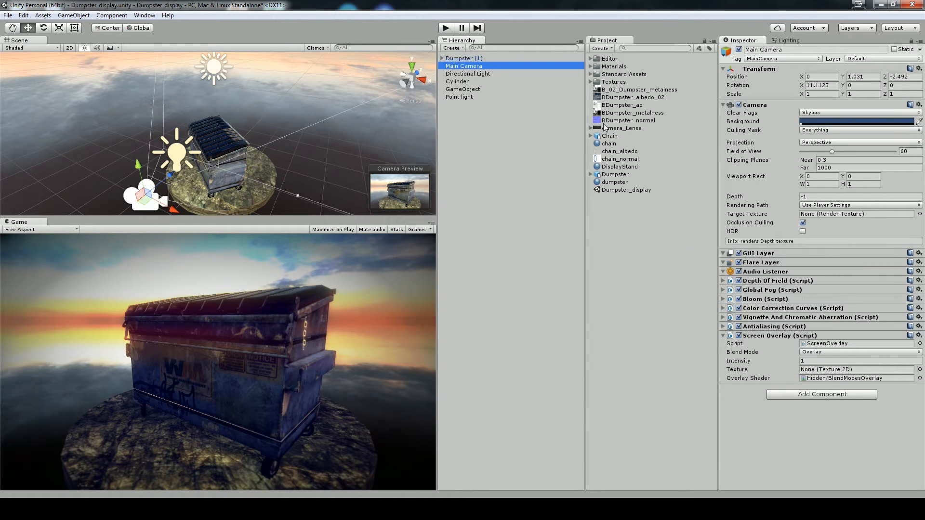
drag(606, 130, 815, 372)
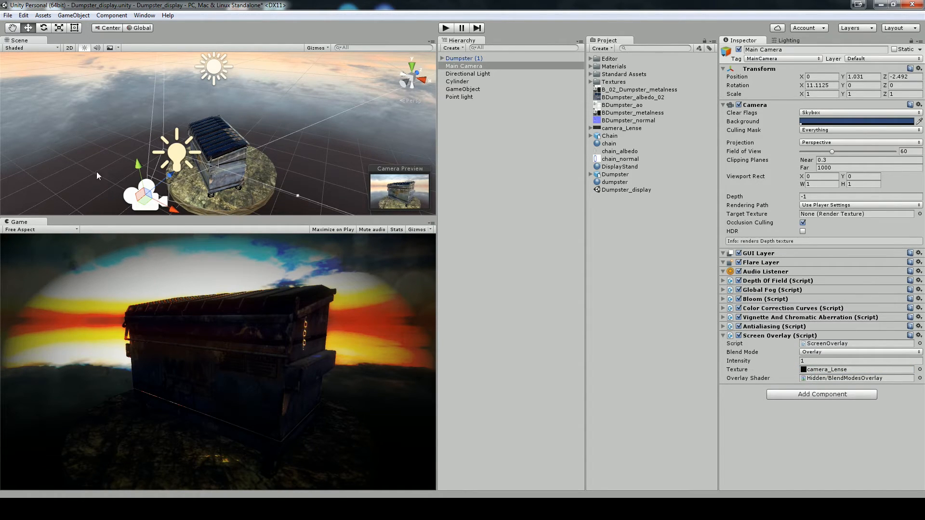
Set the Screen Overlay's blend mode to Multiply and raise its intensity to about 72
click(825, 353)
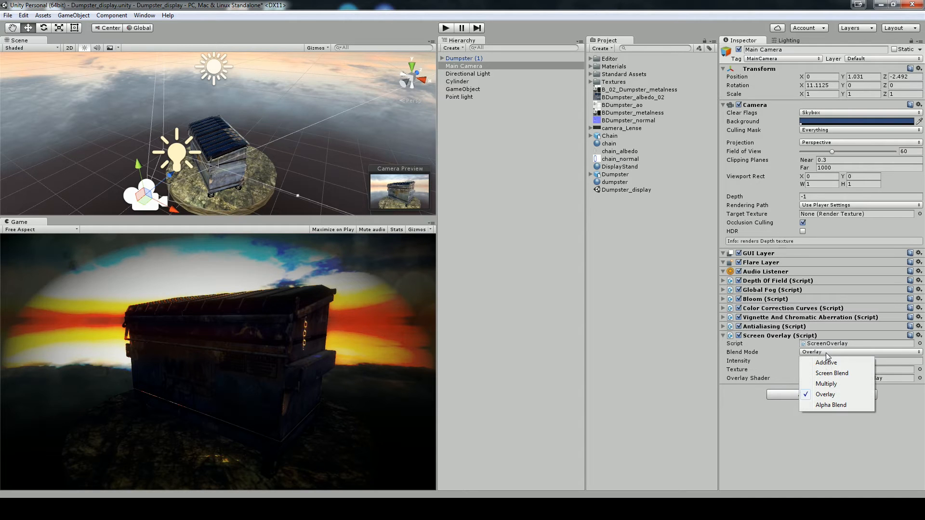
click(826, 384)
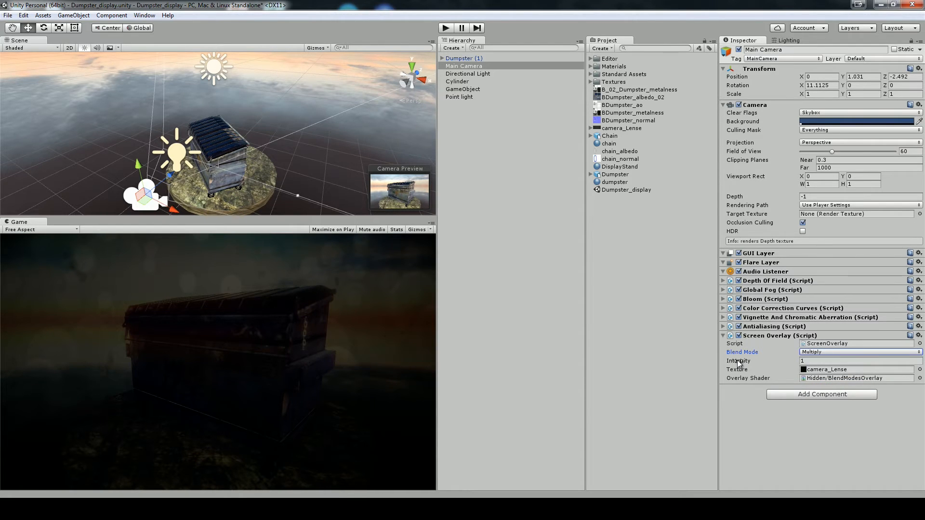
mouse_move(738, 362)
mouse_down()
mouse_move(785, 365)
mouse_move(746, 367)
mouse_up()
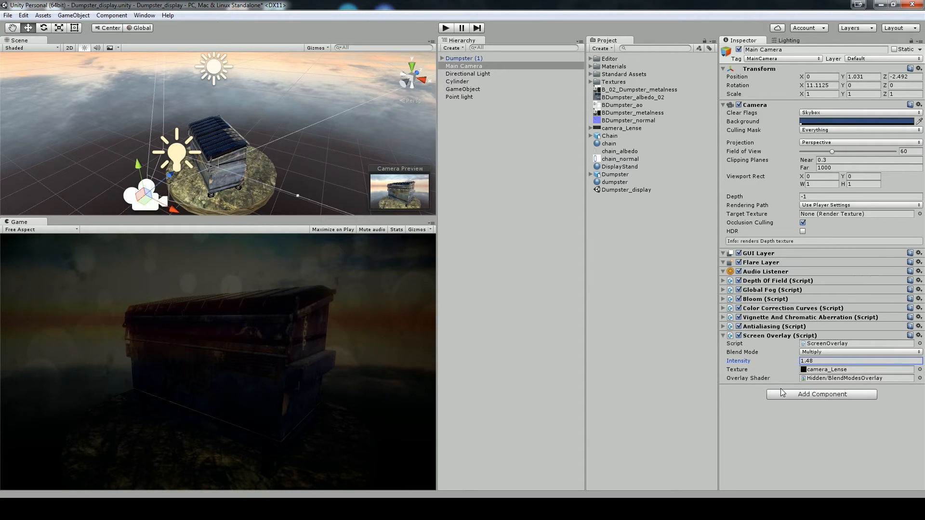
drag(728, 364, 421, 414)
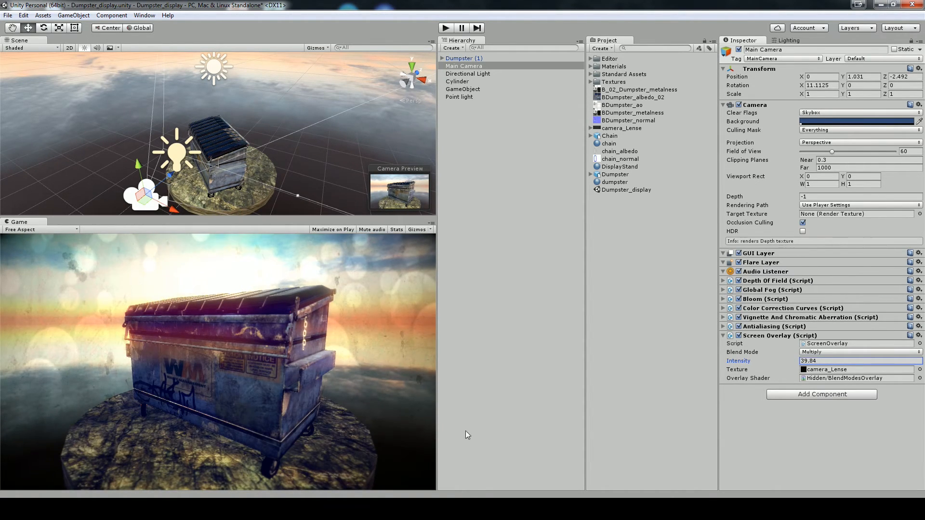
drag(467, 435, 586, 434)
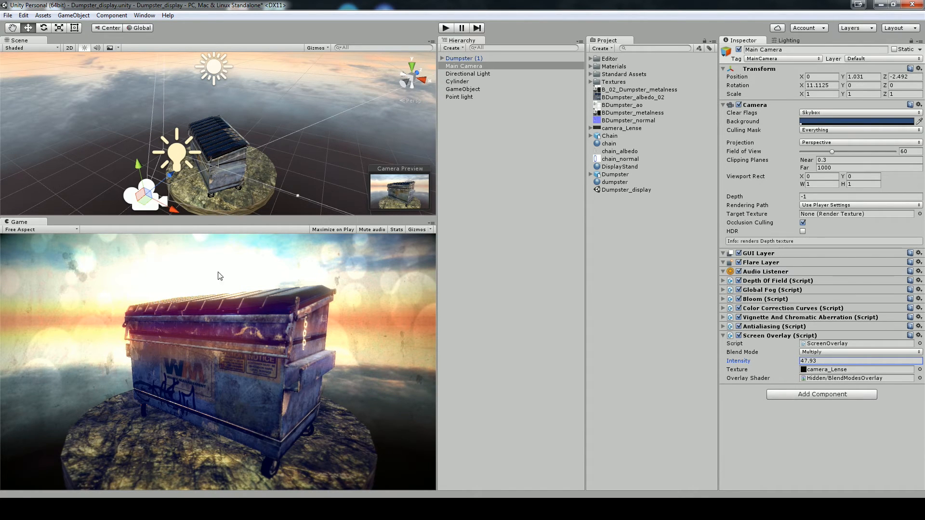
drag(734, 364, 136, 408)
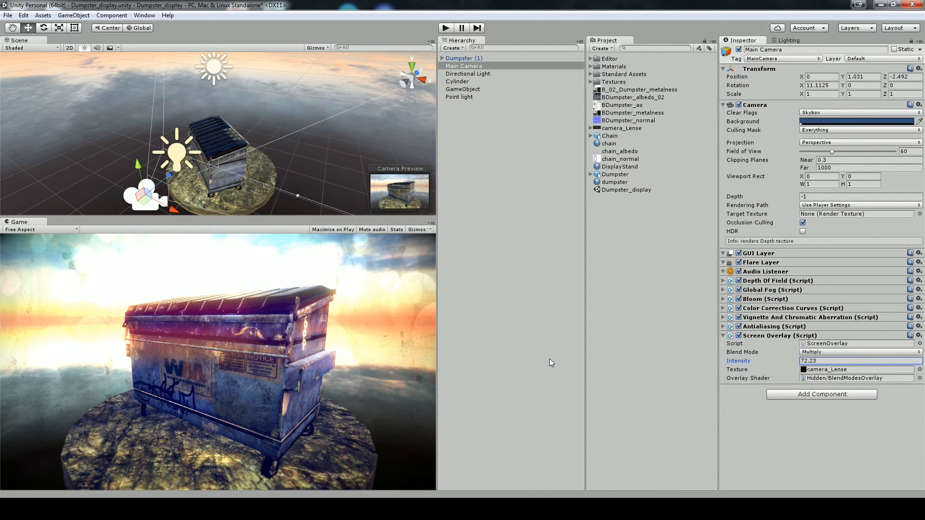
drag(740, 364, 746, 382)
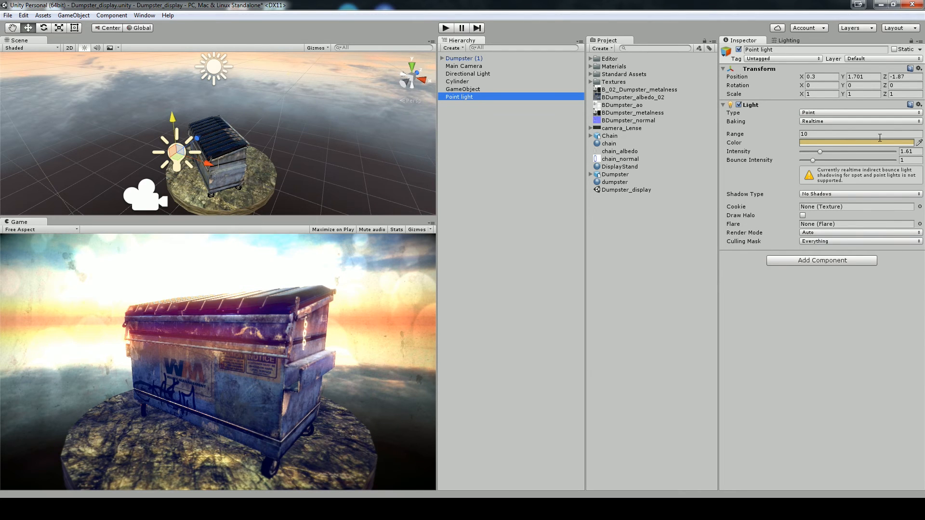
Set the intensity of the Point light to 2.3
mouse_move(746, 153)
mouse_down()
mouse_move(756, 154)
mouse_move(749, 154)
mouse_up()
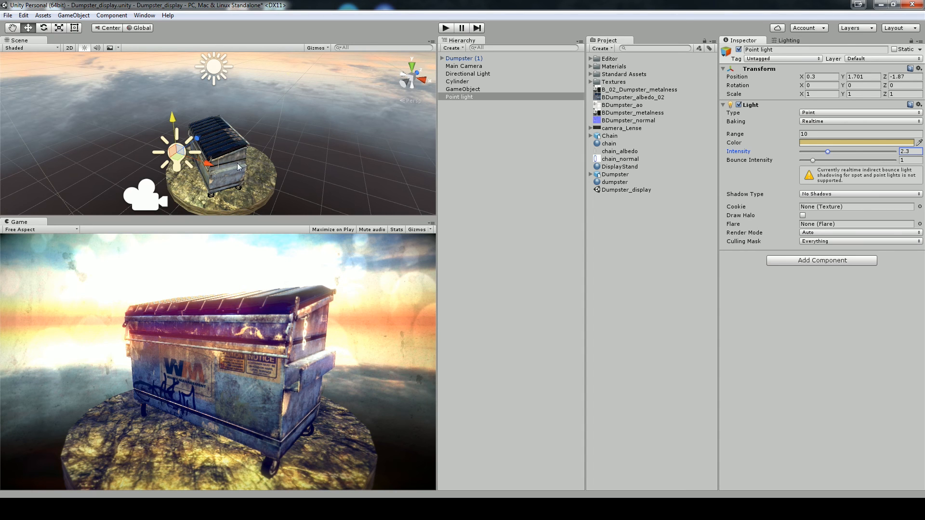
drag(167, 170, 276, 92)
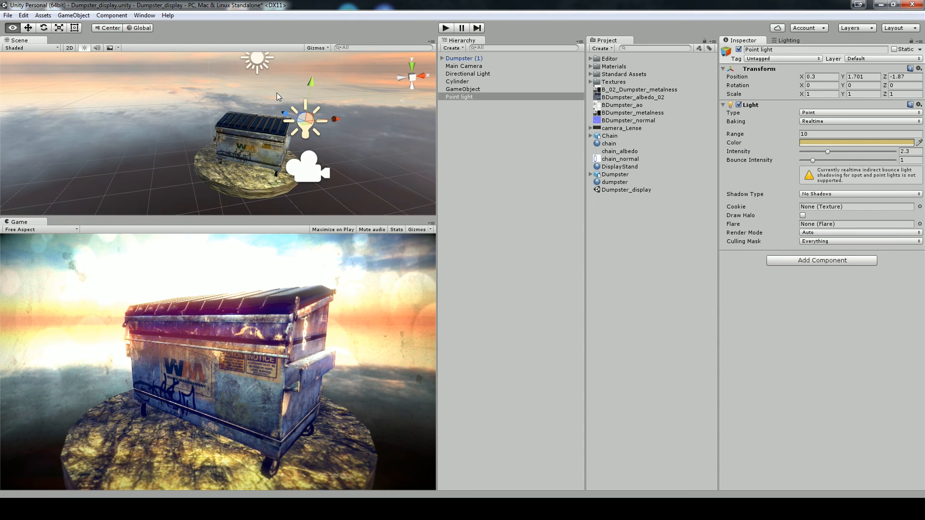